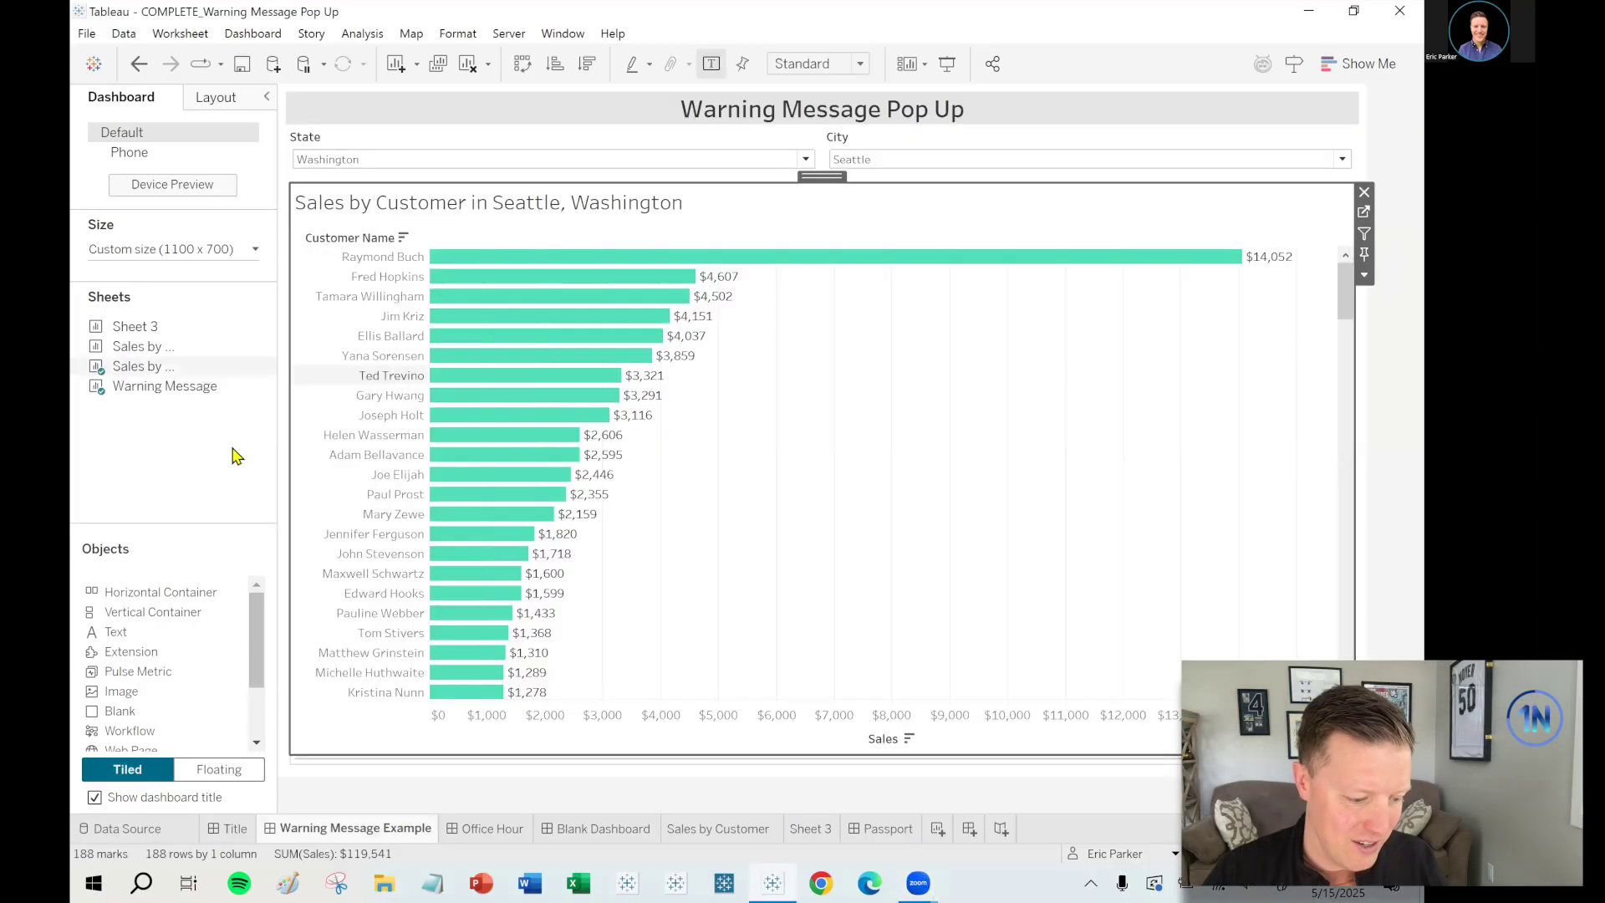
# - Set the State dropdown to Michigan and highlight the red invalid-combination warning that appears
pyautogui.click(1381, 424)
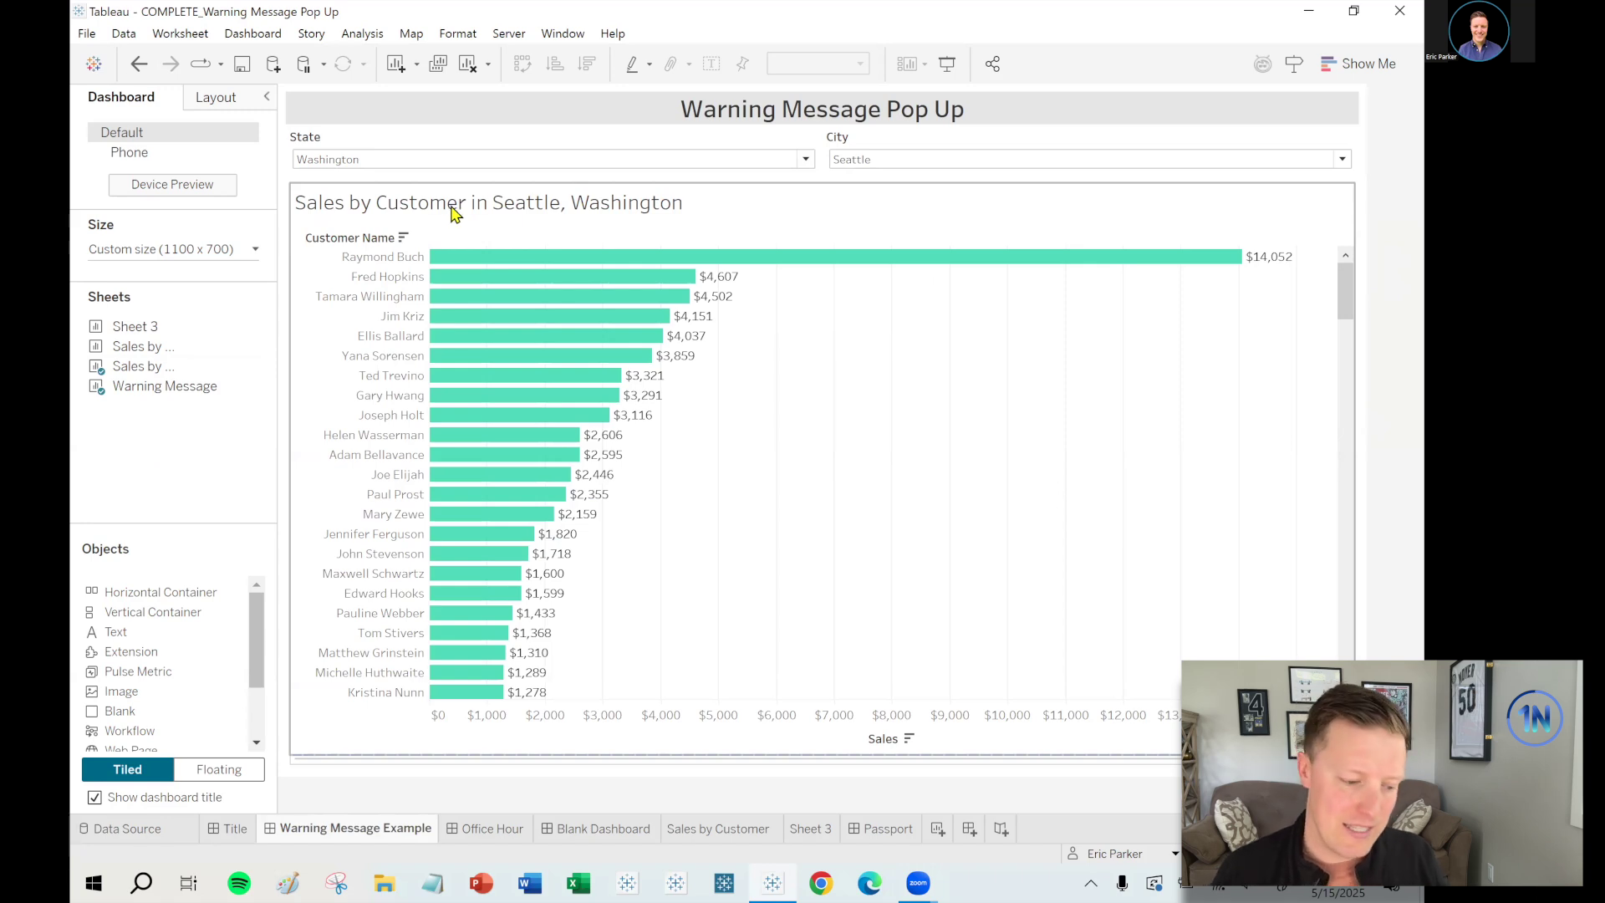
pyautogui.click(451, 158)
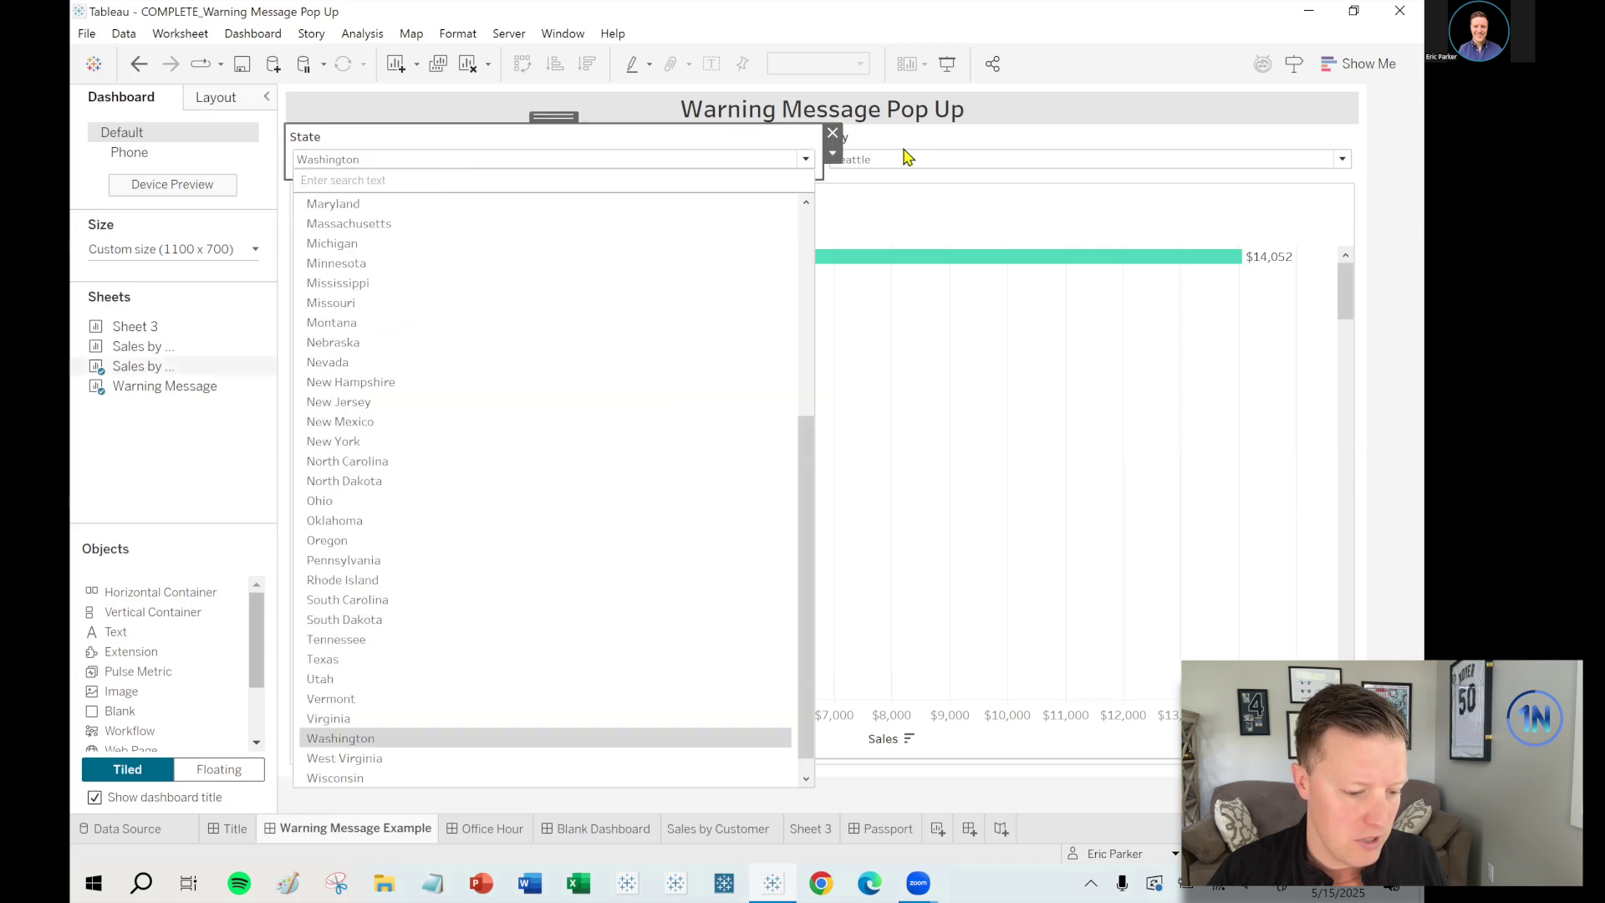
pyautogui.click(948, 166)
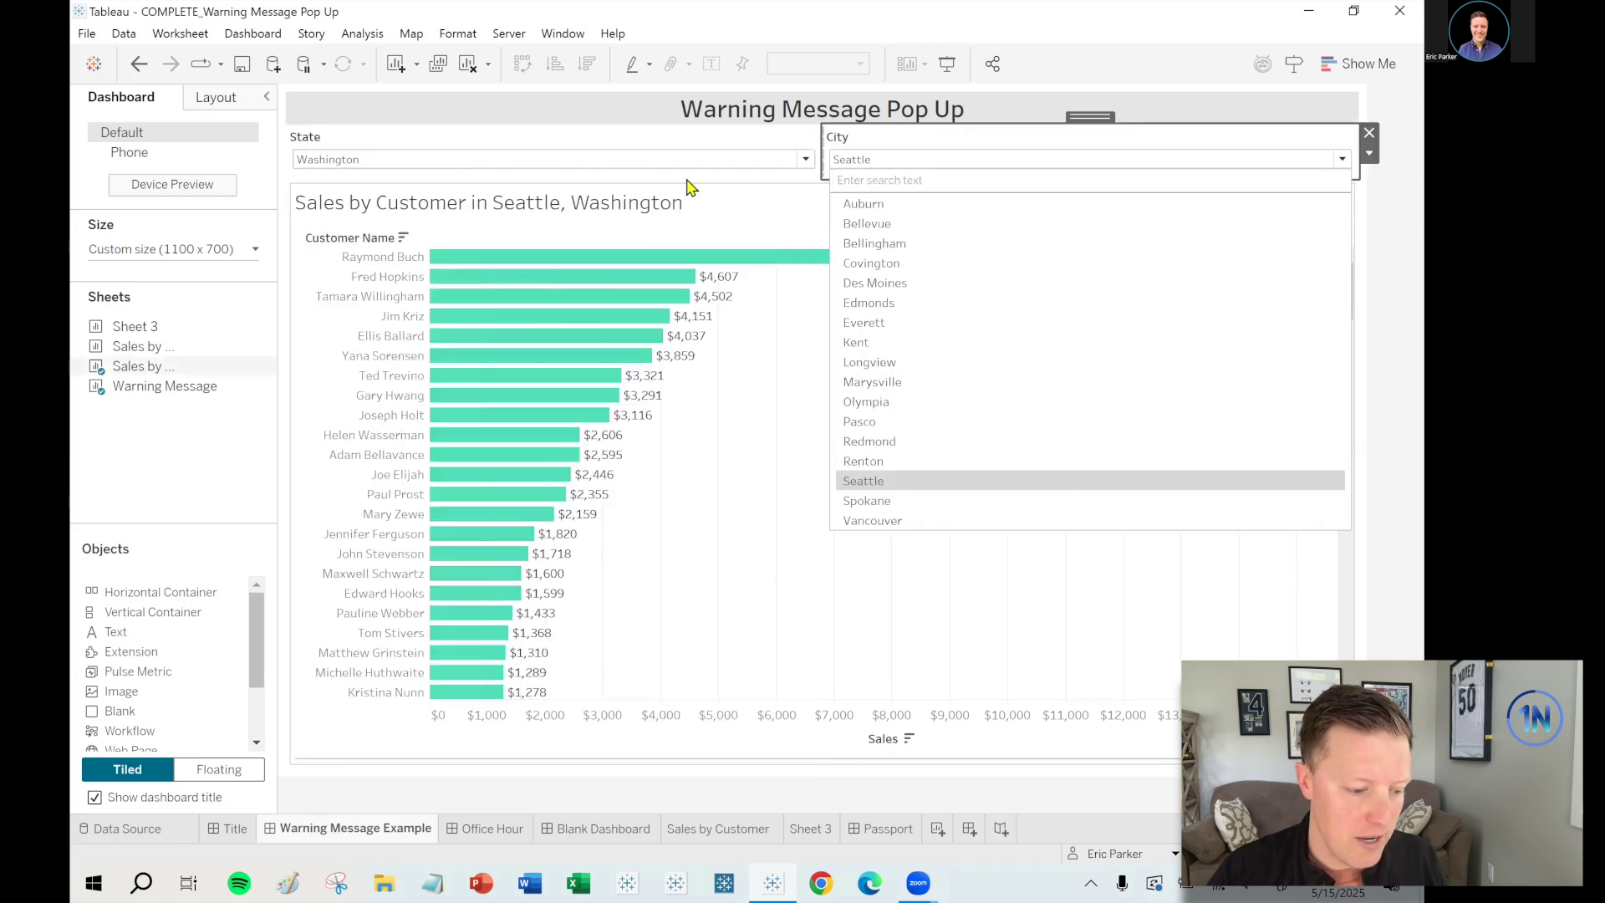
pyautogui.click(805, 160)
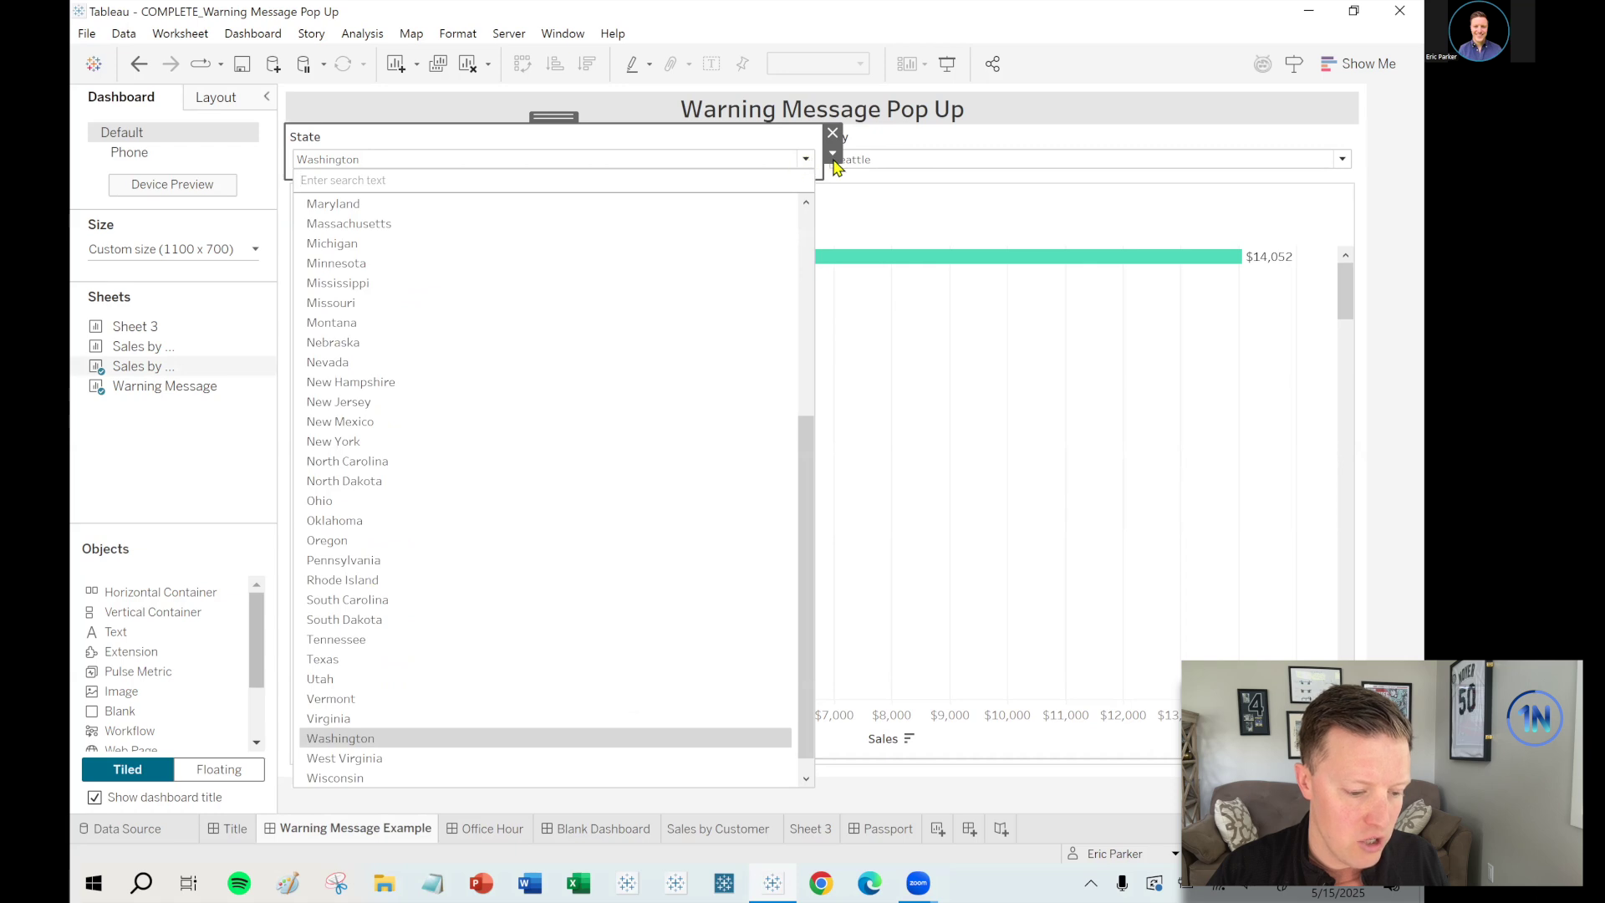
pyautogui.click(876, 167)
pyautogui.click(804, 160)
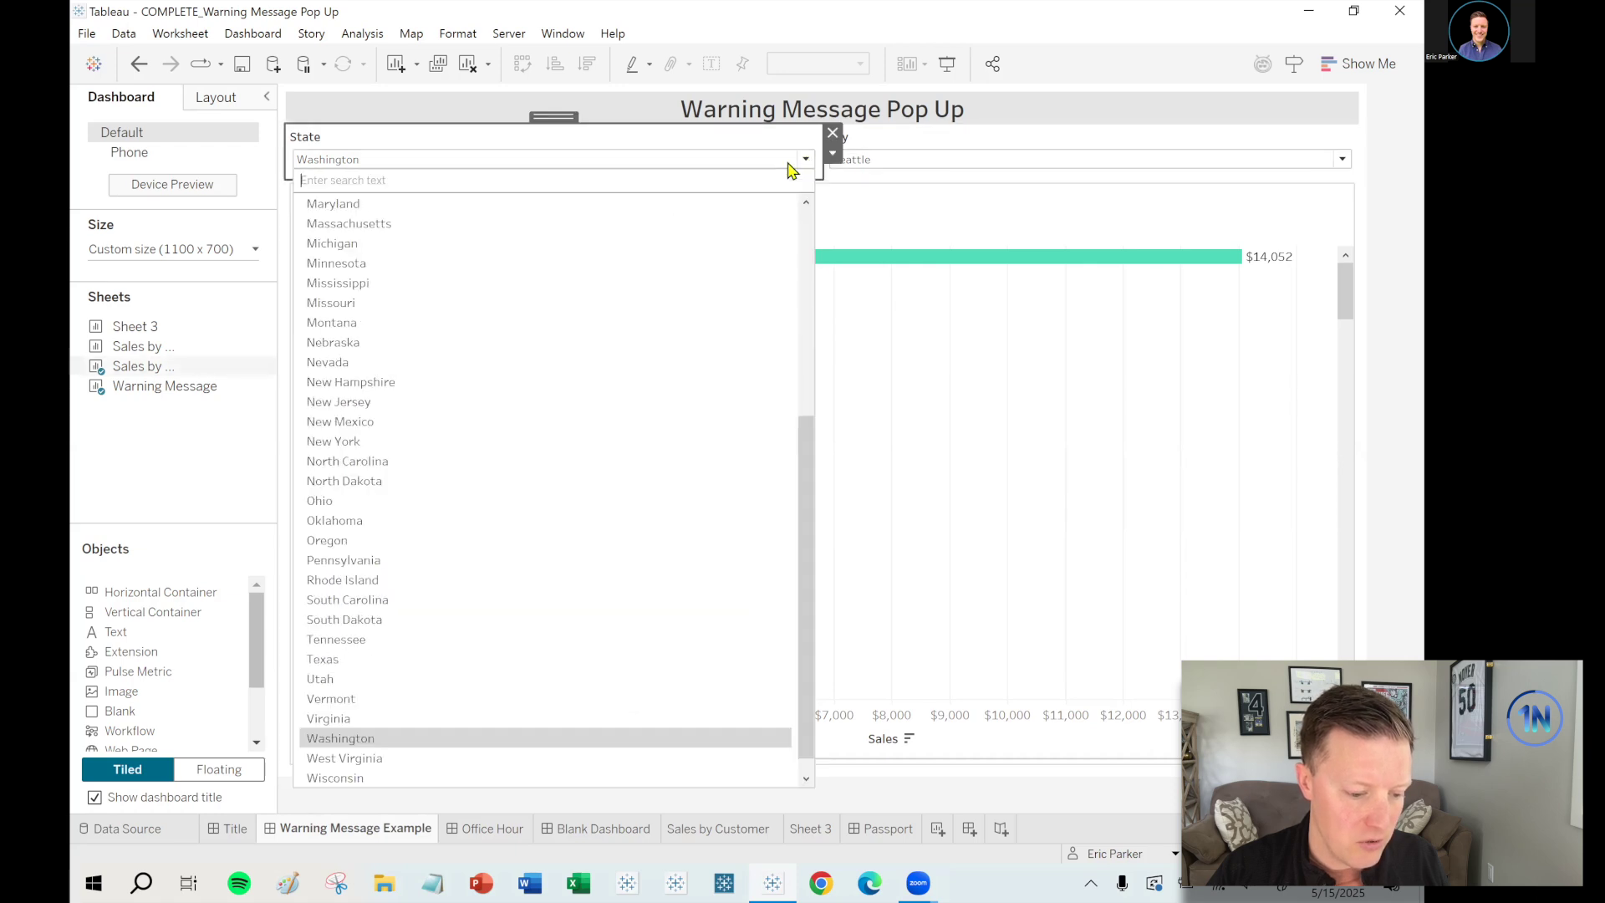
pyautogui.click(702, 251)
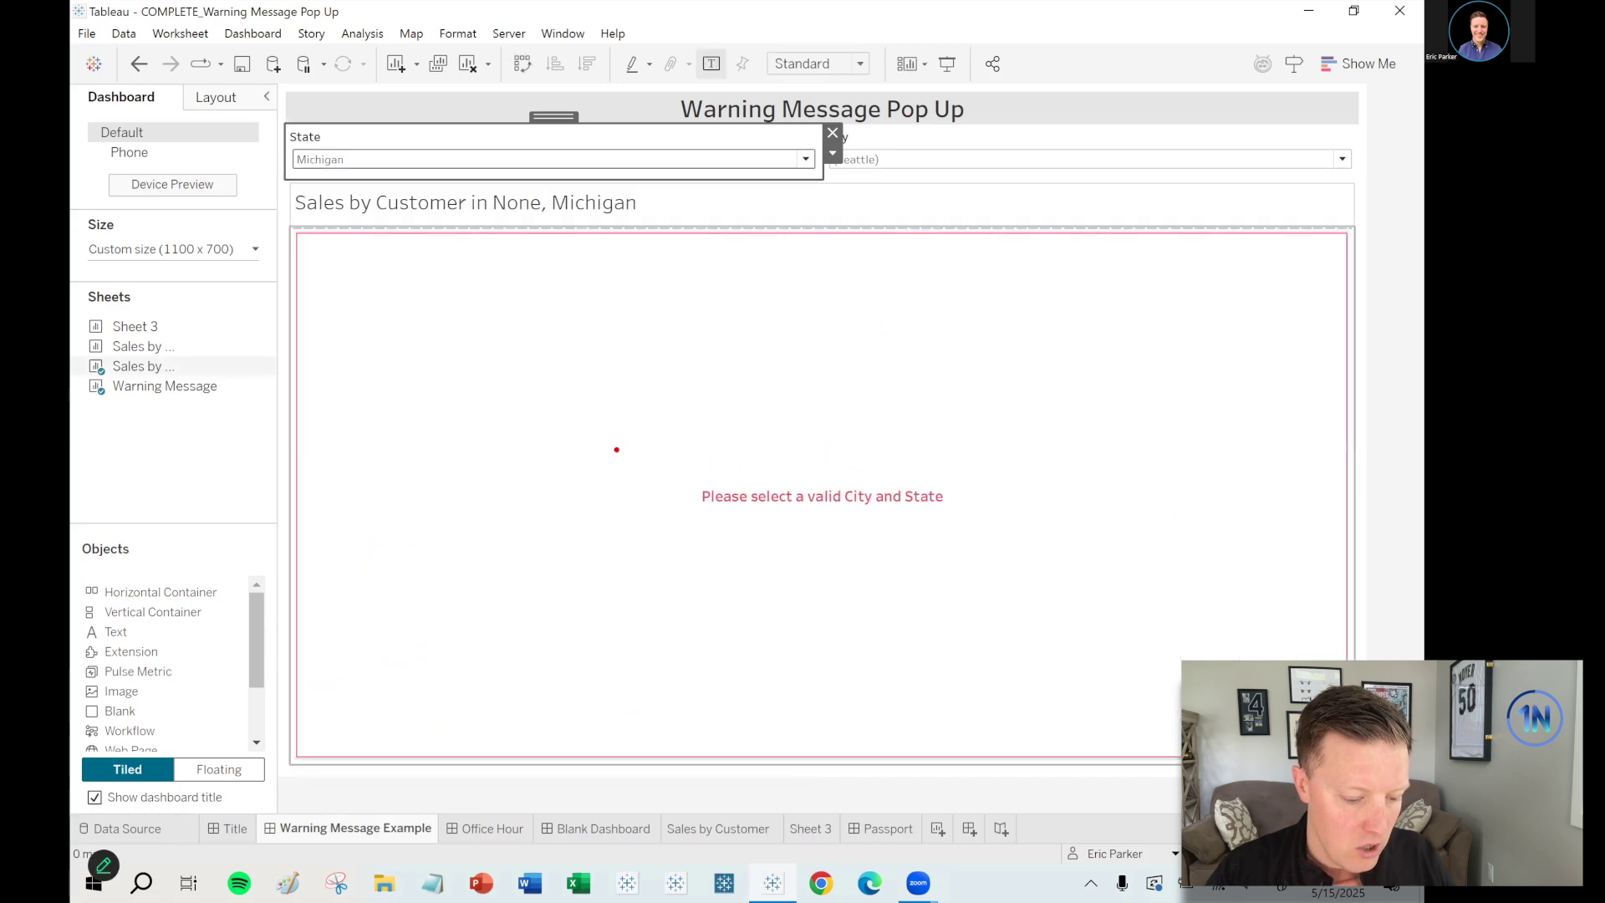
pyautogui.moveTo(616, 449); pyautogui.dragTo(1051, 558)
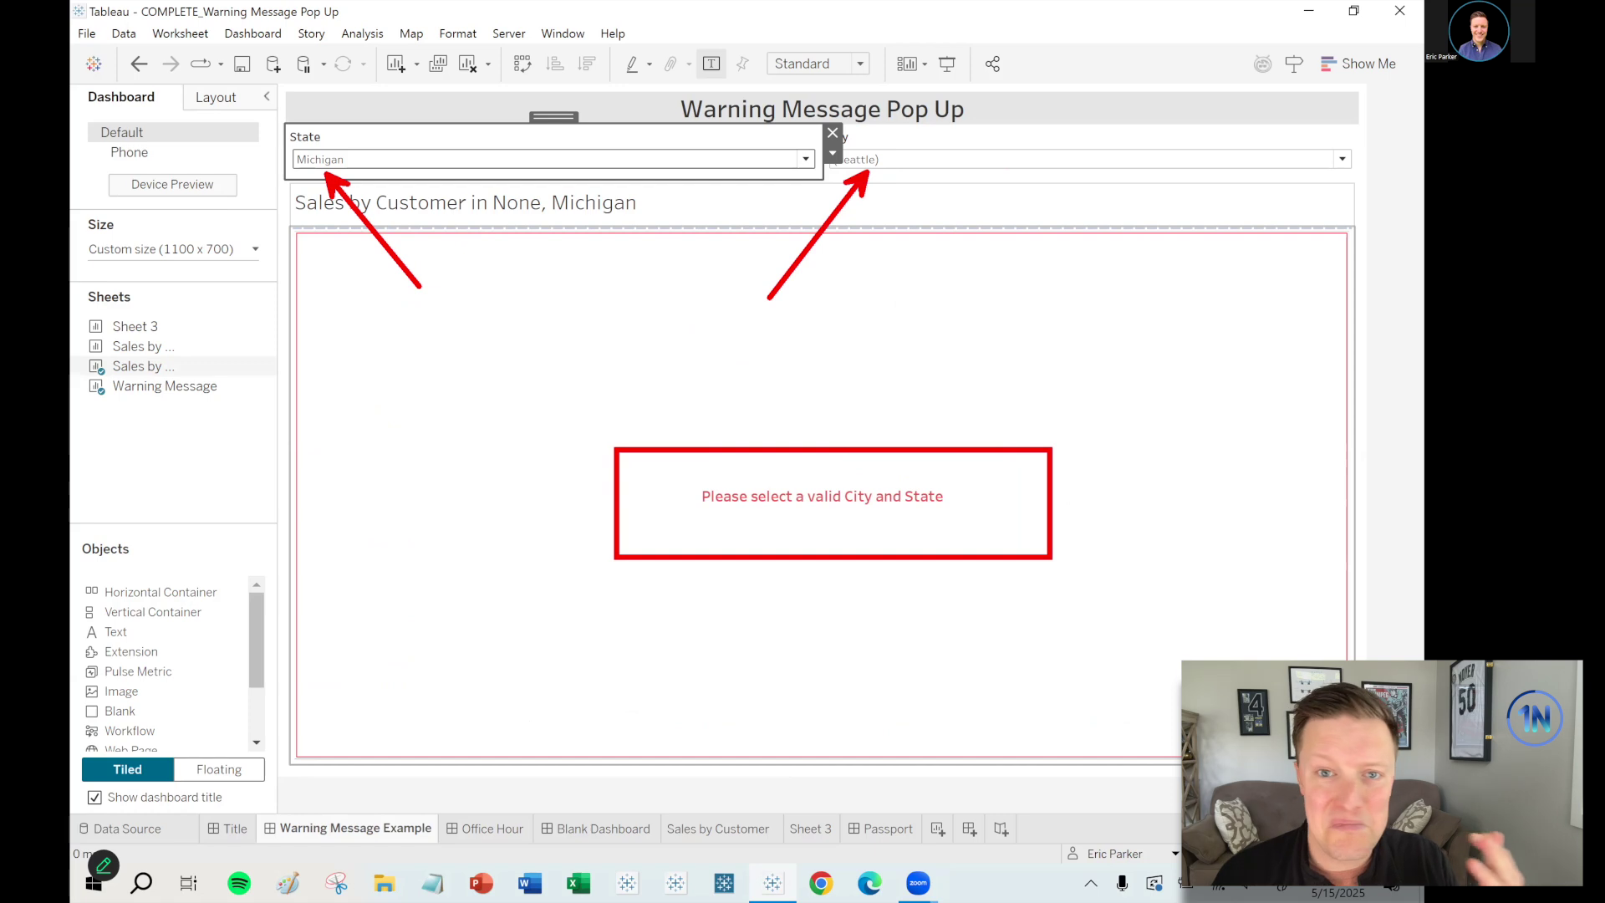
# - Choose Ann Arbor in the City dropdown to show its two customer sales bars ($736, $153)
pyautogui.press('Escape')
pyautogui.click(913, 161)
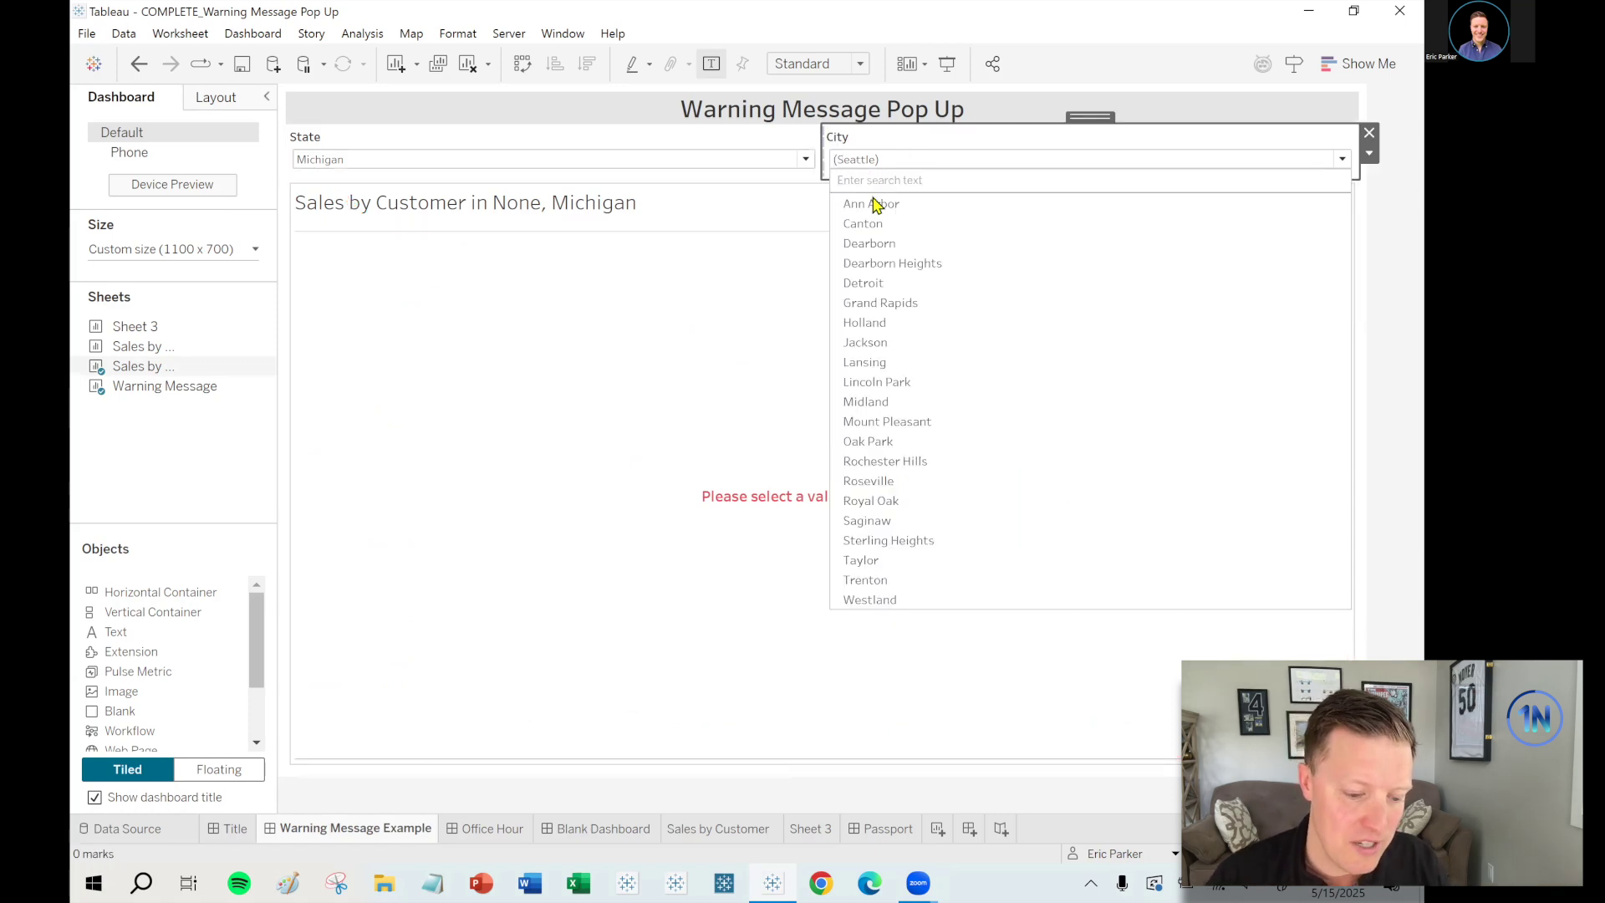
pyautogui.click(874, 205)
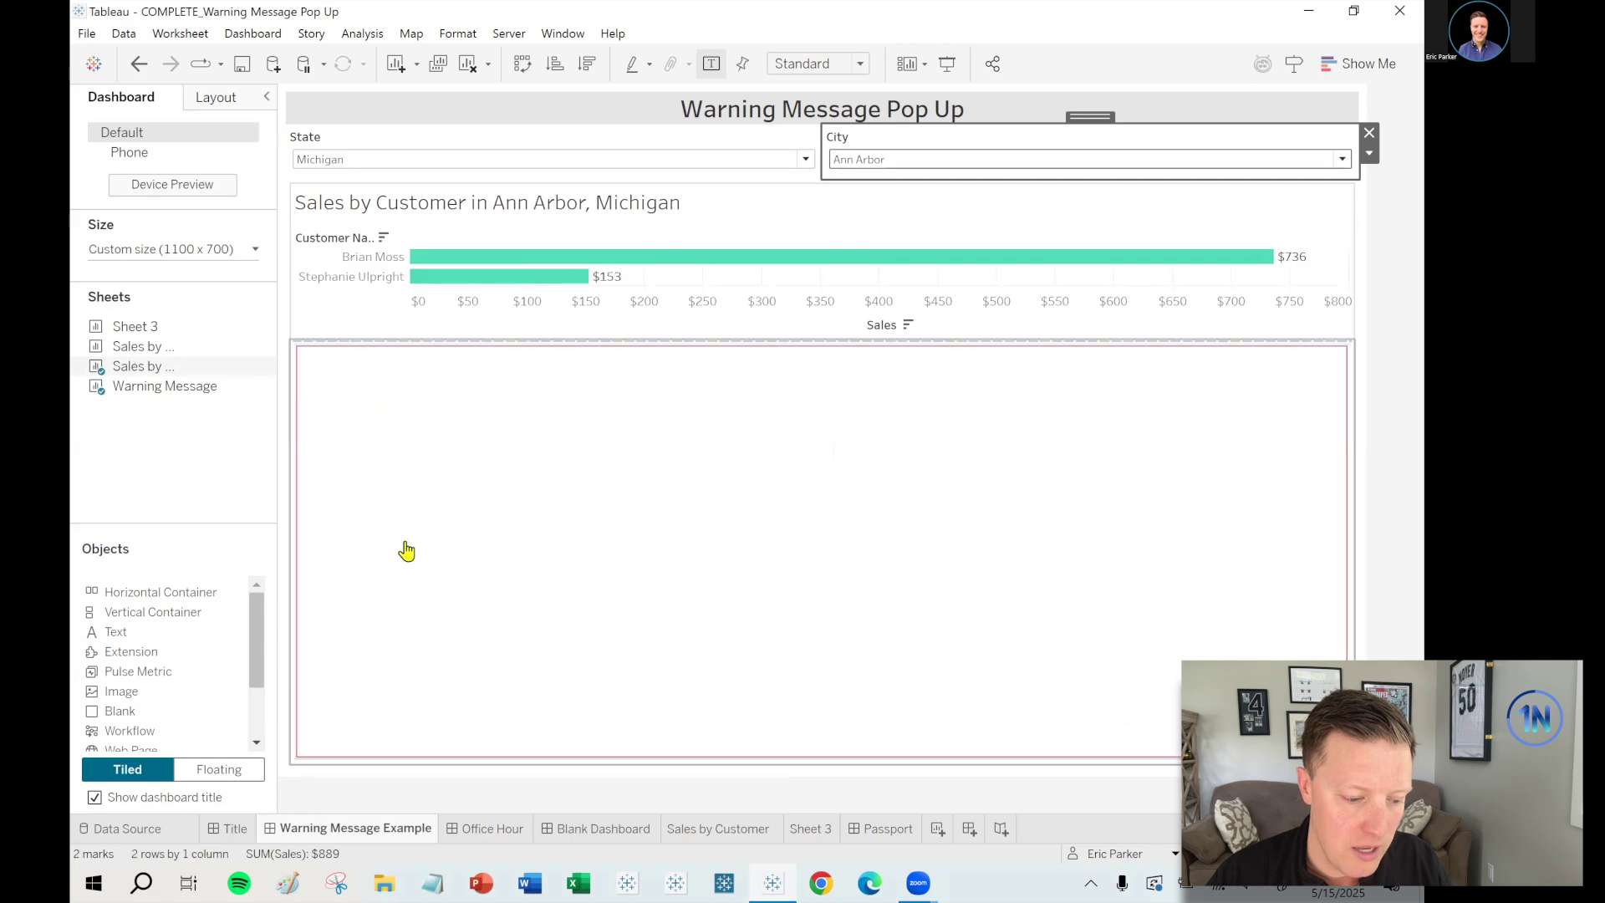
pyautogui.click(642, 398)
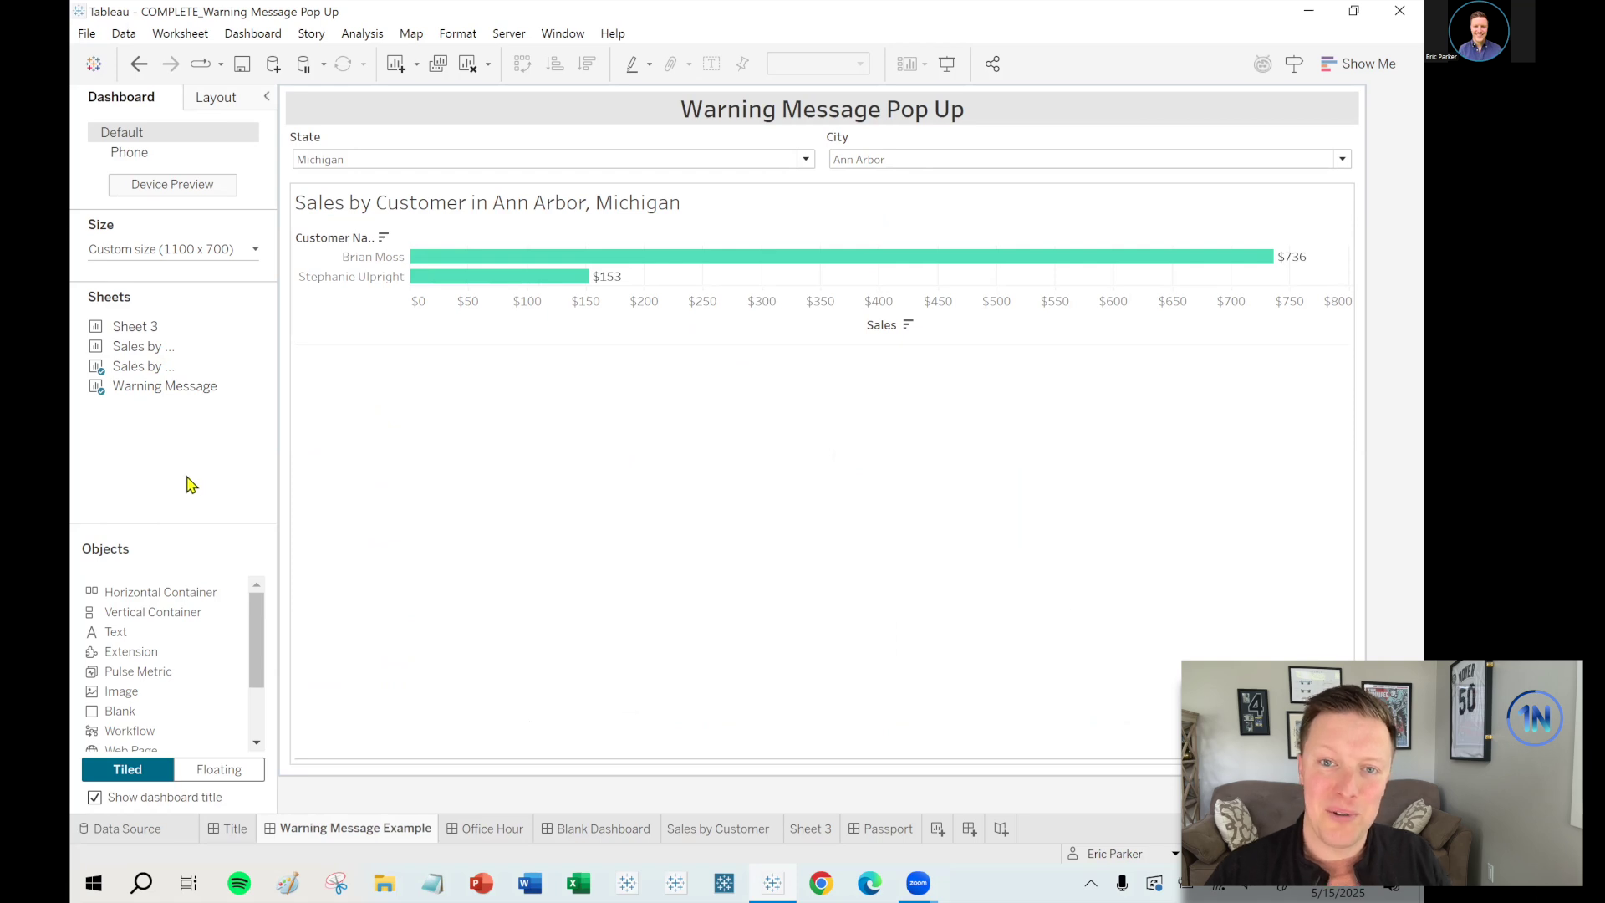
# - Go via the Office Hour tab to the Sales by Customer bar chart (793 customers, $2,297,201 total)
pyautogui.click(493, 830)
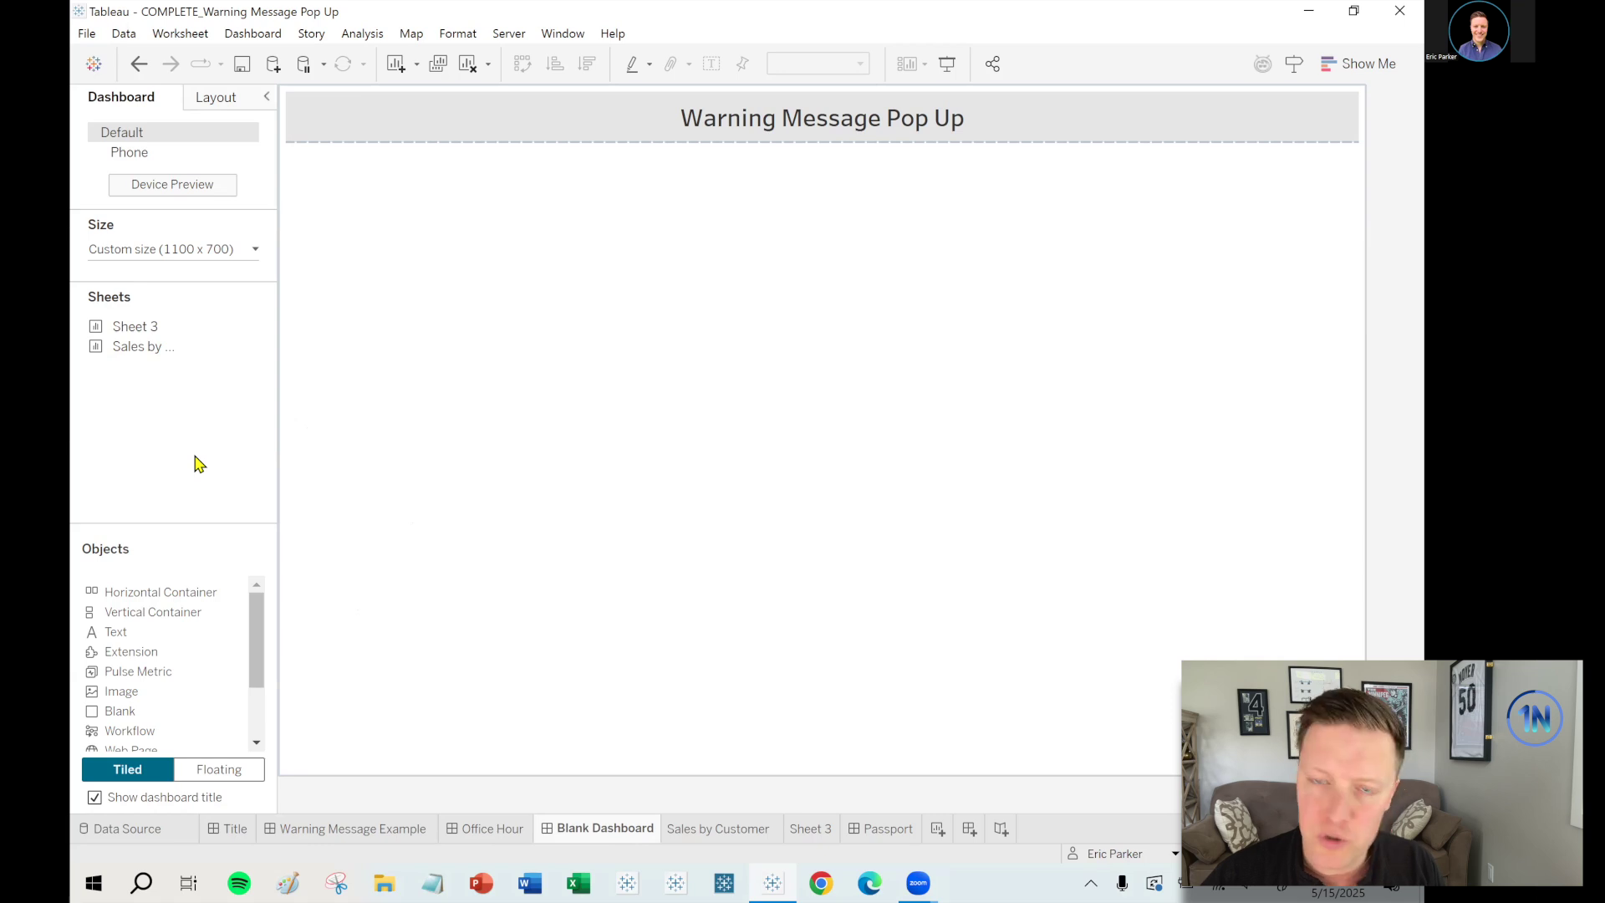
pyautogui.click(733, 832)
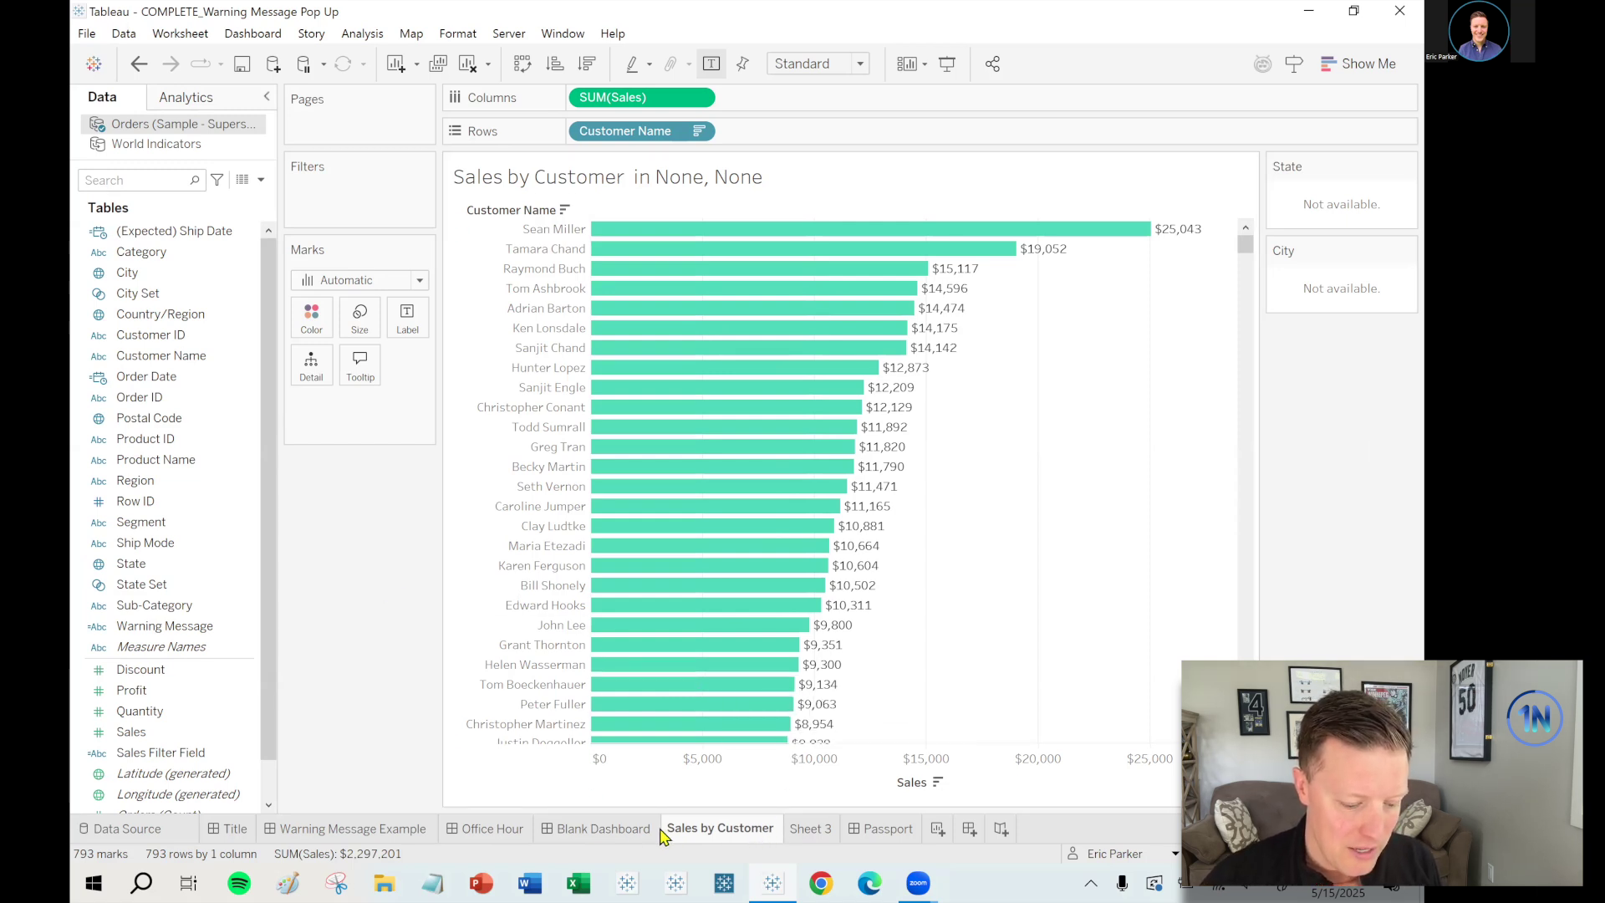
# - Hide the State and City filter cards on the worksheet
pyautogui.moveTo(631, 833)
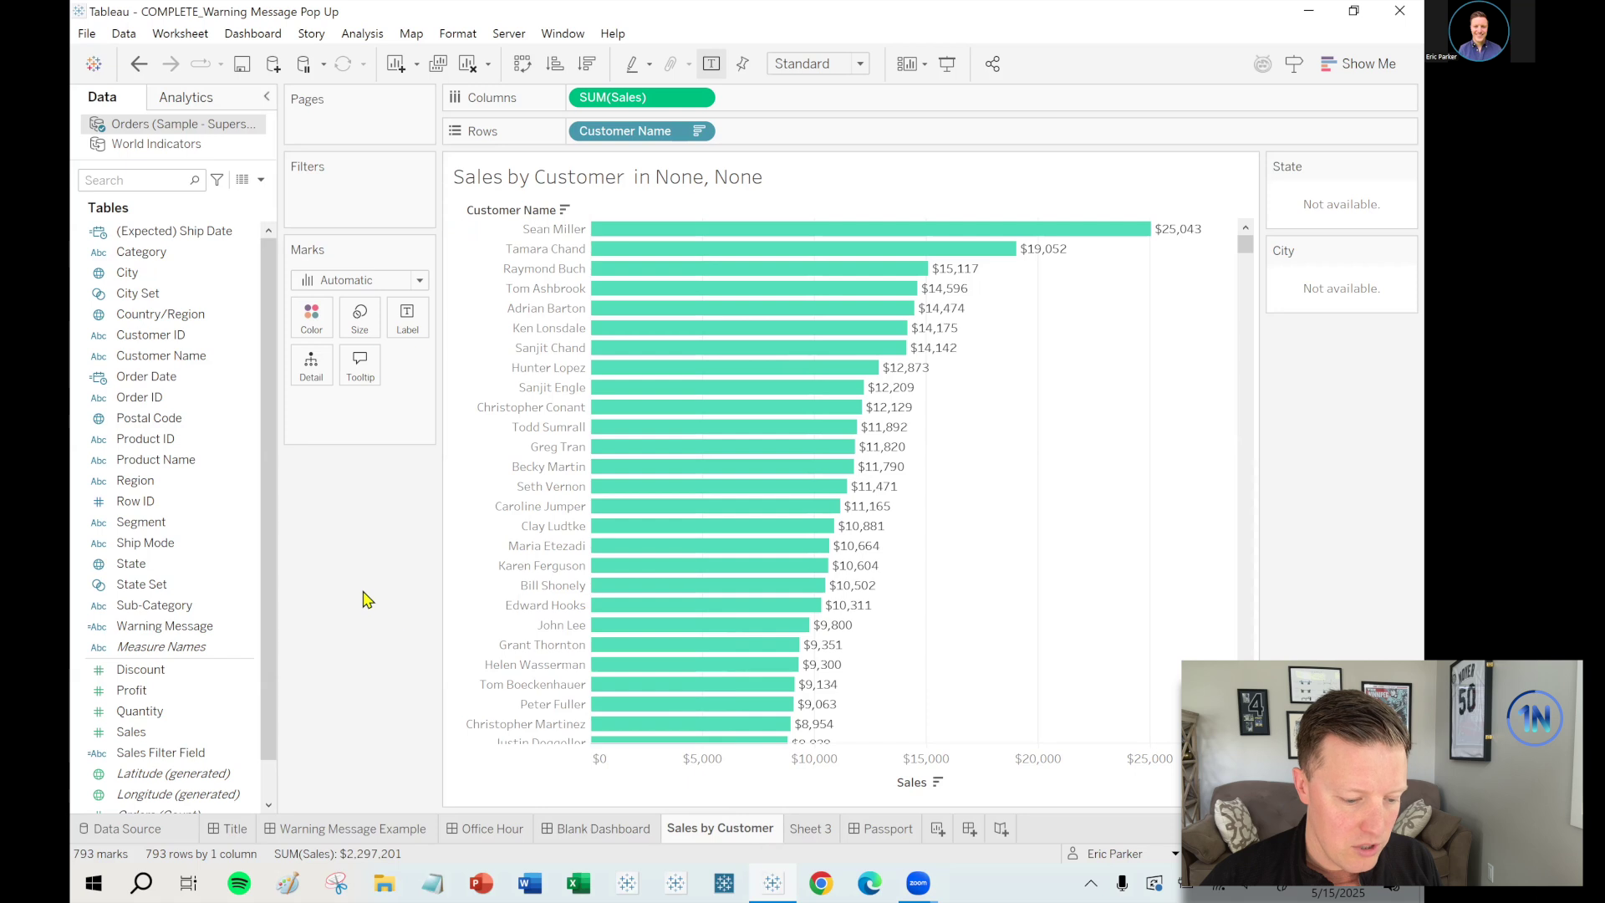
pyautogui.click(1407, 166)
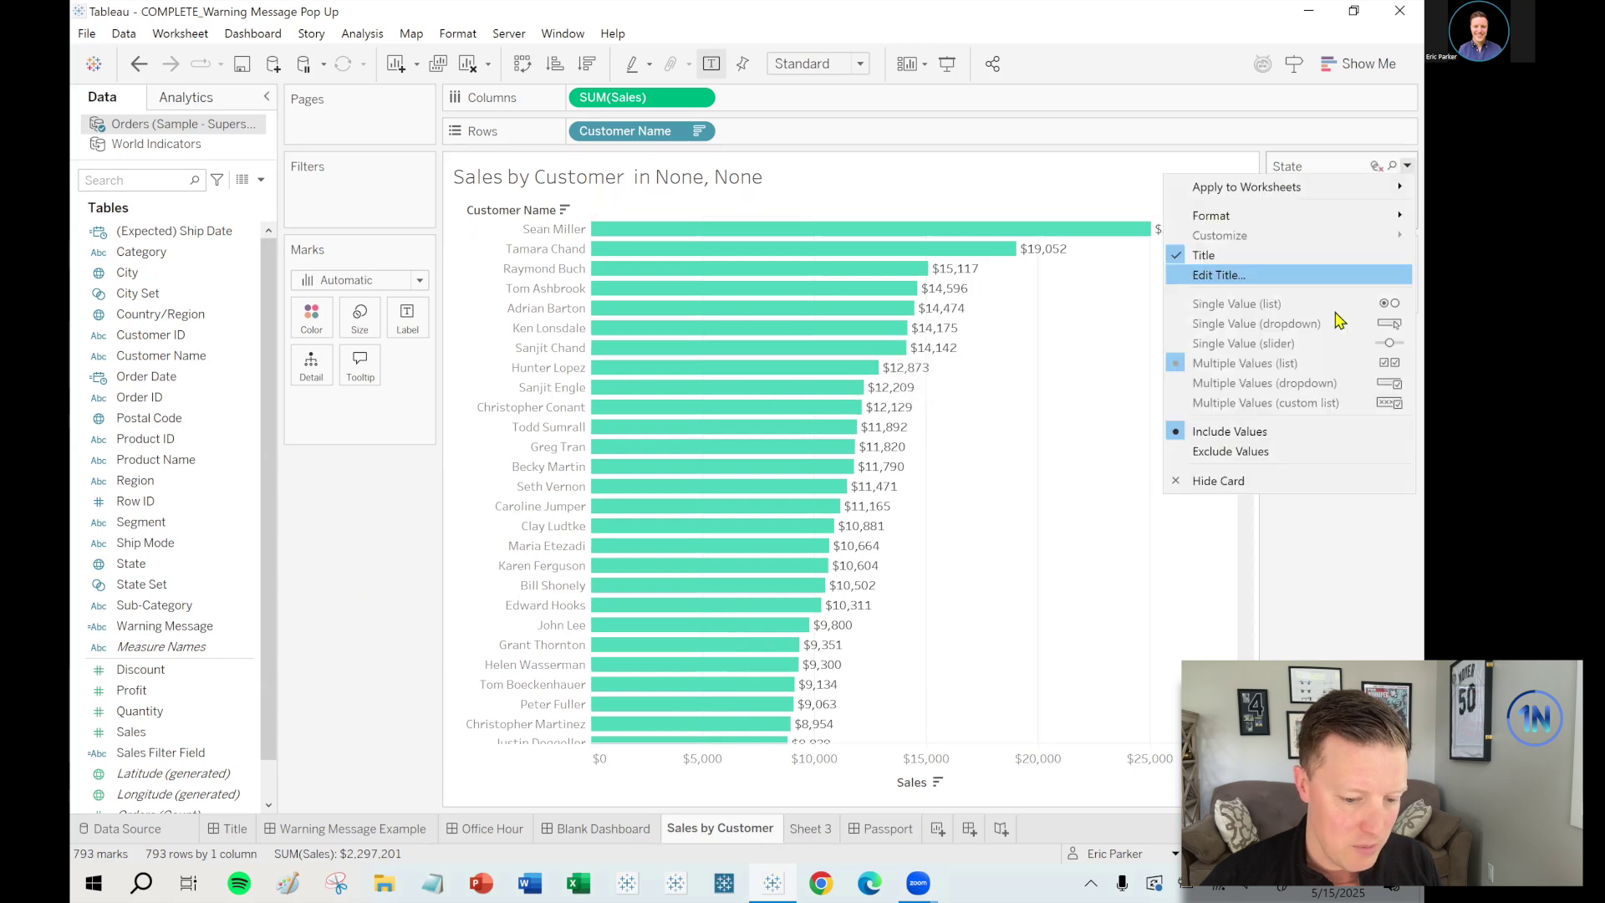
pyautogui.click(1261, 482)
pyautogui.click(1408, 165)
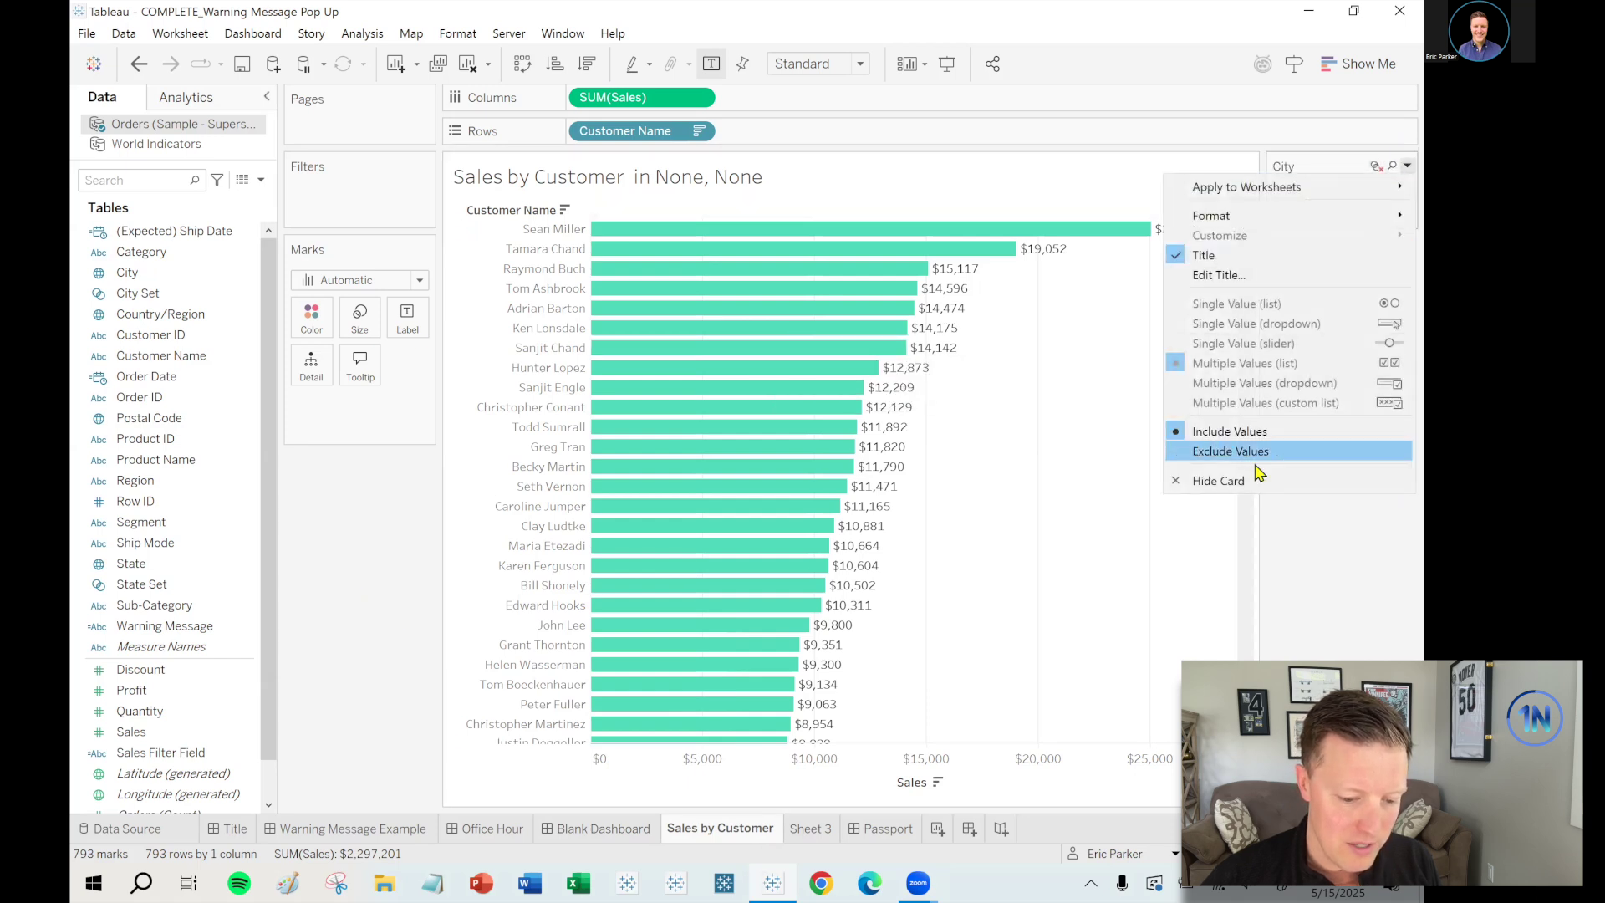
pyautogui.click(1254, 483)
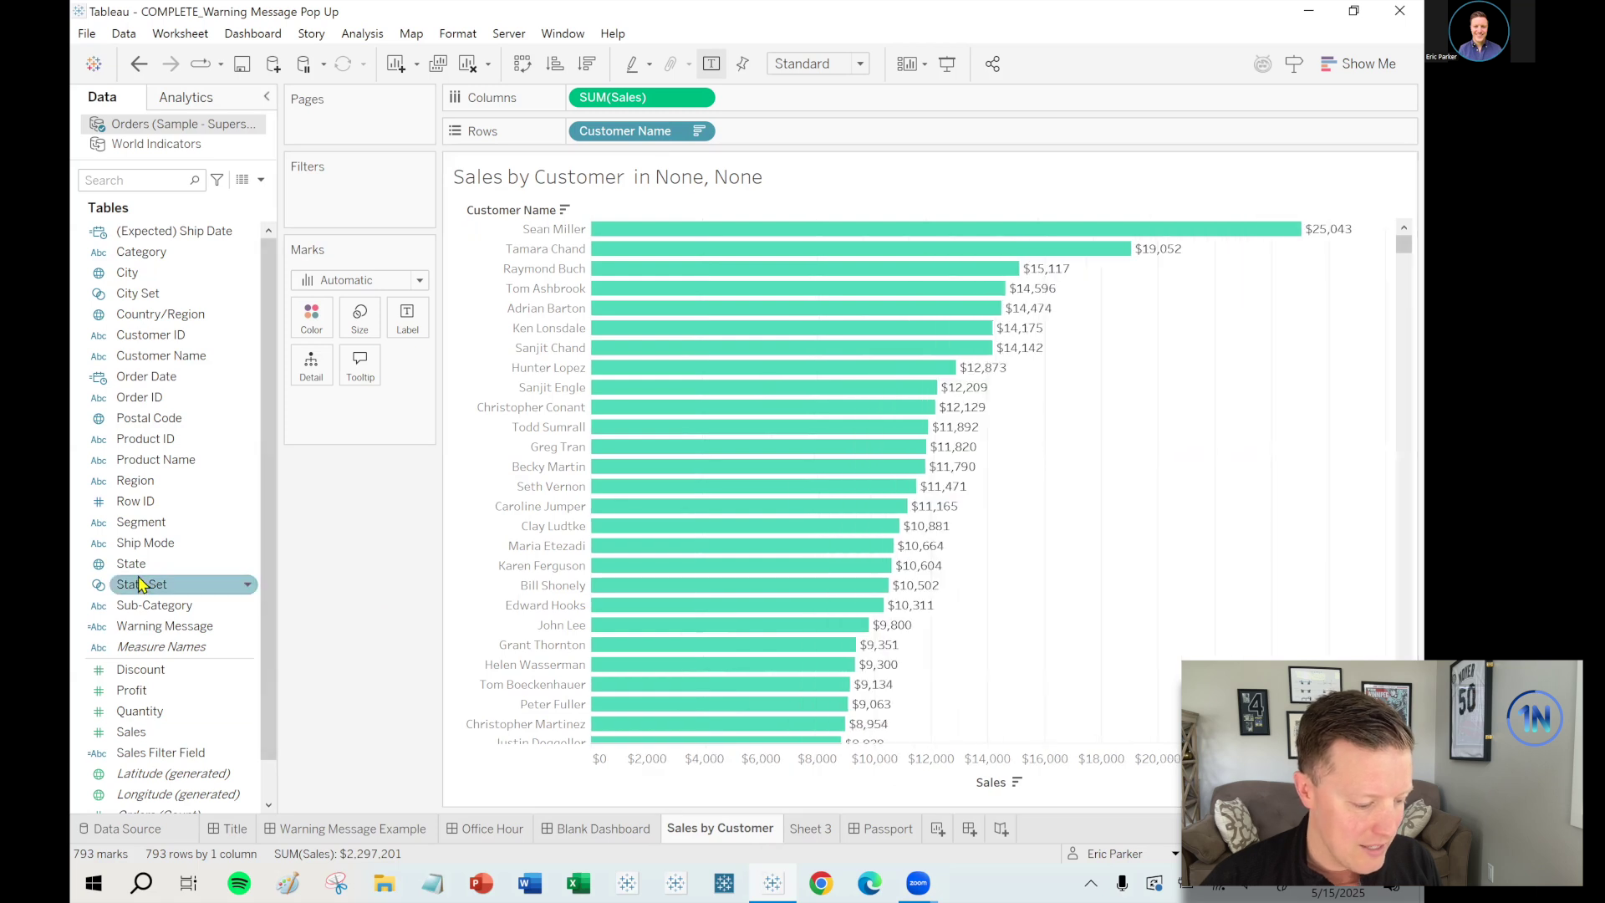
# - Add State and City to the Filters shelf, keeping all values for each
pyautogui.moveTo(140, 568); pyautogui.dragTo(323, 204)
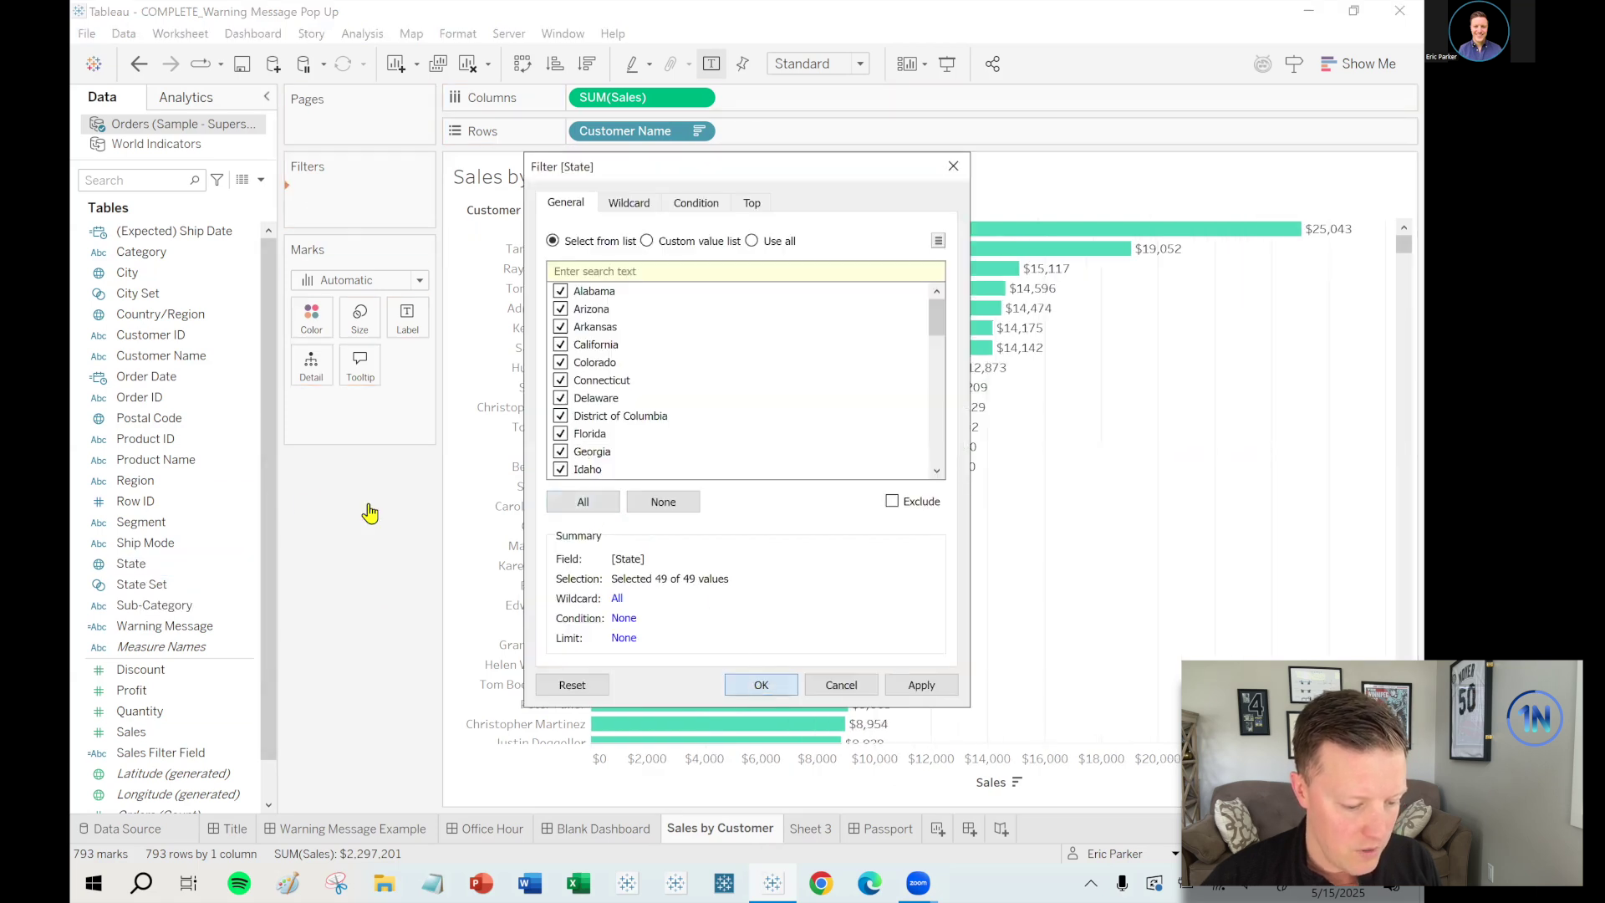
pyautogui.press('Return')
pyautogui.moveTo(127, 272); pyautogui.dragTo(368, 219)
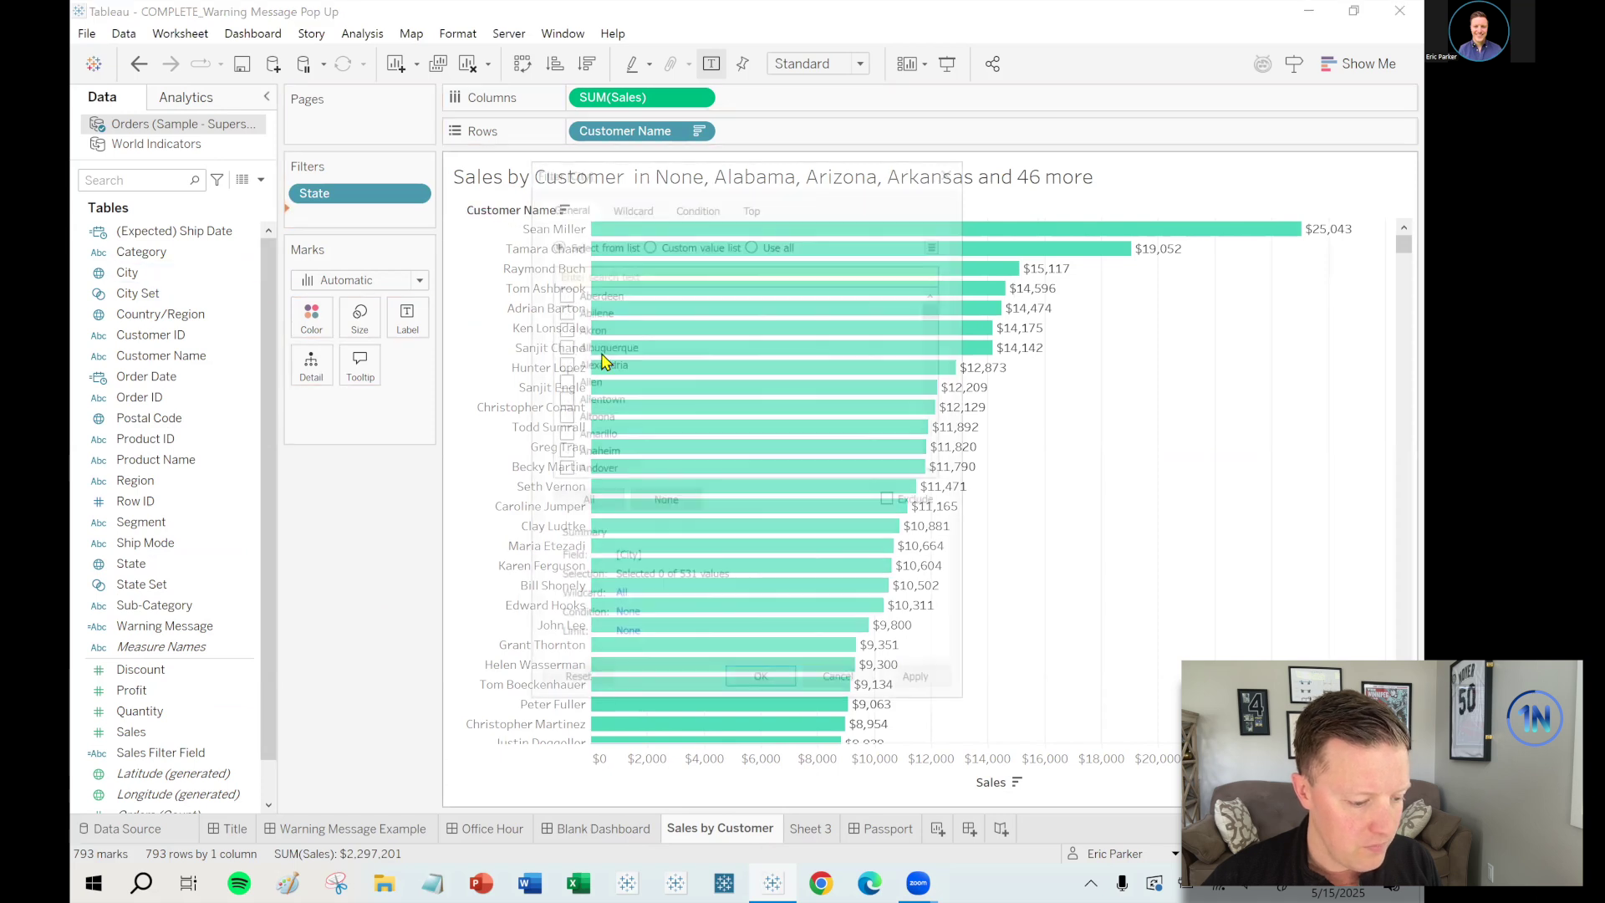
pyautogui.click(584, 502)
pyautogui.click(765, 681)
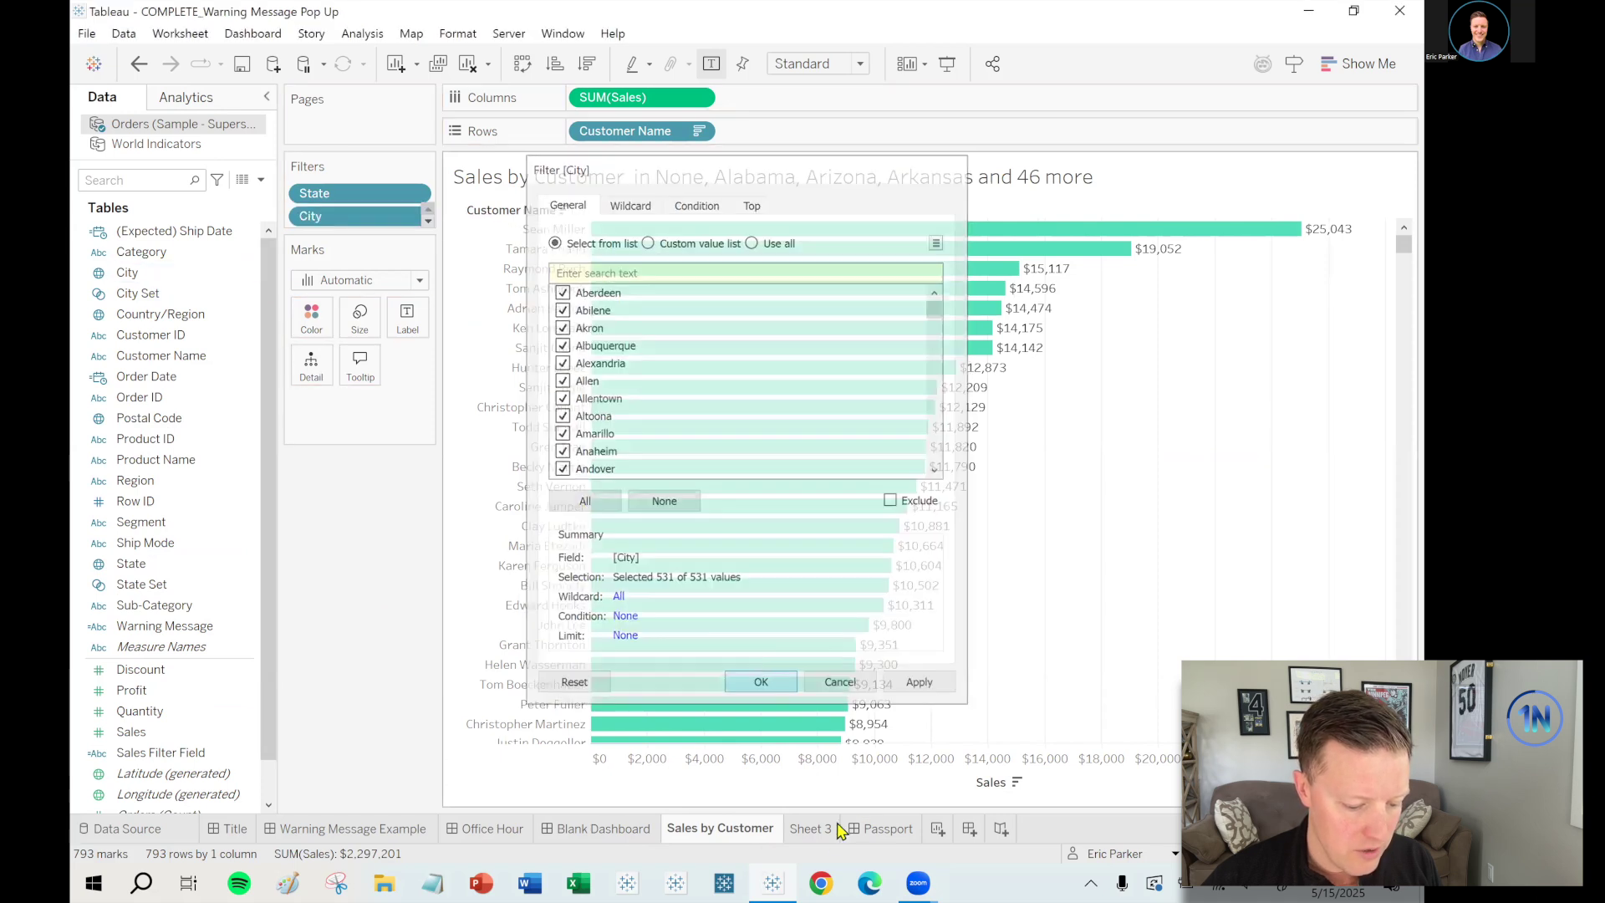
# - Place Sales by Customer on the Blank Dashboard with a short horizontal container above it
pyautogui.click(614, 835)
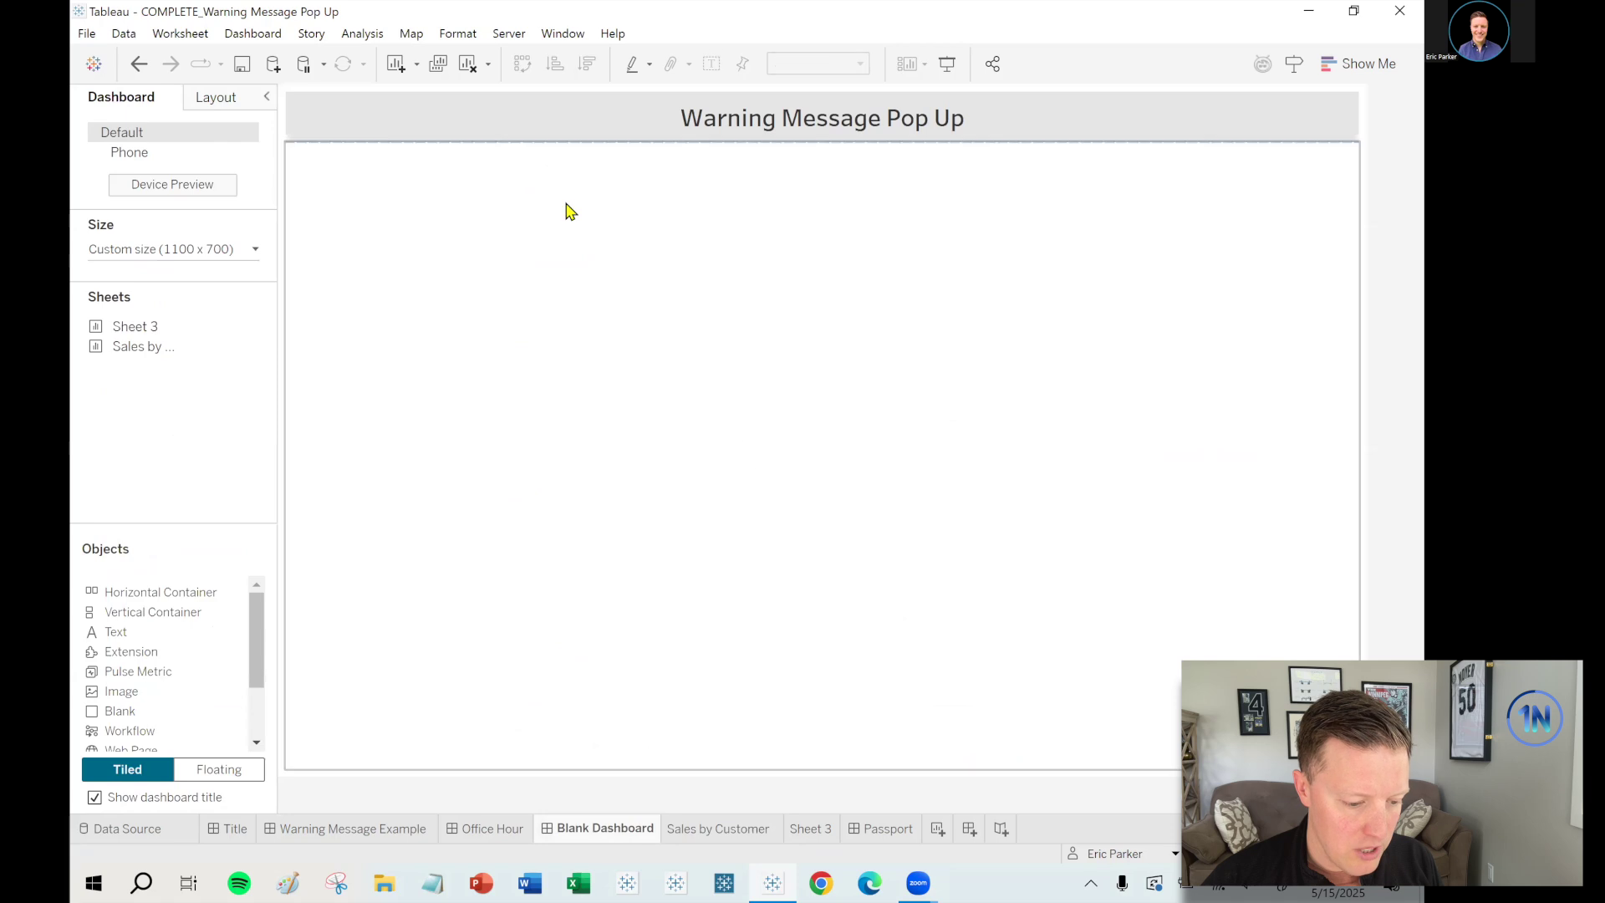
pyautogui.moveTo(155, 350)
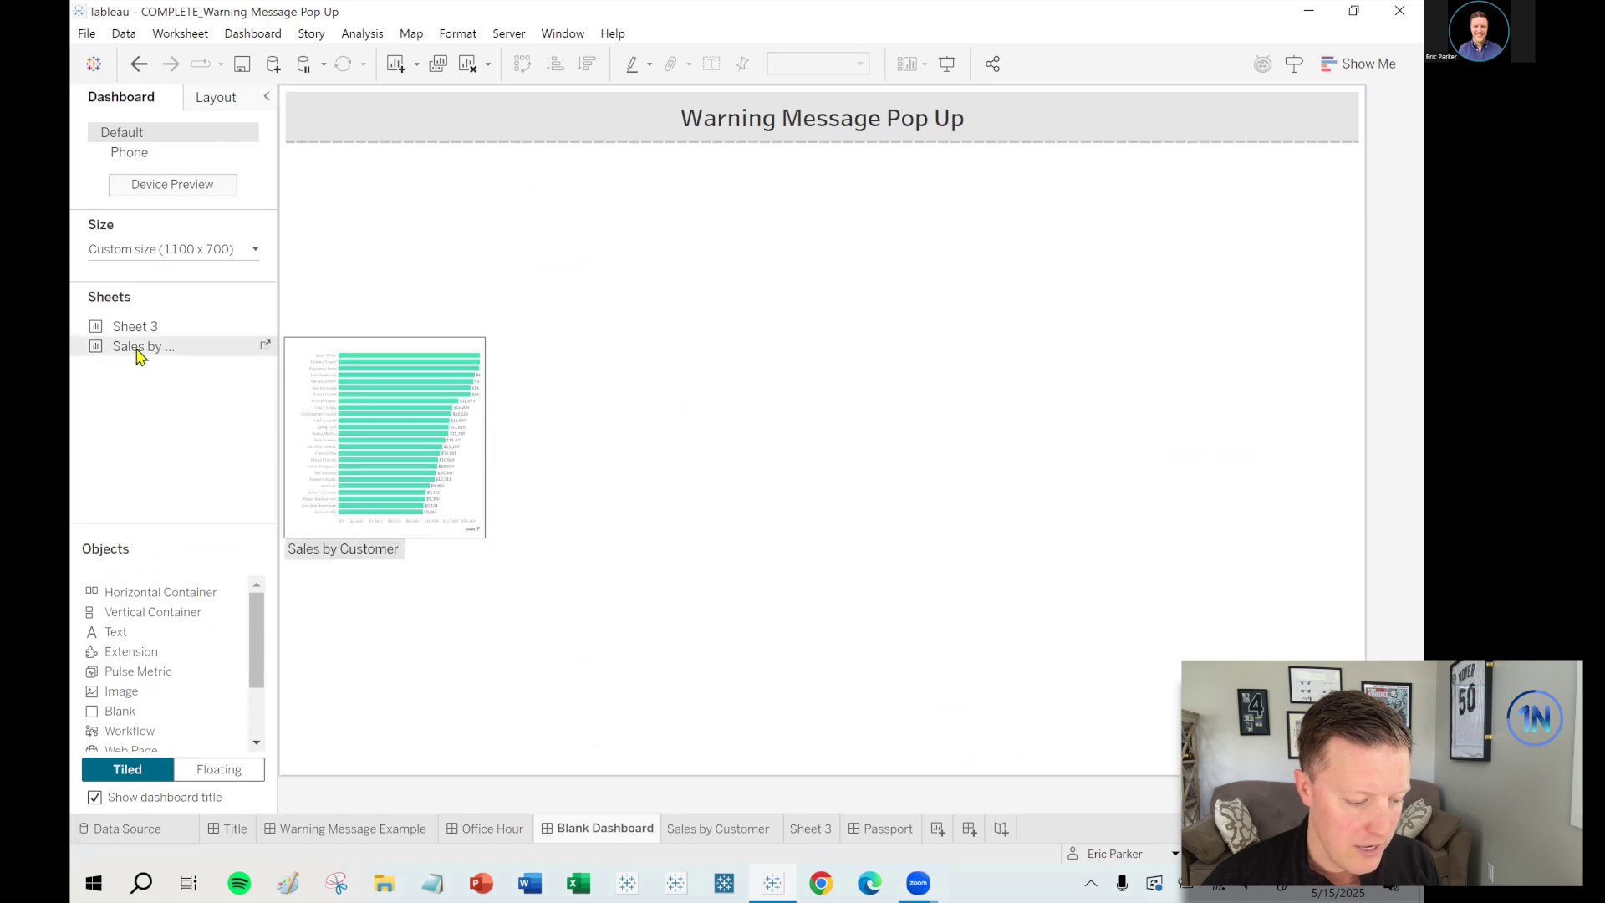
pyautogui.moveTo(140, 356); pyautogui.dragTo(740, 284)
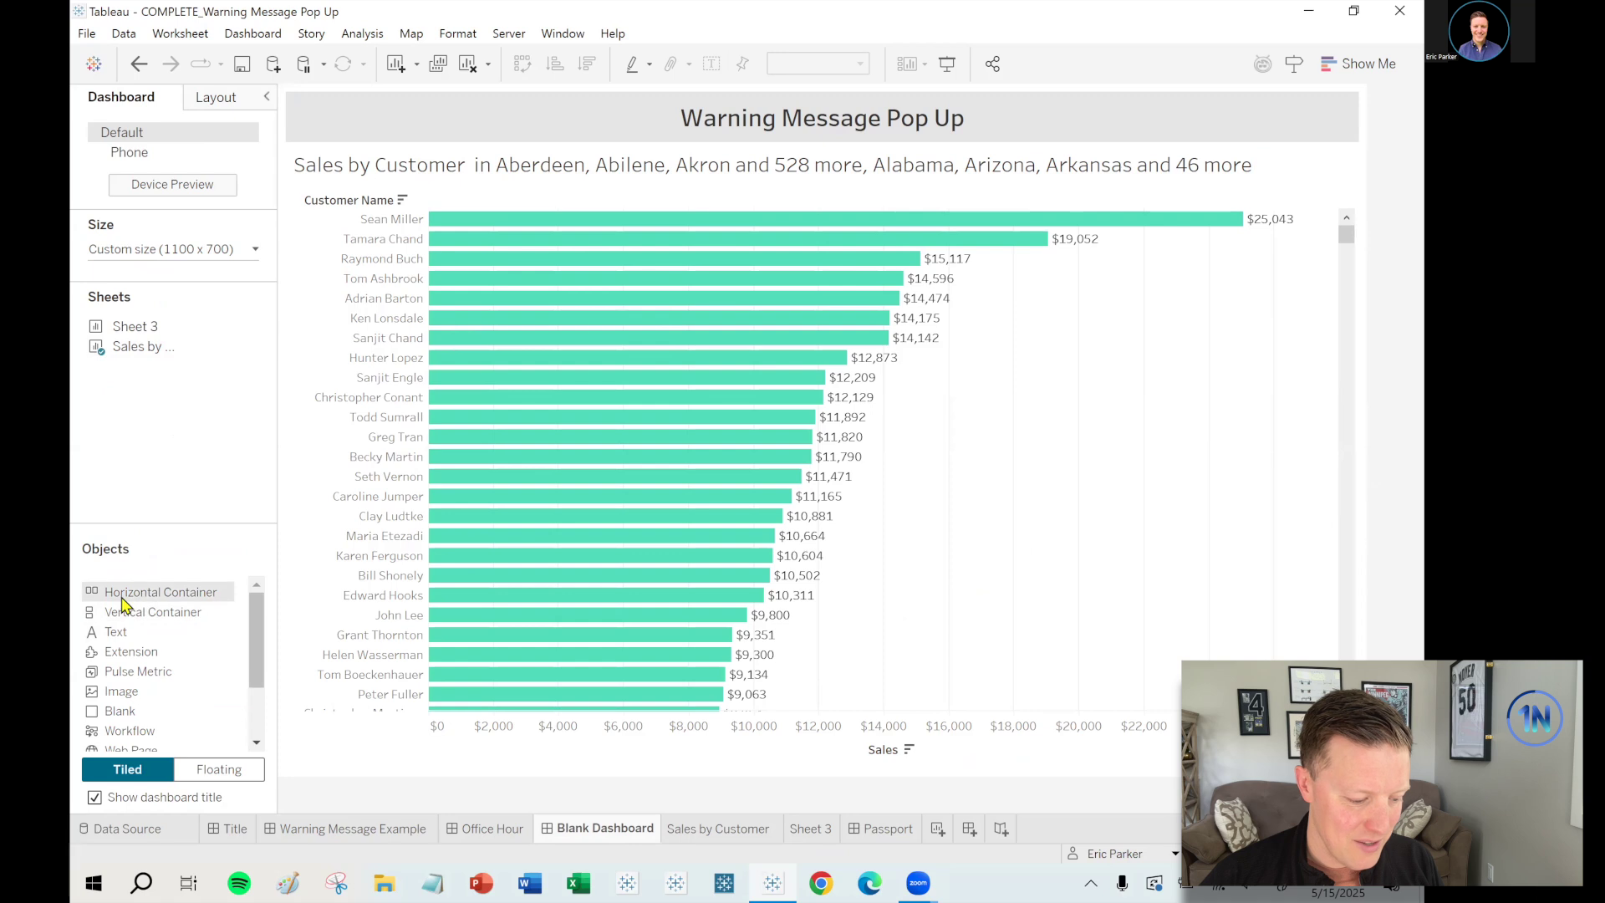
pyautogui.moveTo(126, 593)
pyautogui.mouseDown()
pyautogui.moveTo(840, 206)
pyautogui.moveTo(865, 368)
pyautogui.mouseUp()
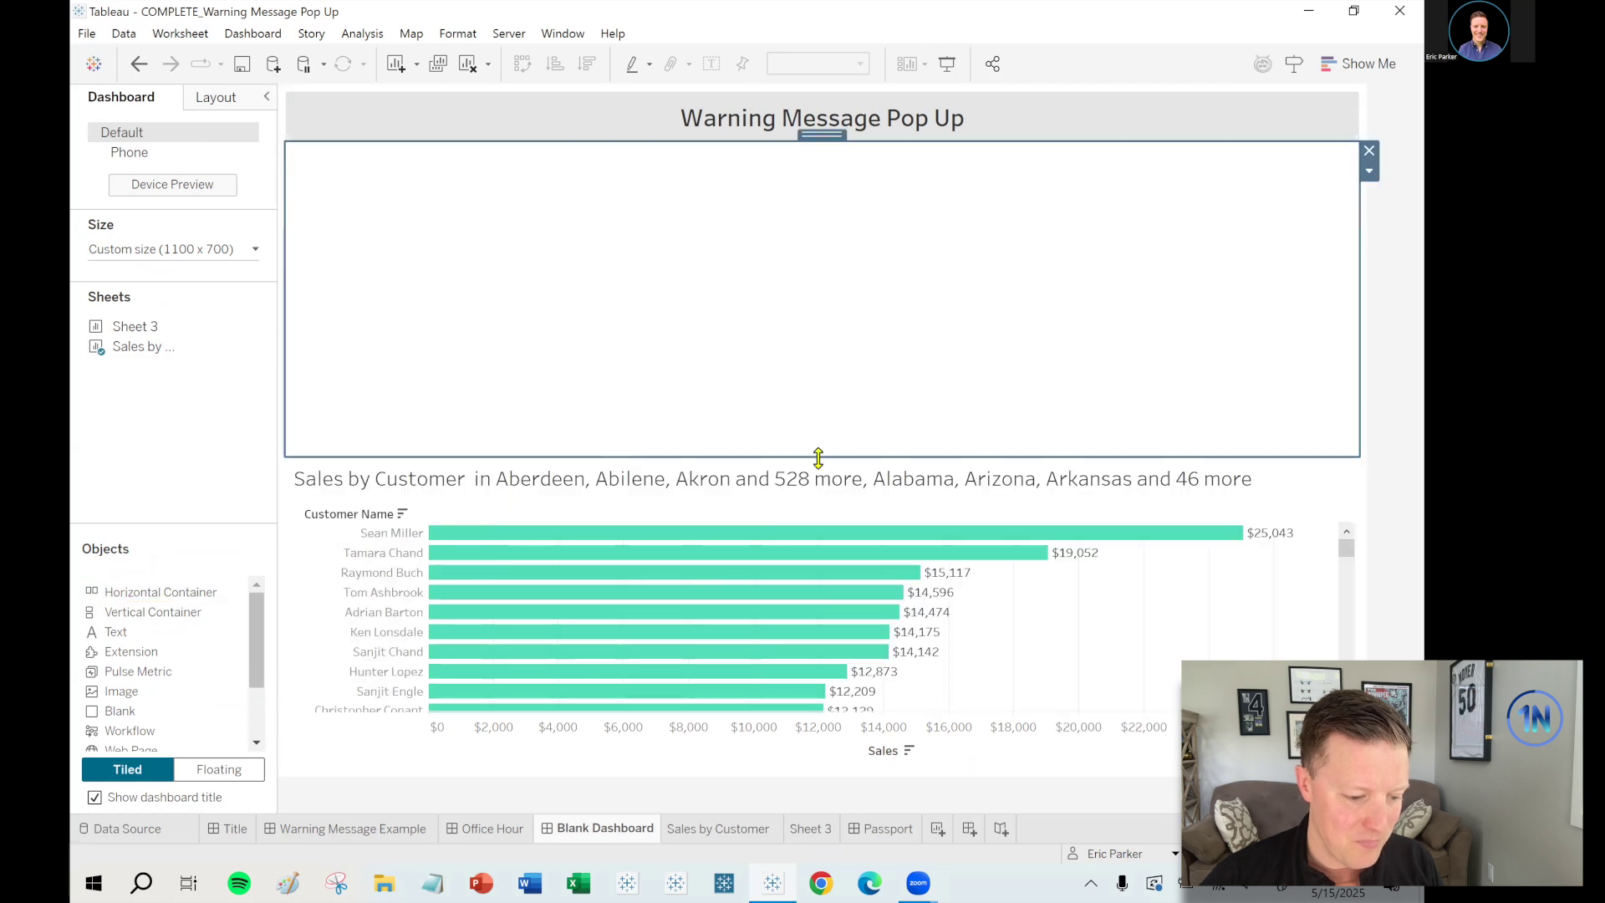
pyautogui.moveTo(824, 465); pyautogui.dragTo(830, 249)
pyautogui.click(1251, 491)
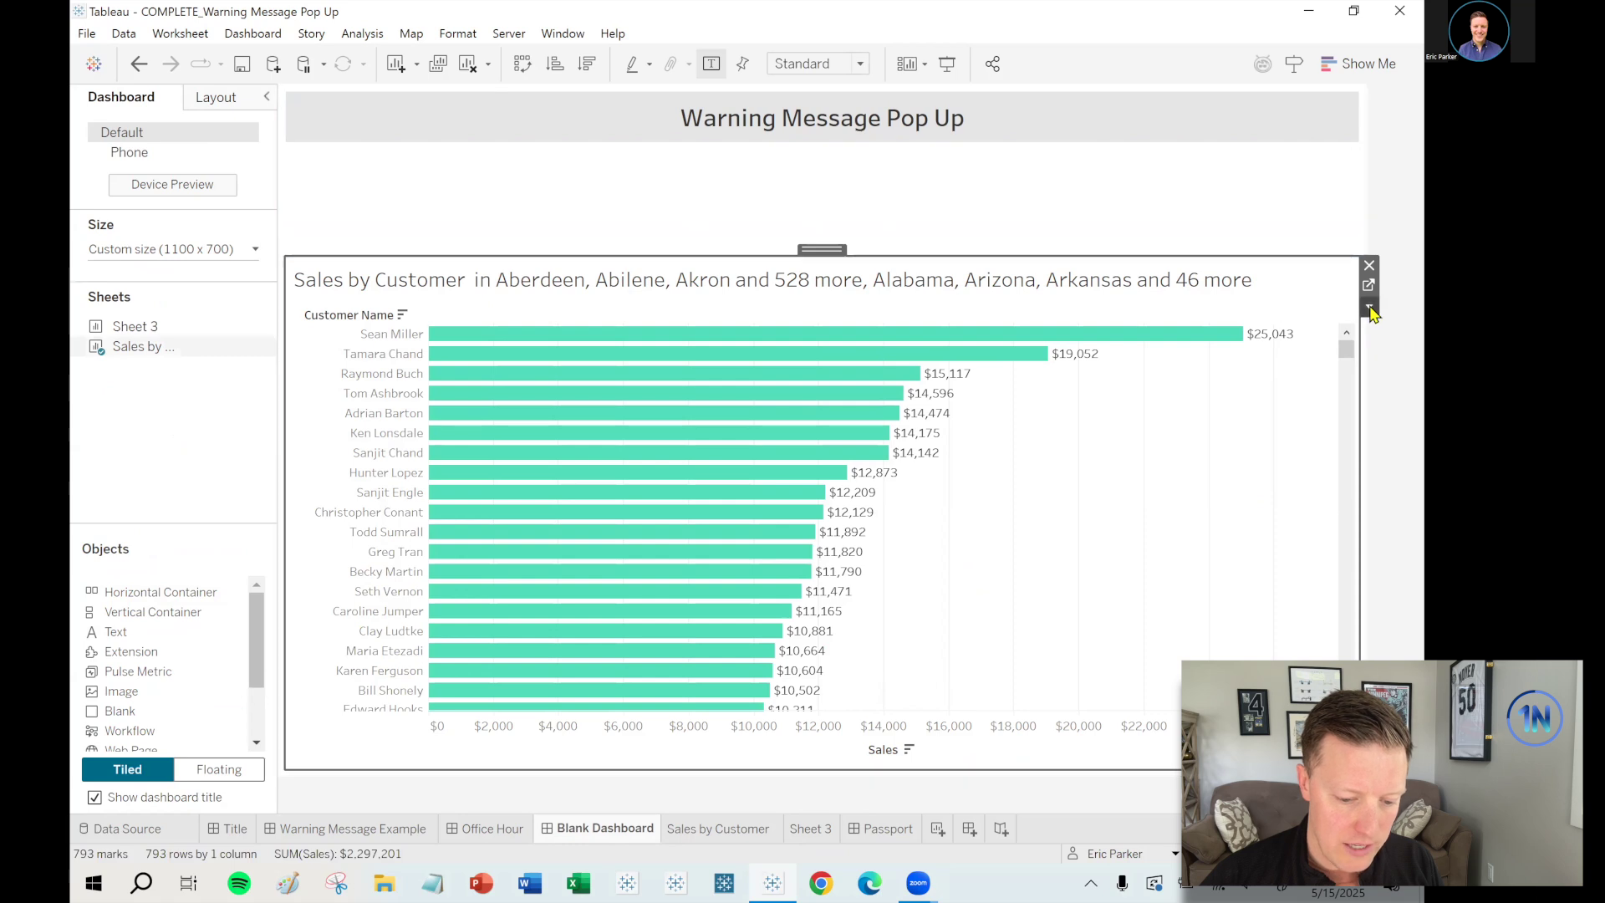
# - Show the State and City filters side by side in the top container
pyautogui.click(1370, 308)
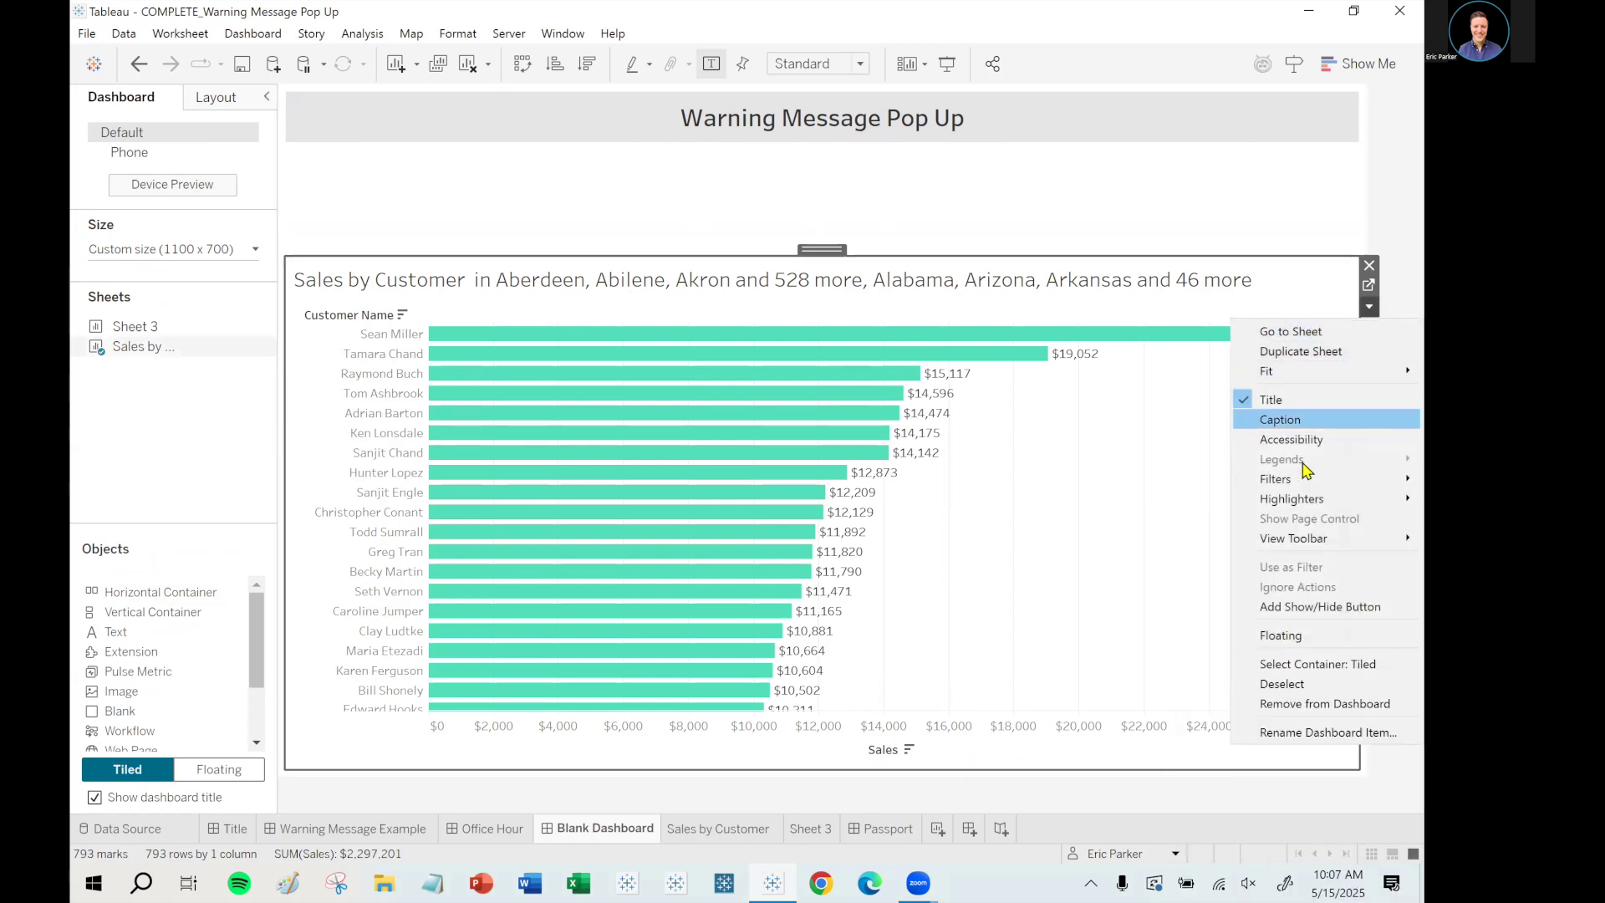
pyautogui.moveTo(1297, 488)
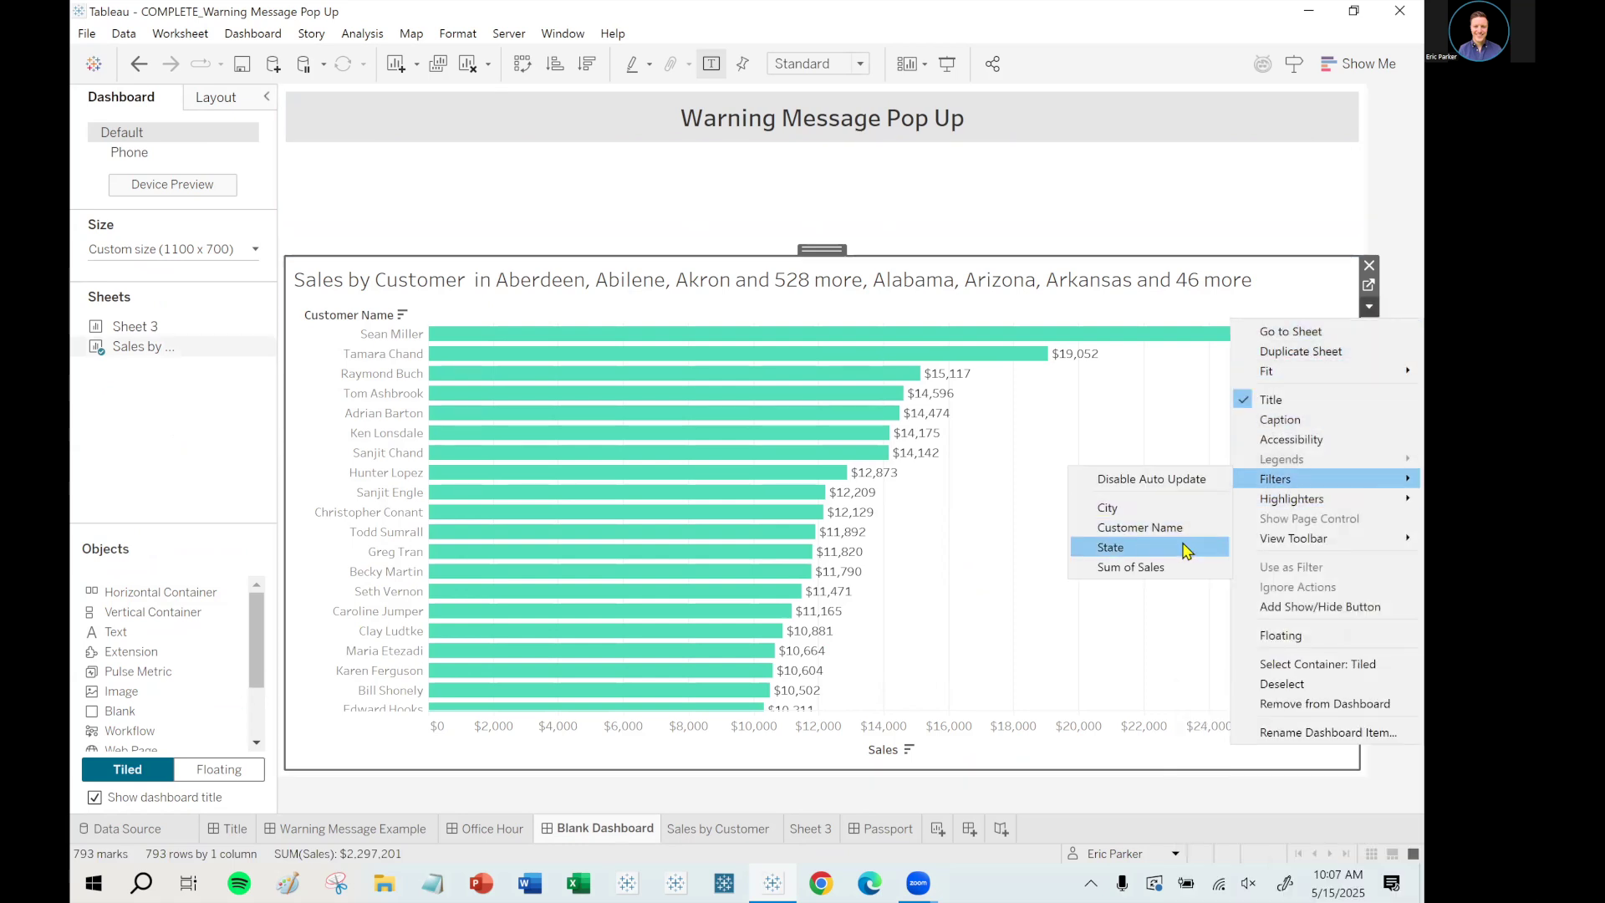
pyautogui.click(1183, 548)
pyautogui.click(1370, 308)
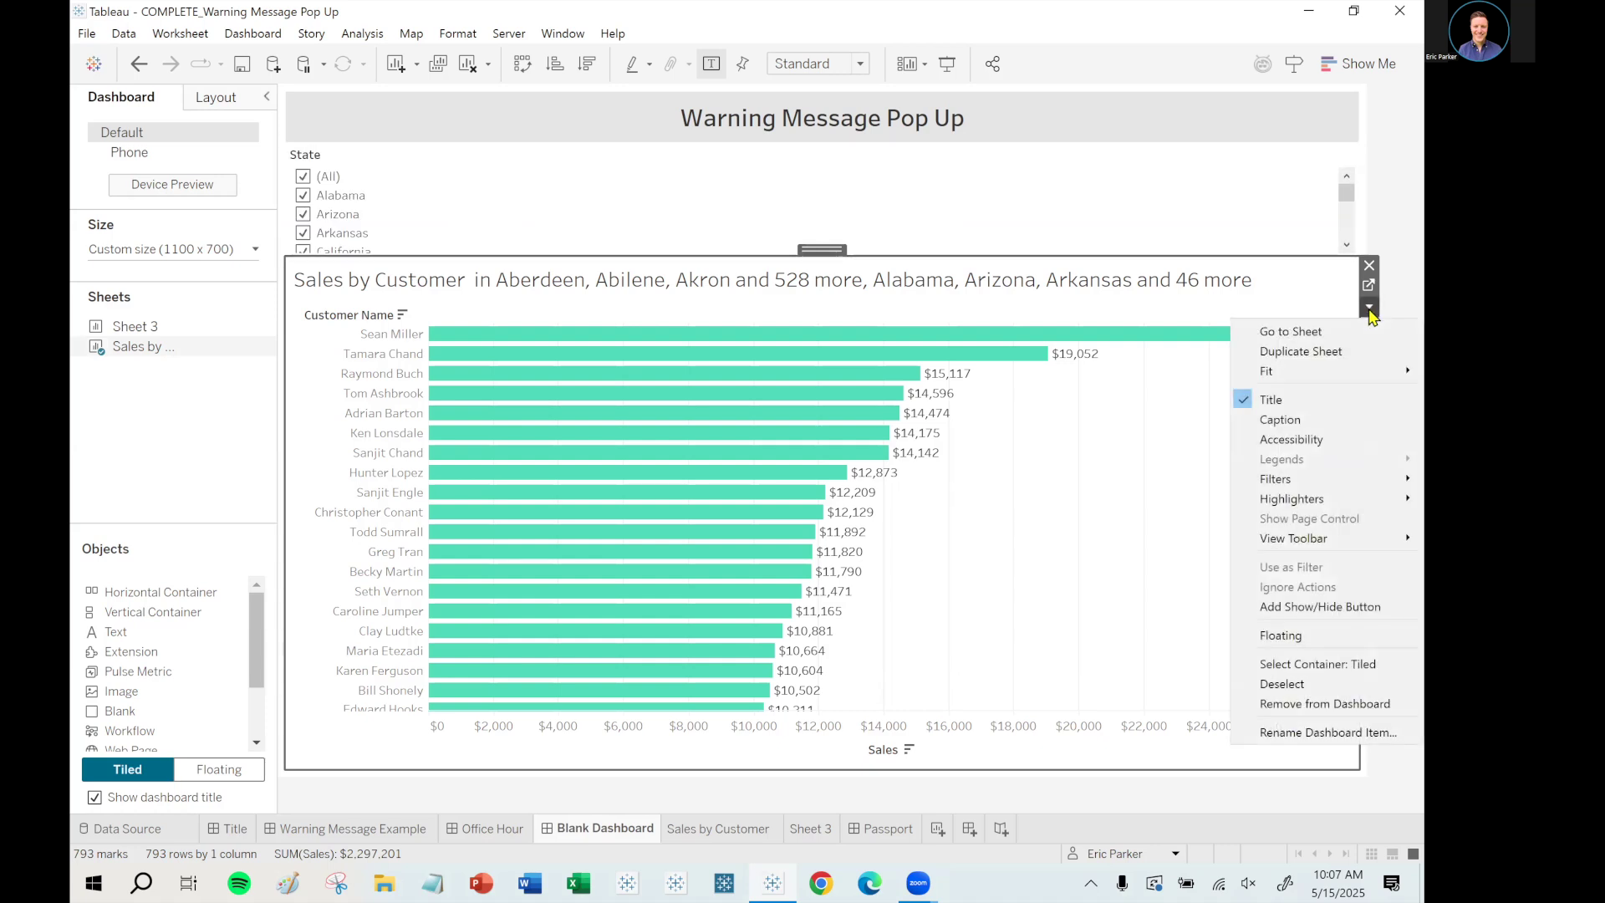
pyautogui.moveTo(1277, 489)
pyautogui.click(1193, 509)
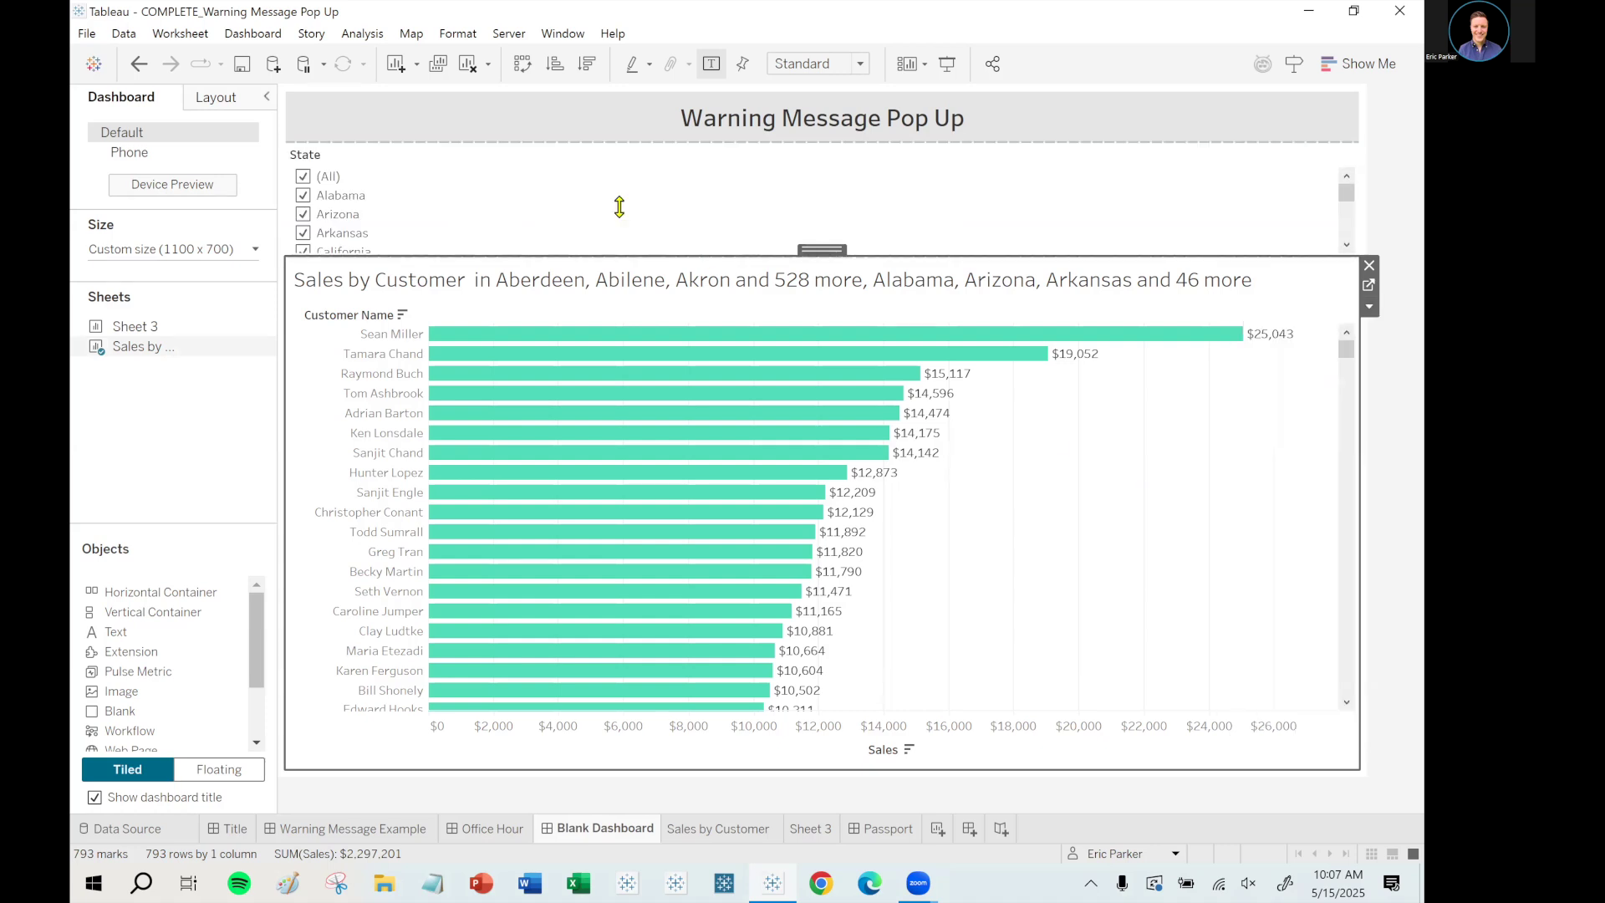
# - Distribute the filter container's contents evenly so State and City get equal widths
pyautogui.click(824, 197)
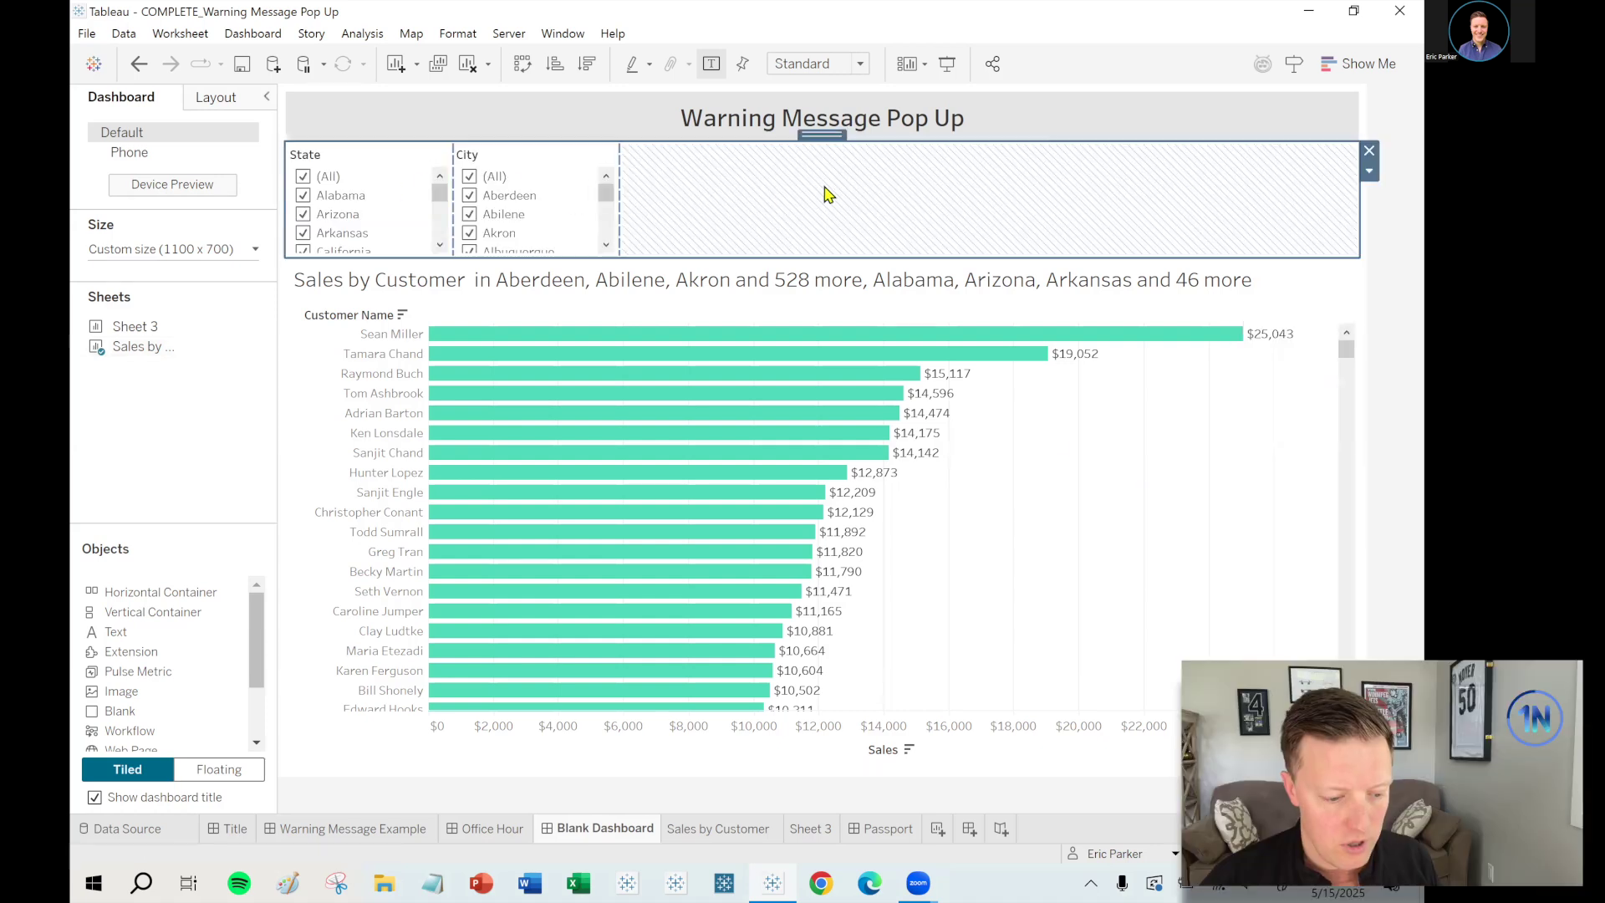
pyautogui.click(1369, 171)
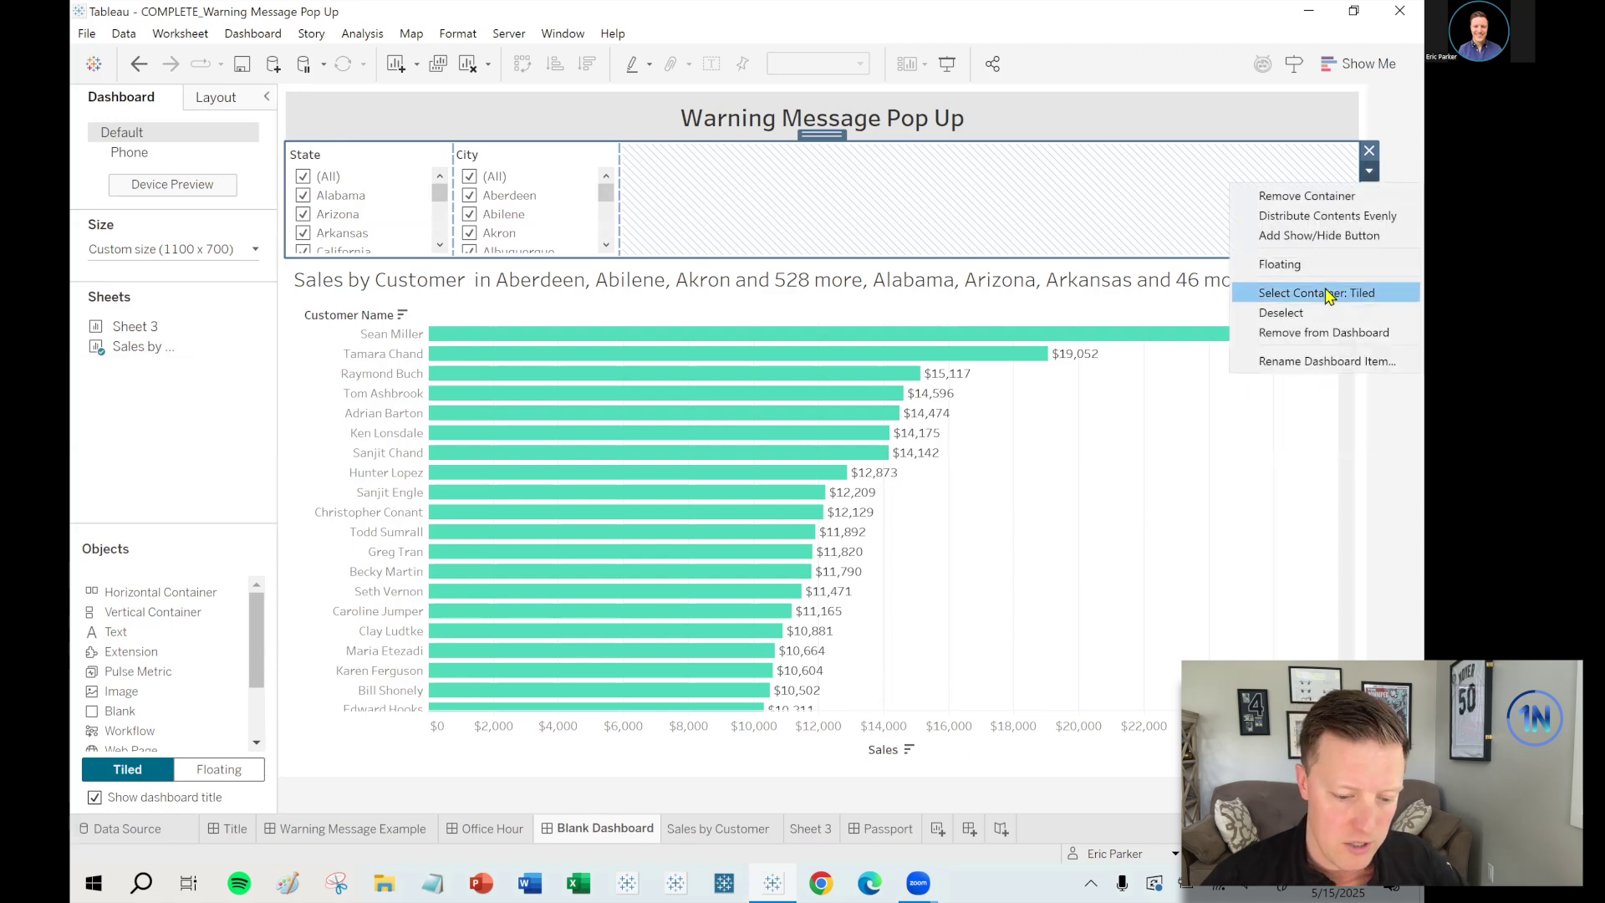
pyautogui.click(1329, 216)
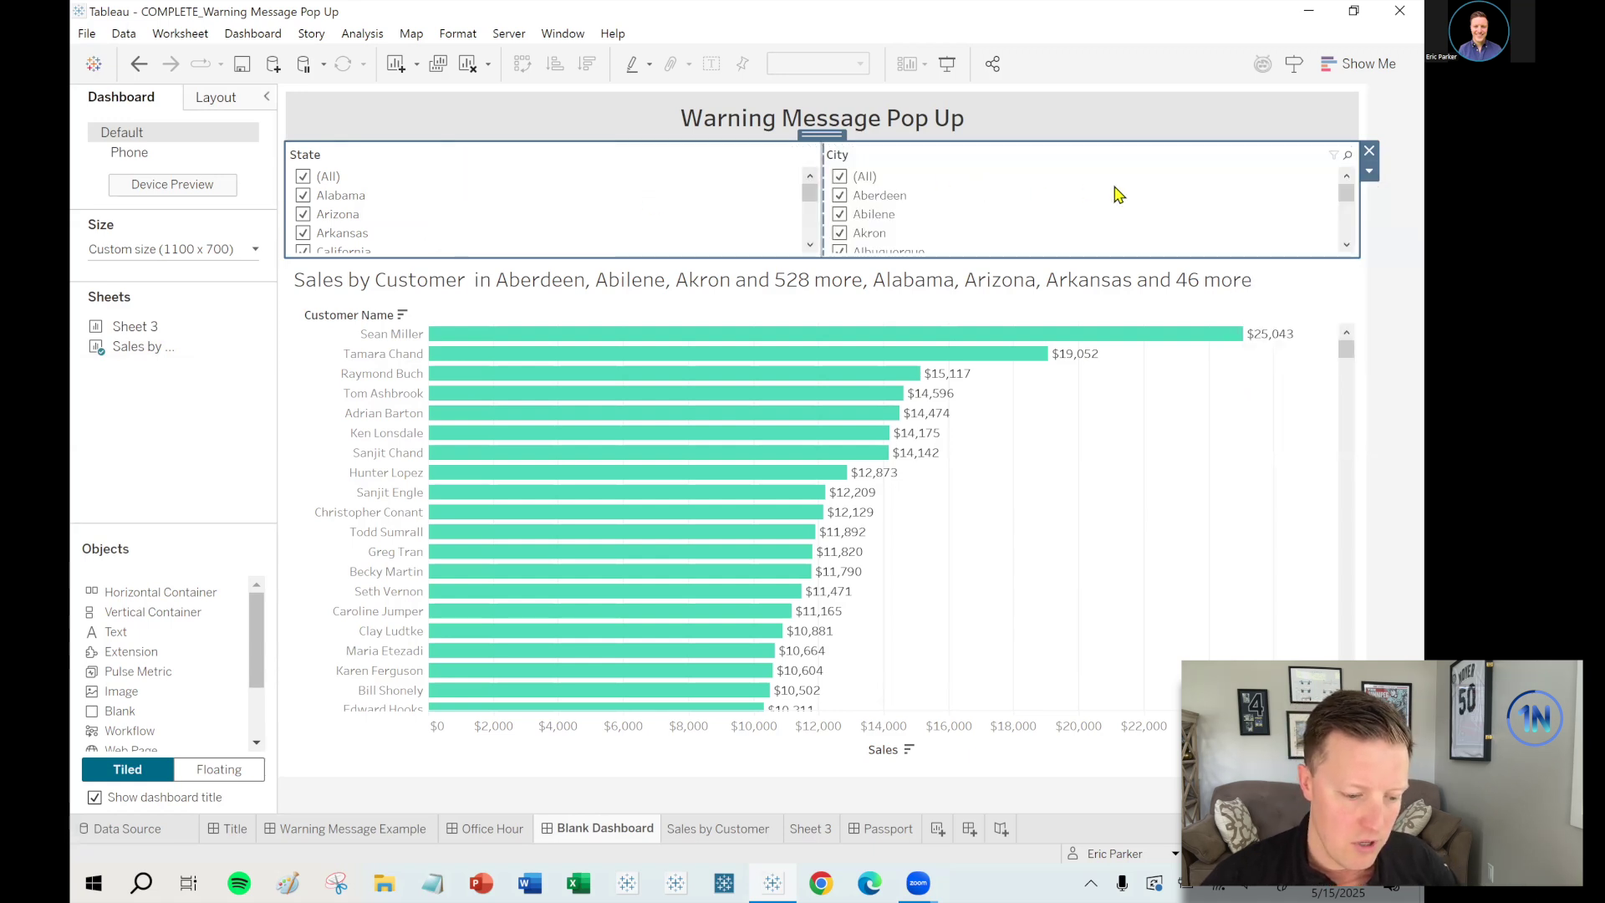
pyautogui.click(1369, 170)
pyautogui.click(1170, 196)
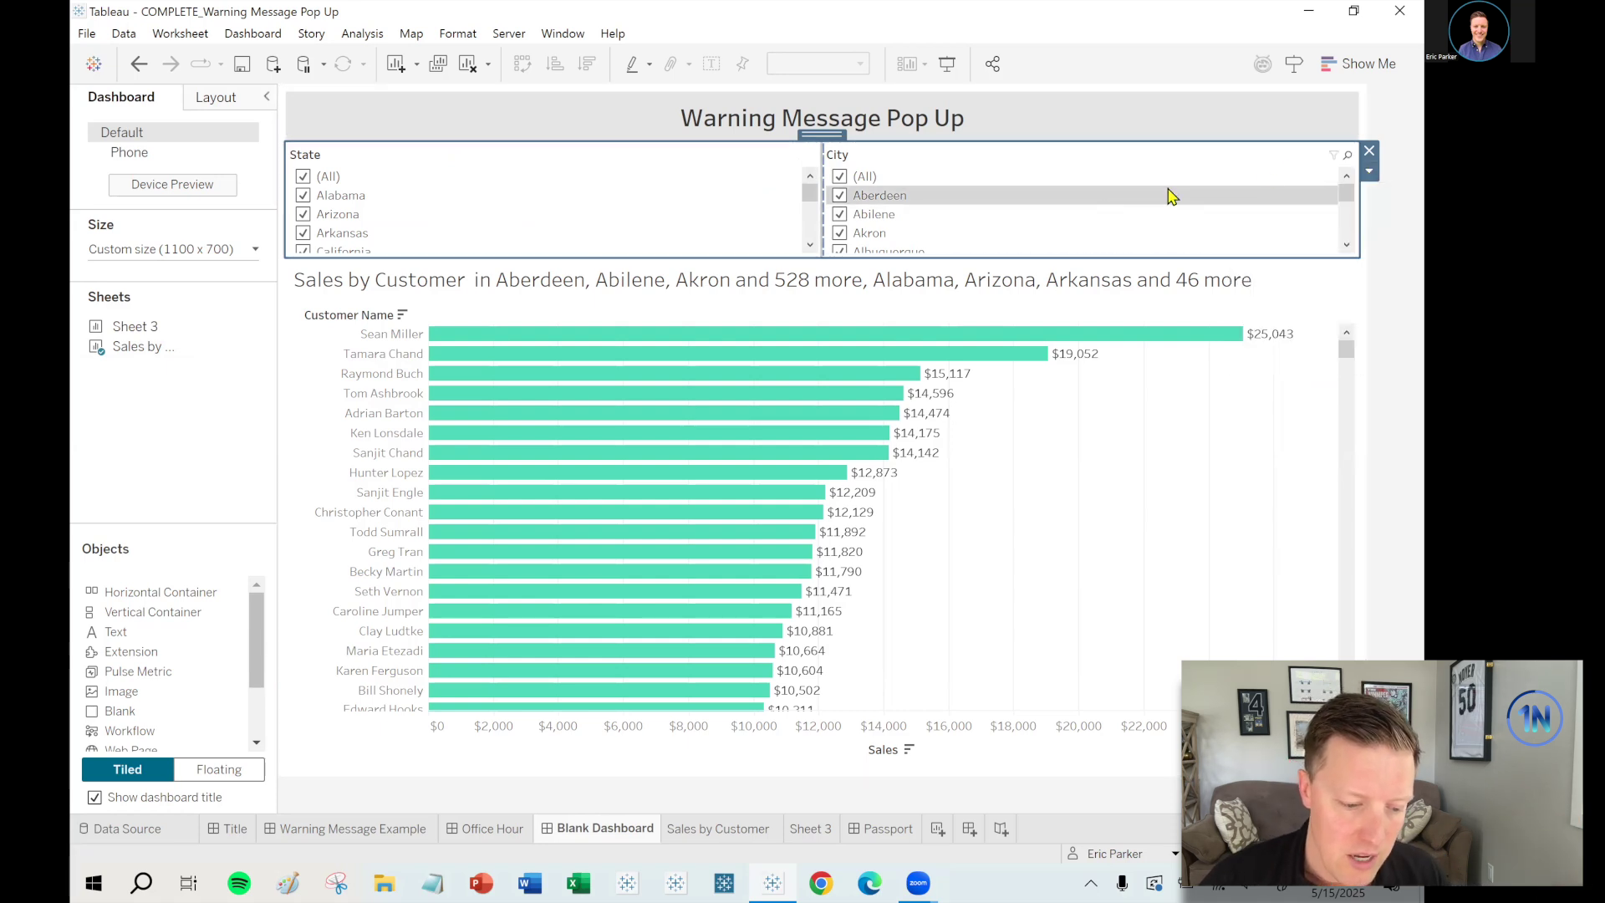
# - Make the State filter a Single Value (dropdown), now showing Alabama
pyautogui.click(699, 161)
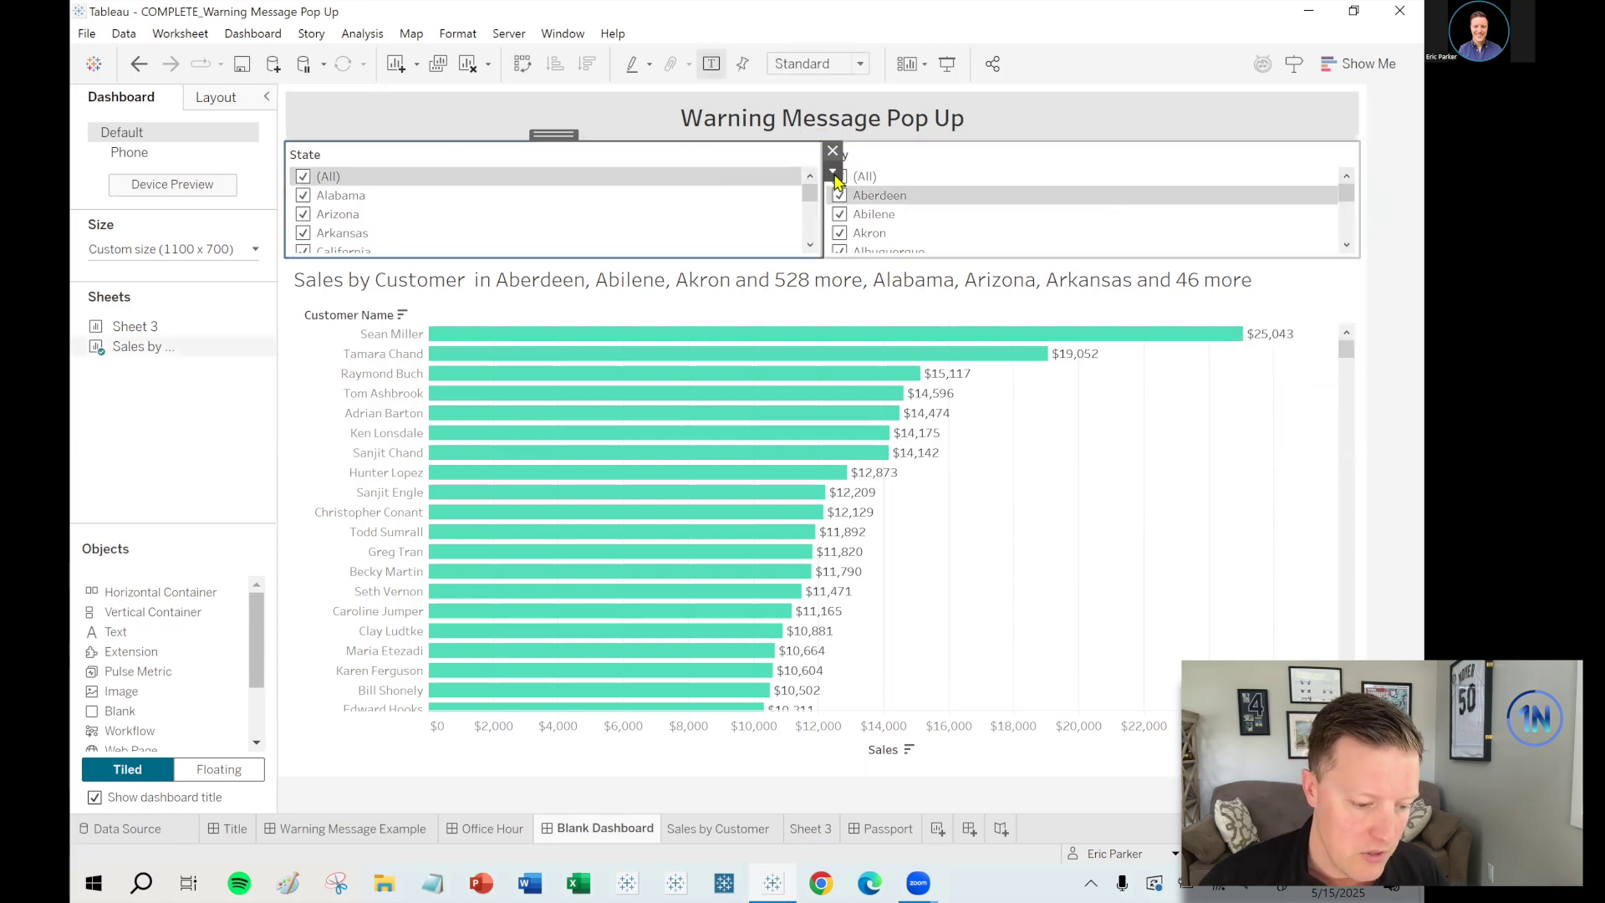
pyautogui.click(833, 172)
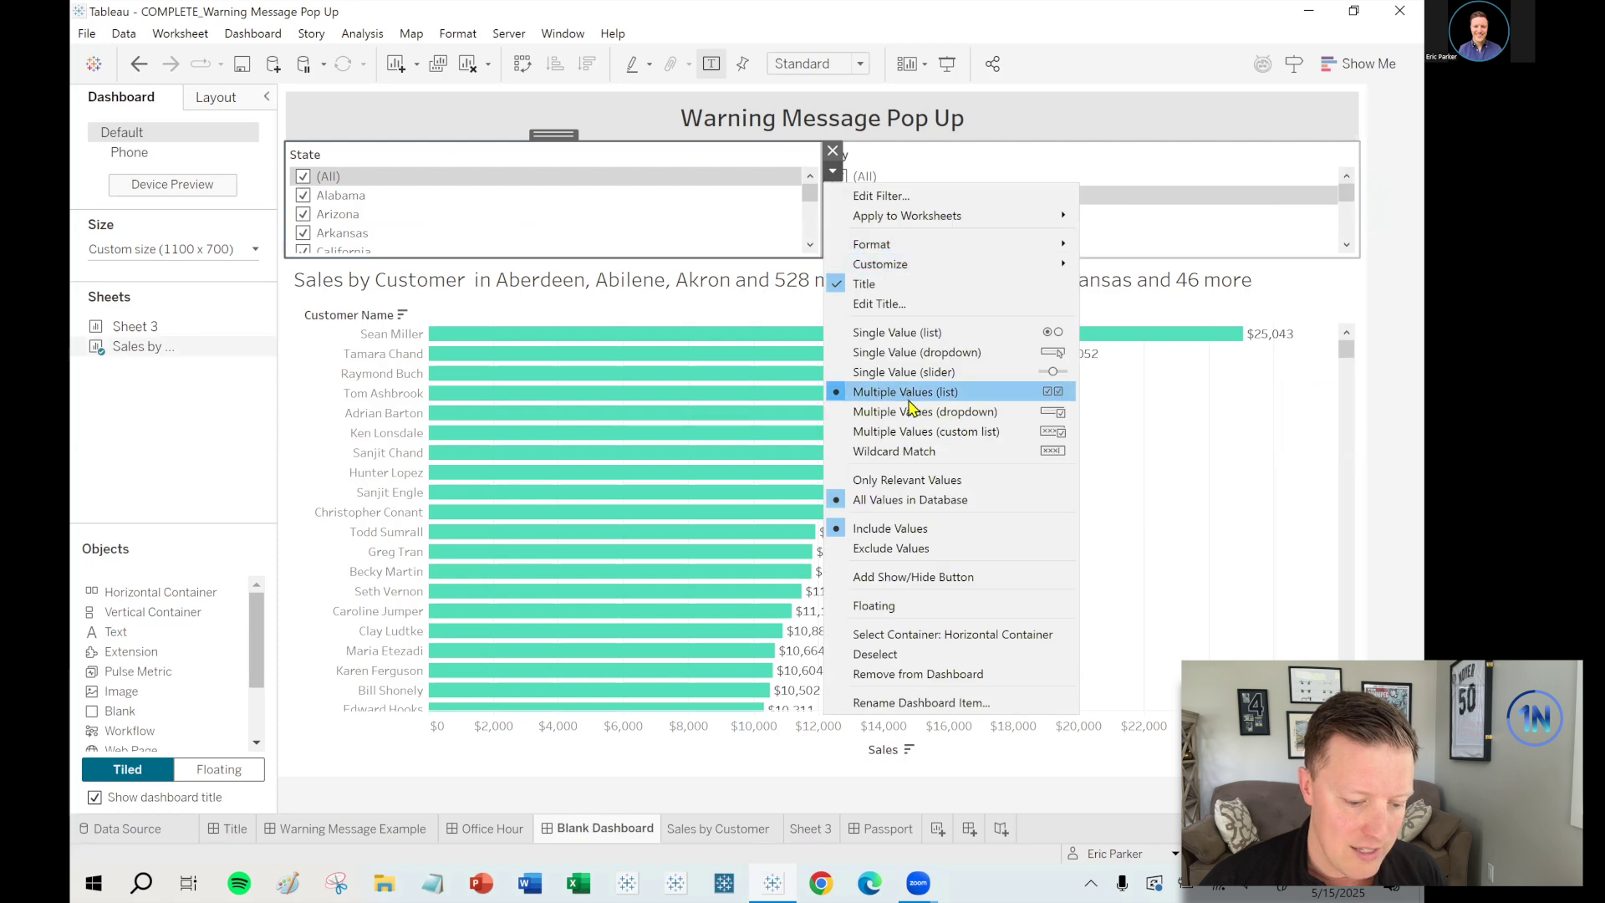
pyautogui.click(919, 352)
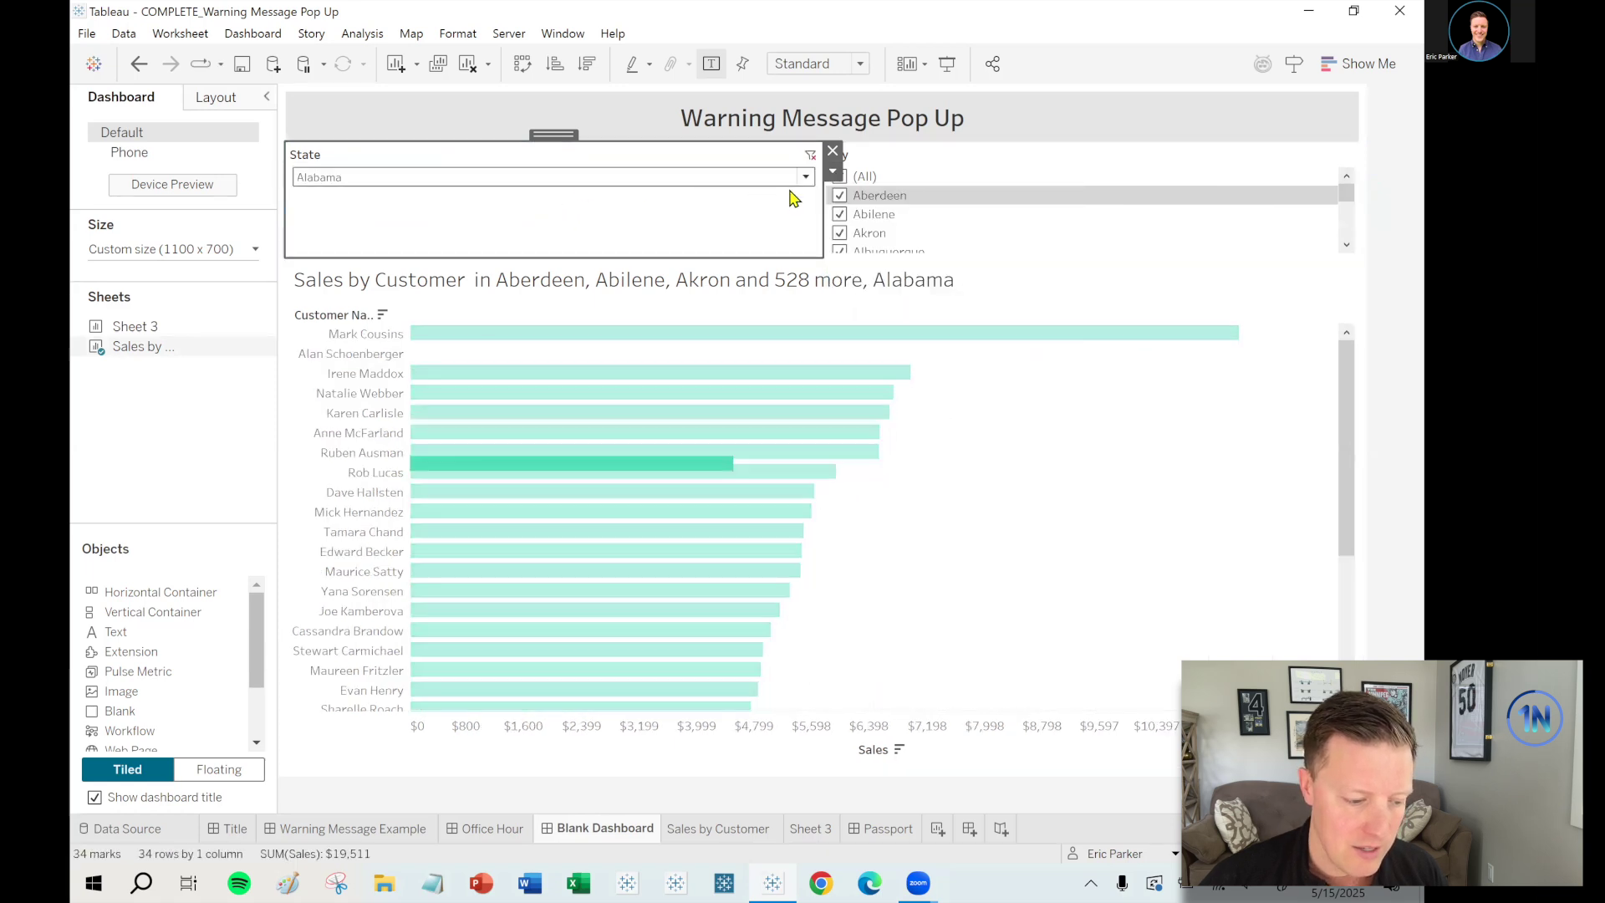
pyautogui.click(833, 175)
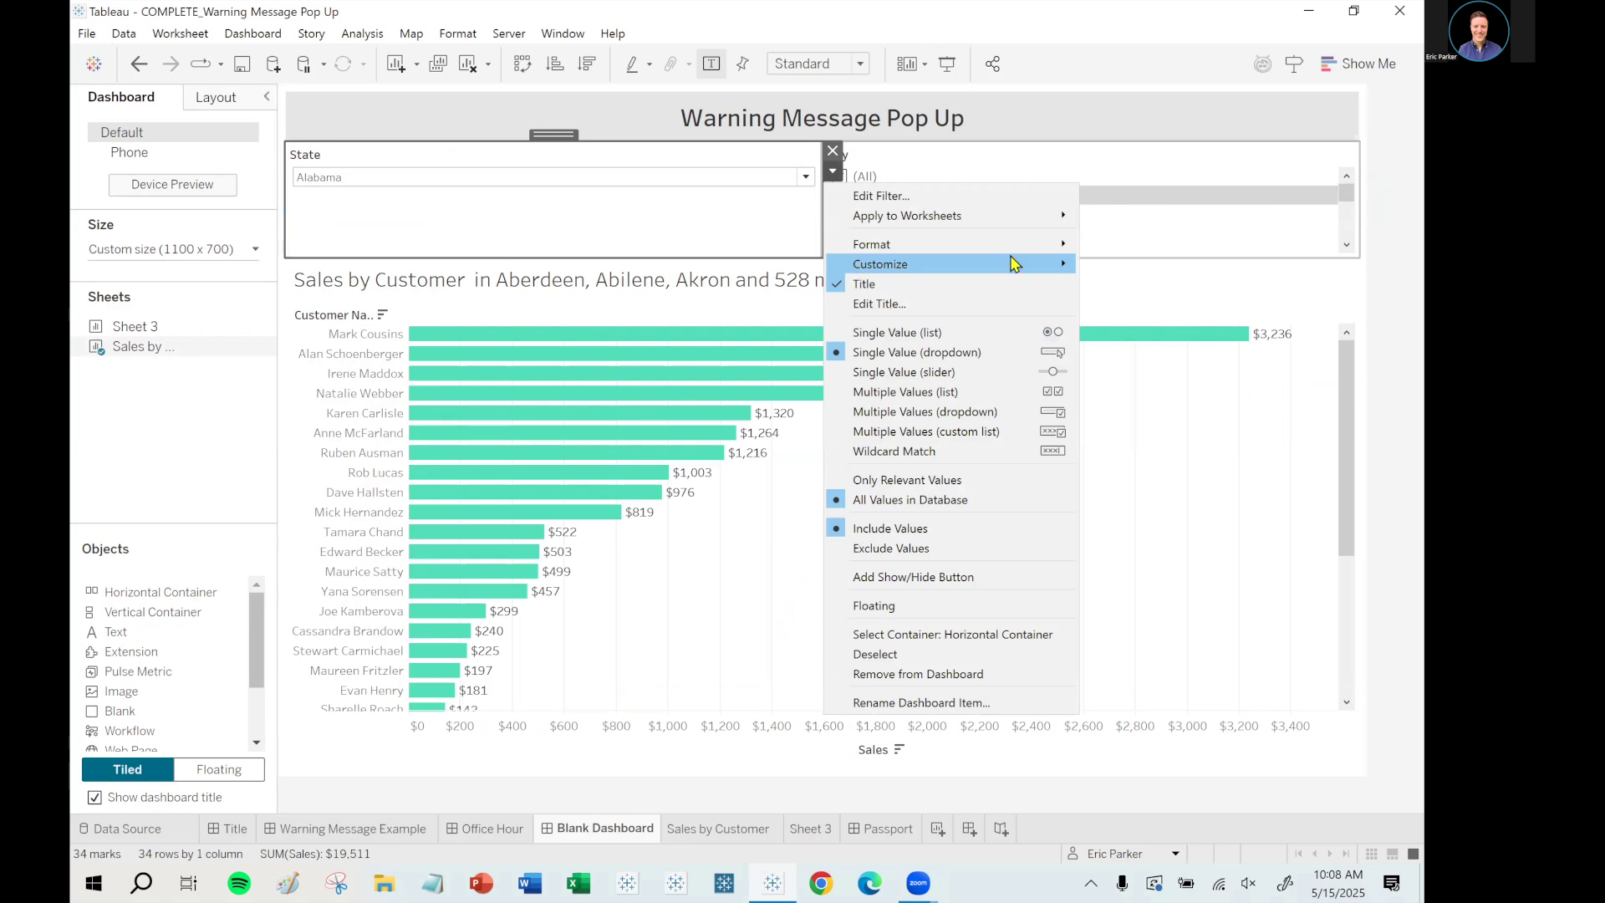
pyautogui.moveTo(919, 264)
# - Make the City filter a Single Value (dropdown), now showing Aberdeen
pyautogui.click(1222, 219)
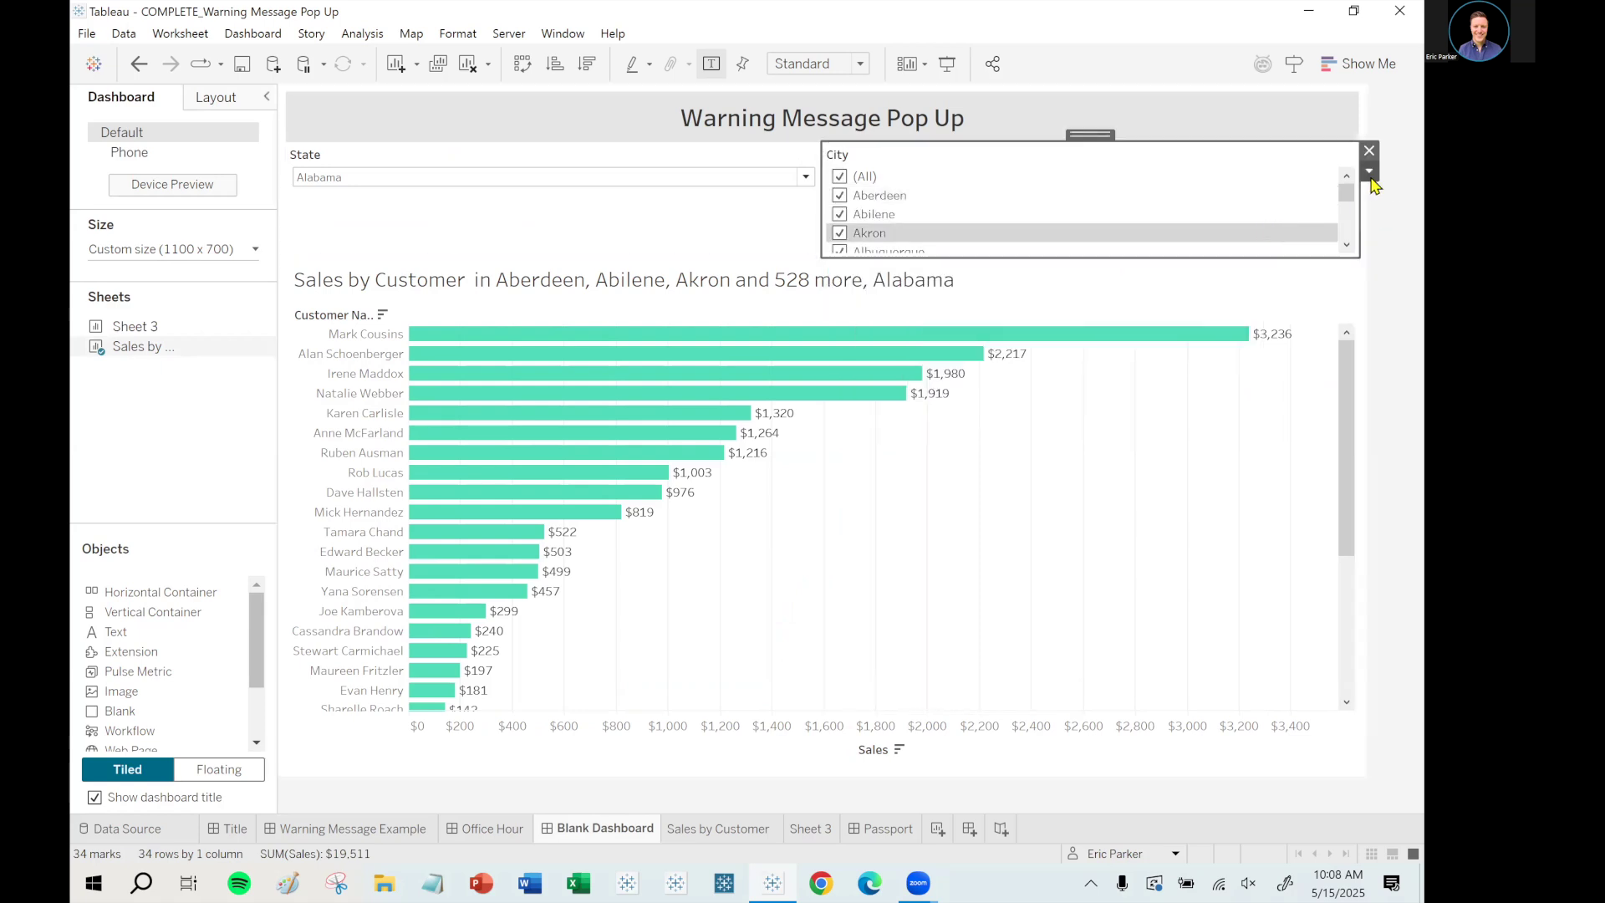
pyautogui.click(1369, 171)
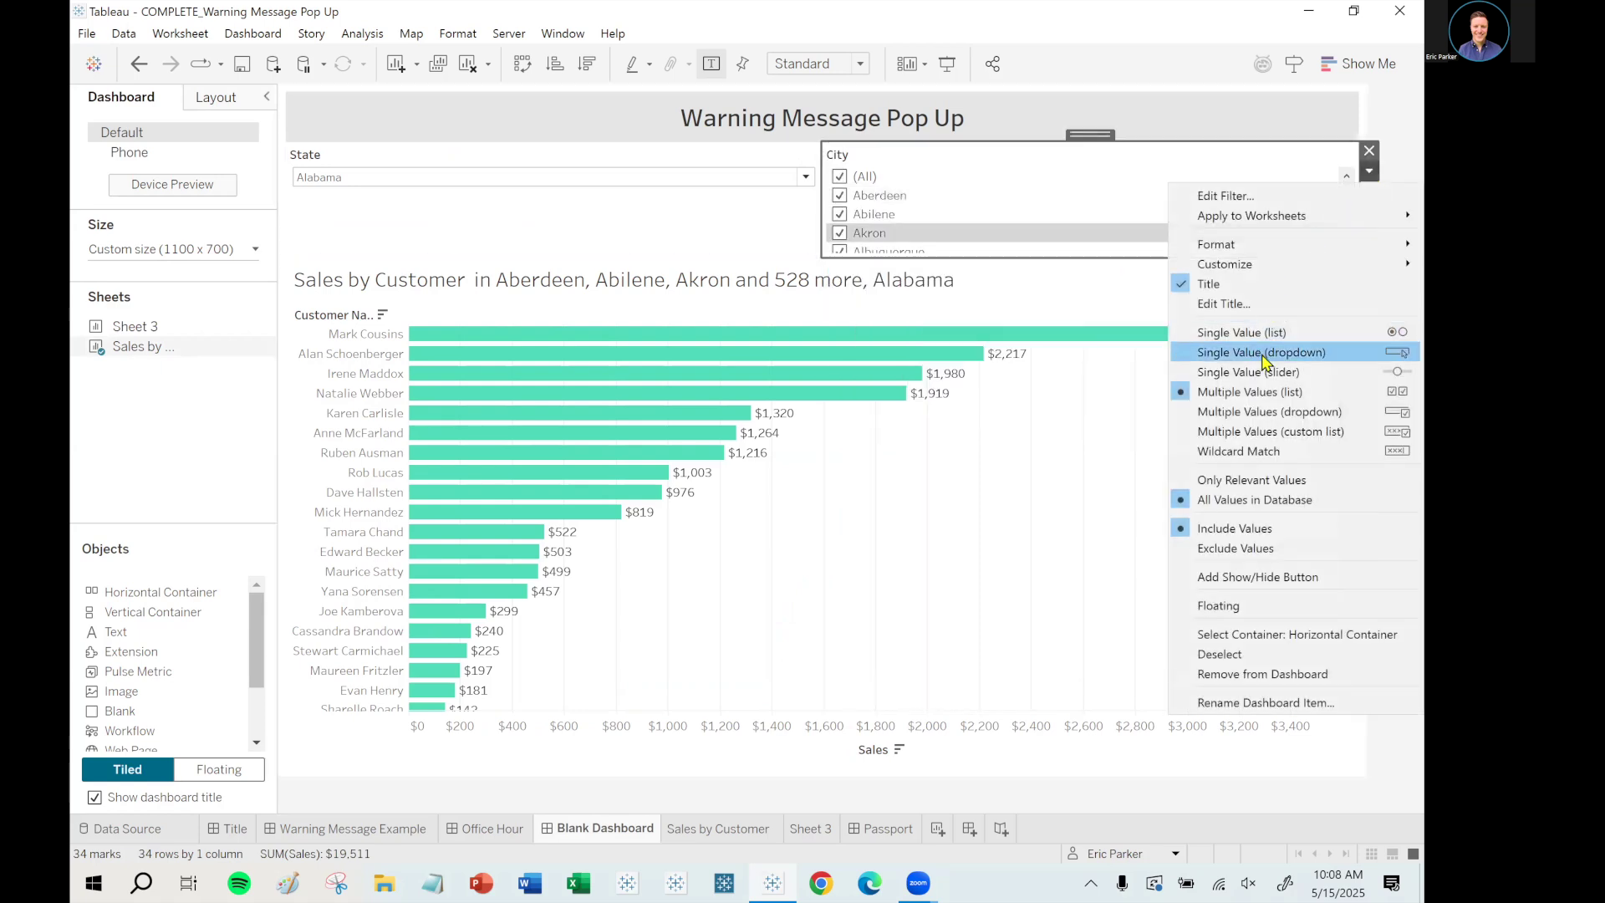
pyautogui.click(1260, 352)
pyautogui.click(1369, 172)
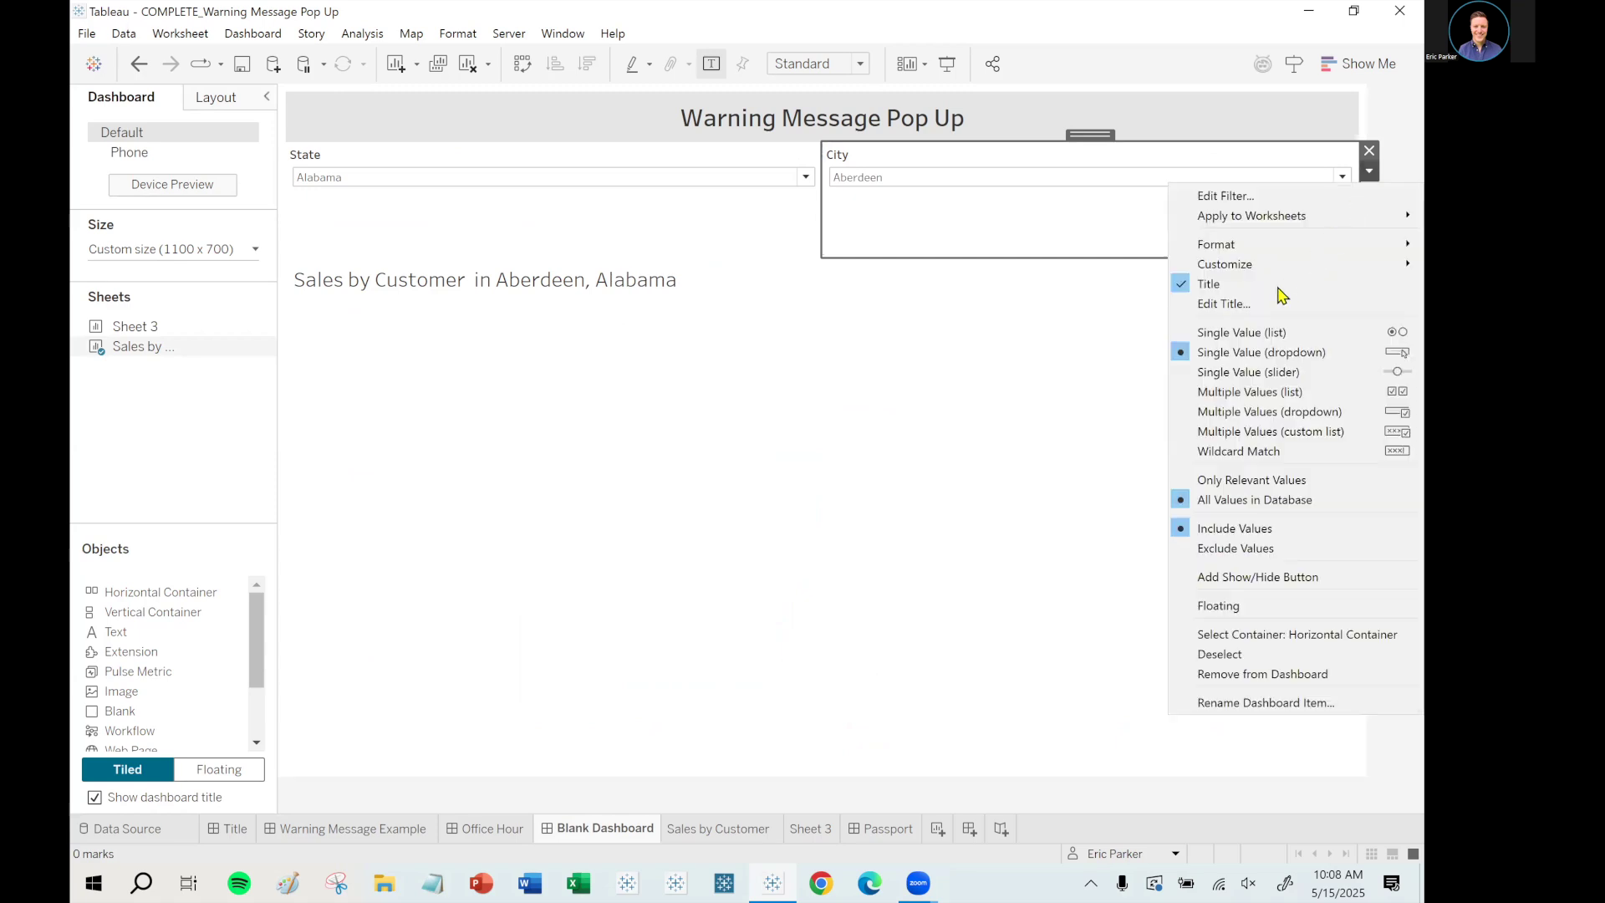
pyautogui.moveTo(1388, 261)
pyautogui.click(1105, 273)
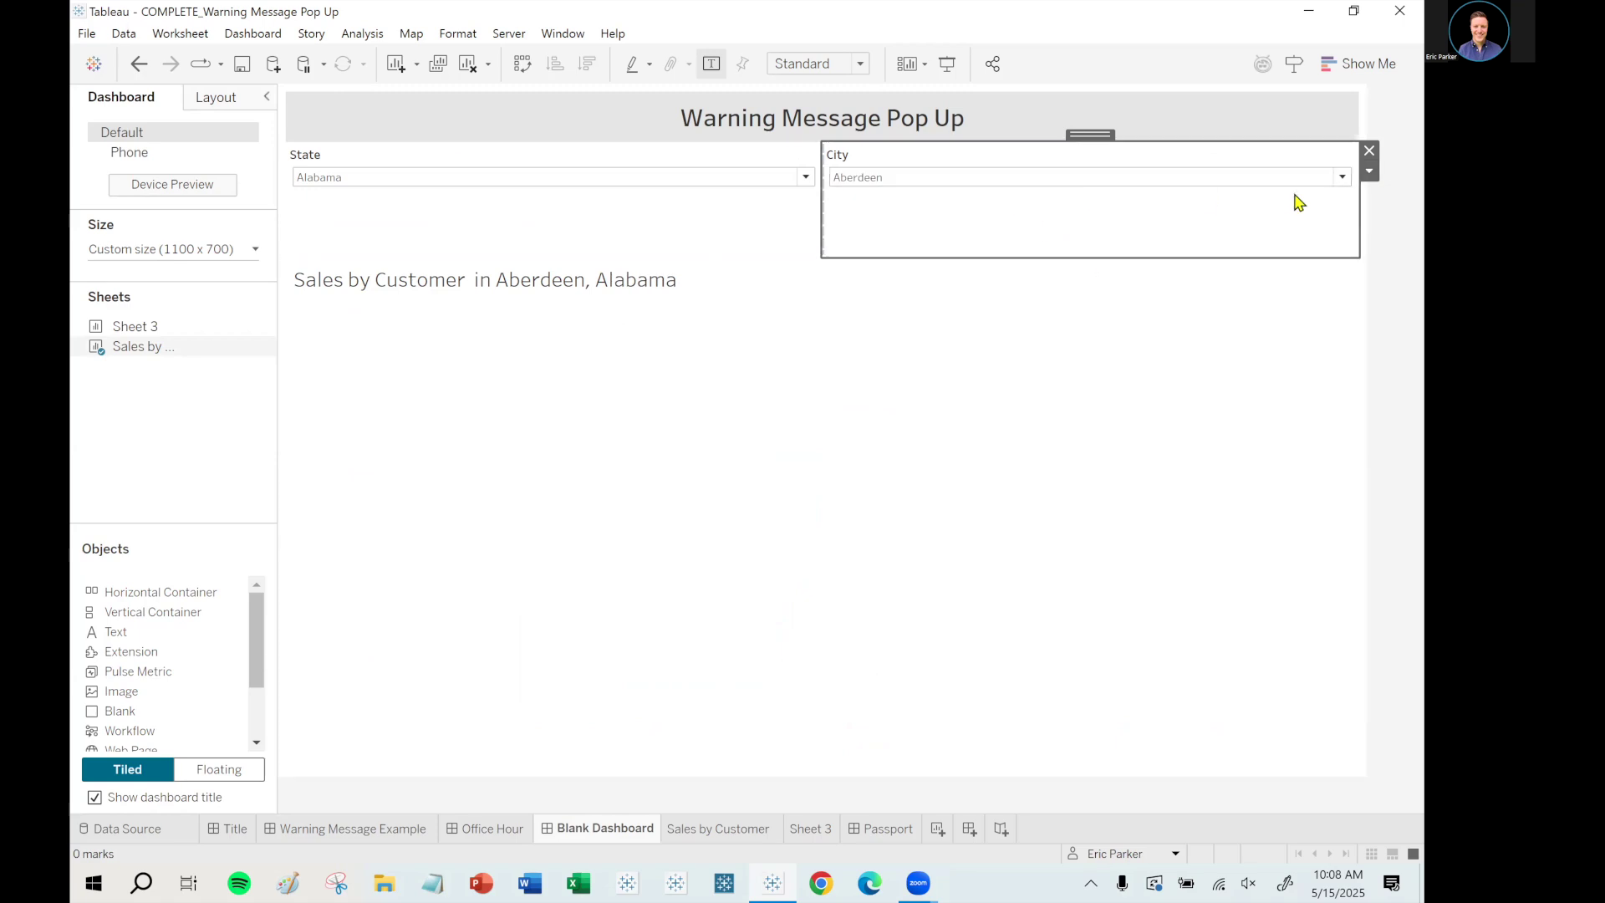
pyautogui.click(1368, 173)
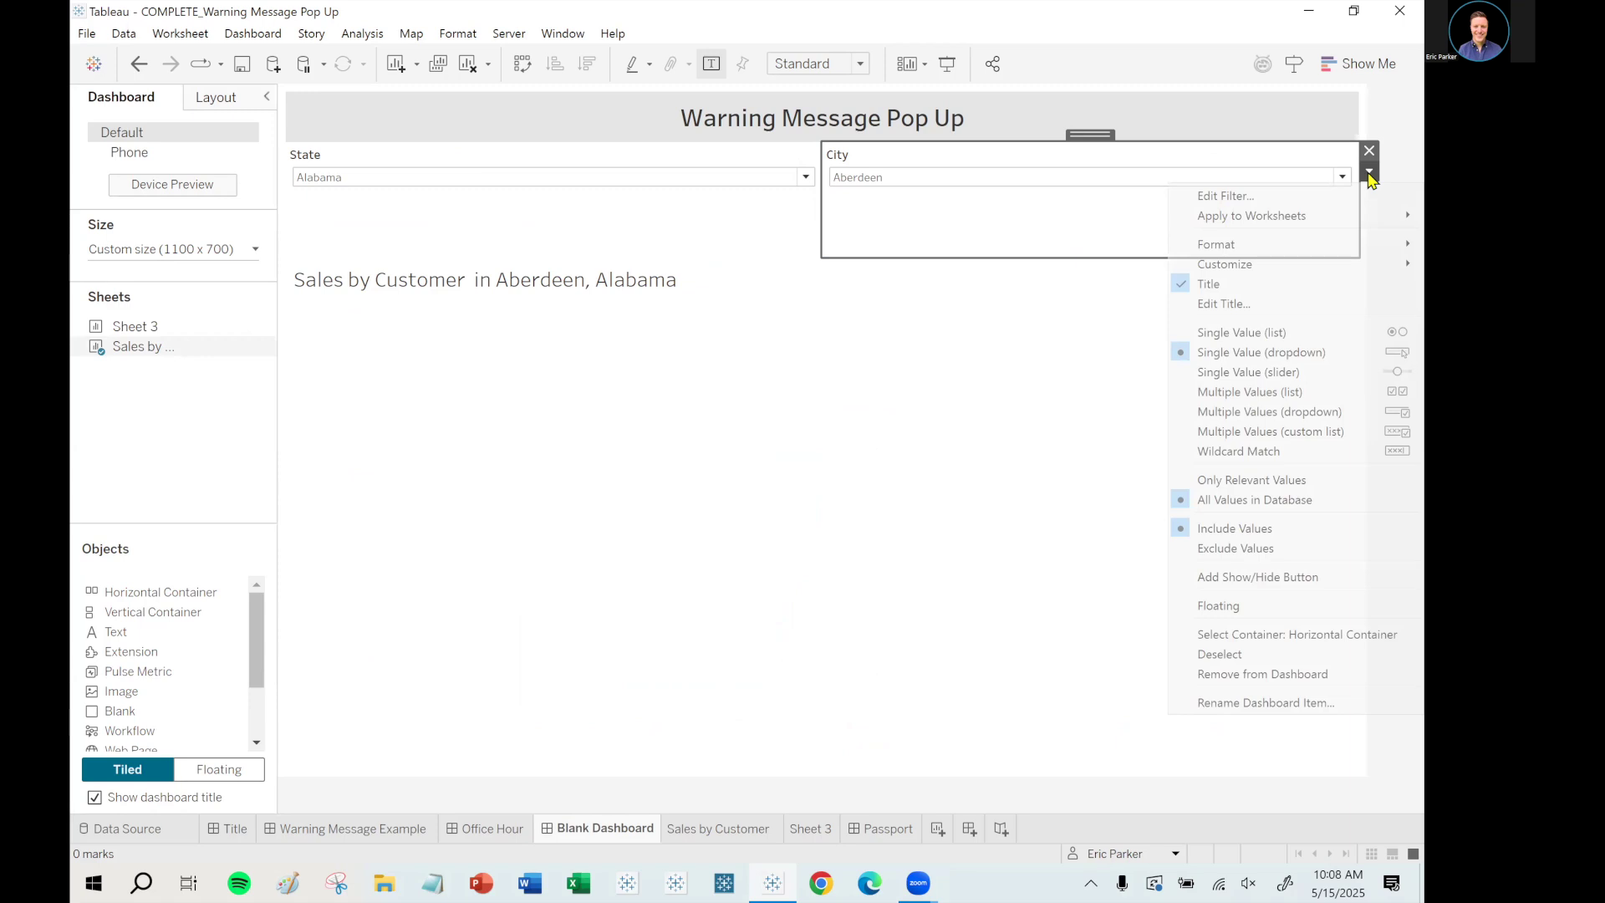
# - Limit the City filter to Only Relevant Values and select Huntsville
pyautogui.moveTo(1163, 457); pyautogui.dragTo(1335, 496)
pyautogui.press('Escape')
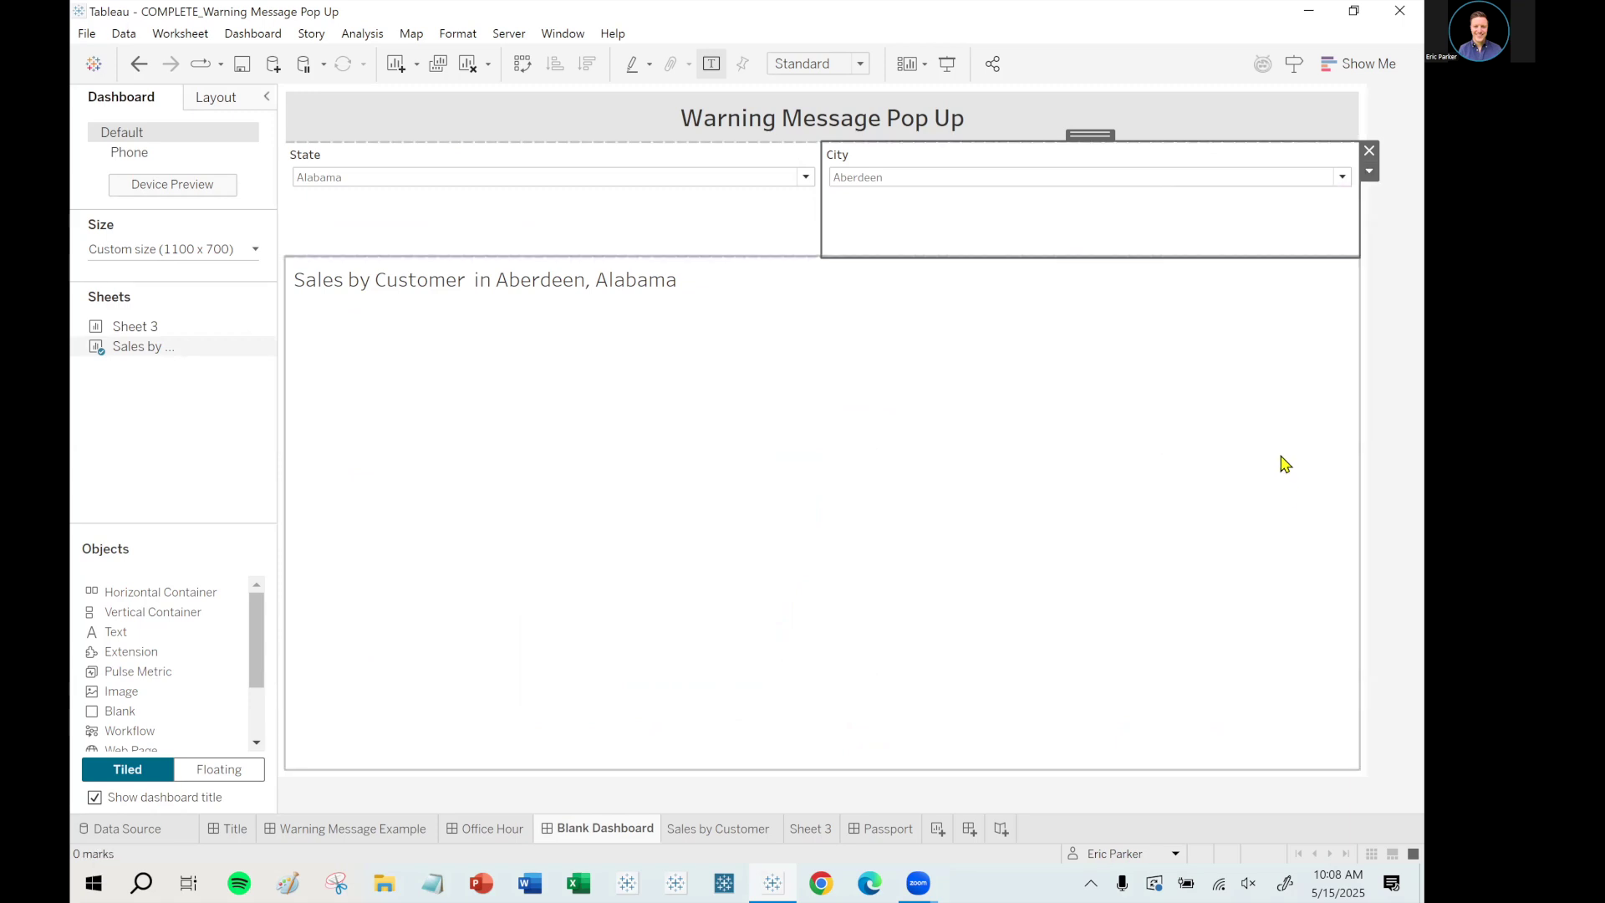
pyautogui.click(1367, 172)
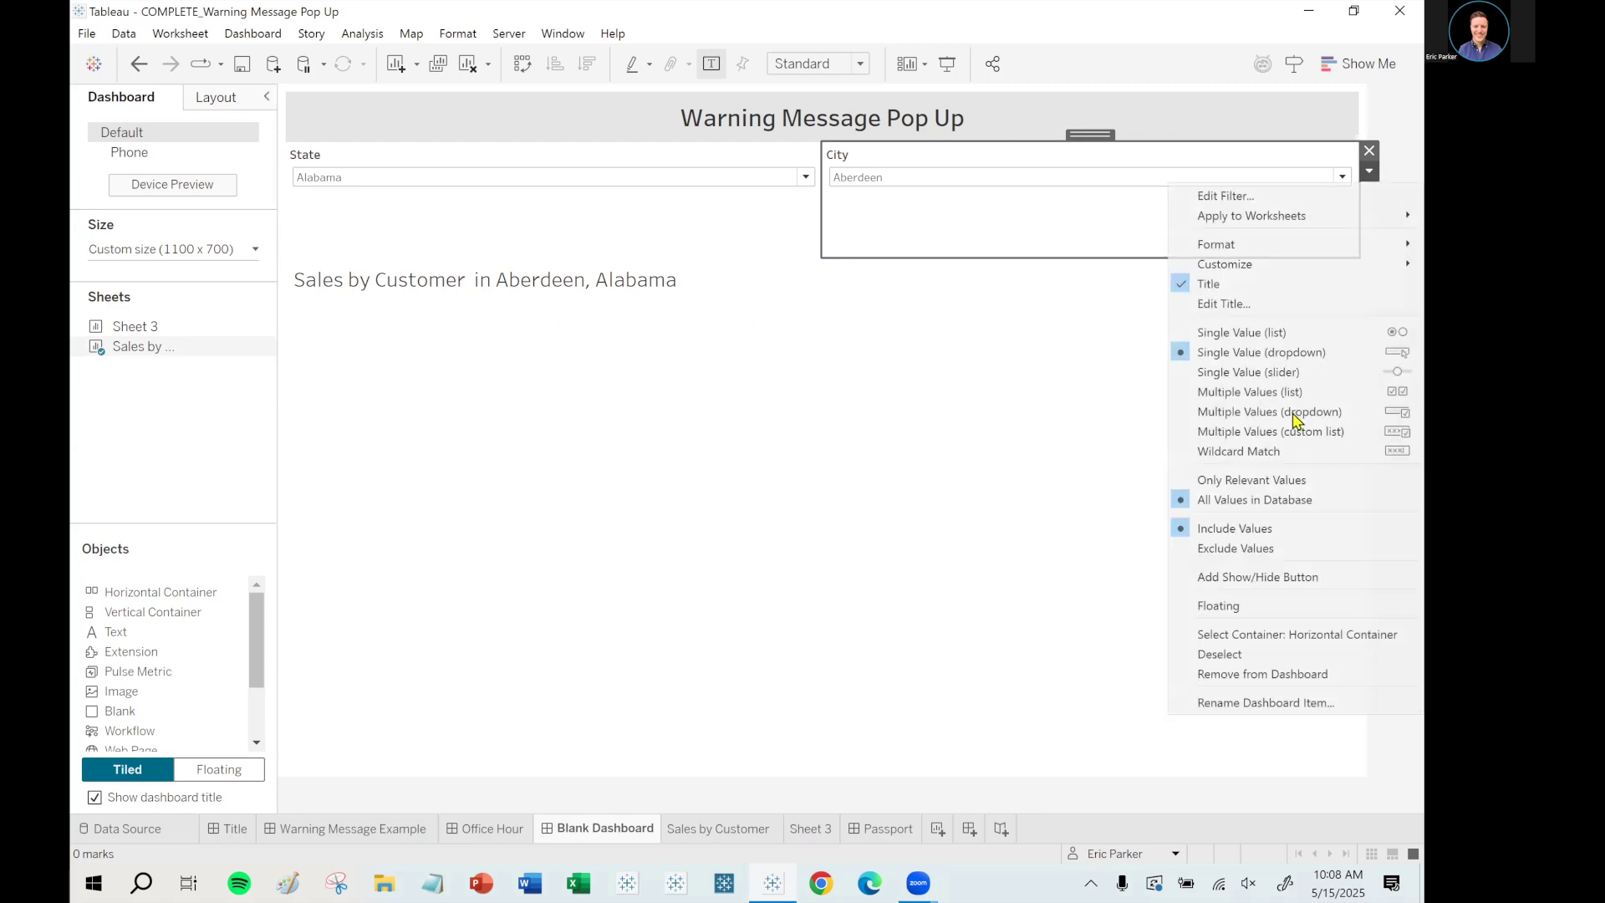
pyautogui.click(1270, 480)
pyautogui.click(913, 177)
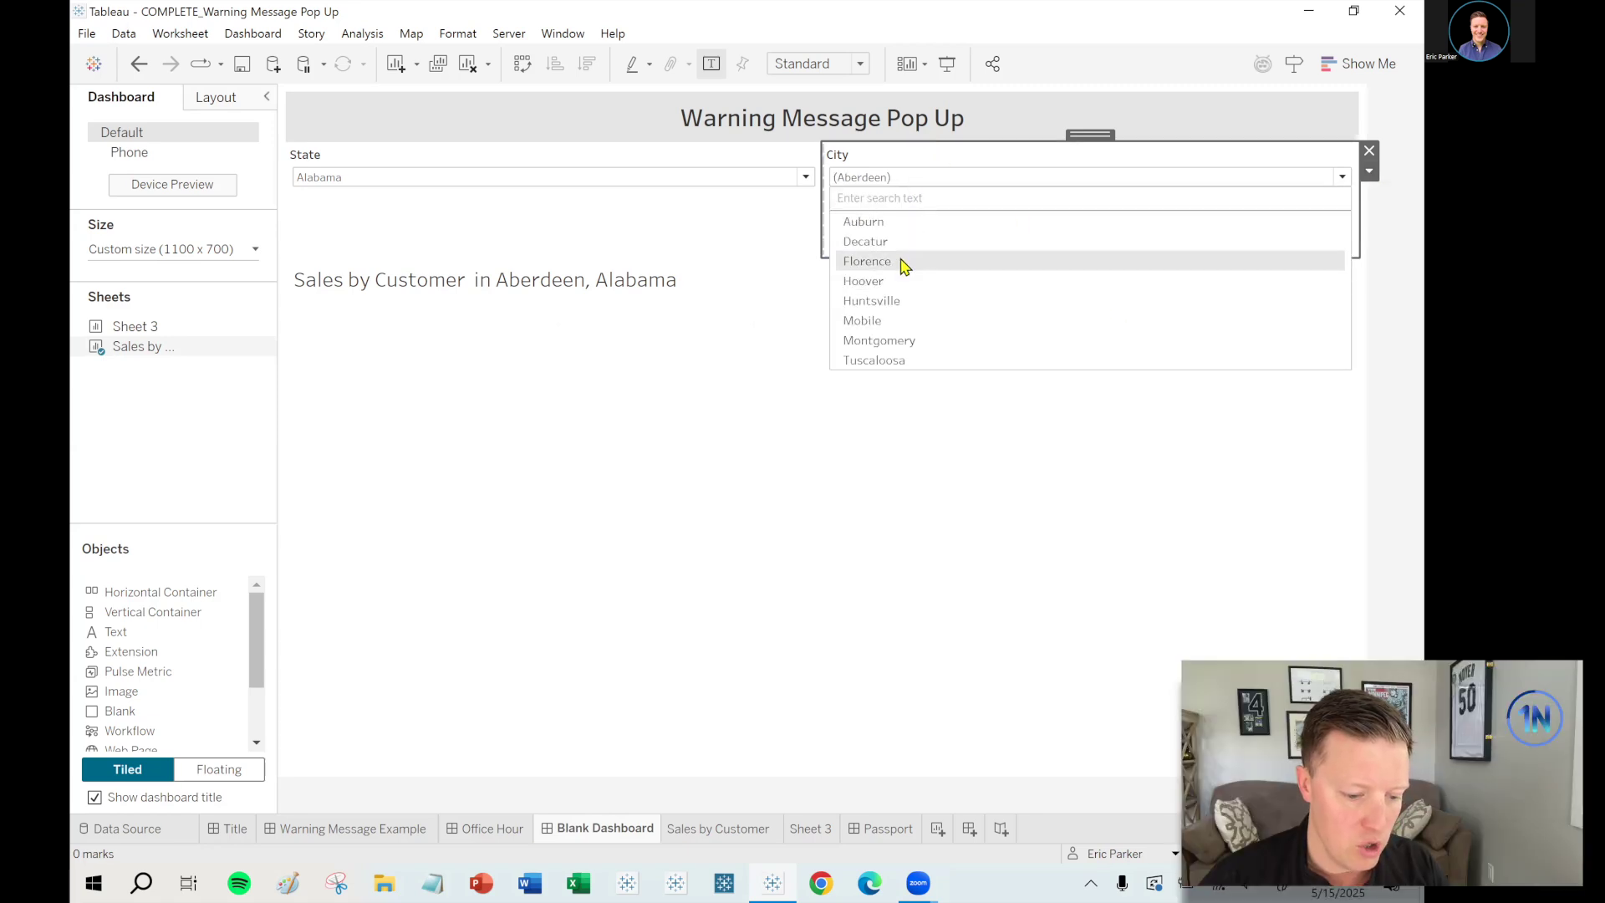
pyautogui.click(898, 301)
# - Shorten the filter area so the chart moves up, then switch State to Arizona
pyautogui.click(640, 239)
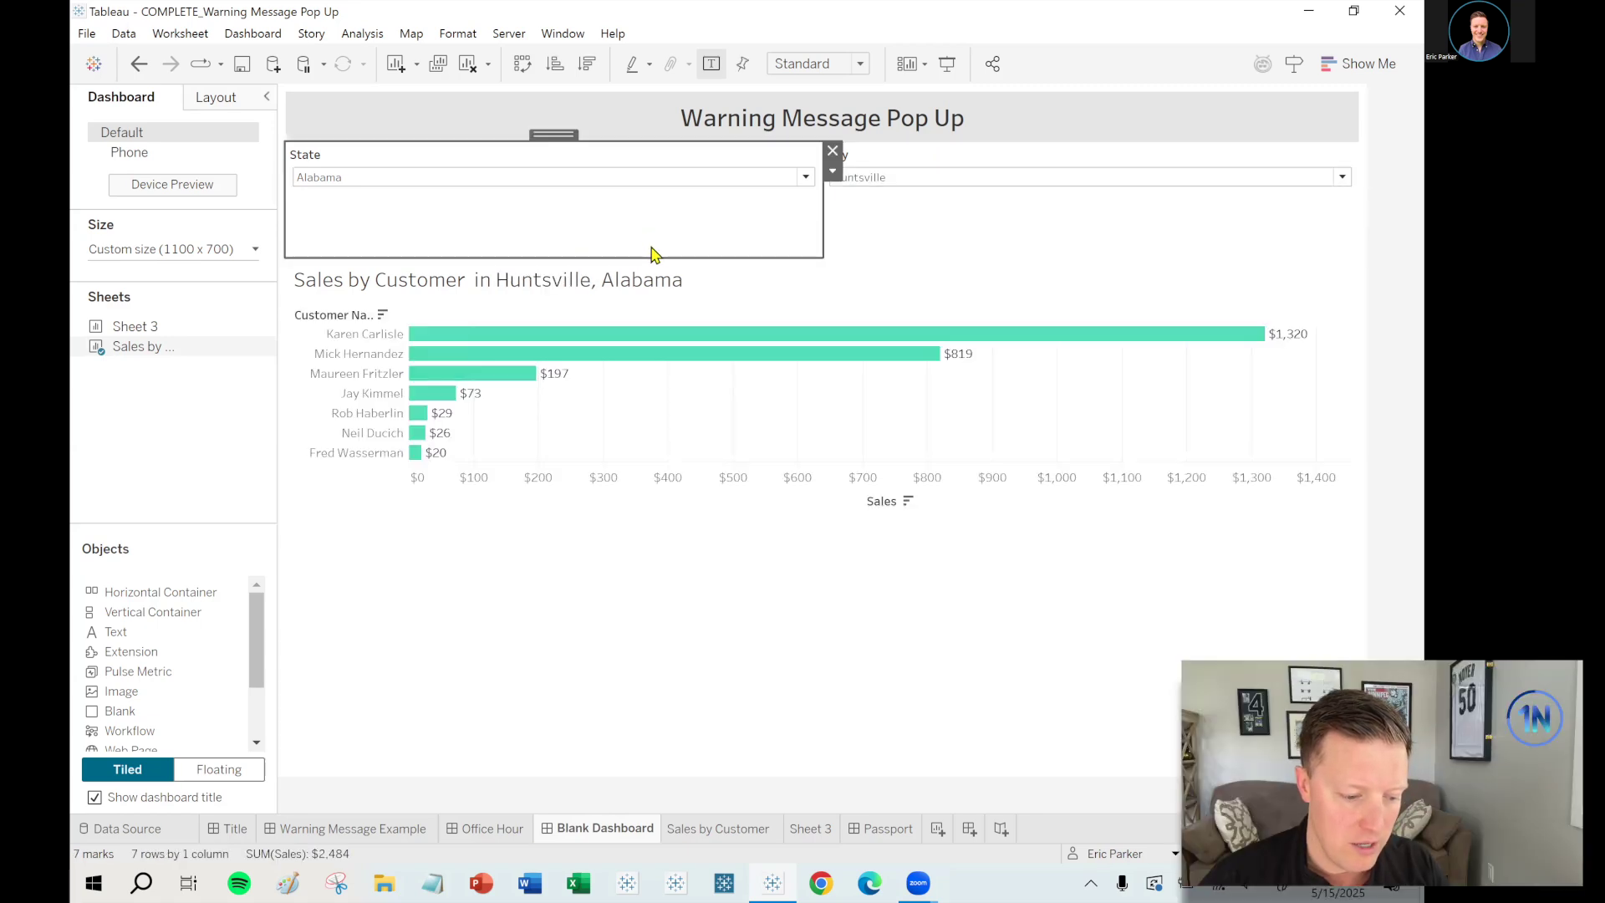
pyautogui.moveTo(649, 258); pyautogui.dragTo(663, 201)
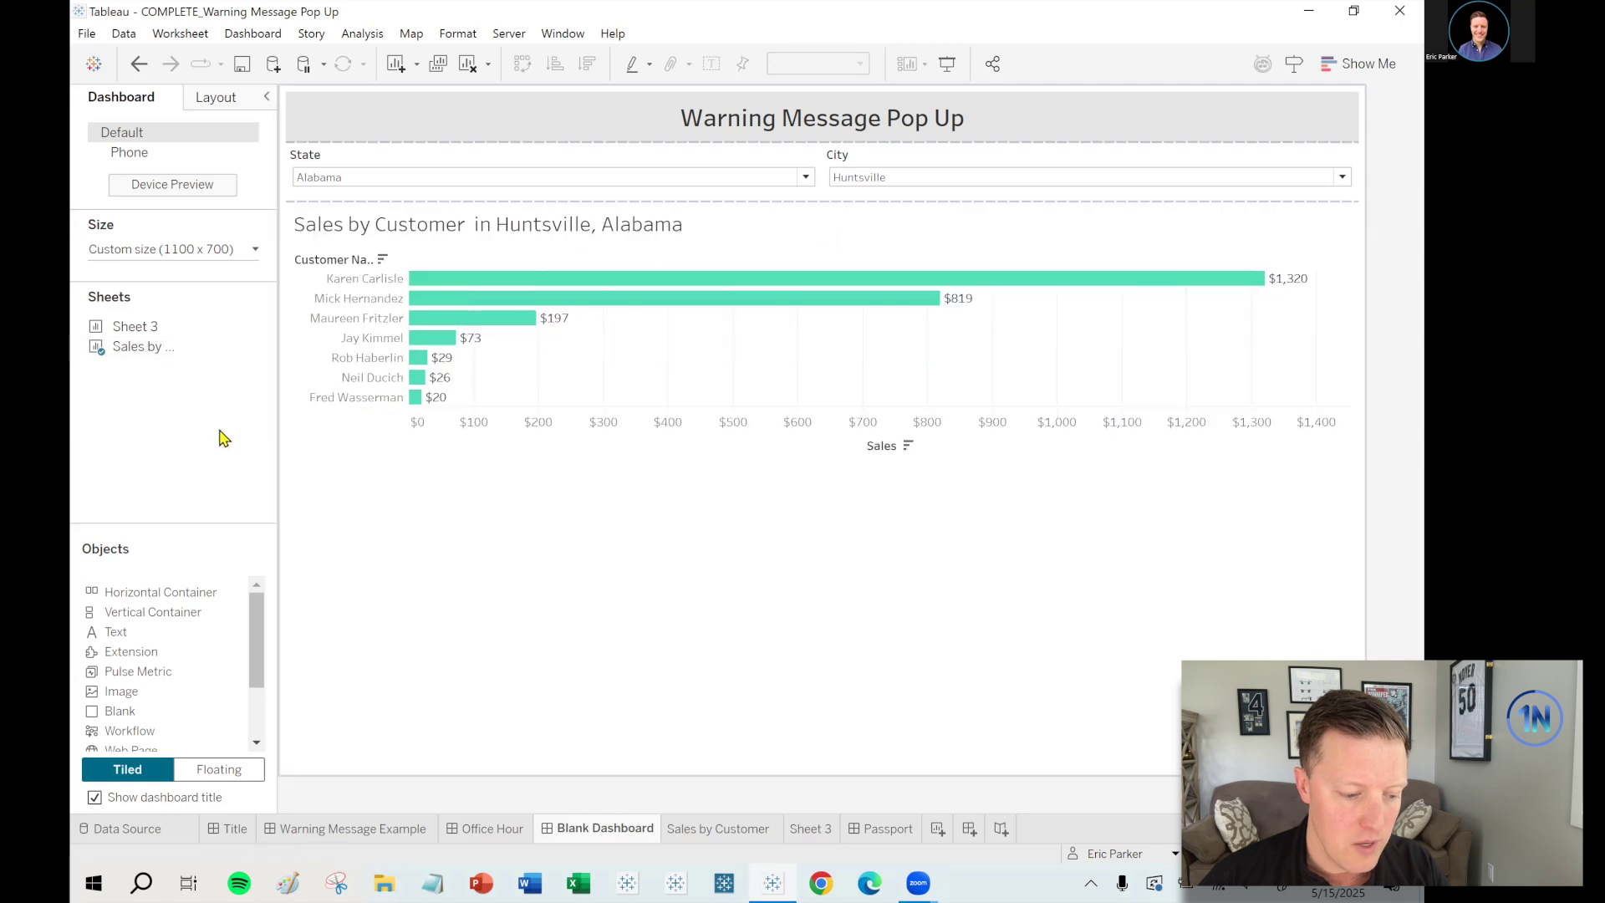
pyautogui.click(394, 178)
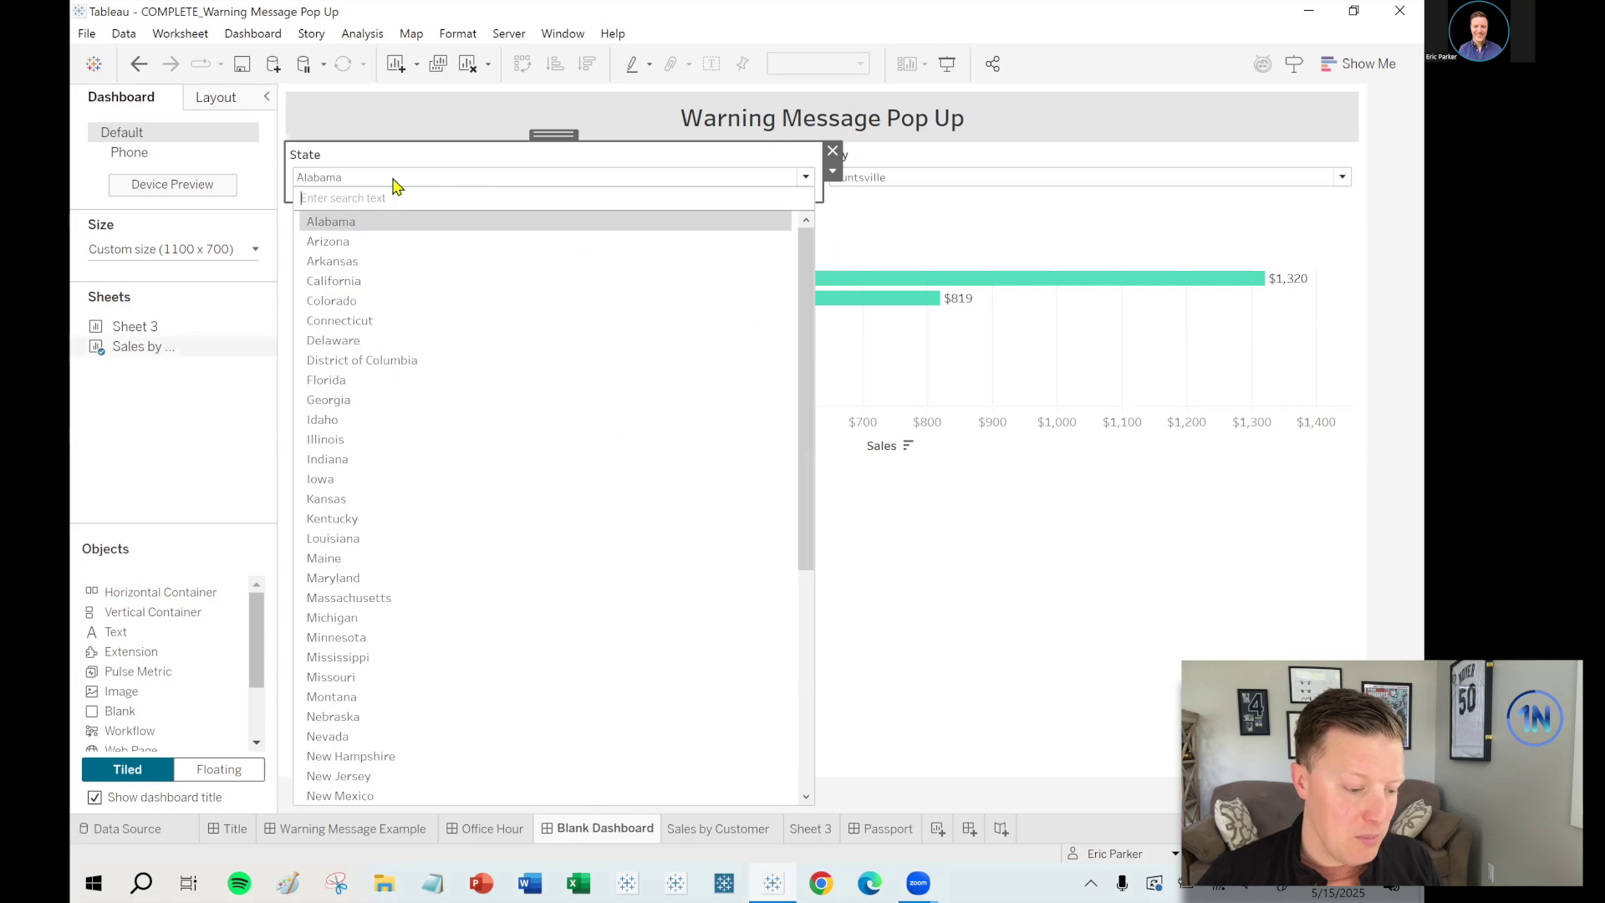
pyautogui.click(334, 242)
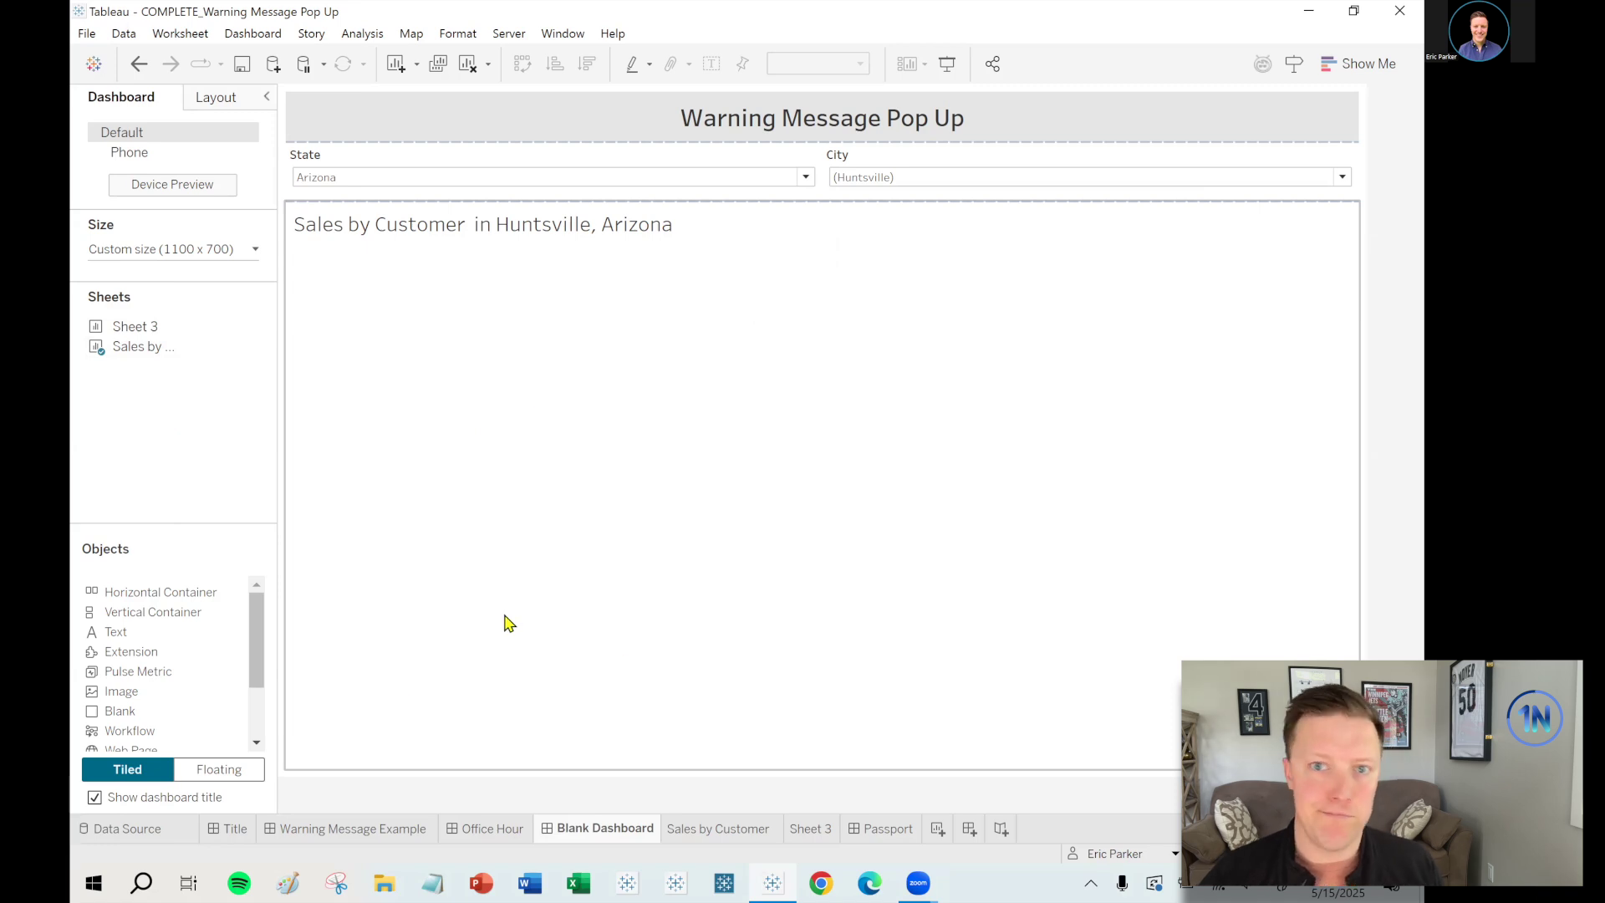
# - Rename Sheet 3 to 'Pop Up Message'
pyautogui.click(811, 830)
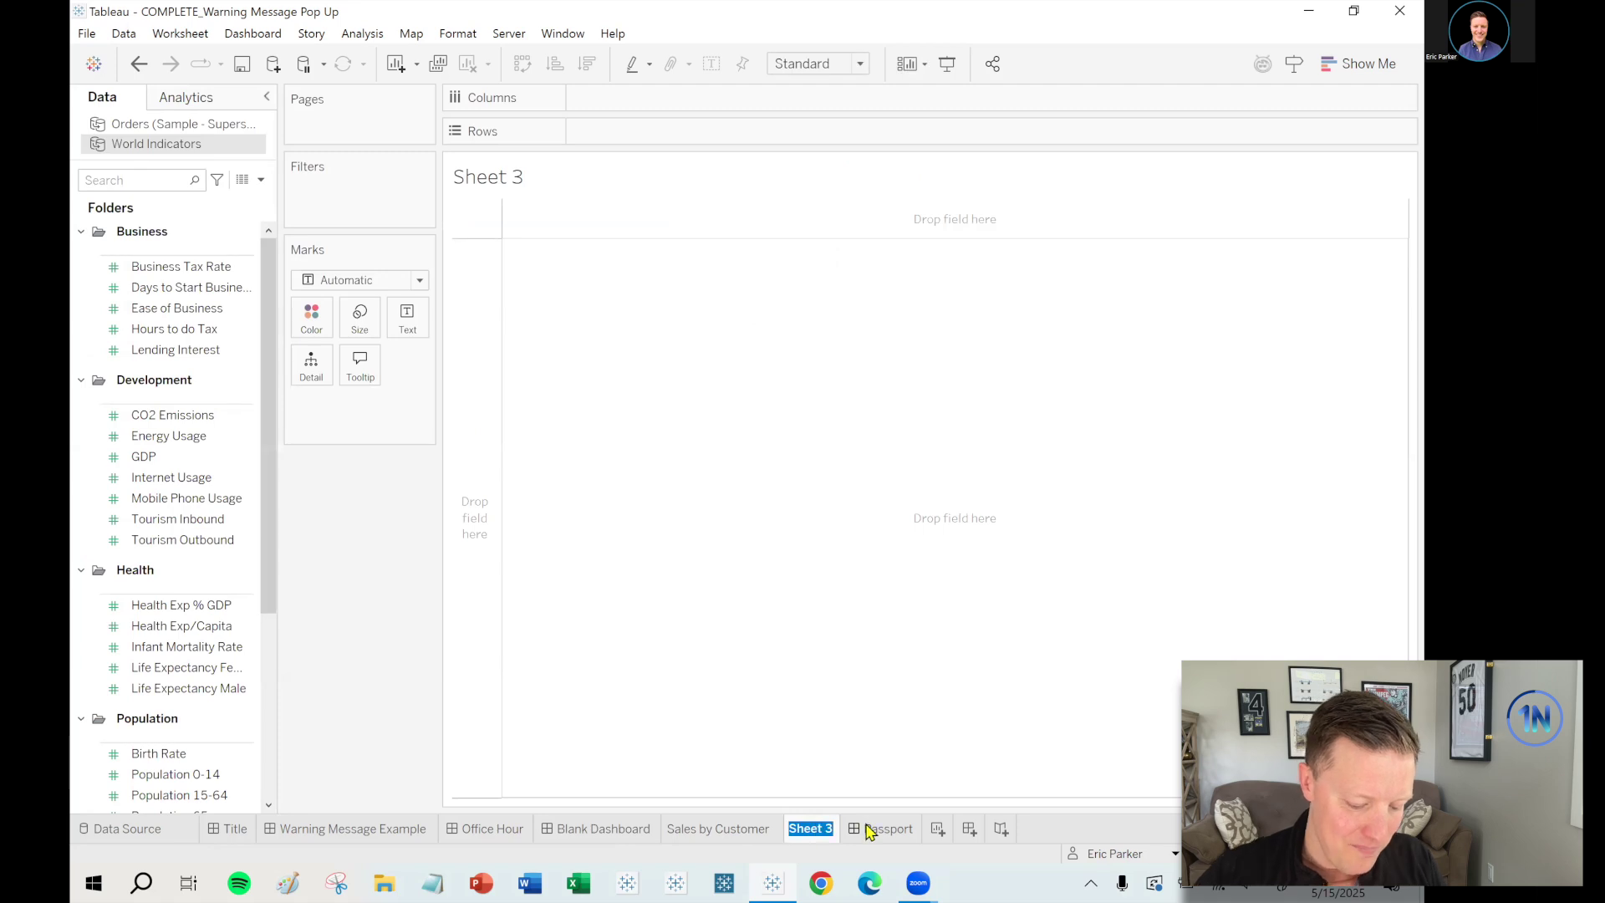
pyautogui.write('Pop Up Message')
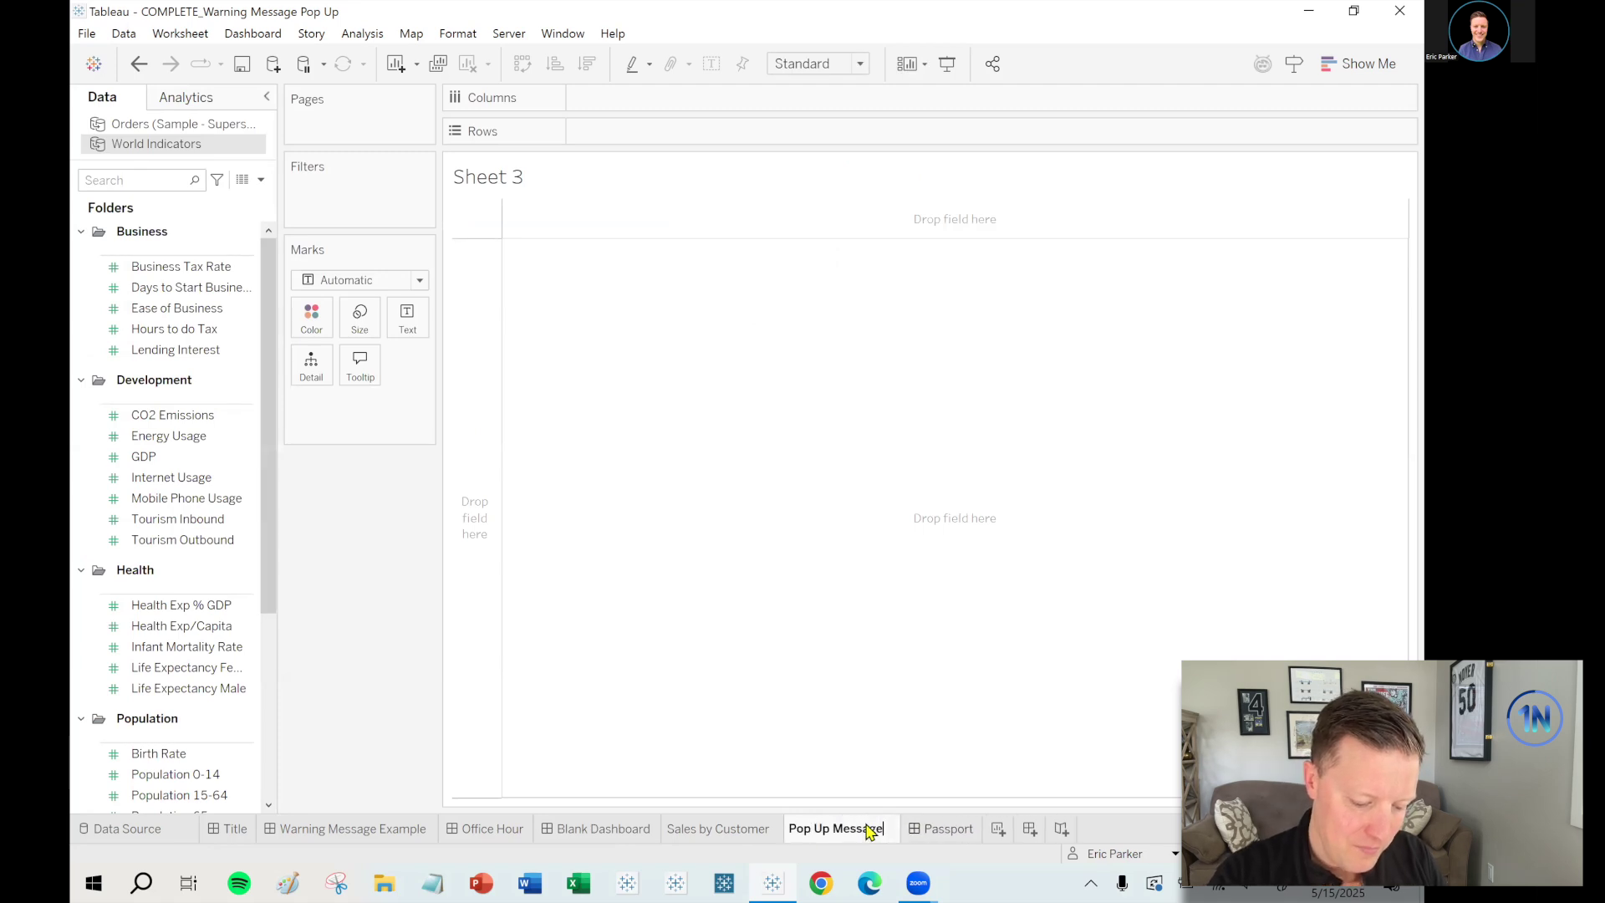
pyautogui.press('Return')
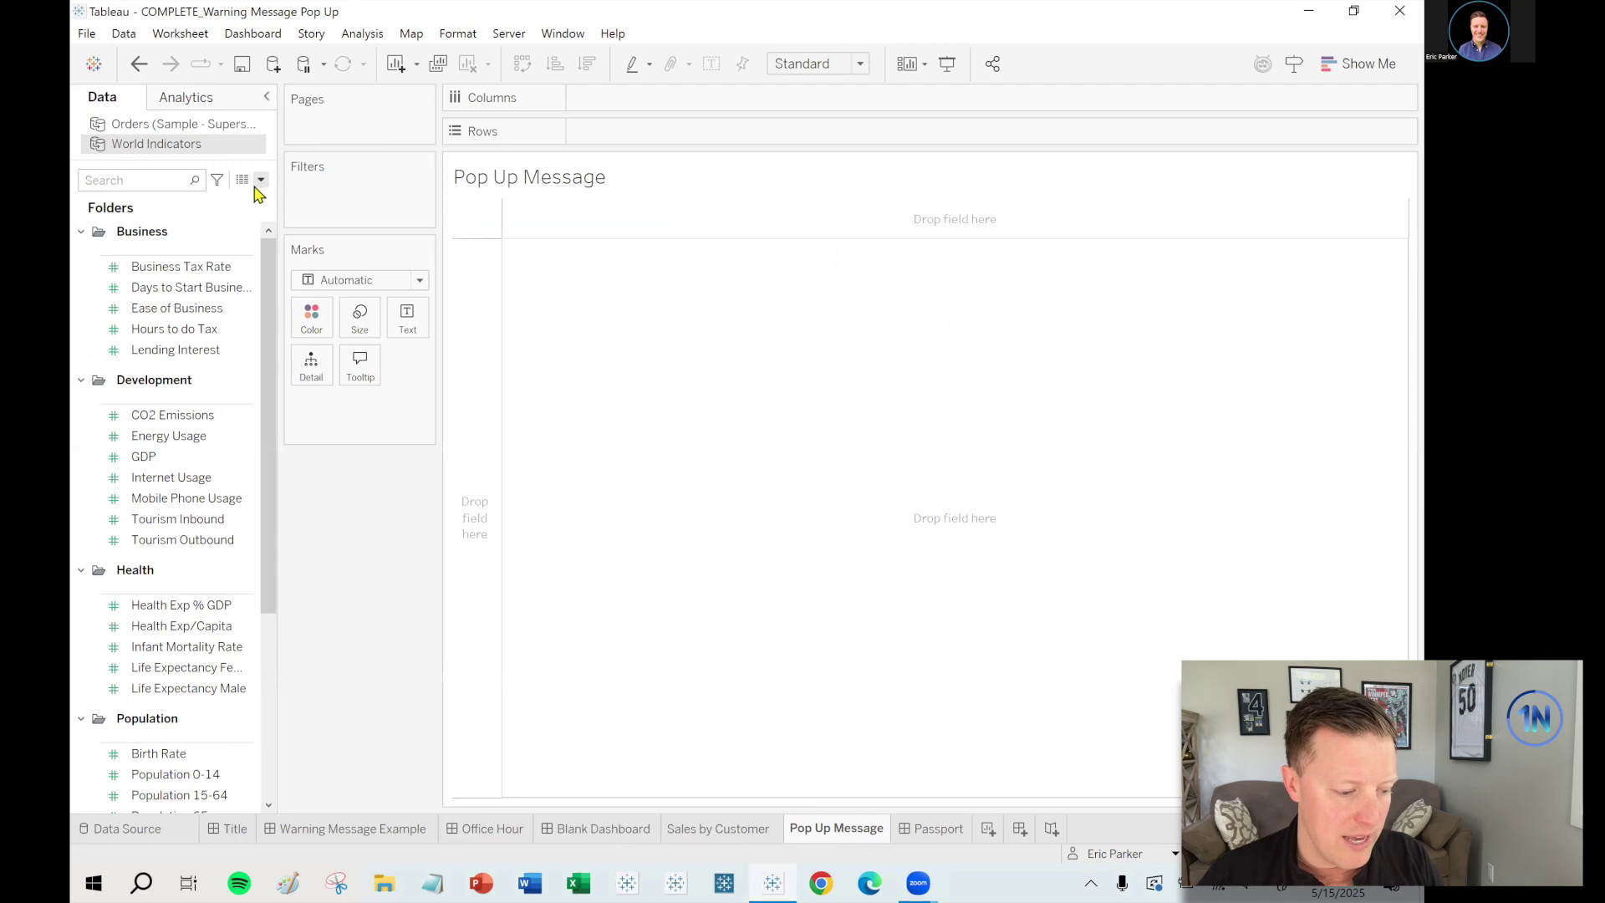
# - Create an Orders calculated field named 'Pop Up Message' and begin its warning-text formula
pyautogui.click(241, 124)
pyautogui.click(261, 179)
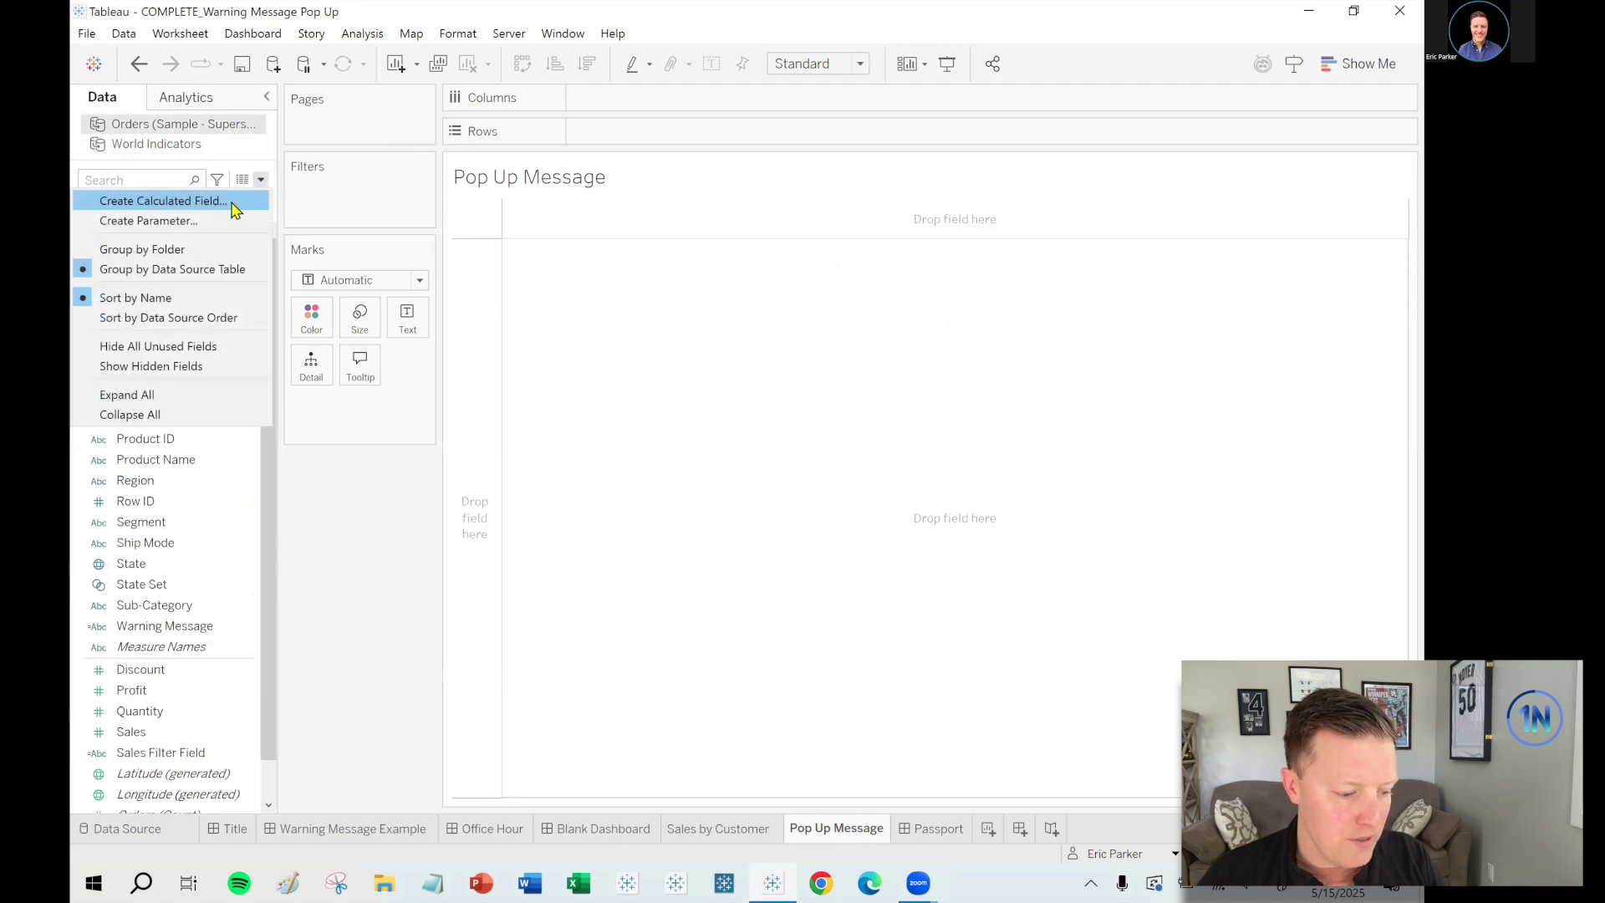
pyautogui.click(237, 203)
pyautogui.write('W')
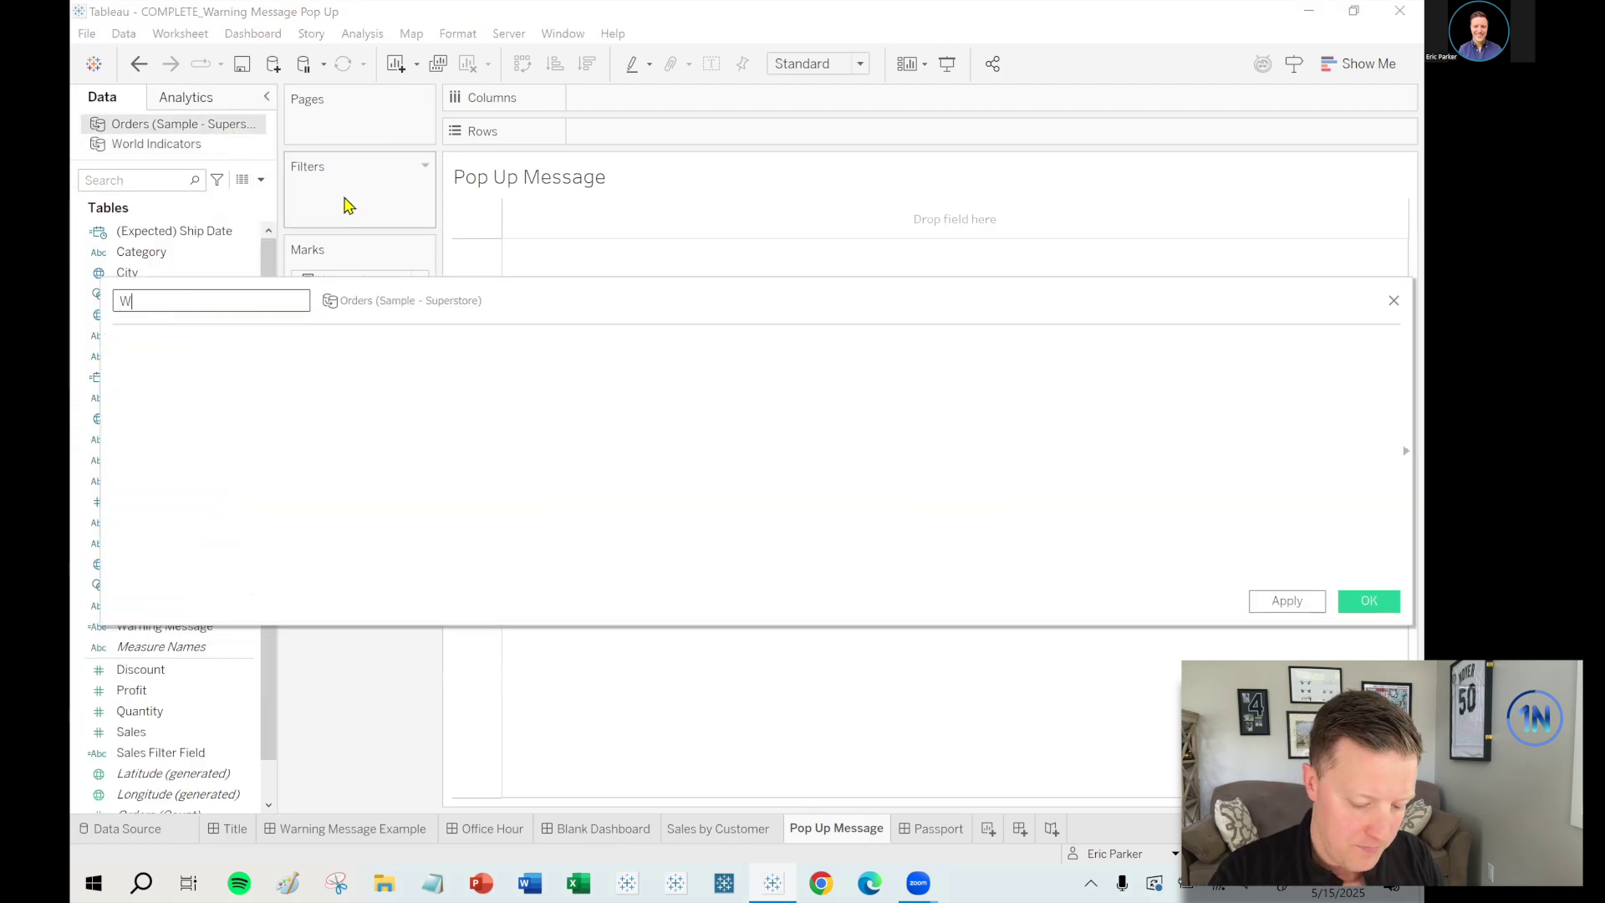
pyautogui.write('arning Mess')
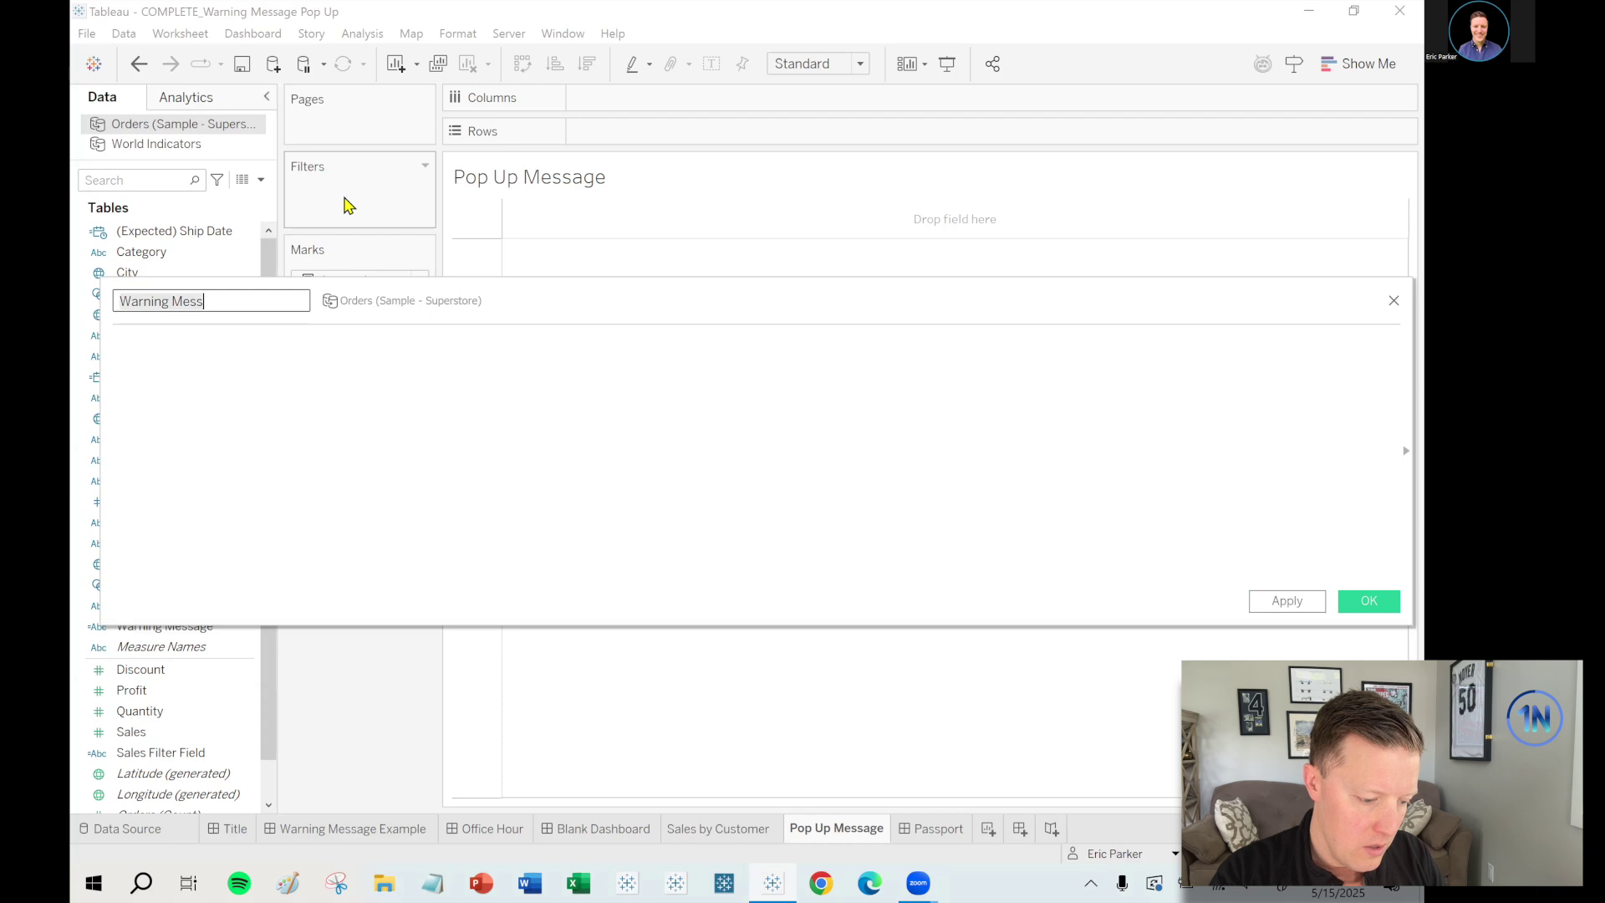
pyautogui.hotkey('ctrl', 'a')
pyautogui.write('Pop ')
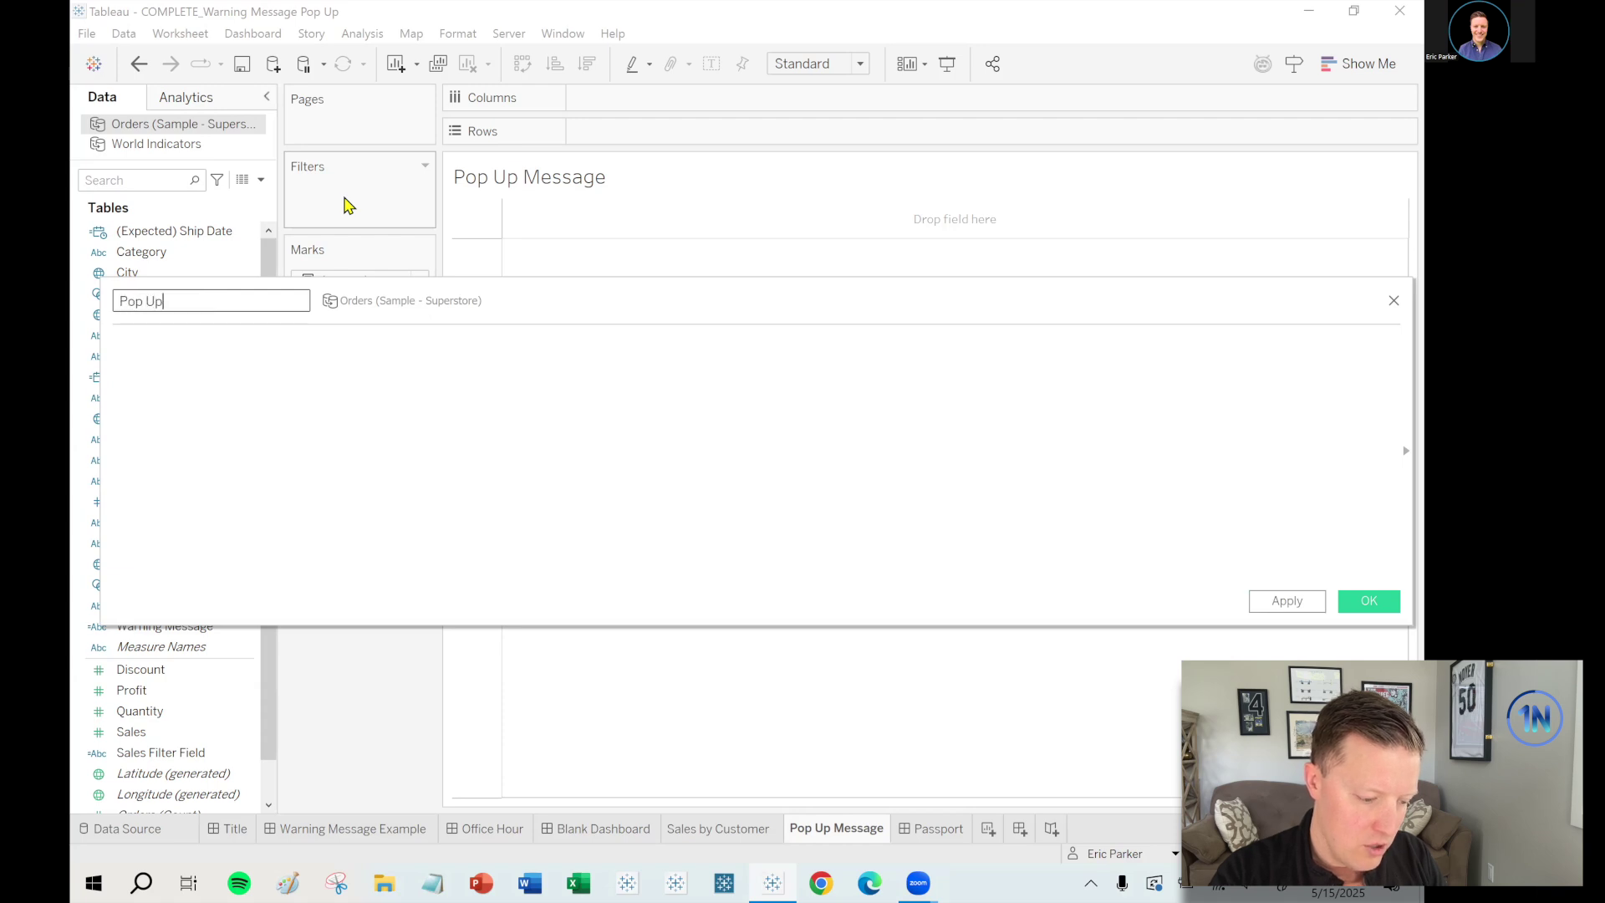
pyautogui.write('Up Message')
pyautogui.click(447, 427)
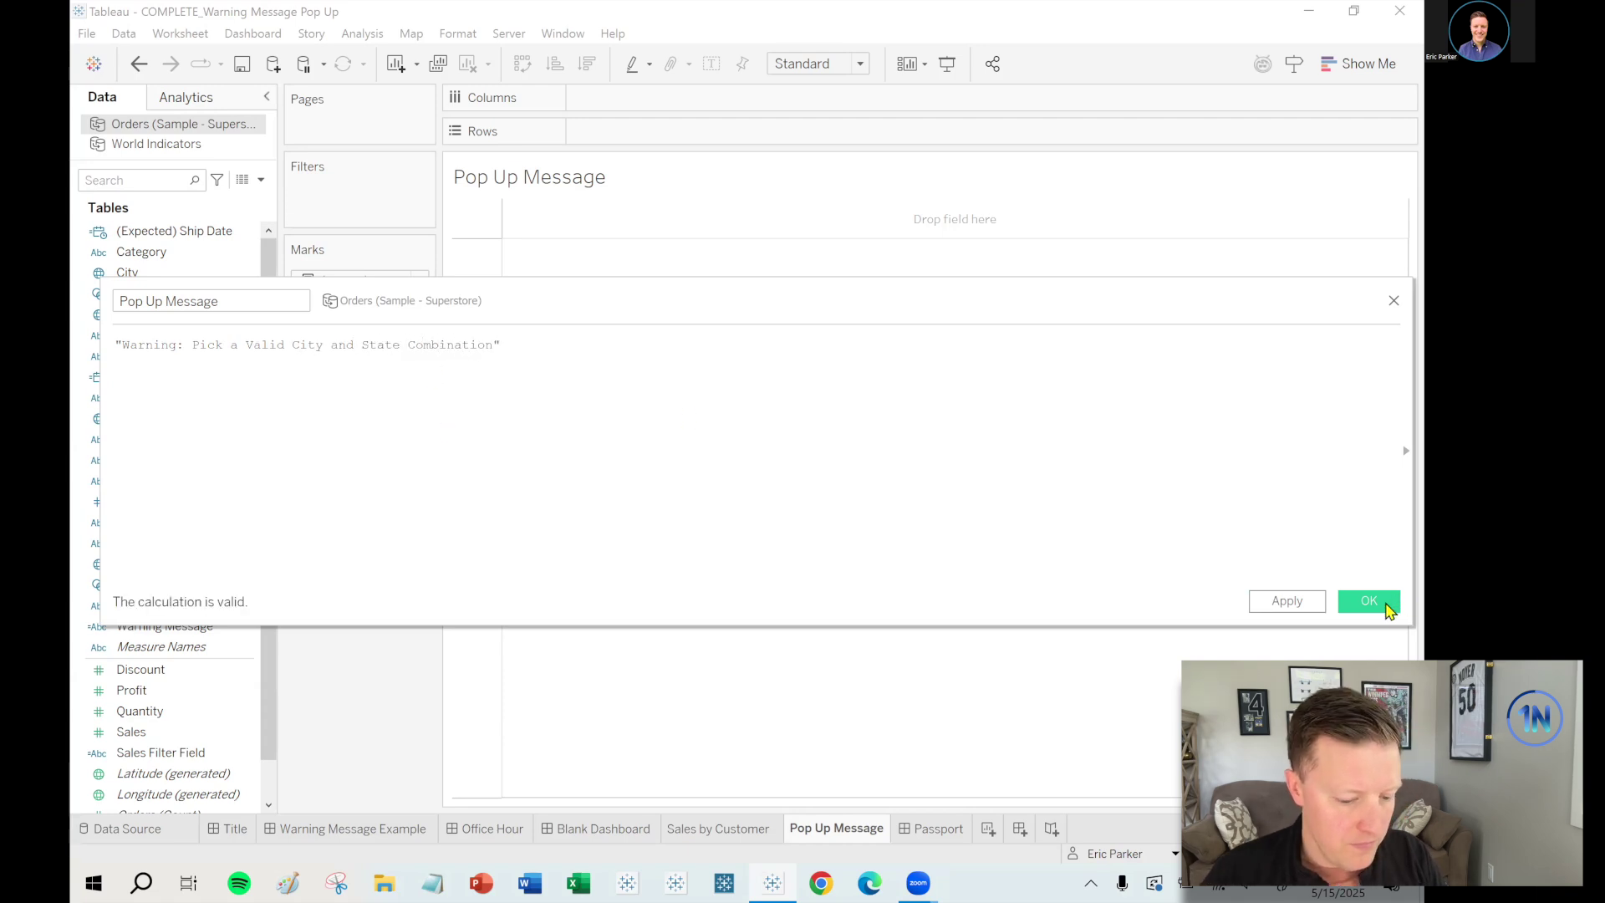
# - Show Pop Up Message as text filling the entire view, centred horizontally and vertically
pyautogui.click(1386, 604)
pyautogui.moveTo(167, 418); pyautogui.dragTo(409, 318)
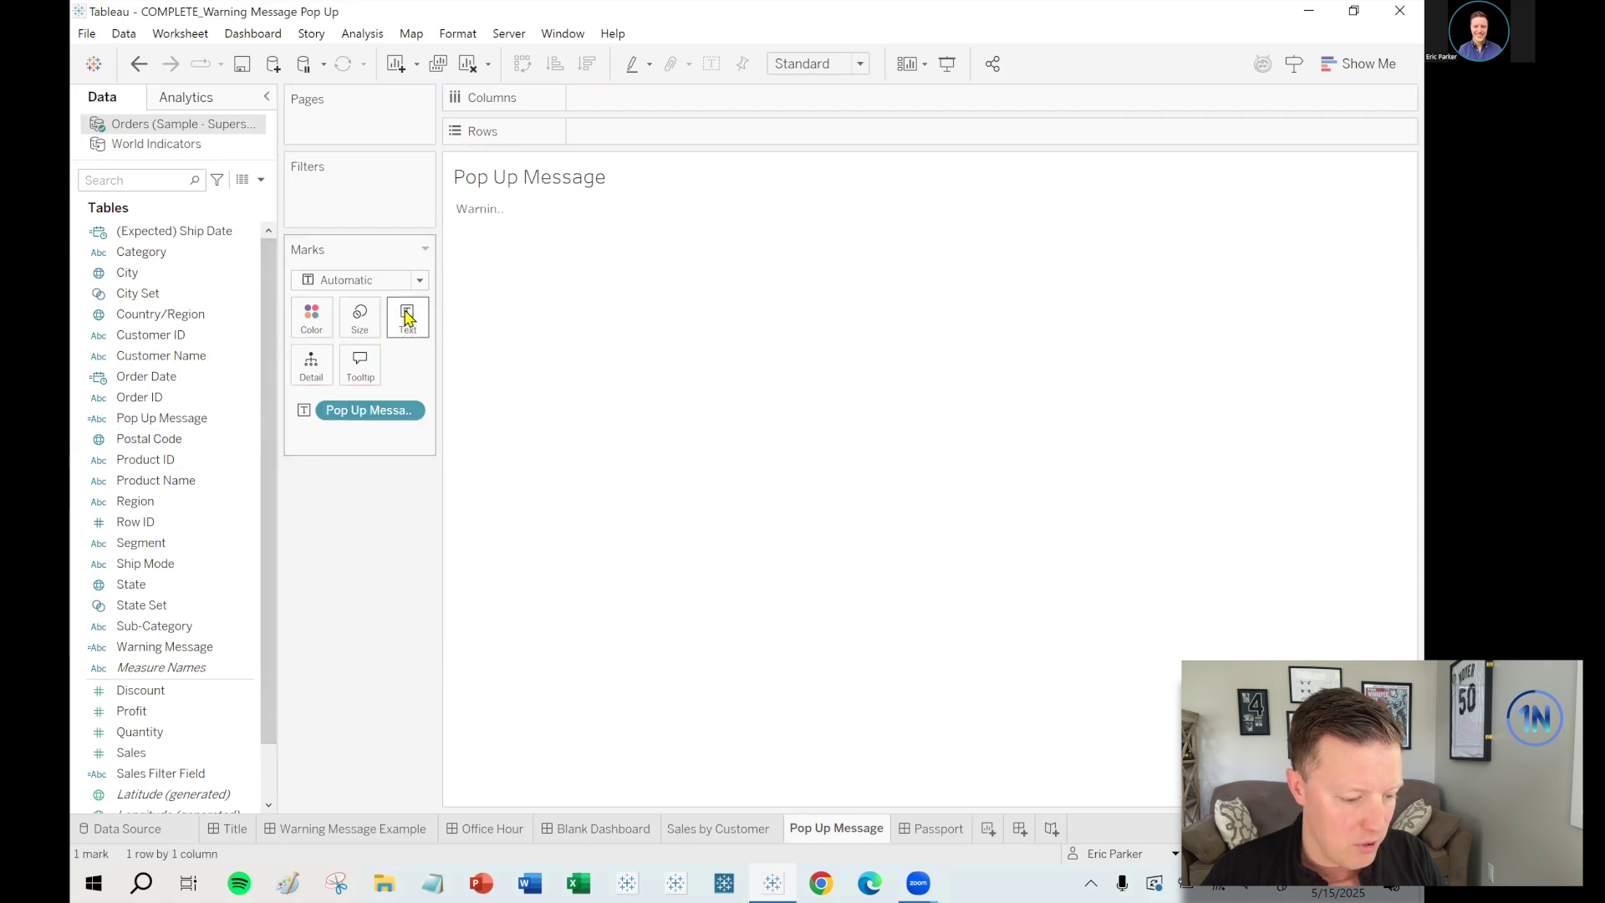
pyautogui.click(831, 62)
pyautogui.click(803, 134)
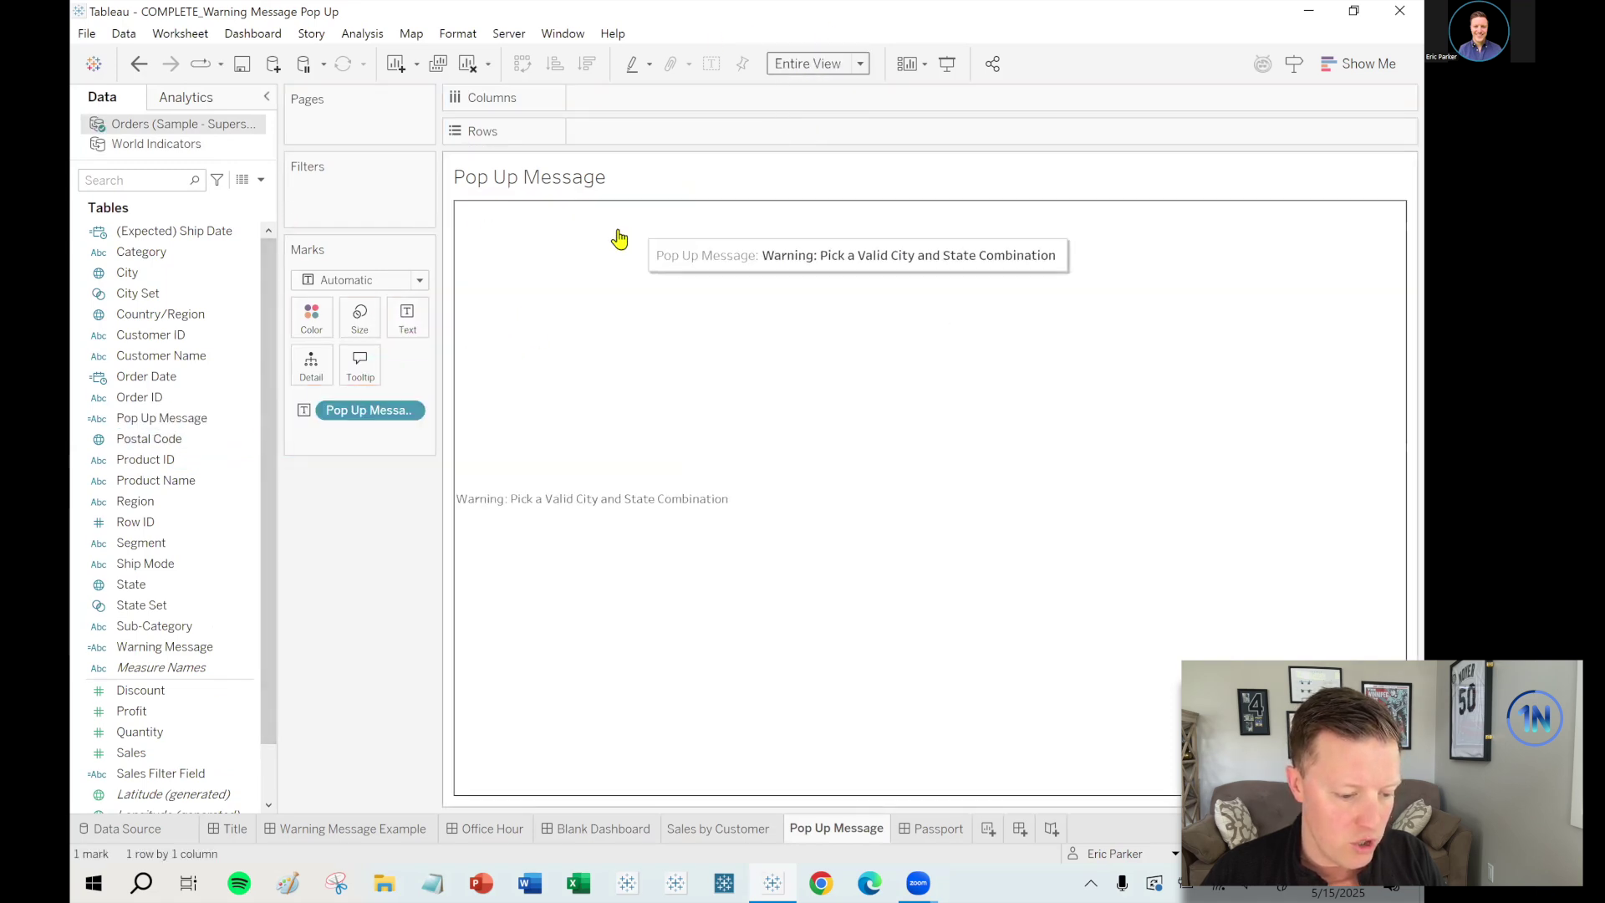
pyautogui.click(409, 322)
pyautogui.click(527, 388)
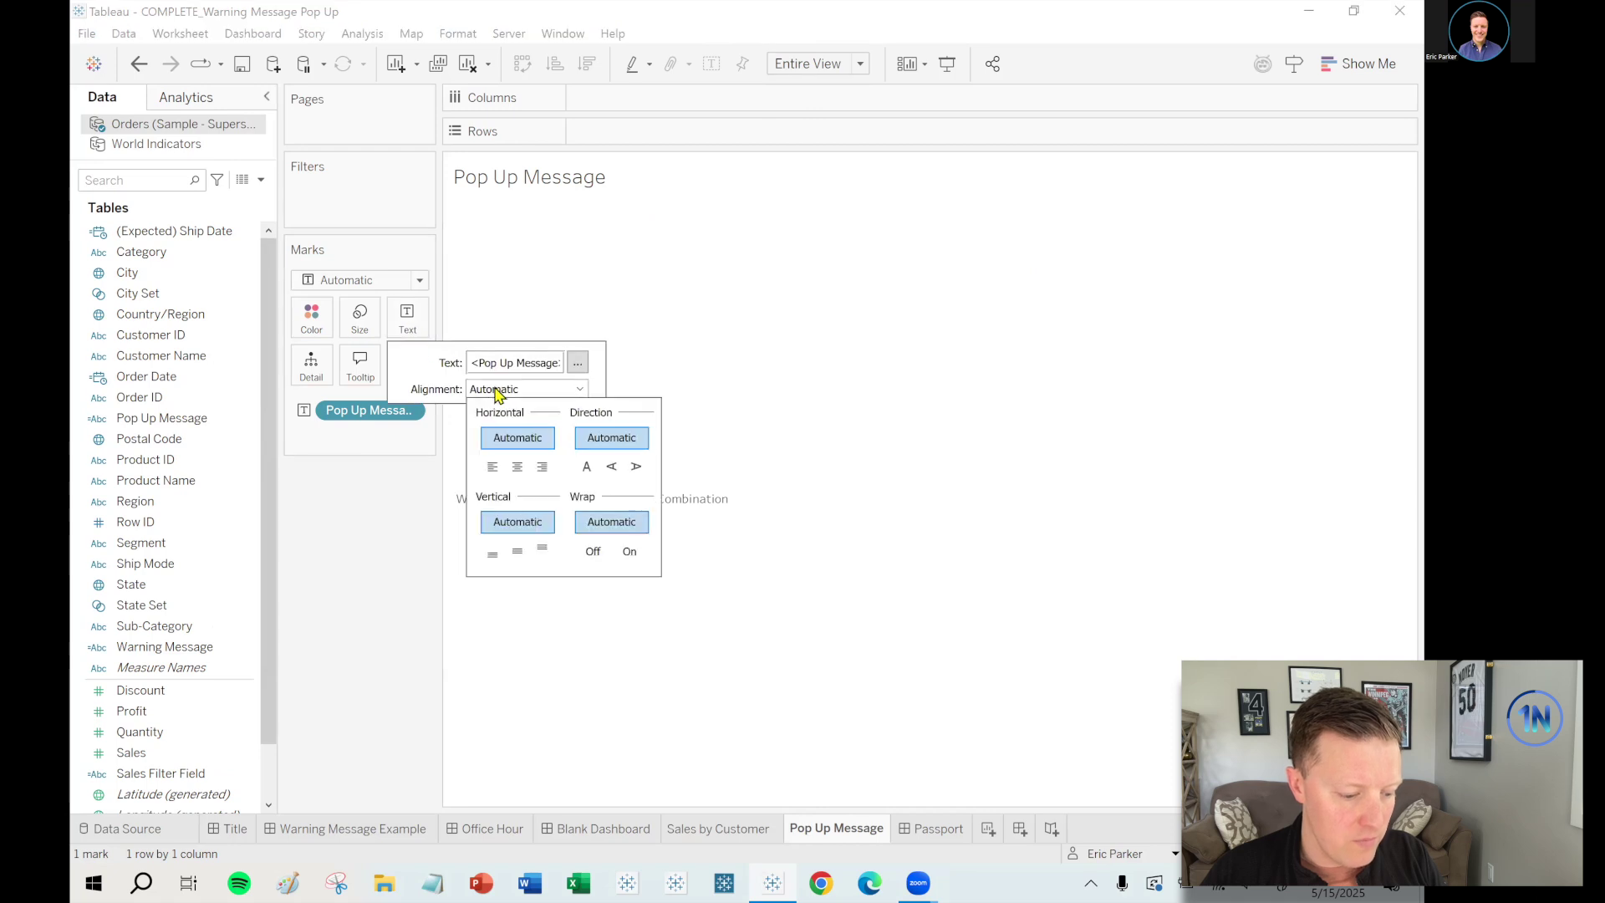
pyautogui.click(520, 468)
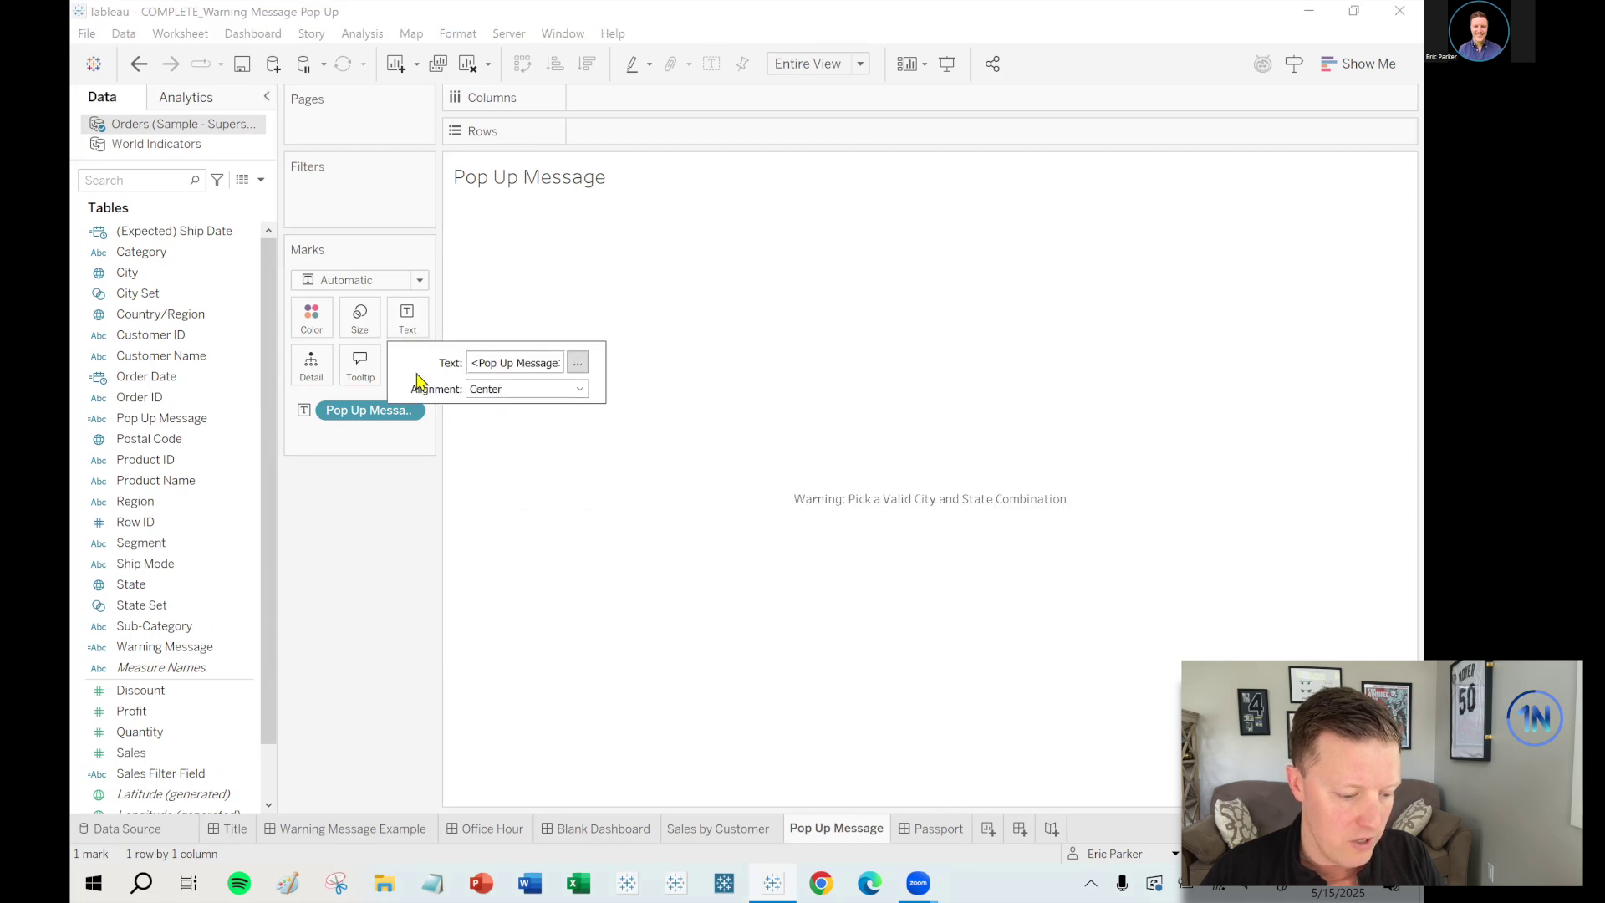
# - Format the warning label as 15 pt, bold, red text
pyautogui.click(576, 363)
pyautogui.hotkey('ctrl', 'a')
pyautogui.click(795, 344)
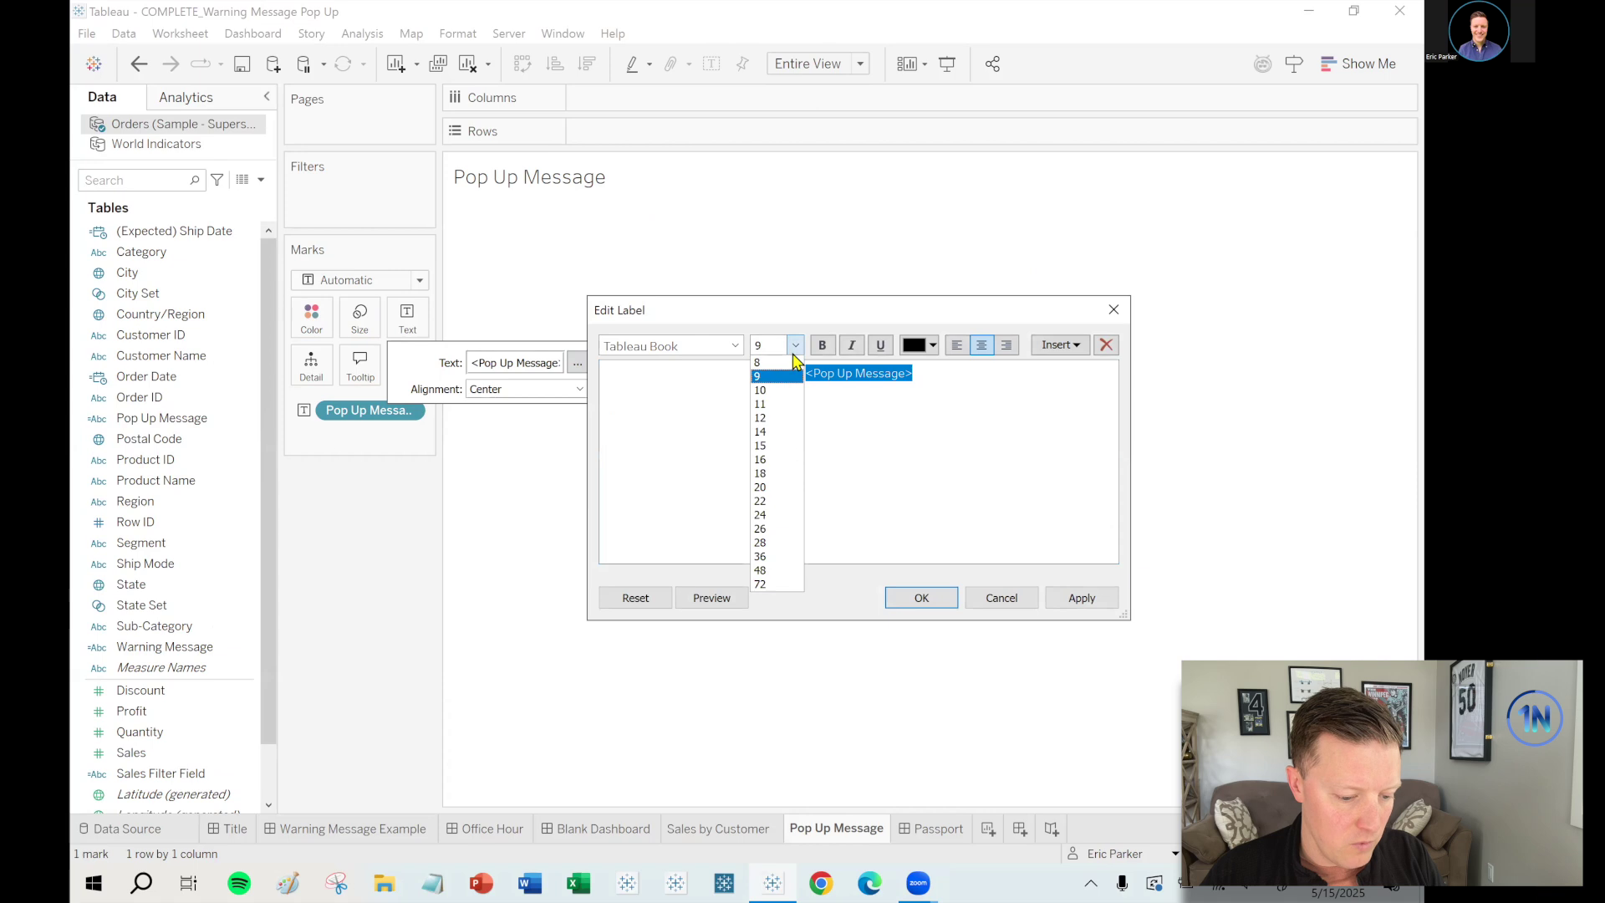
pyautogui.click(773, 448)
pyautogui.click(822, 344)
pyautogui.click(933, 345)
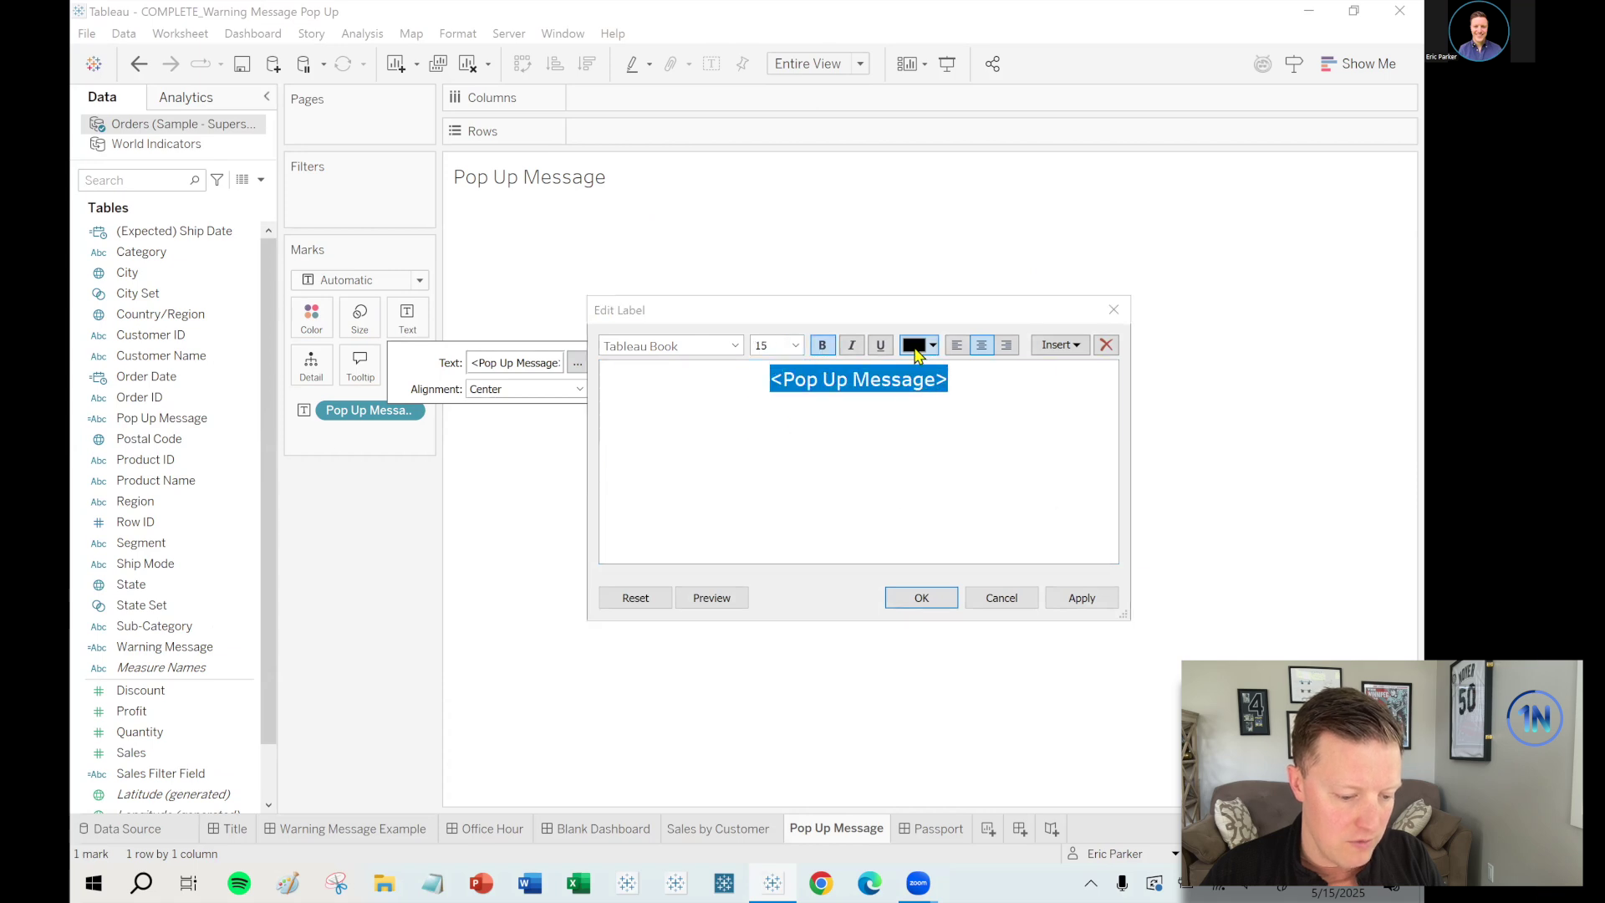
pyautogui.click(987, 413)
pyautogui.click(944, 597)
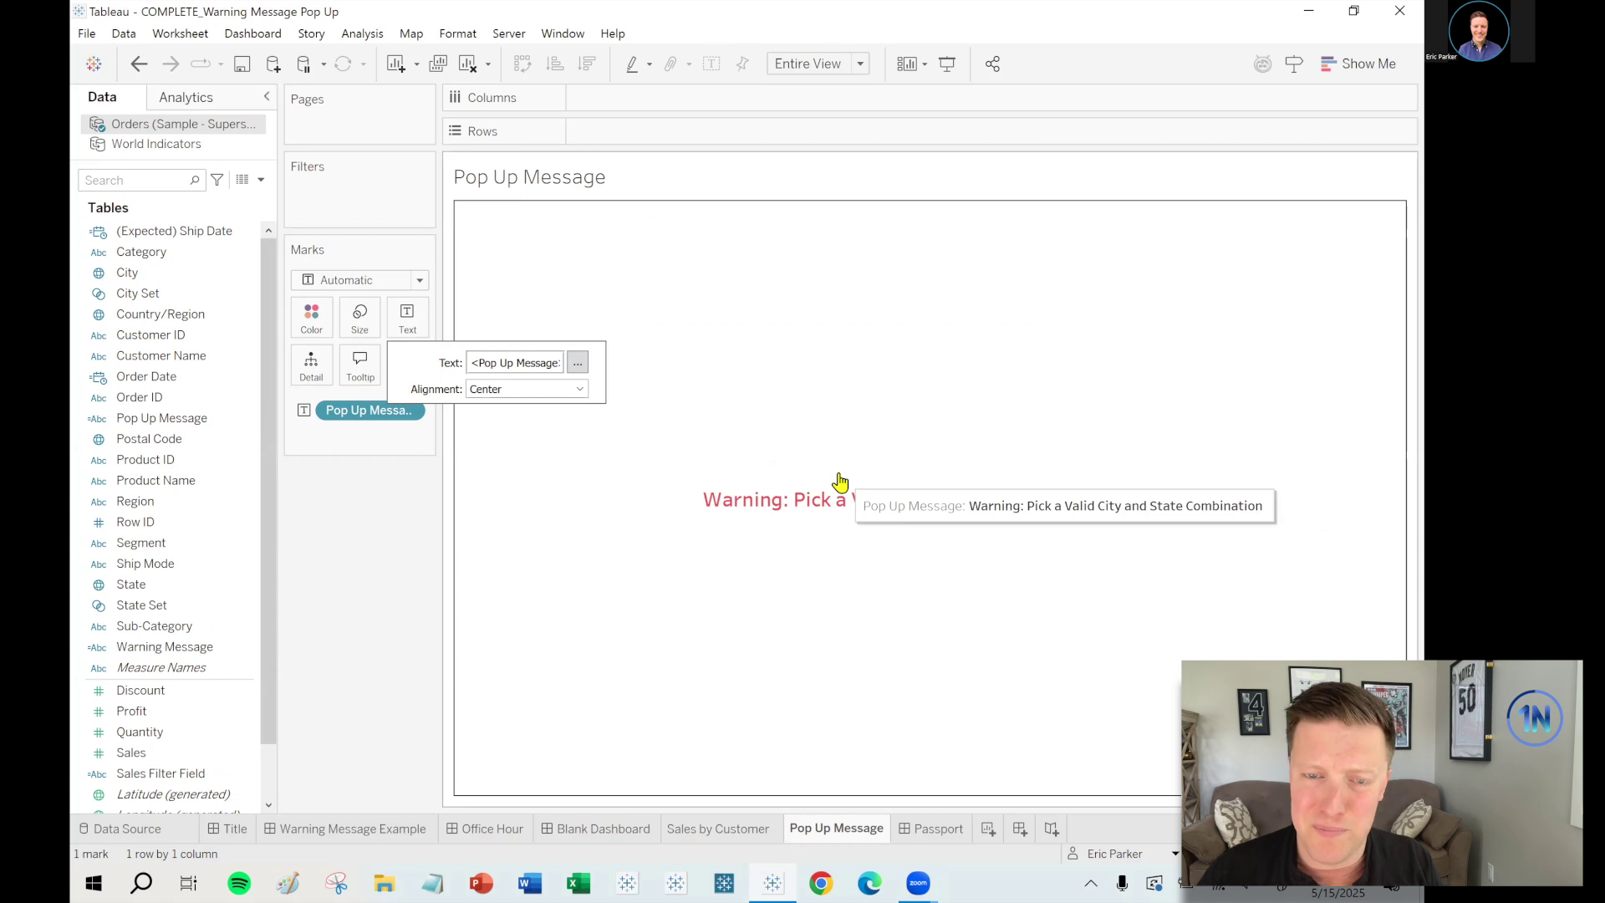
# - Turn off tooltips for the warning sheet
pyautogui.click(360, 365)
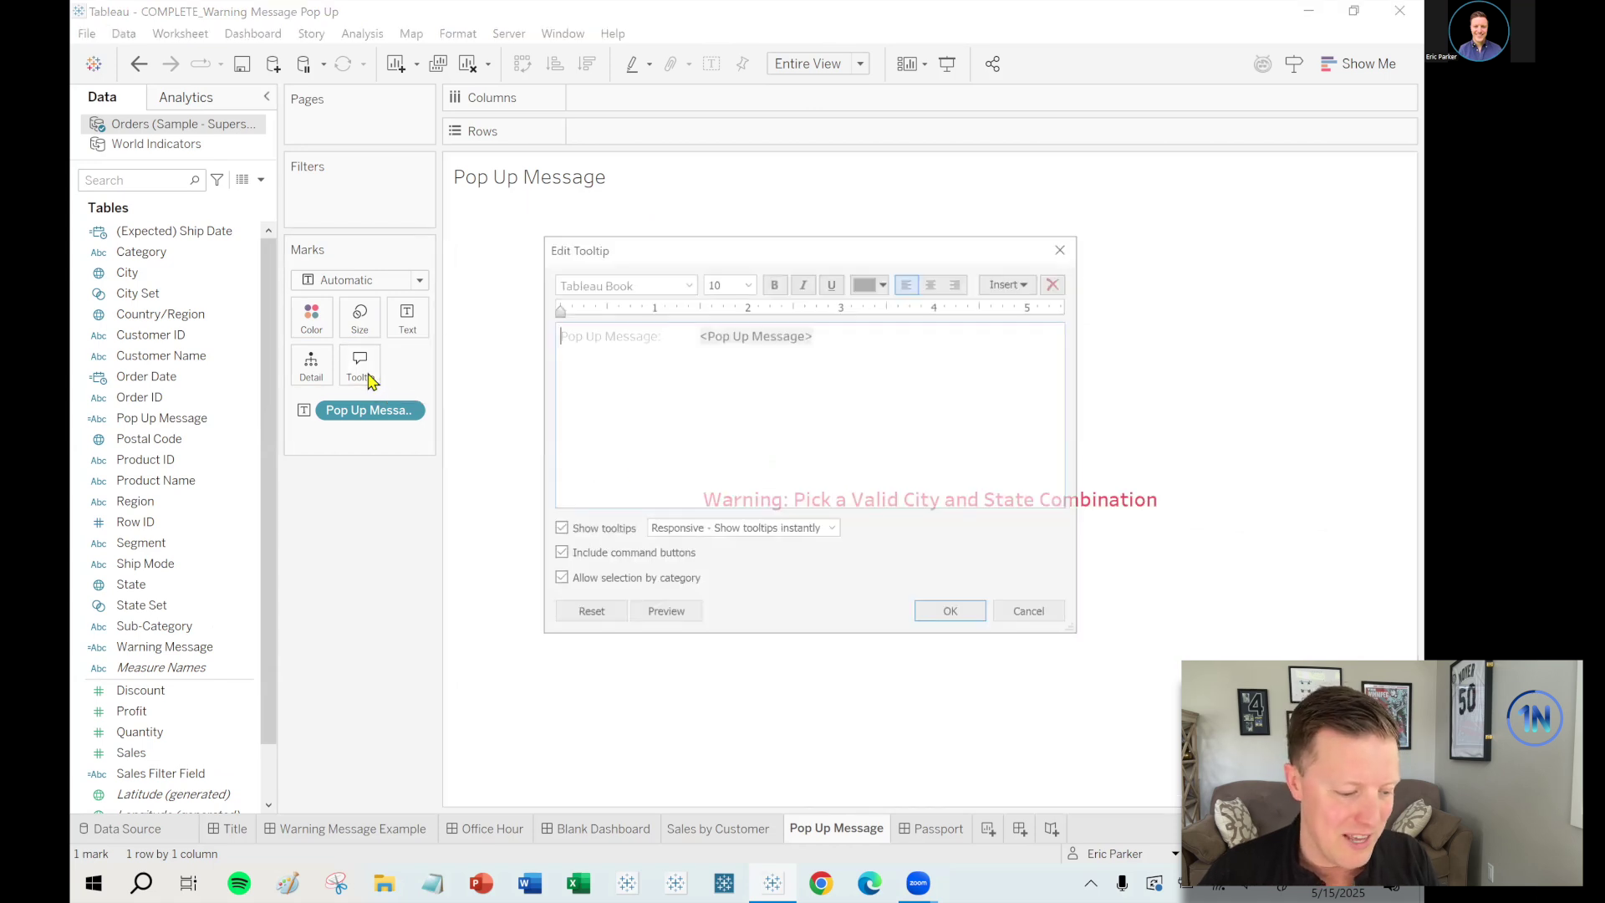
pyautogui.click(557, 530)
pyautogui.click(958, 616)
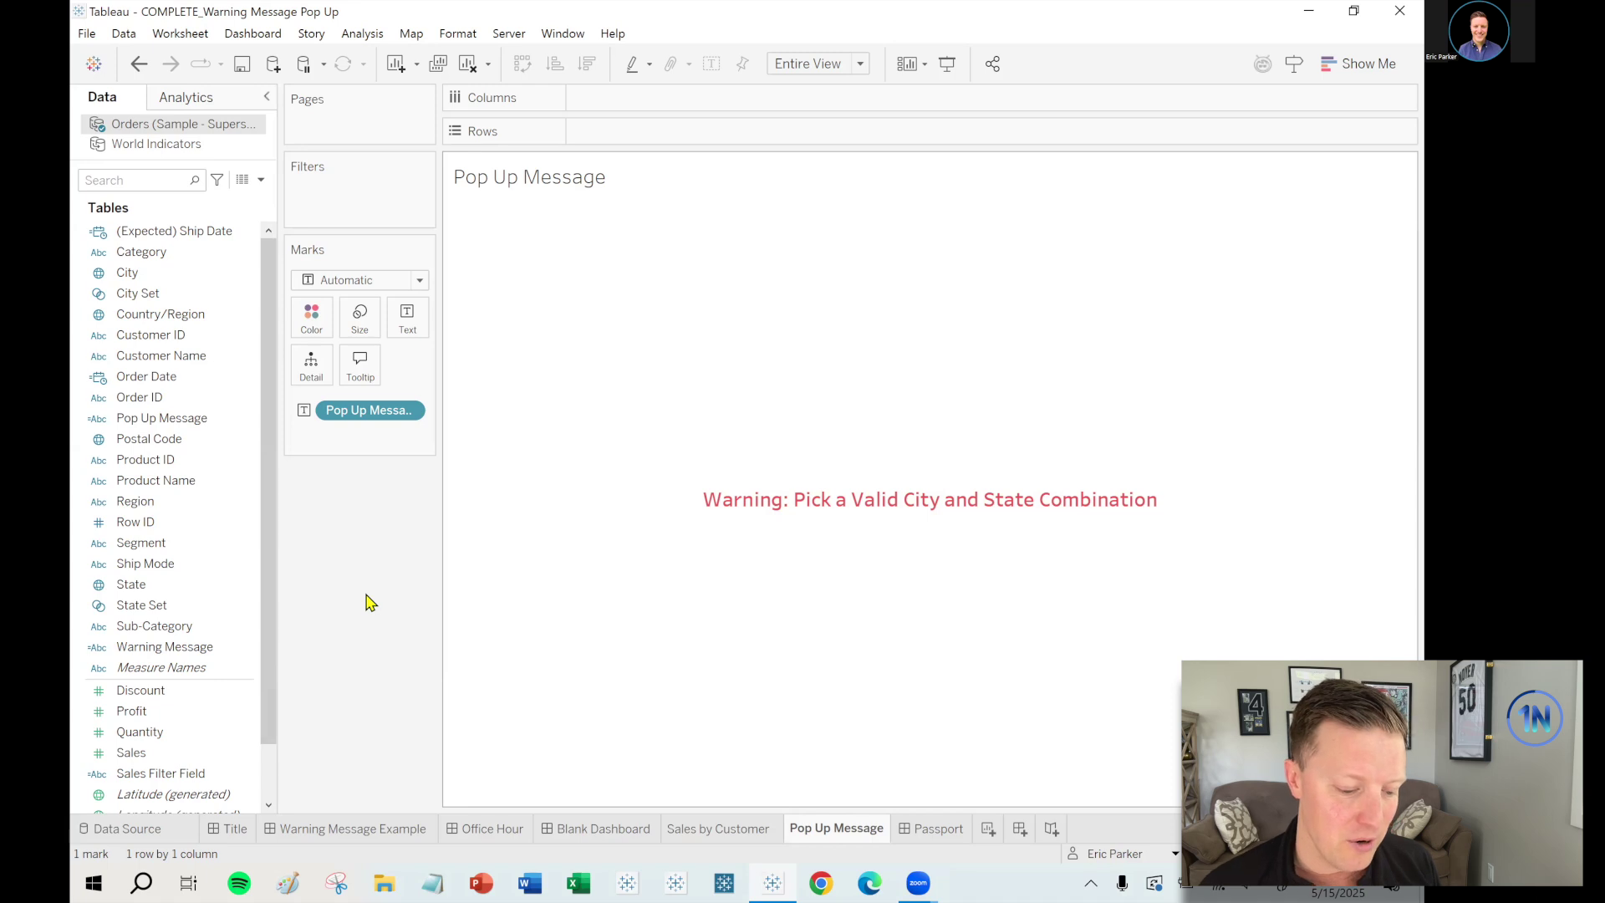
# - Return to the Blank Dashboard, where Pop Up Message now appears in the Sheets list
pyautogui.hotkey('ctrl', '2')
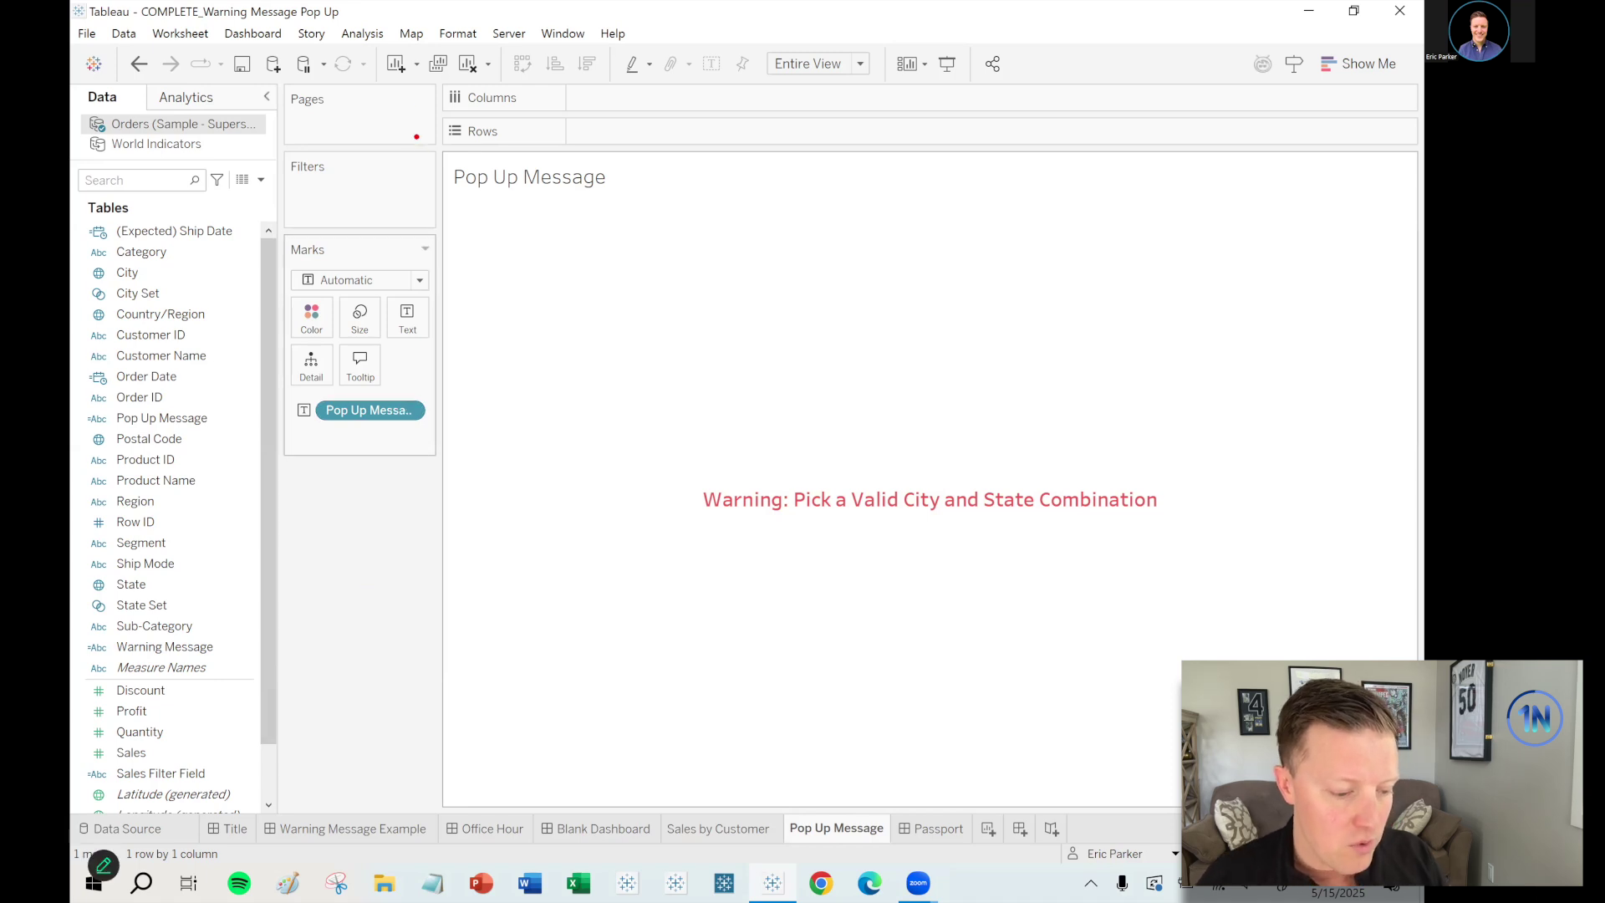
pyautogui.moveTo(410, 106); pyautogui.dragTo(613, 157)
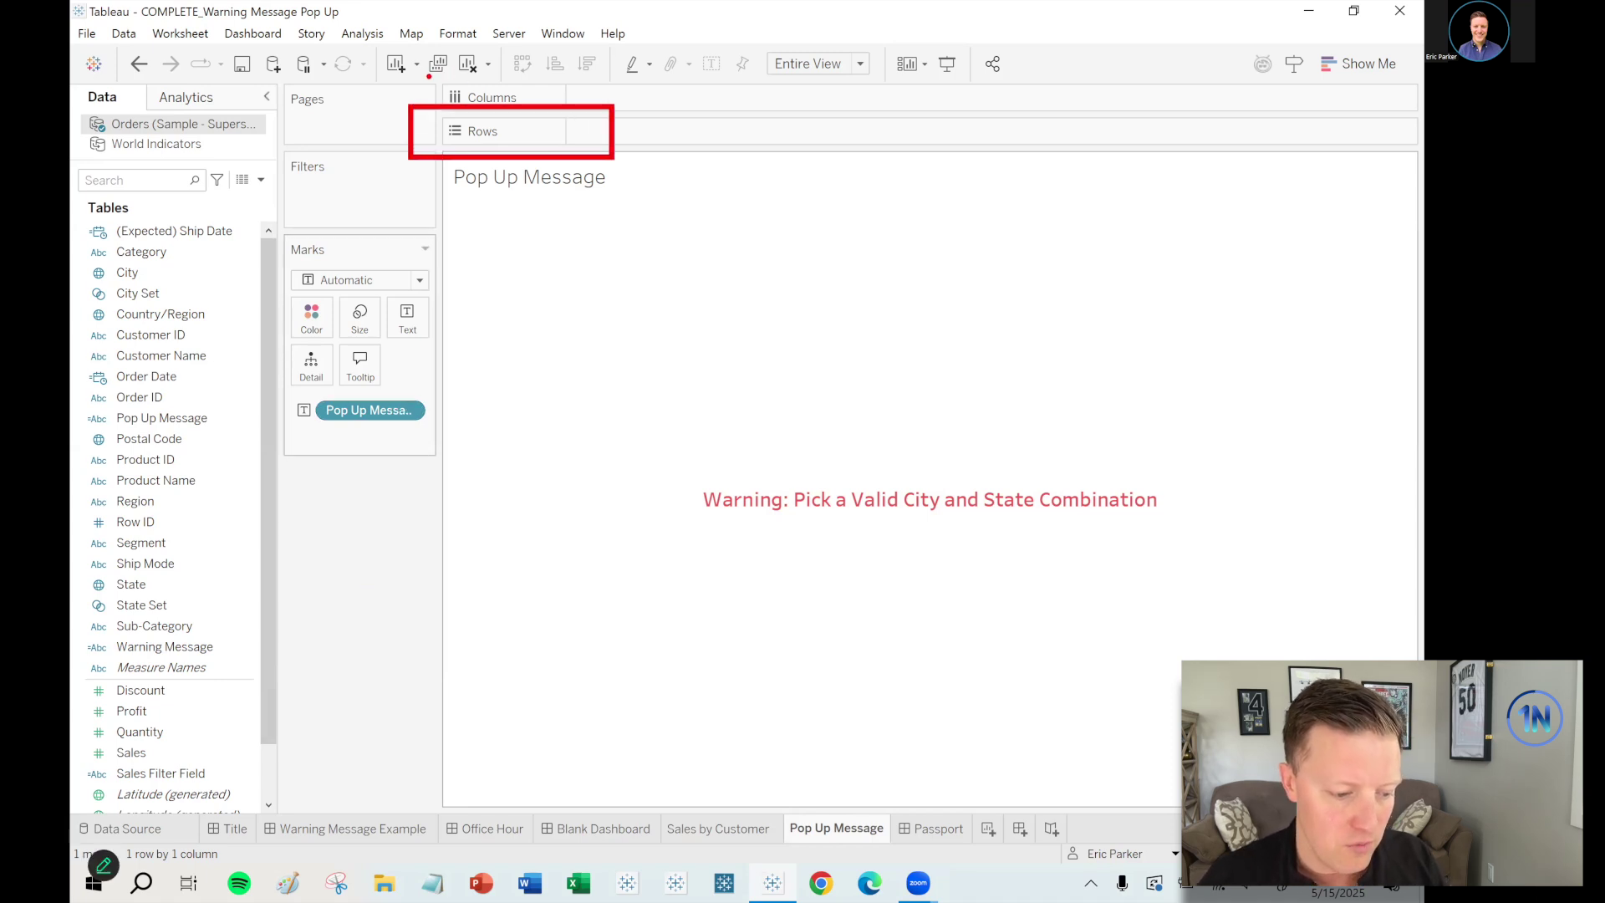
pyautogui.moveTo(420, 74)
pyautogui.mouseDown()
pyautogui.moveTo(562, 107)
pyautogui.moveTo(564, 244)
pyautogui.mouseUp()
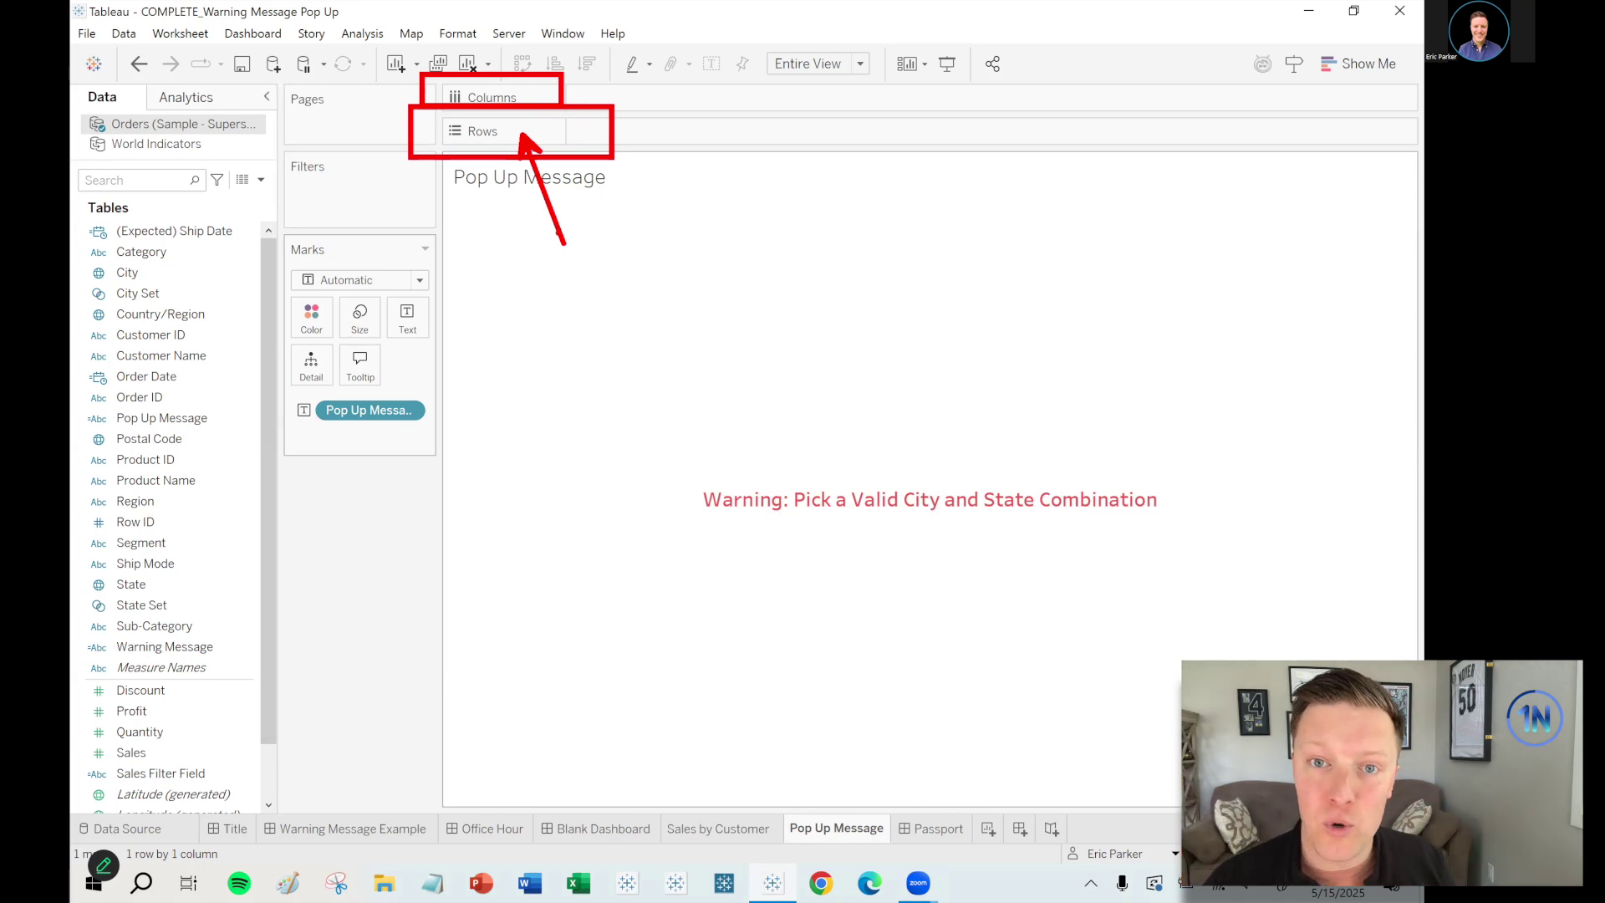
pyautogui.press('Escape')
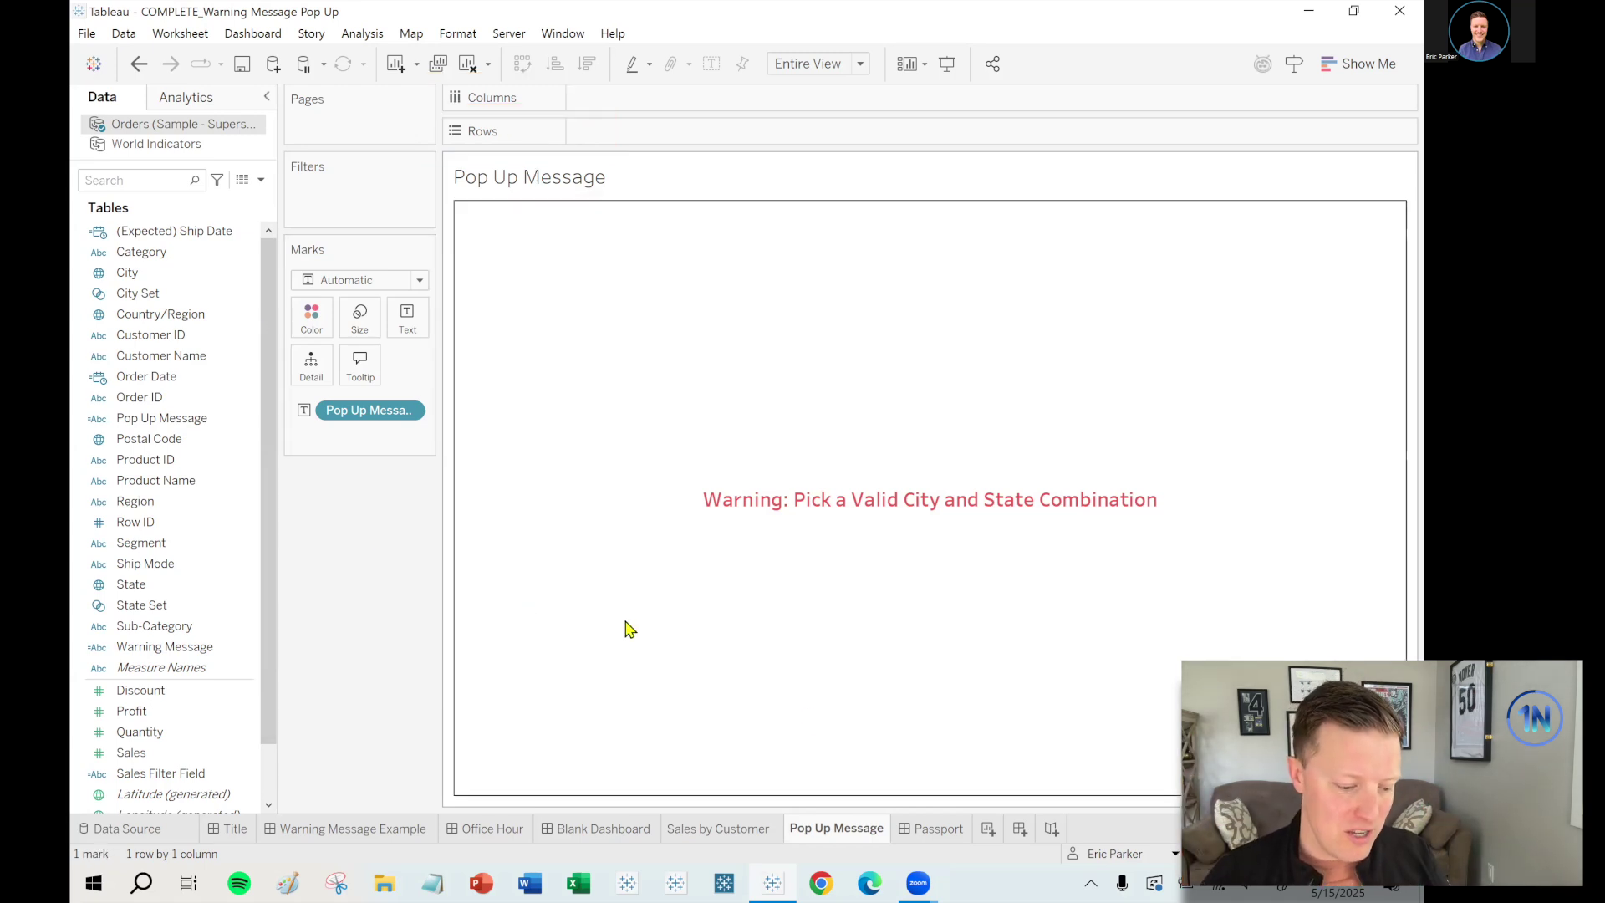
pyautogui.click(585, 828)
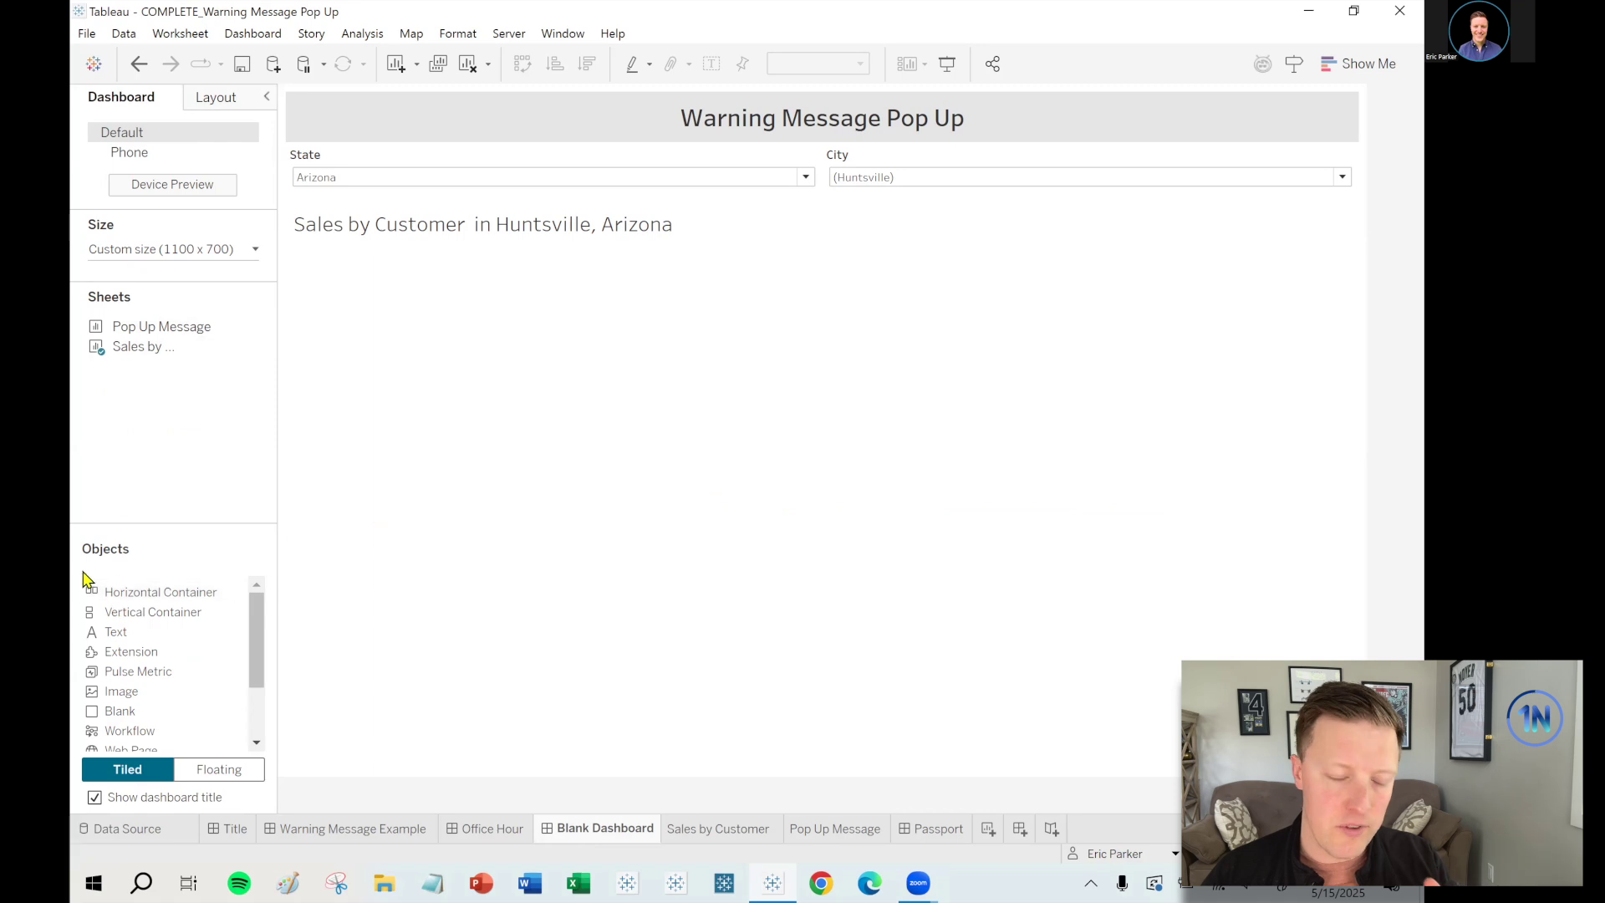
# - Add a vertical container and move the Sales by Customer chart into it
pyautogui.moveTo(113, 616); pyautogui.dragTo(591, 440)
pyautogui.click(1020, 358)
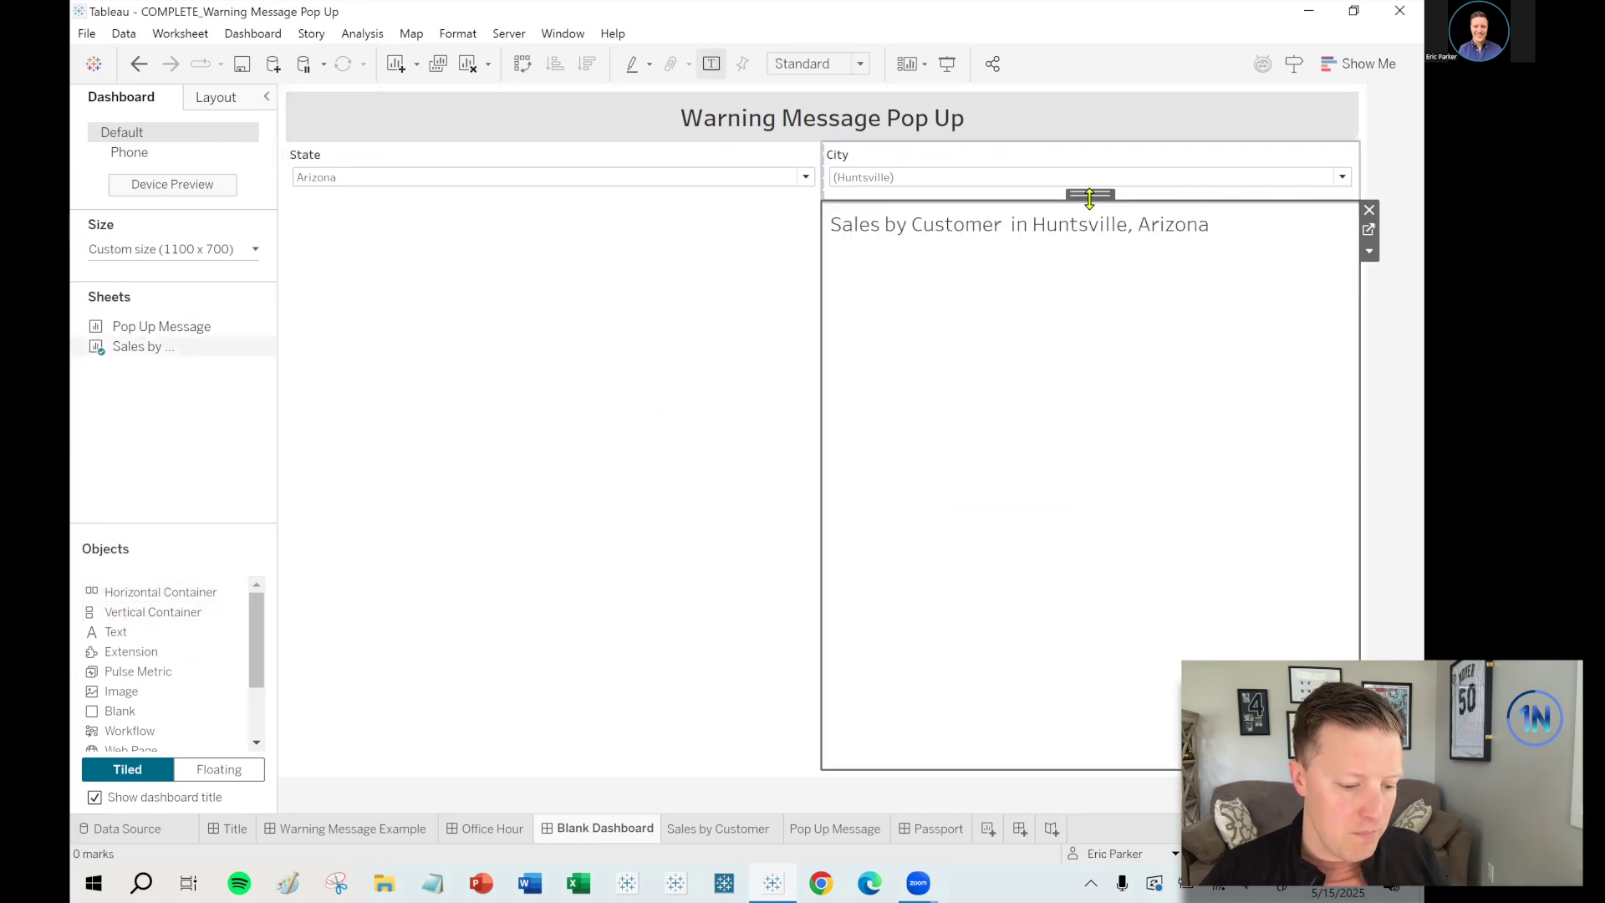
pyautogui.moveTo(1090, 194); pyautogui.dragTo(717, 316)
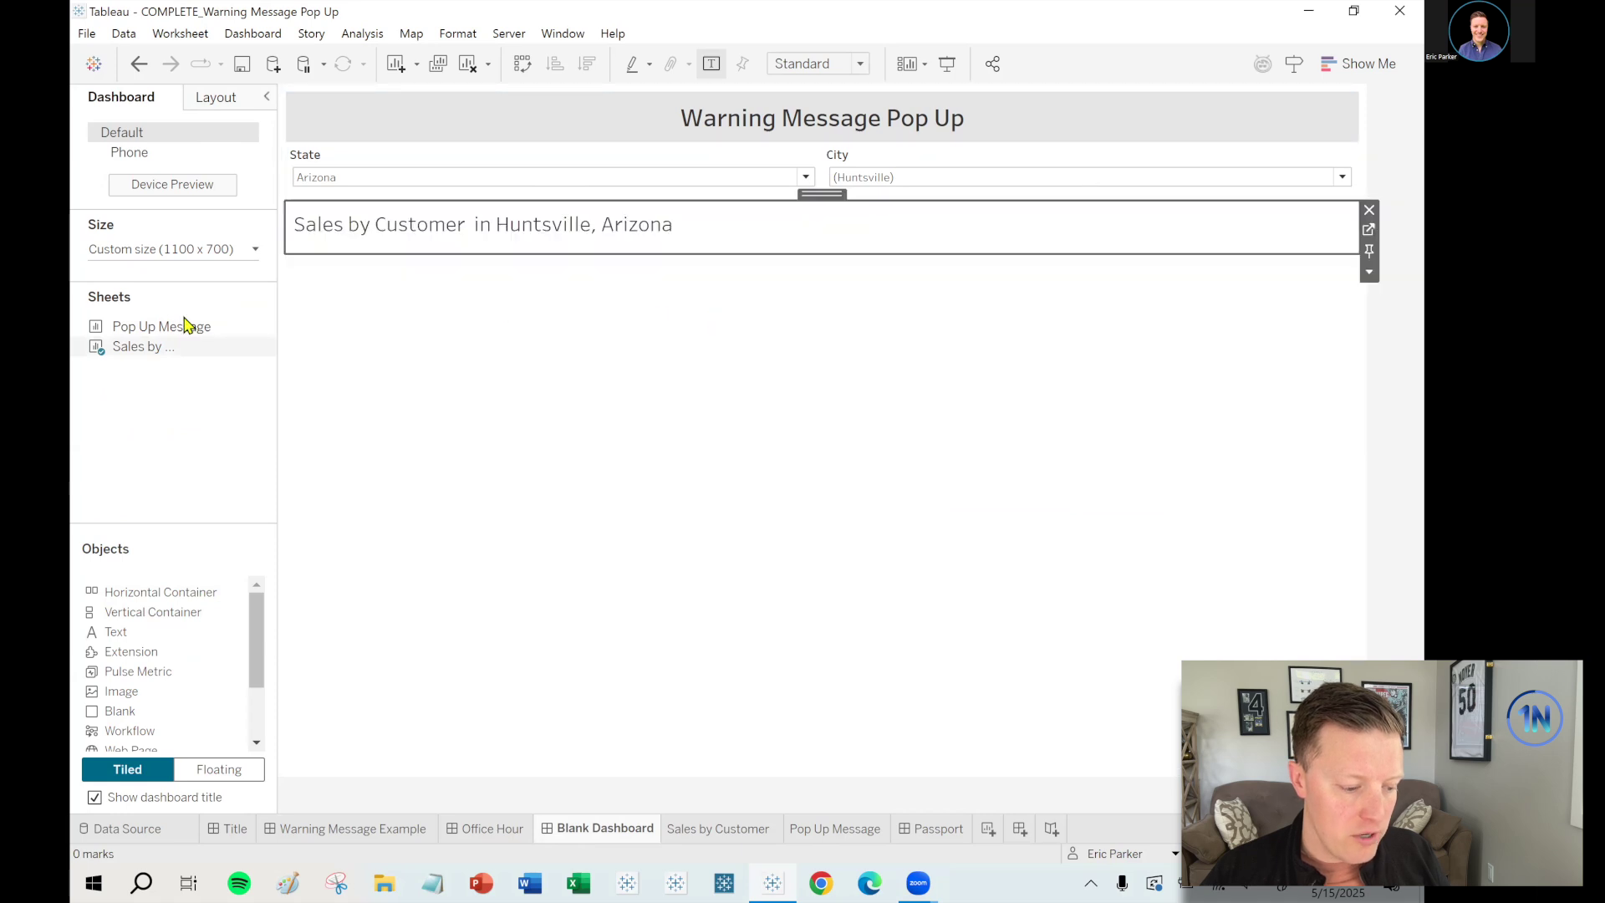
pyautogui.moveTo(197, 329); pyautogui.dragTo(657, 479)
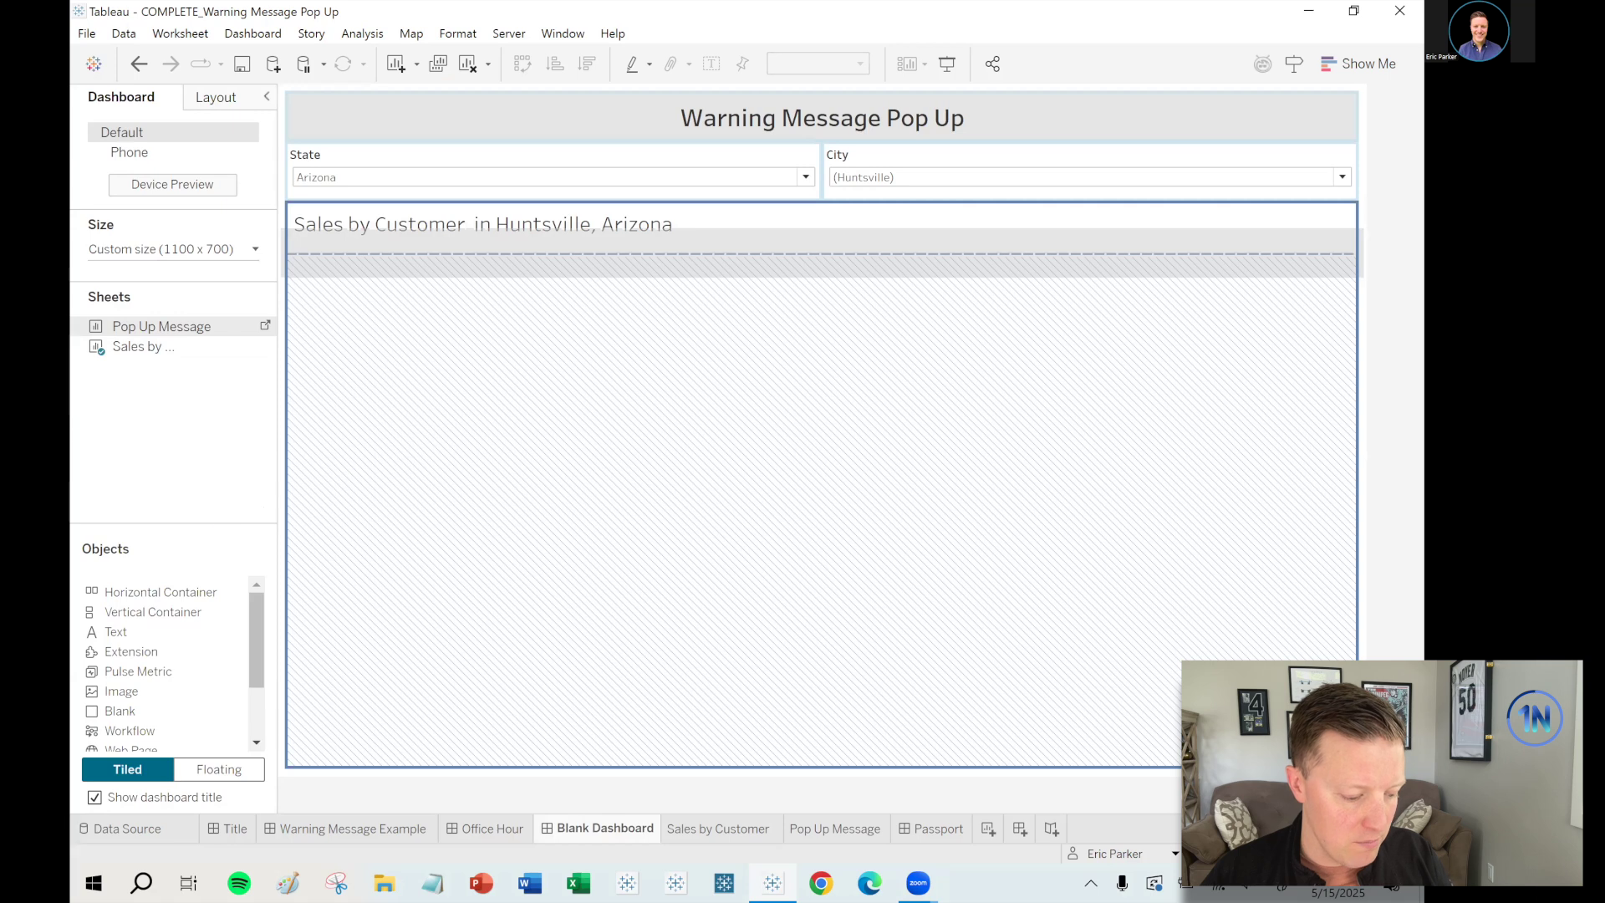
# - Drop the Pop Up Message sheet beneath Sales by Customer in the same container
pyautogui.moveTo(167, 501); pyautogui.dragTo(167, 501)
pyautogui.moveTo(174, 698)
pyautogui.mouseDown()
pyautogui.moveTo(116, 616)
pyautogui.moveTo(336, 389)
pyautogui.mouseUp()
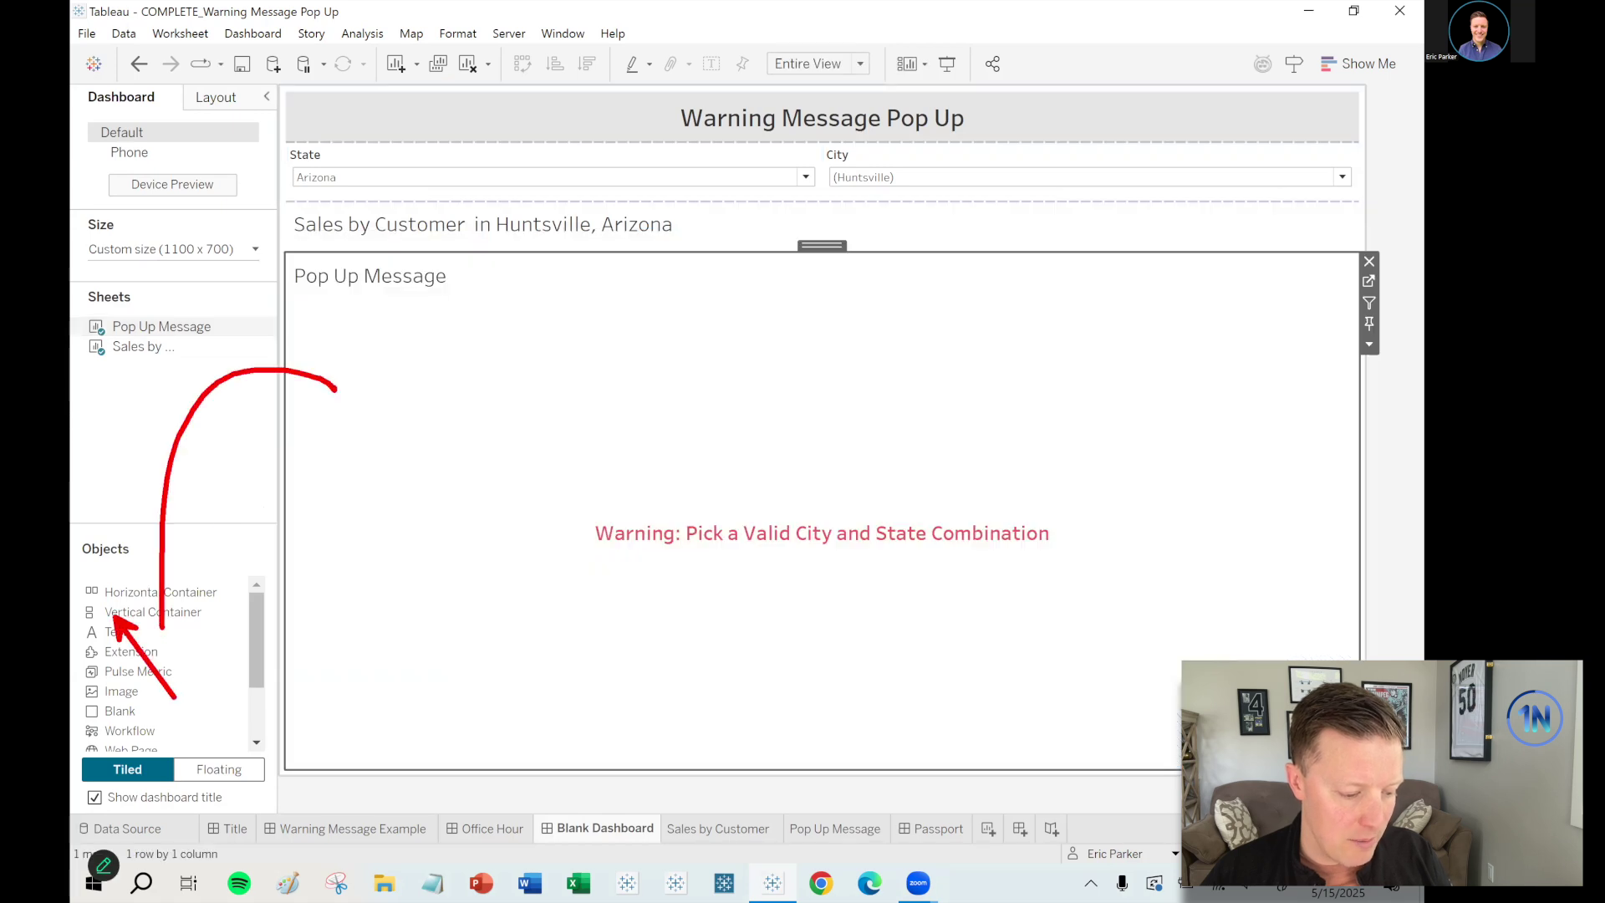
pyautogui.moveTo(326, 266)
pyautogui.mouseDown()
pyautogui.moveTo(244, 391)
pyautogui.moveTo(414, 414)
pyautogui.mouseUp()
pyautogui.press('Escape')
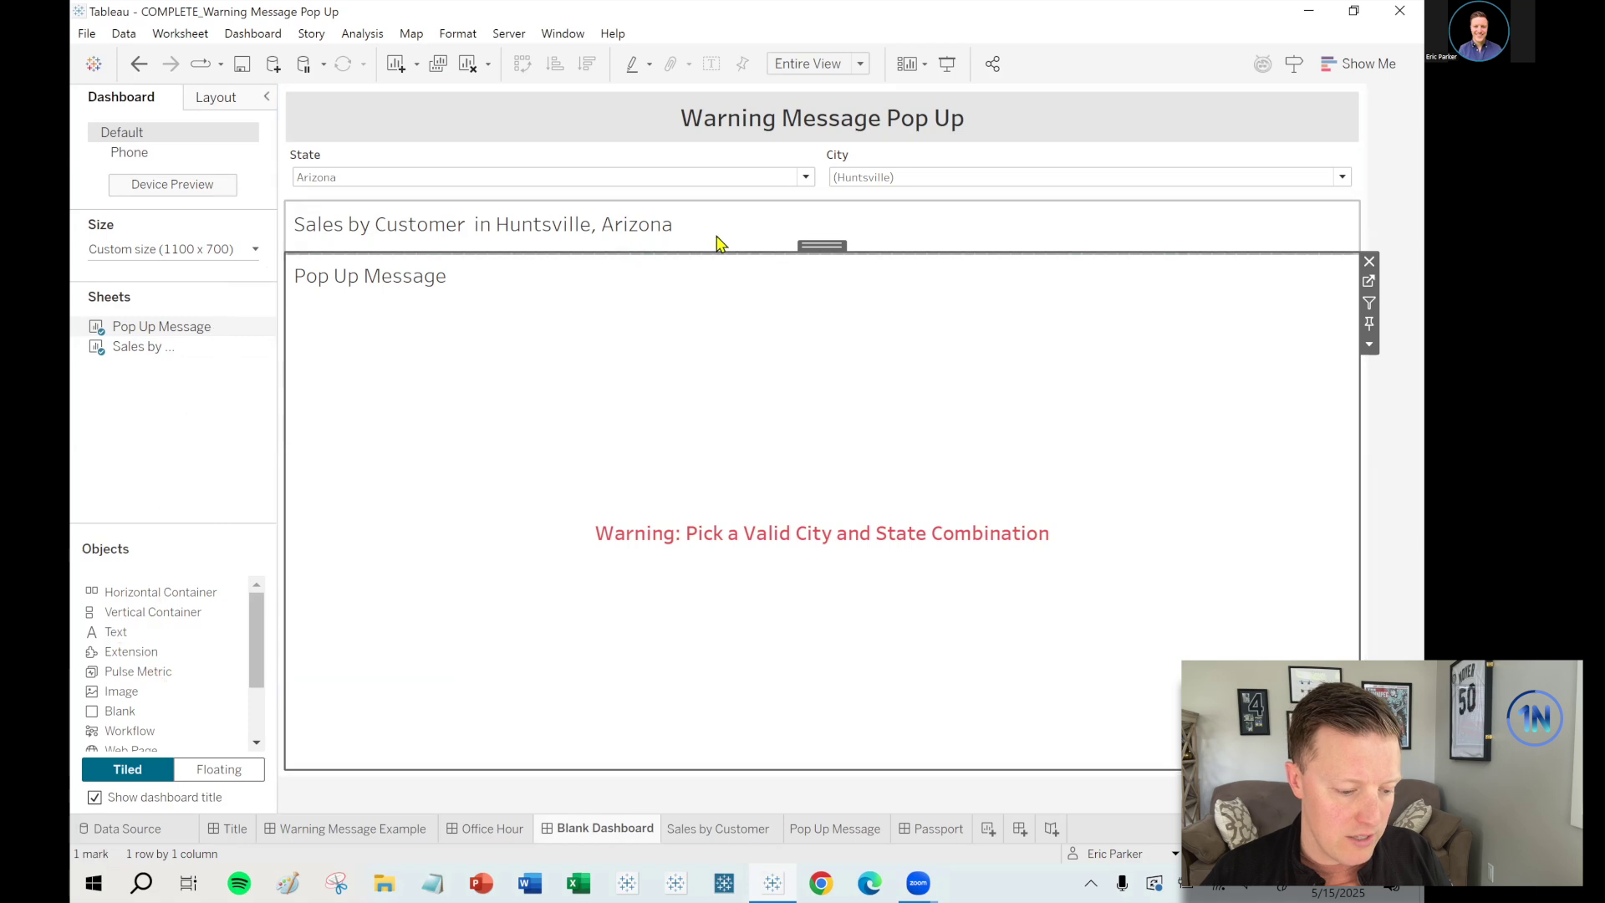
pyautogui.click(716, 240)
pyautogui.click(778, 324)
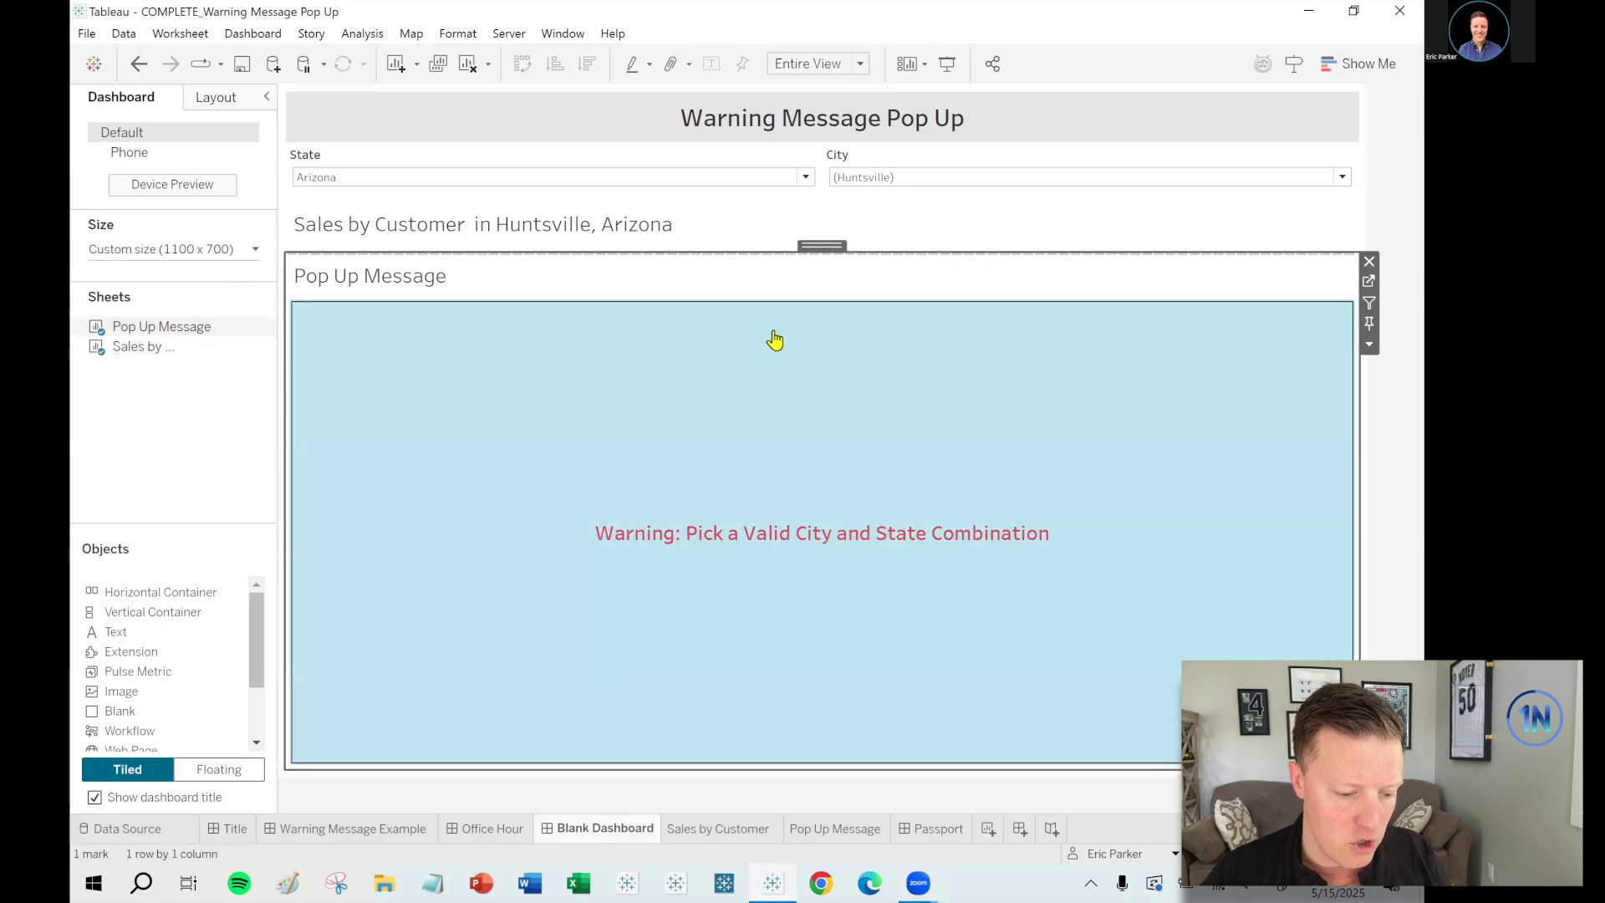
pyautogui.click(775, 339)
pyautogui.click(821, 243)
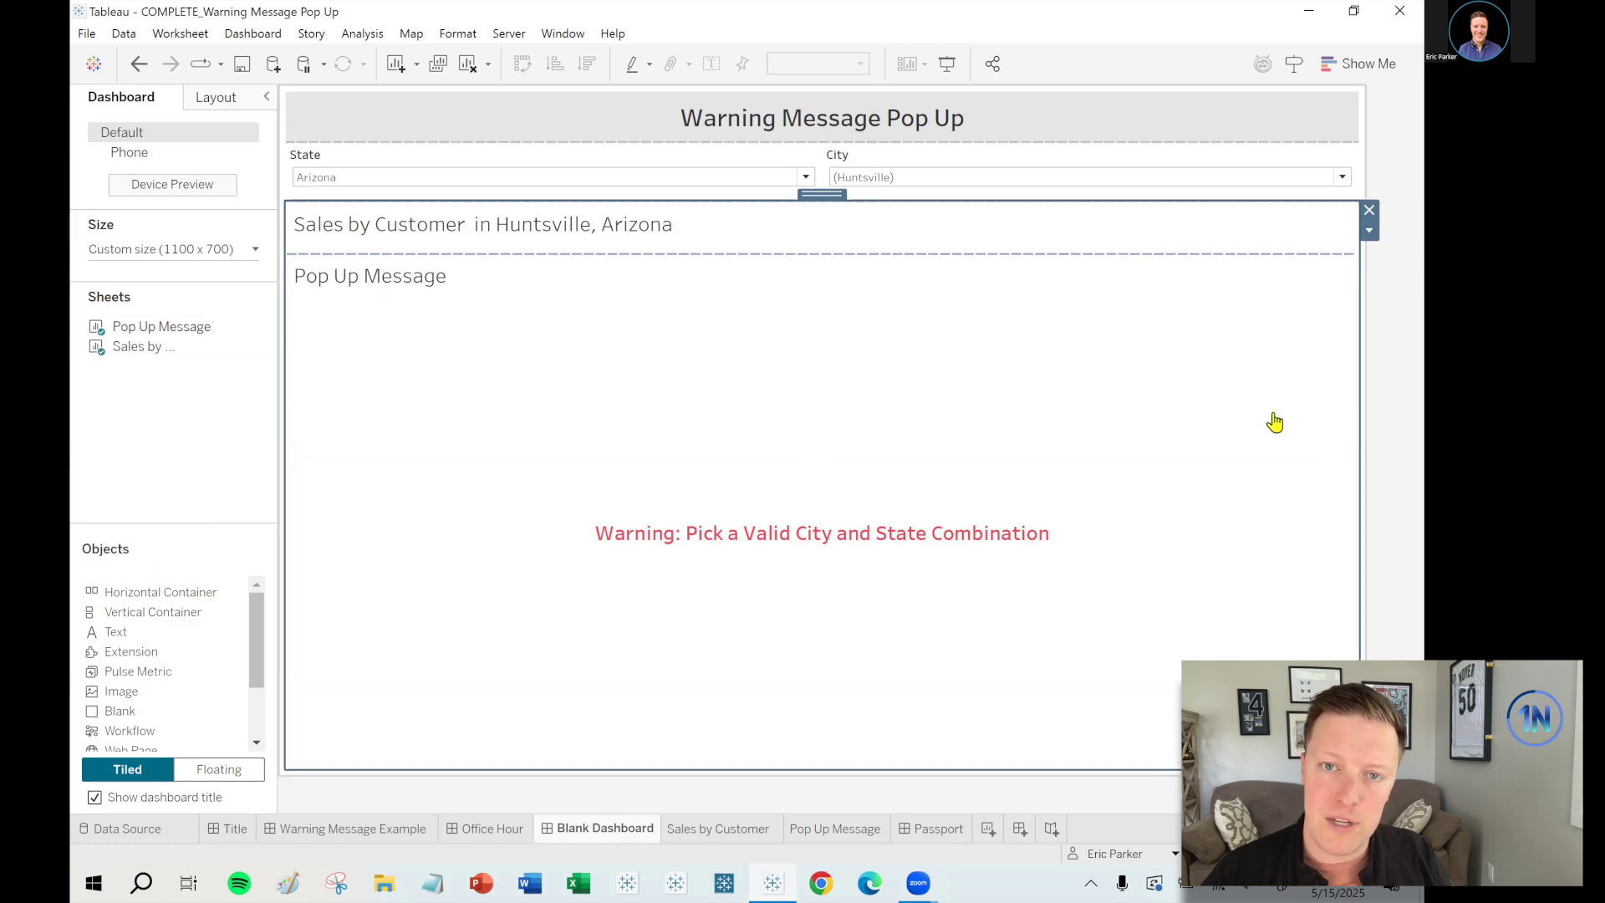
# - Hide the Pop Up Message sheet's title on the dashboard
pyautogui.click(301, 337)
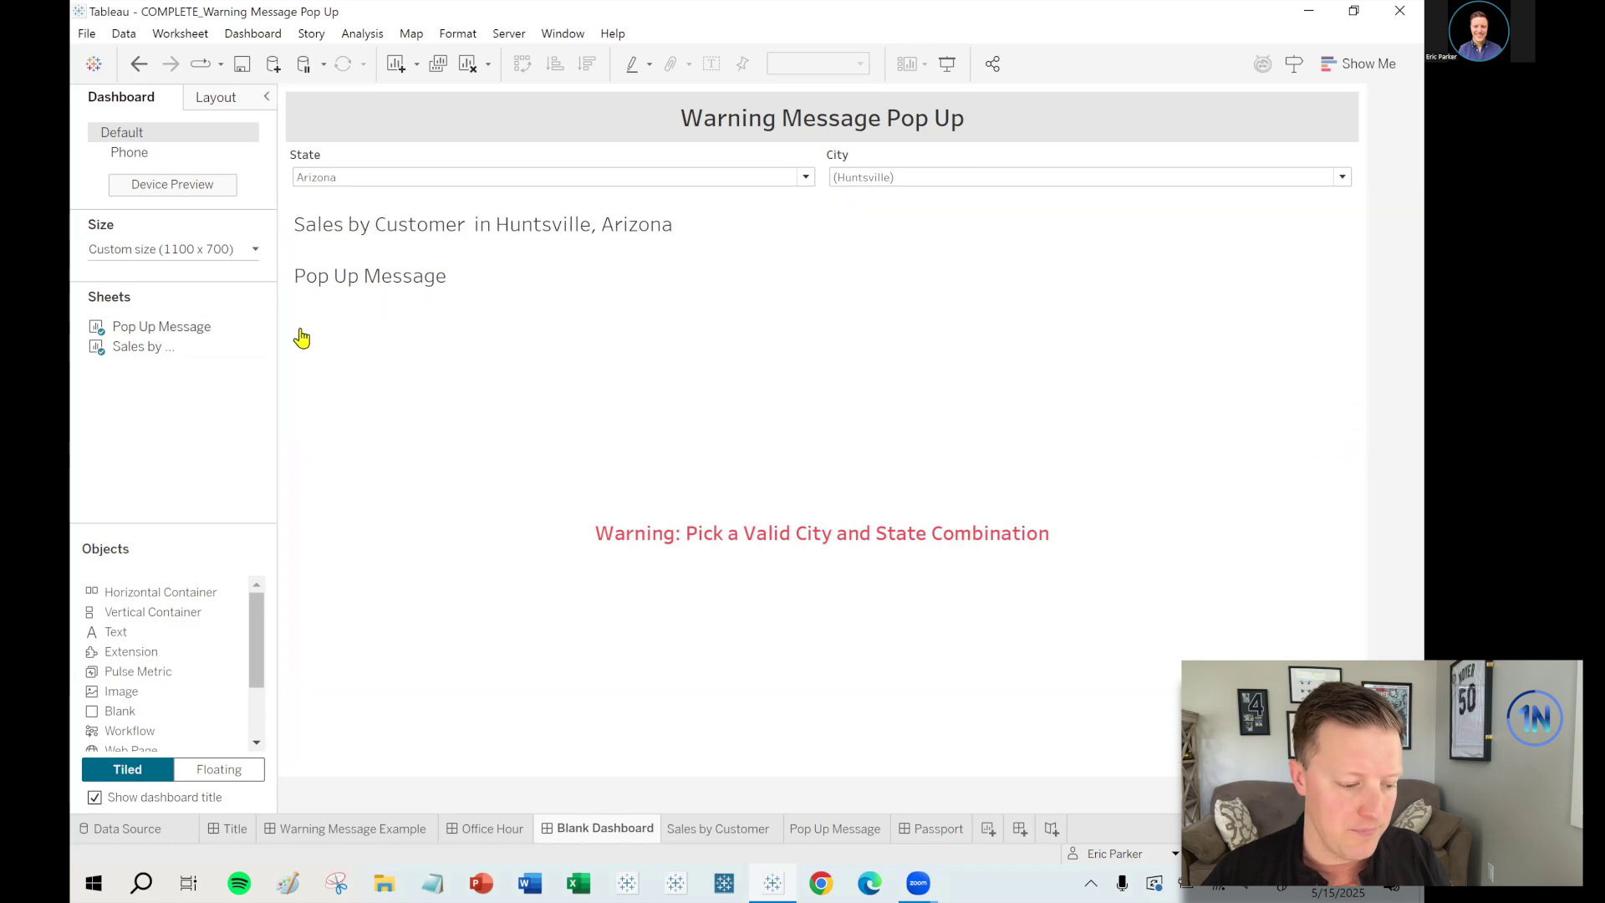
pyautogui.rightClick(370, 285)
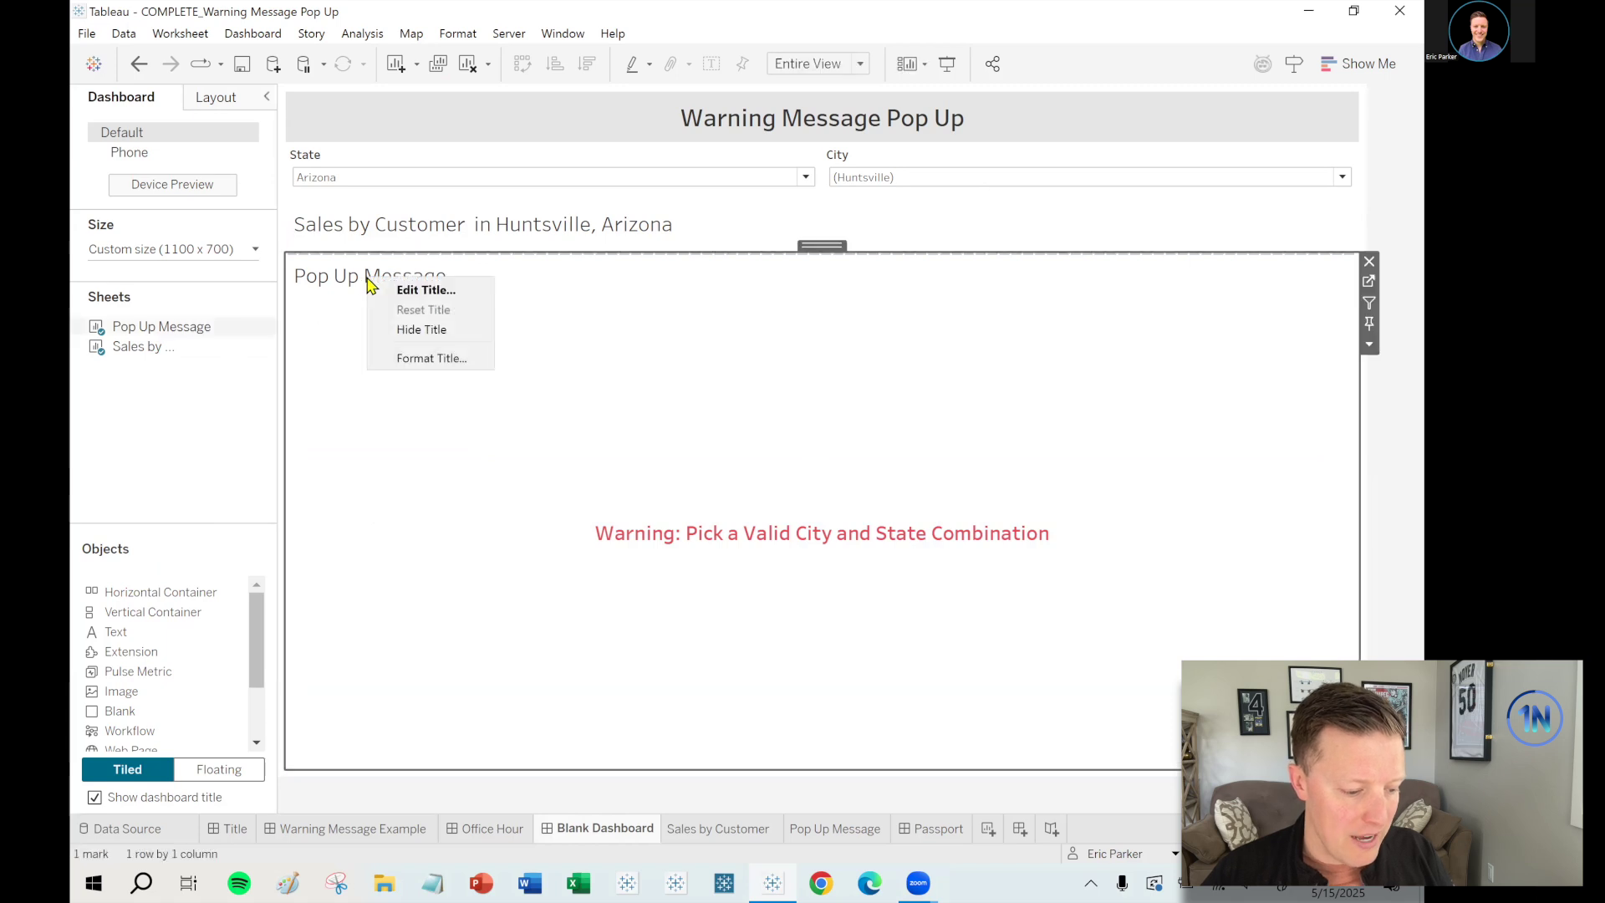
pyautogui.click(414, 328)
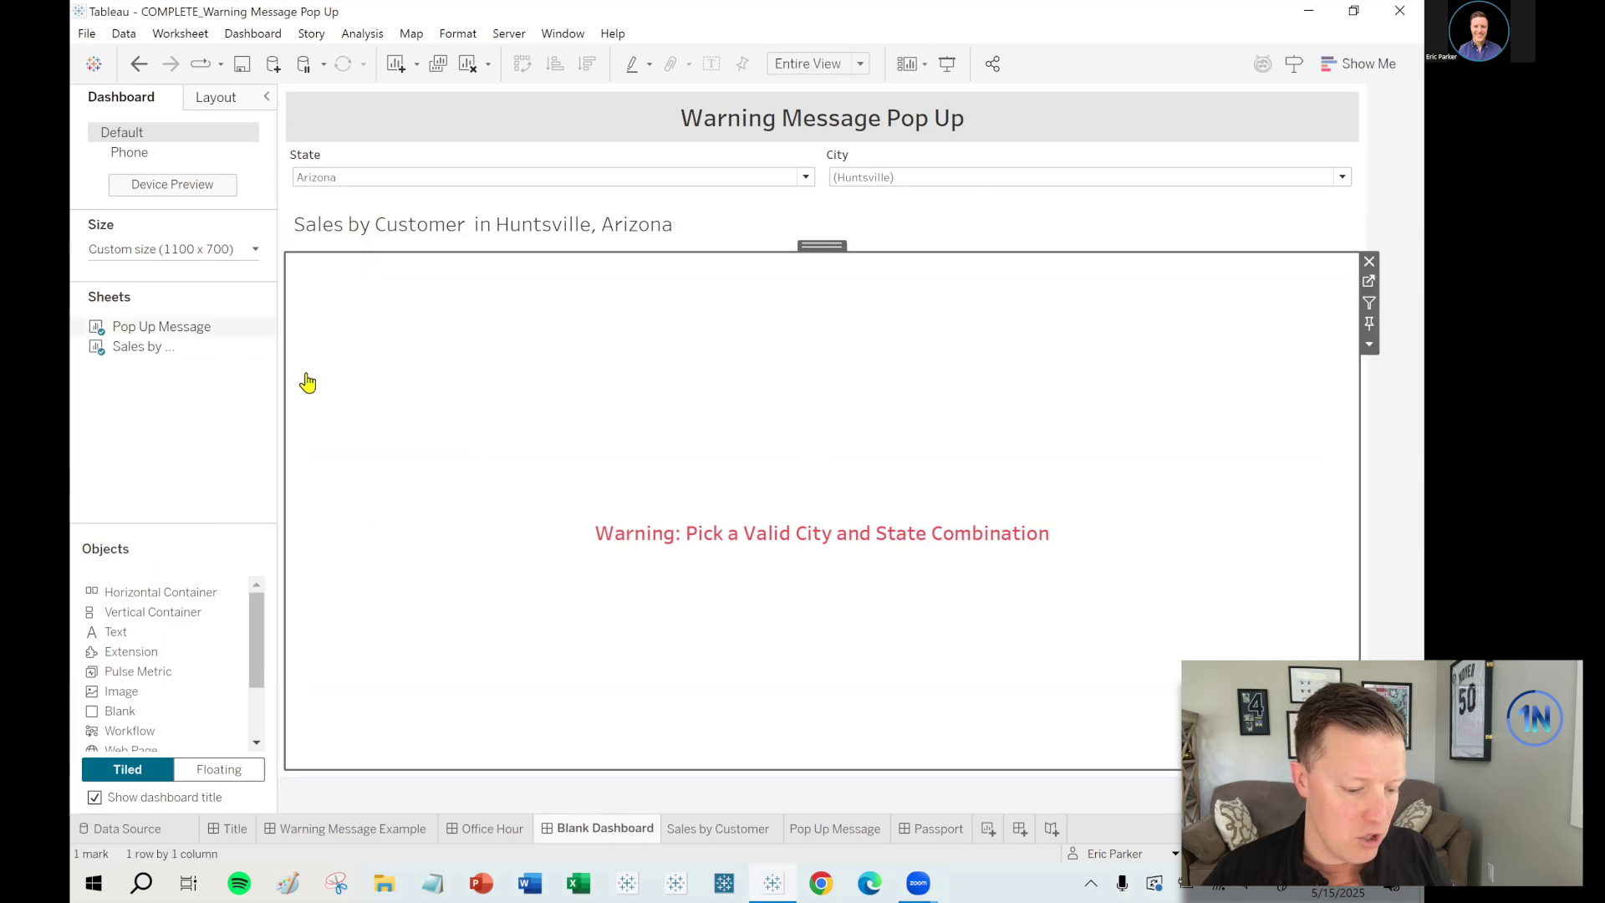
# - Test the City filter with Phoenix, then Peoria, Arizona, leaving Peoria selected
pyautogui.click(889, 178)
pyautogui.click(867, 360)
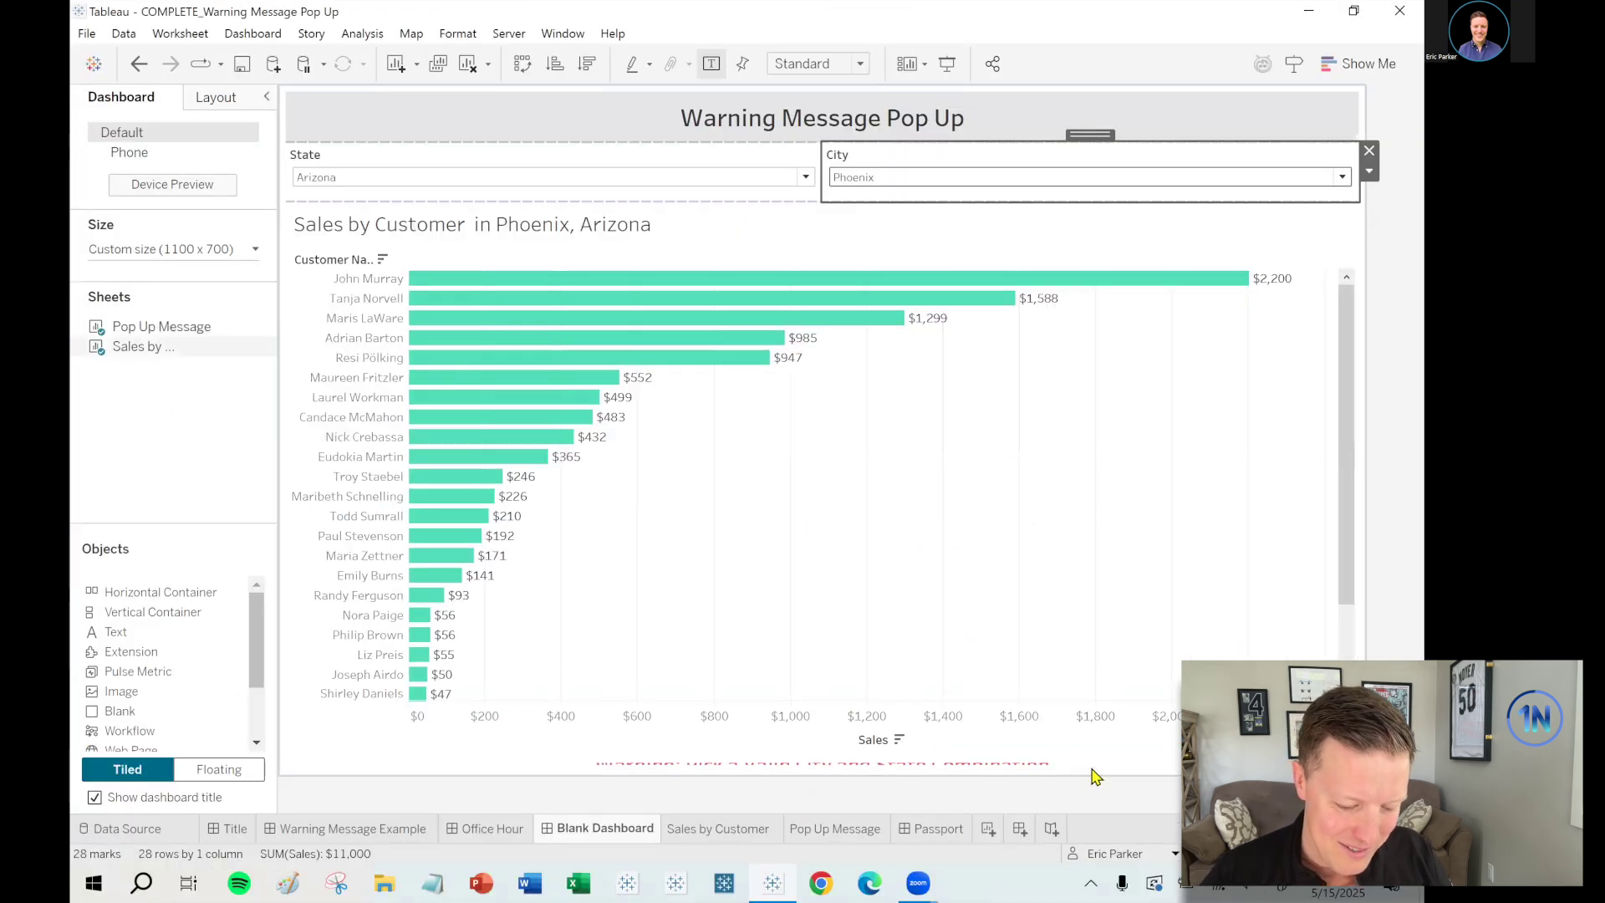
pyautogui.click(865, 181)
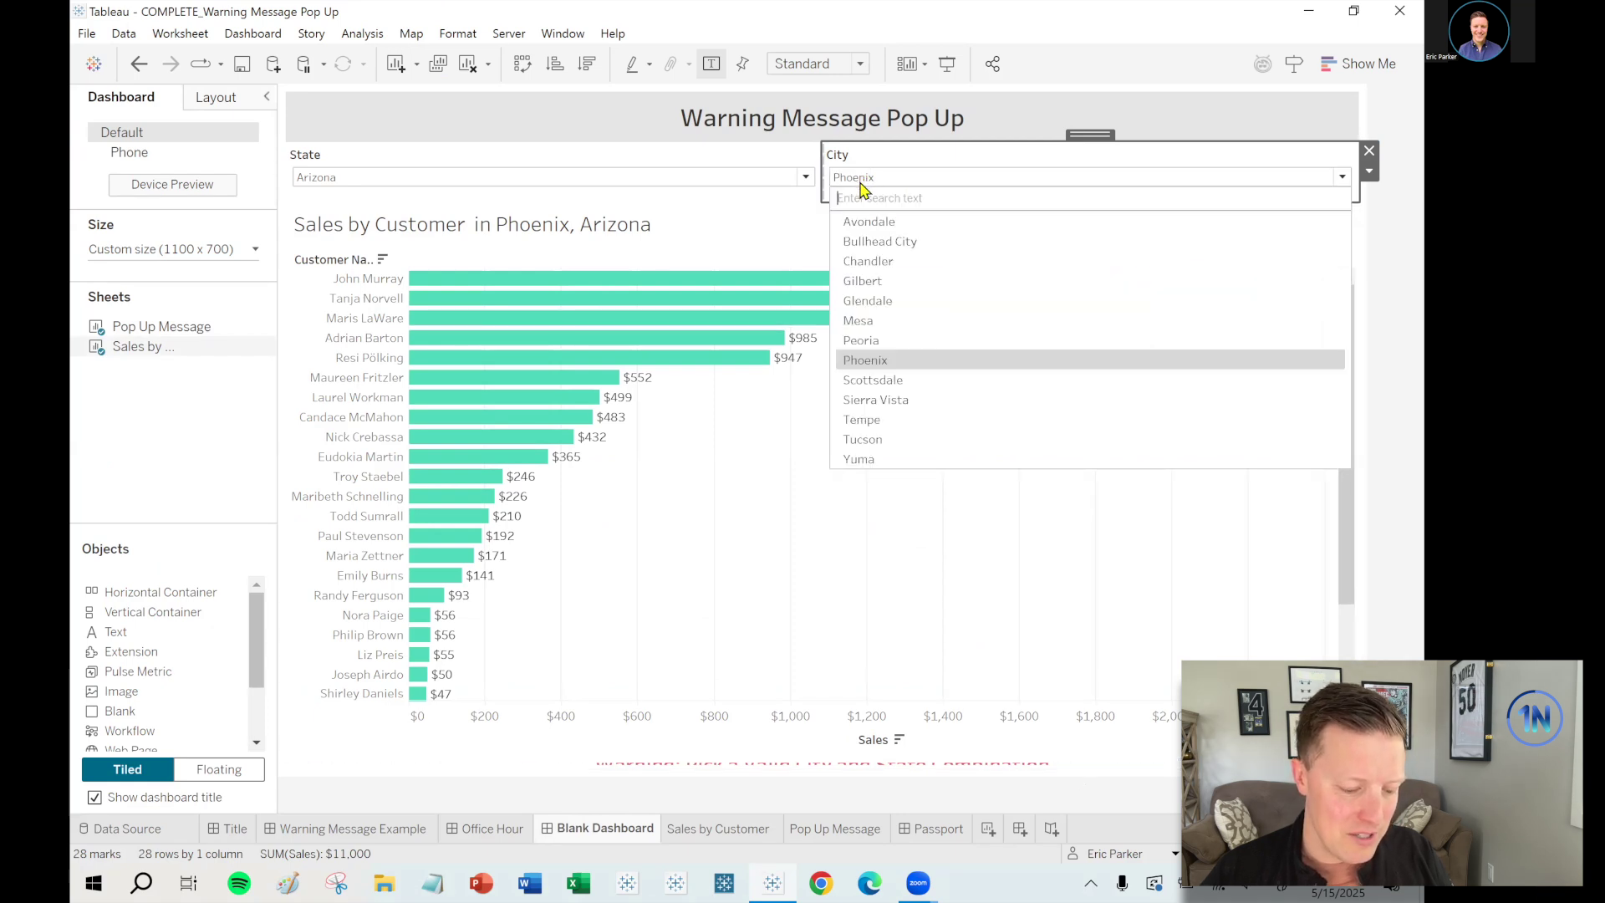
pyautogui.click(885, 341)
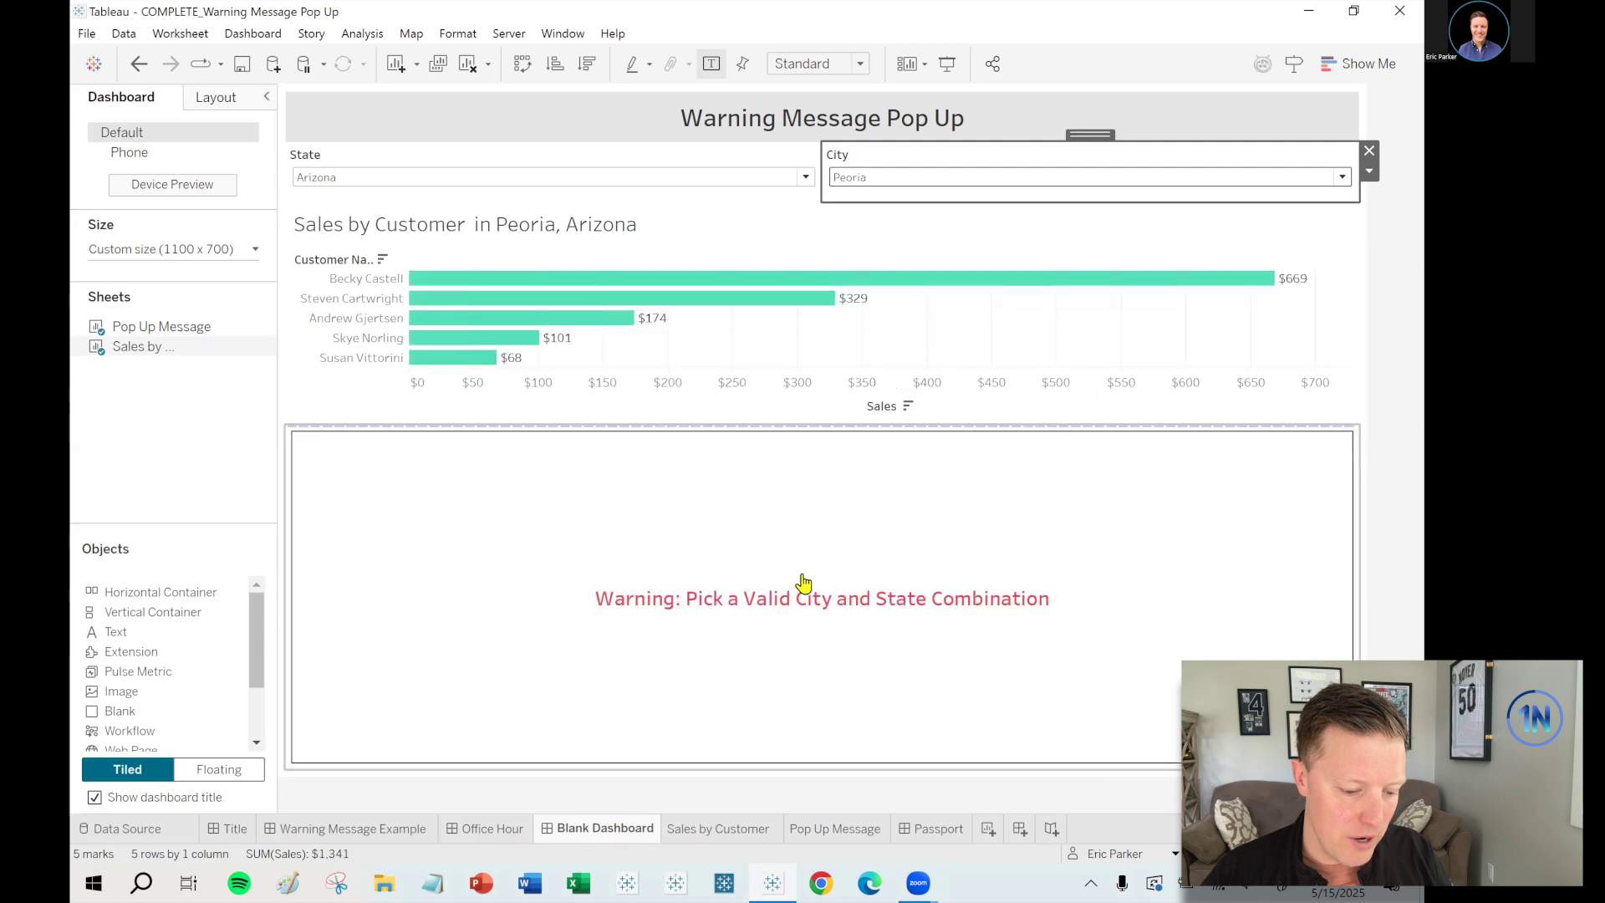
pyautogui.press('Escape')
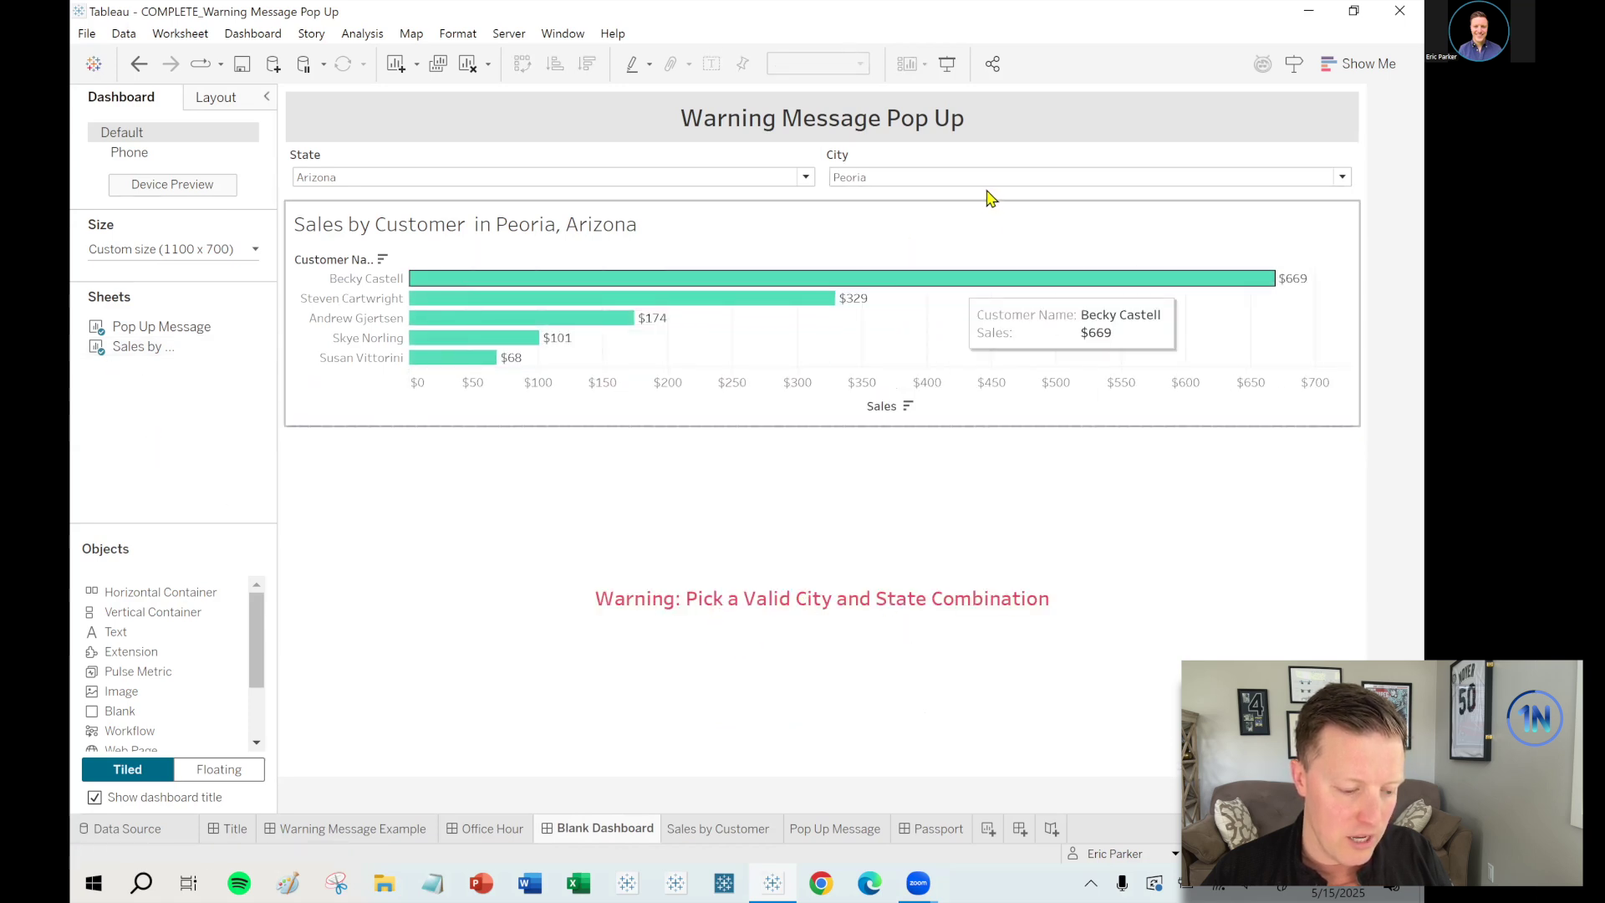
pyautogui.moveTo(481, 288)
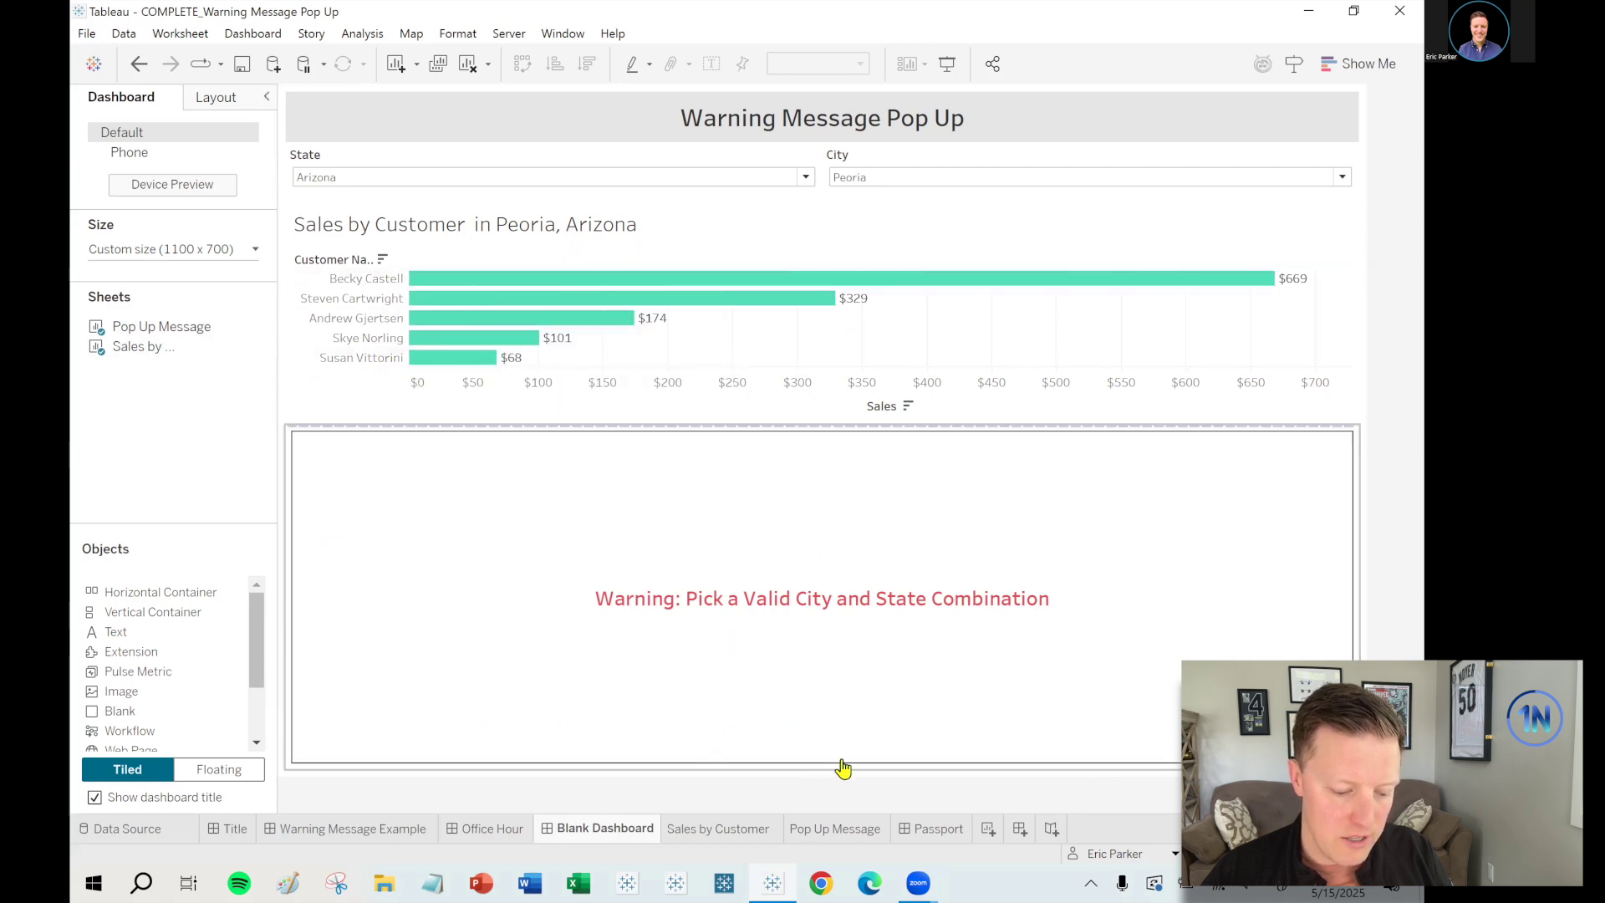
# - Put Pop Up Message on Rows and hide its header so only the centred red warning shows
pyautogui.click(835, 828)
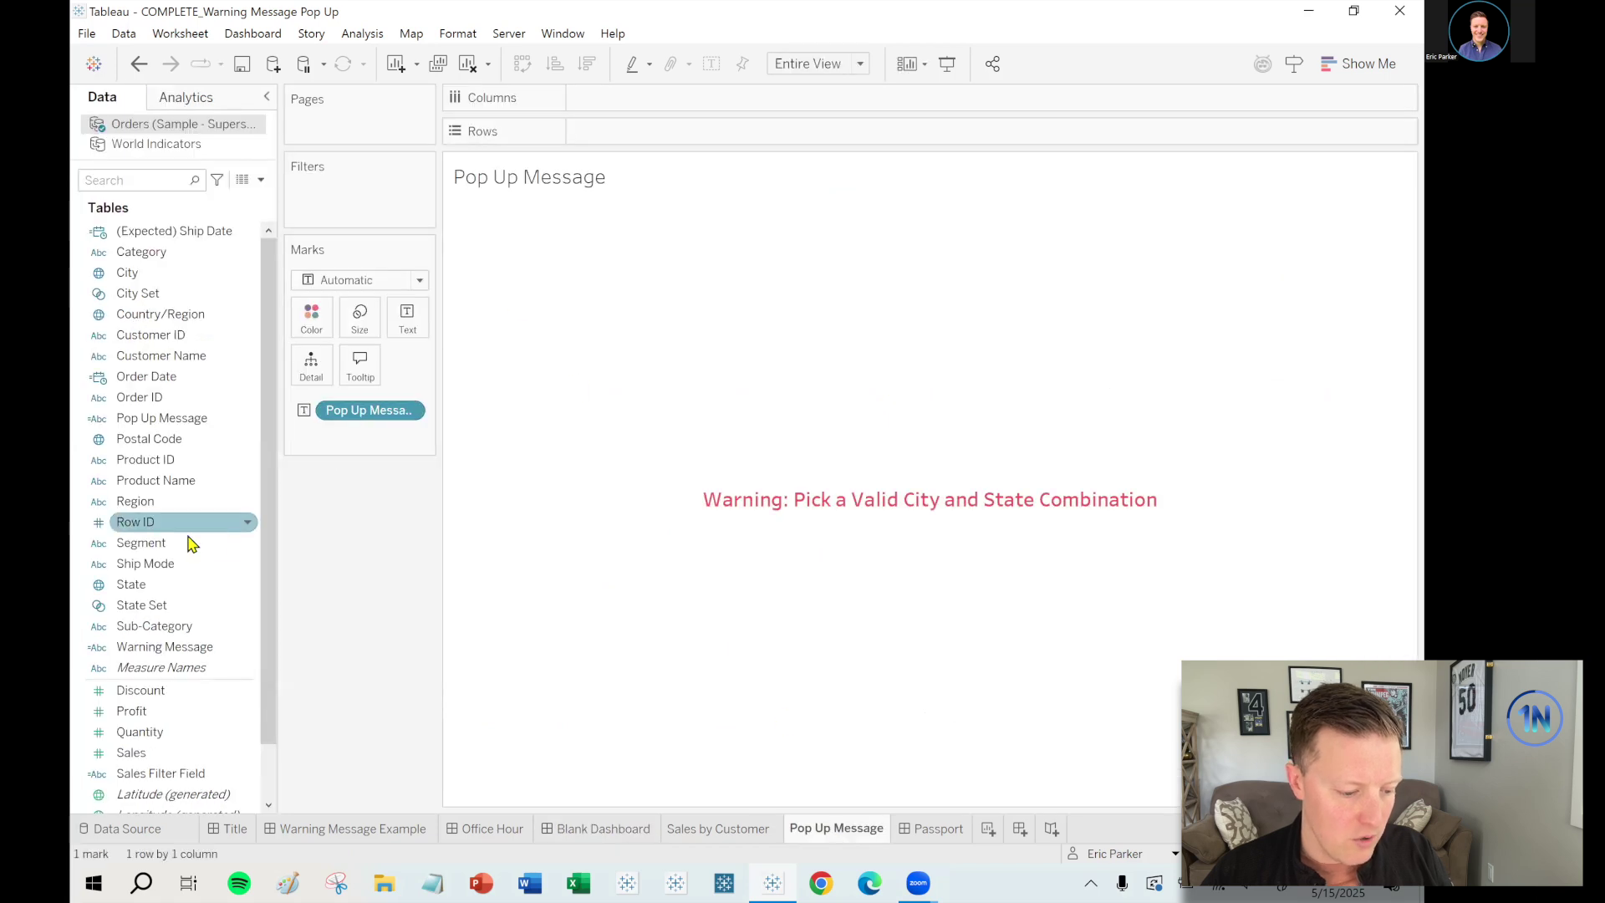
pyautogui.moveTo(158, 418); pyautogui.dragTo(763, 132)
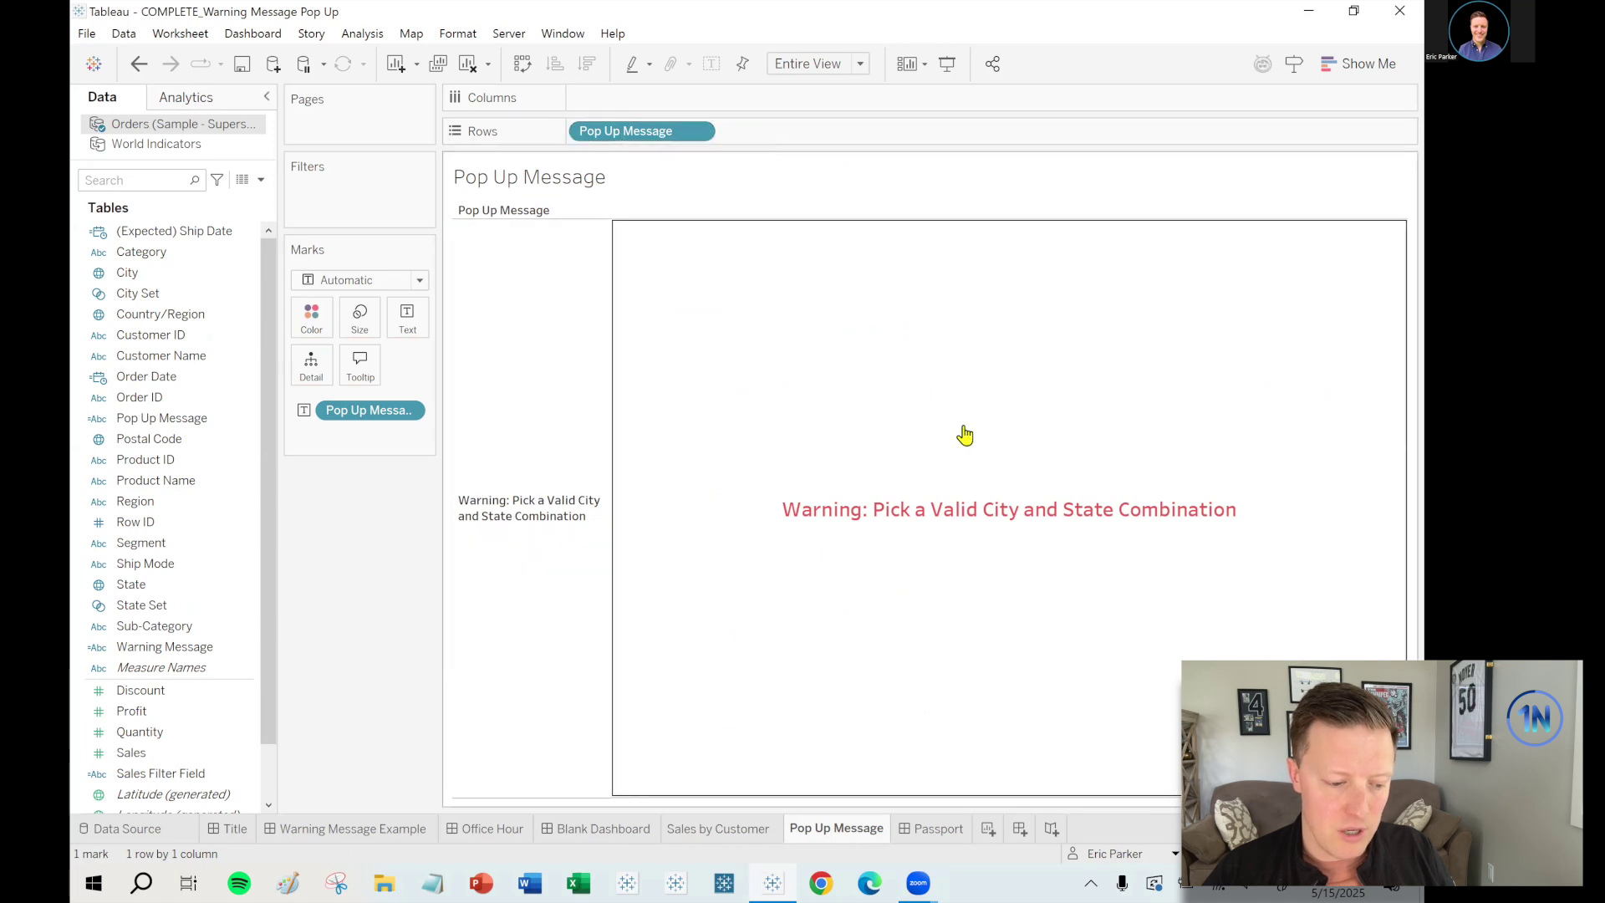
pyautogui.moveTo(518, 484); pyautogui.dragTo(687, 272)
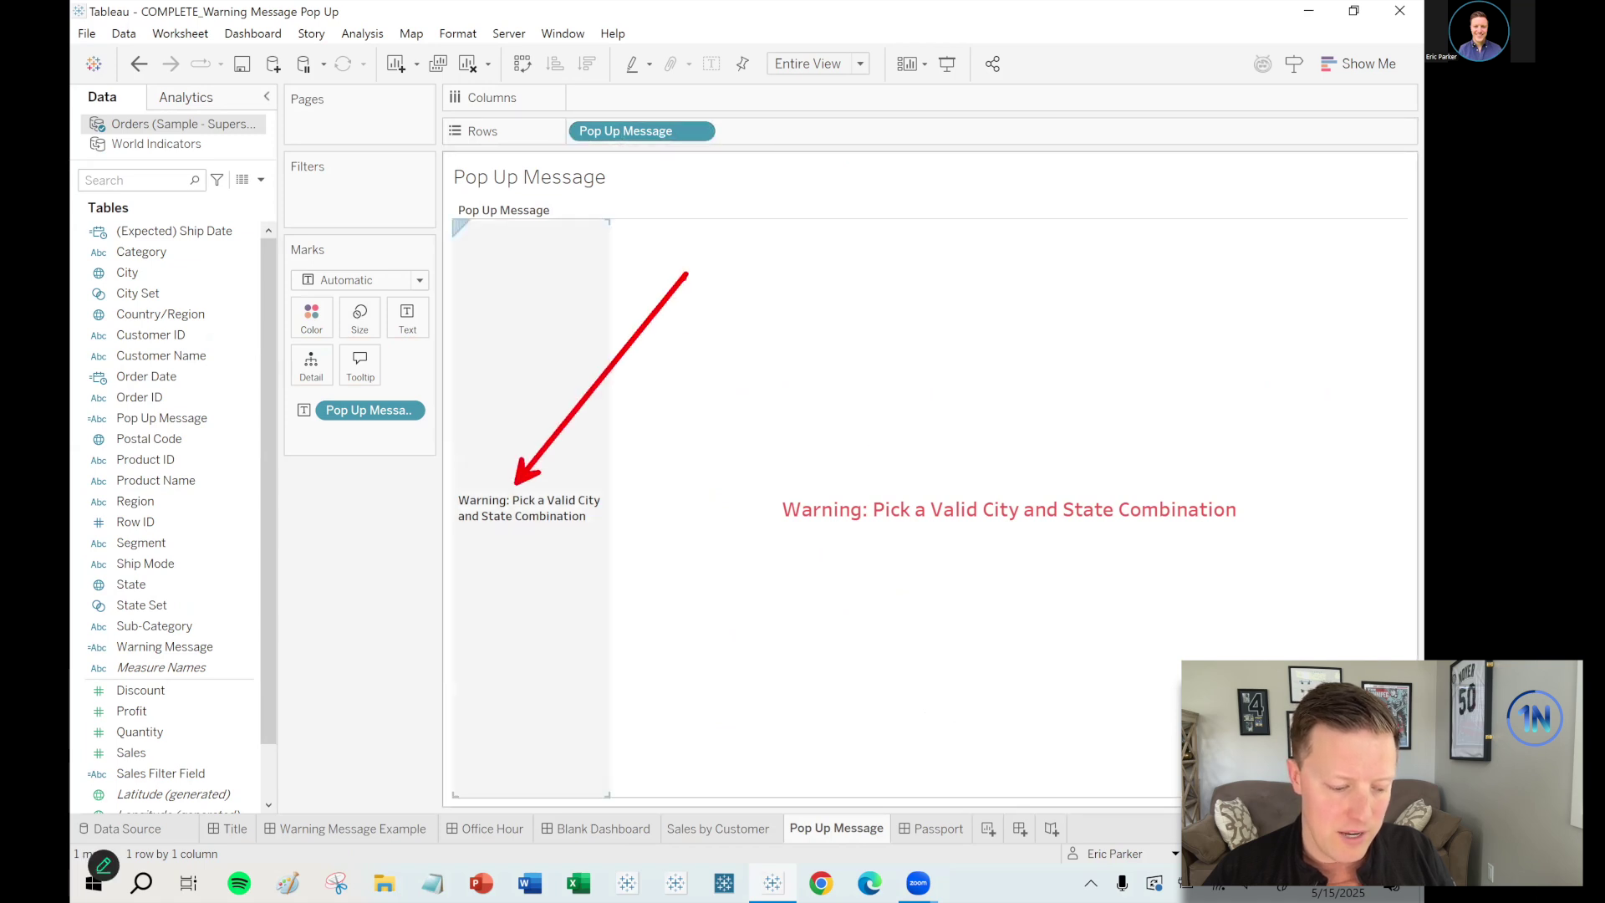
pyautogui.moveTo(833, 448); pyautogui.dragTo(421, 219)
pyautogui.press('Escape')
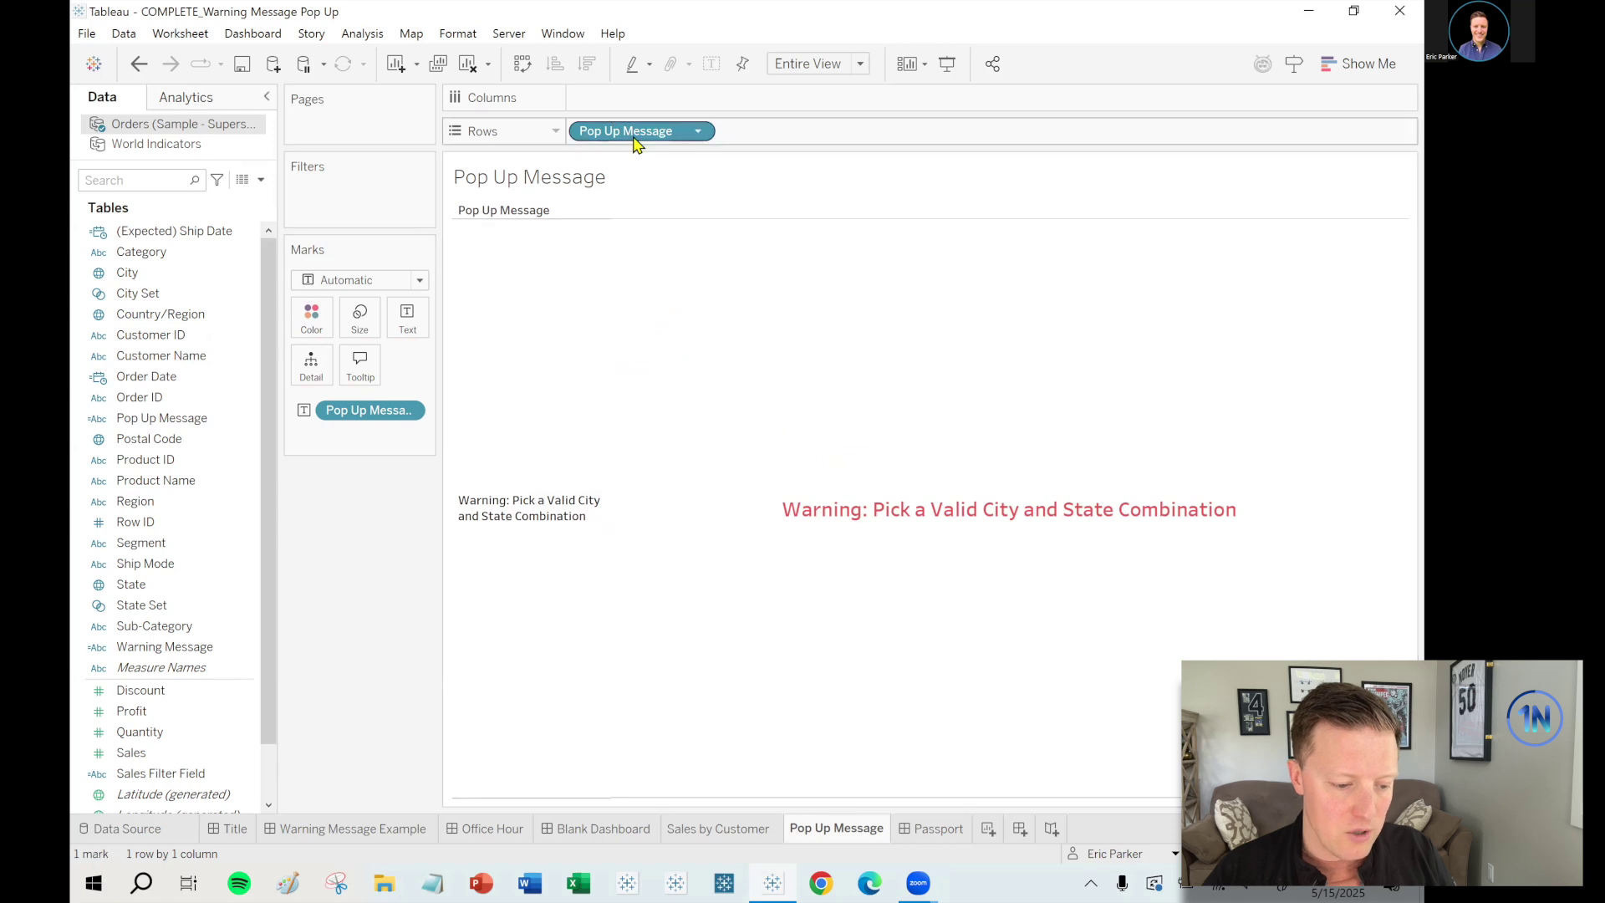
pyautogui.rightClick(633, 131)
pyautogui.click(735, 290)
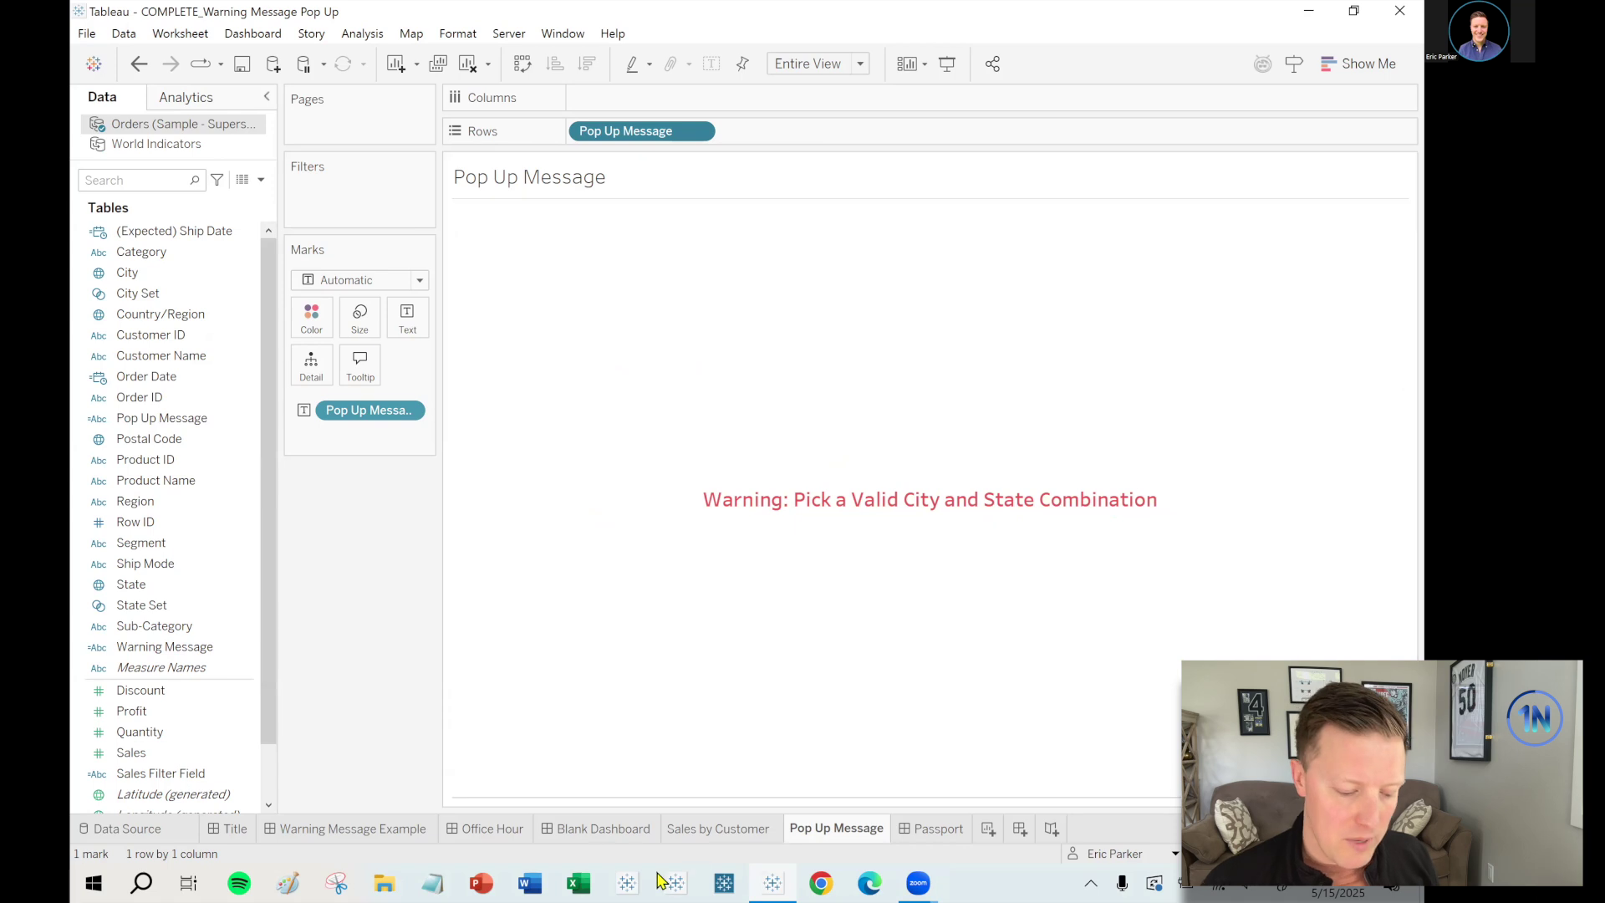
# - On the Warning Message Pop Up dashboard, switch City to Phoenix, then back to Peoria
pyautogui.click(607, 829)
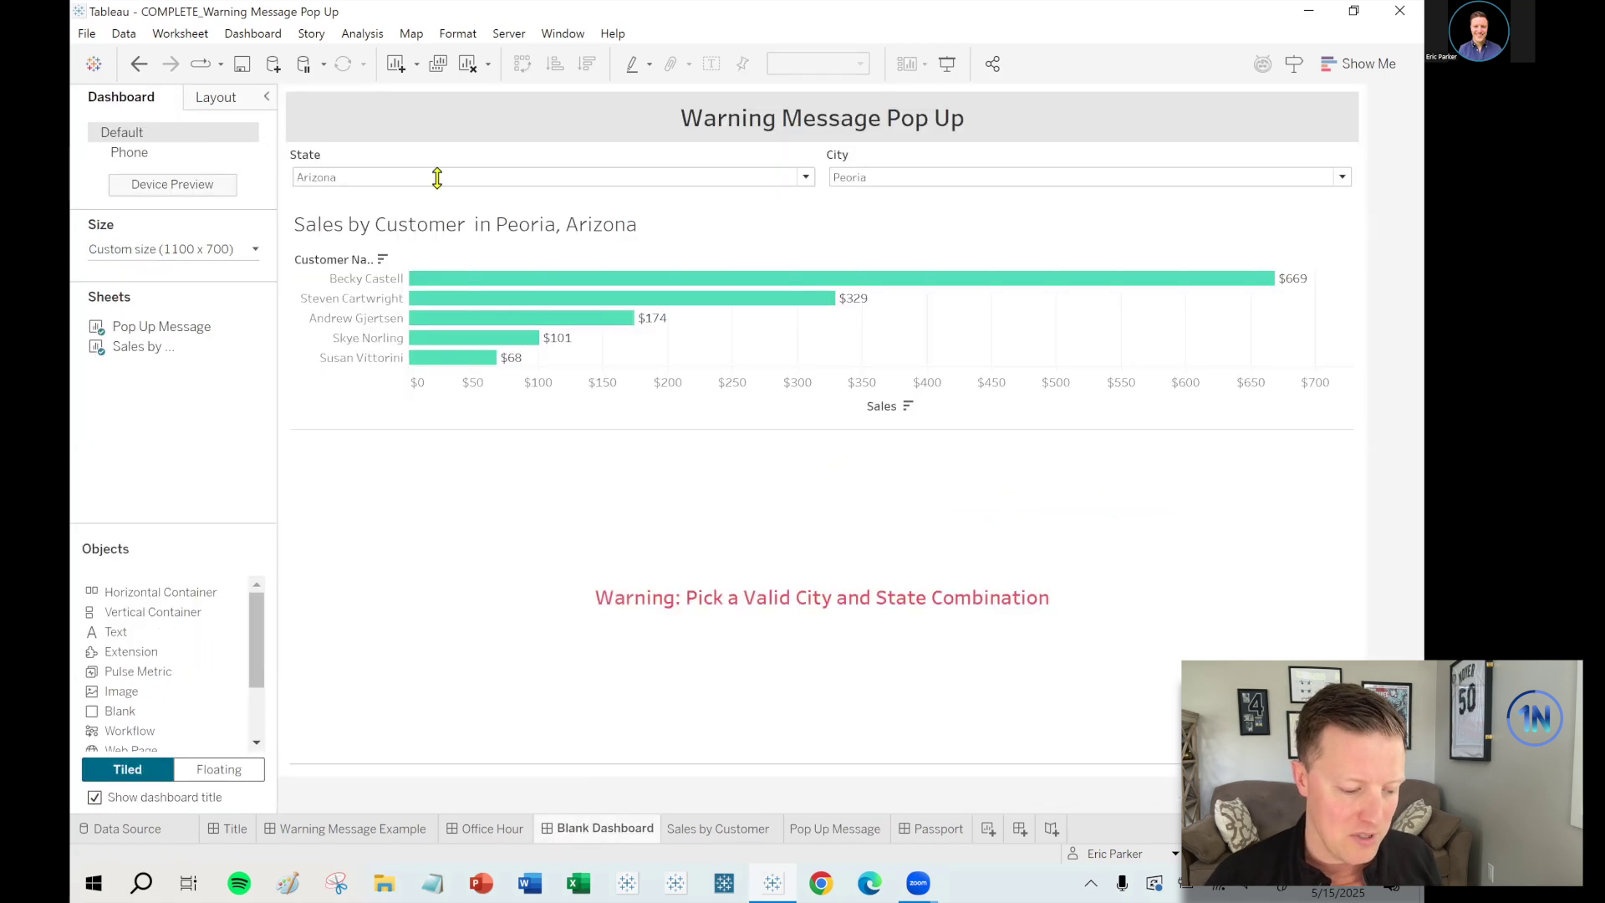
pyautogui.click(902, 181)
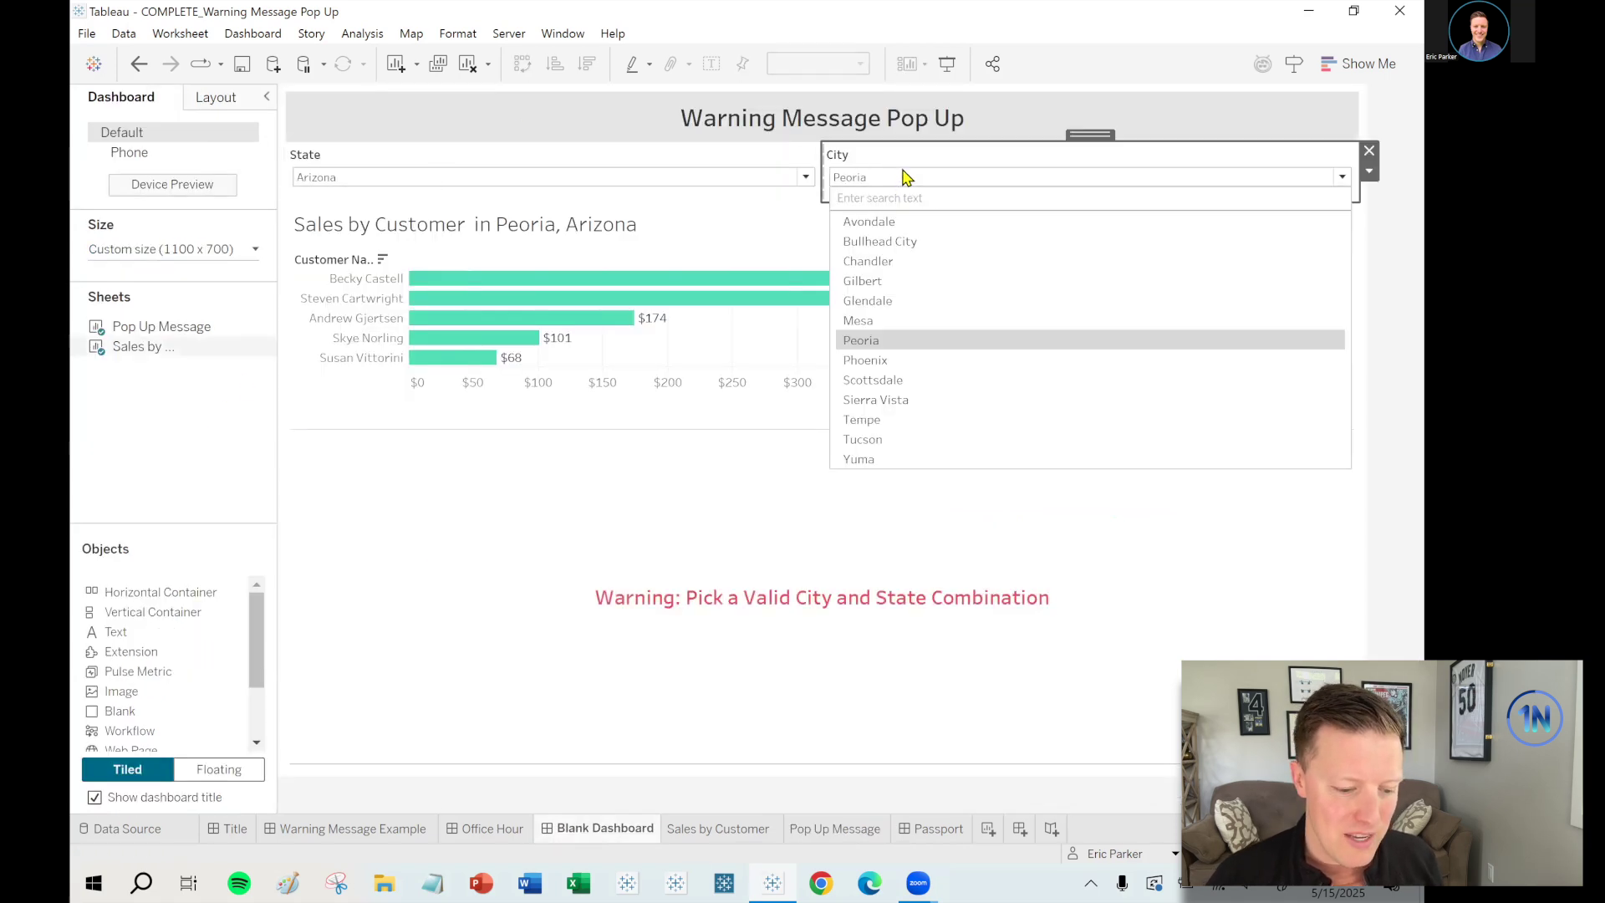
pyautogui.click(903, 361)
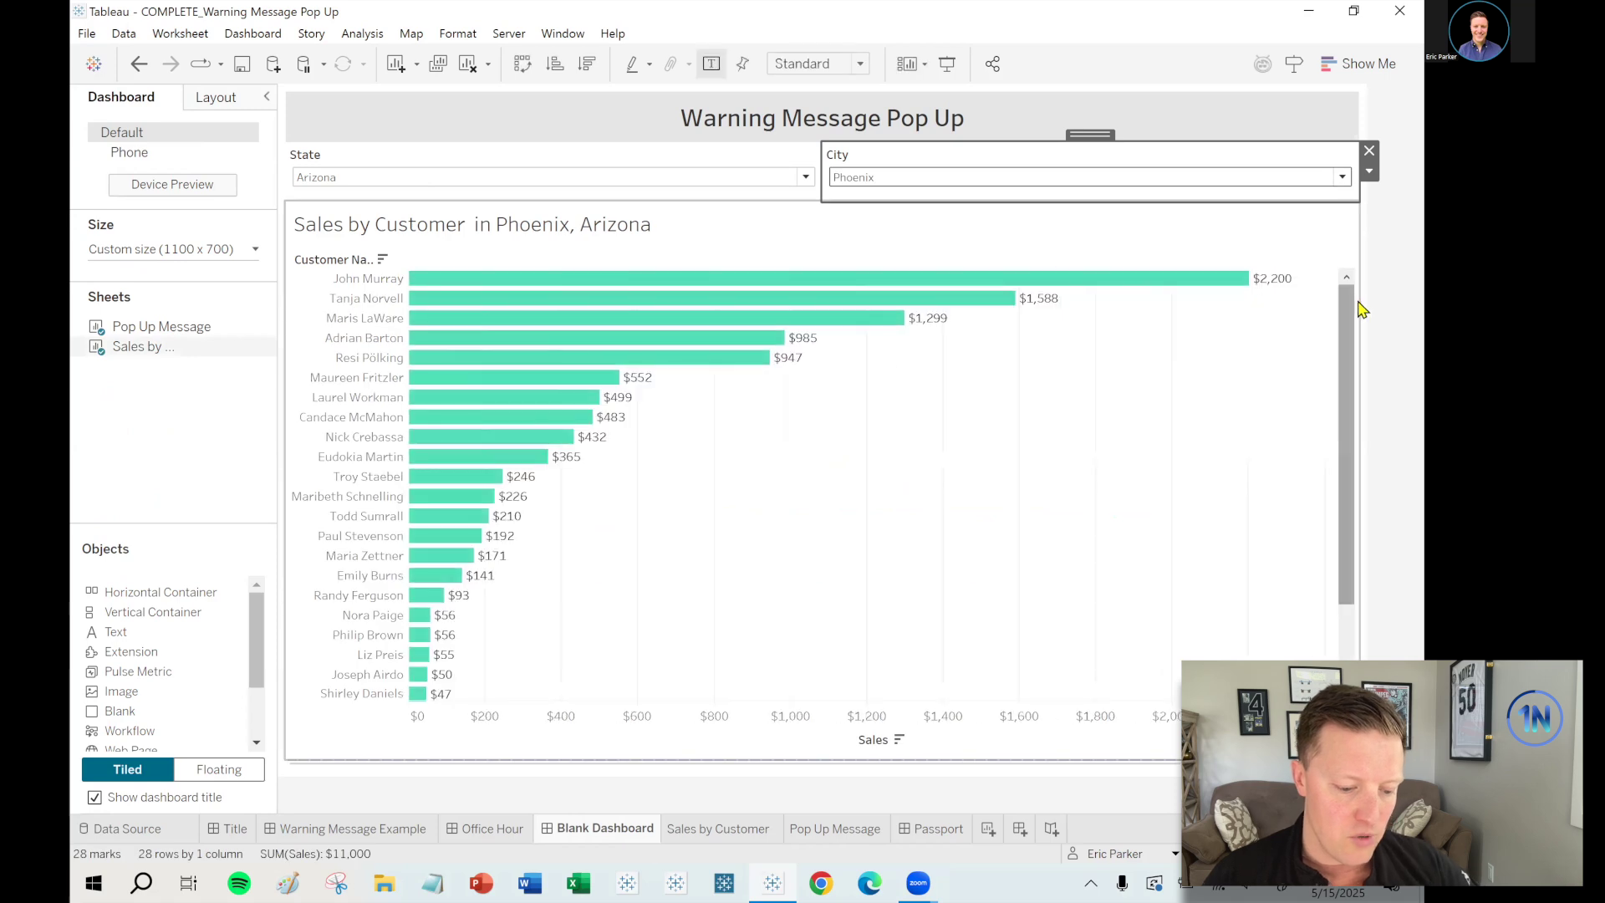
pyautogui.click(1394, 310)
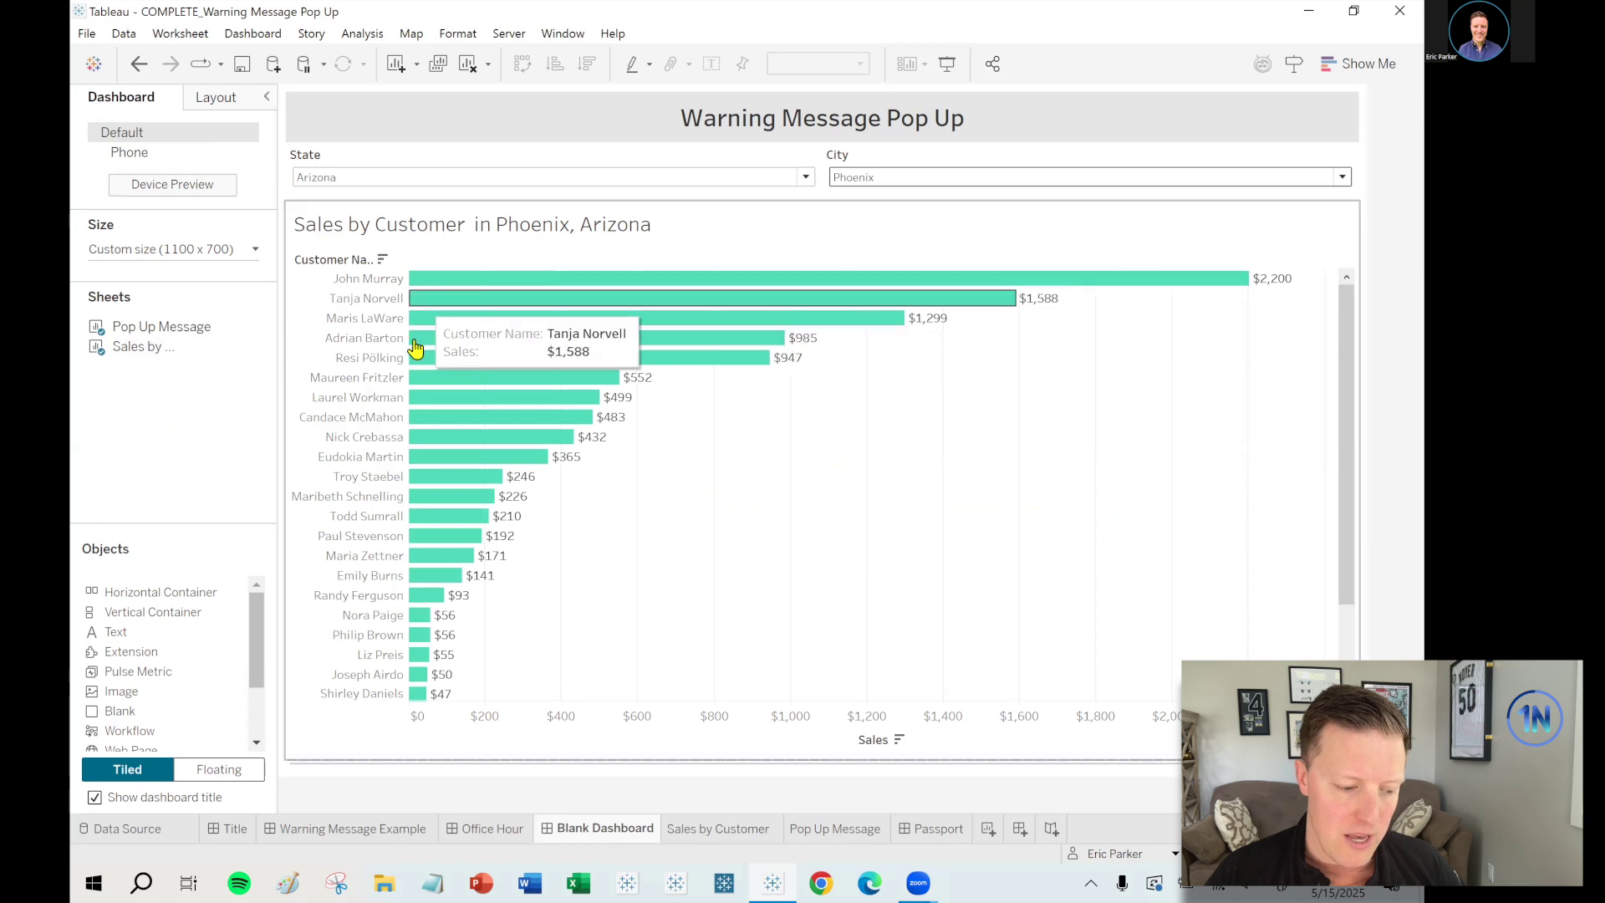
pyautogui.moveTo(1349, 366); pyautogui.dragTo(1207, 179)
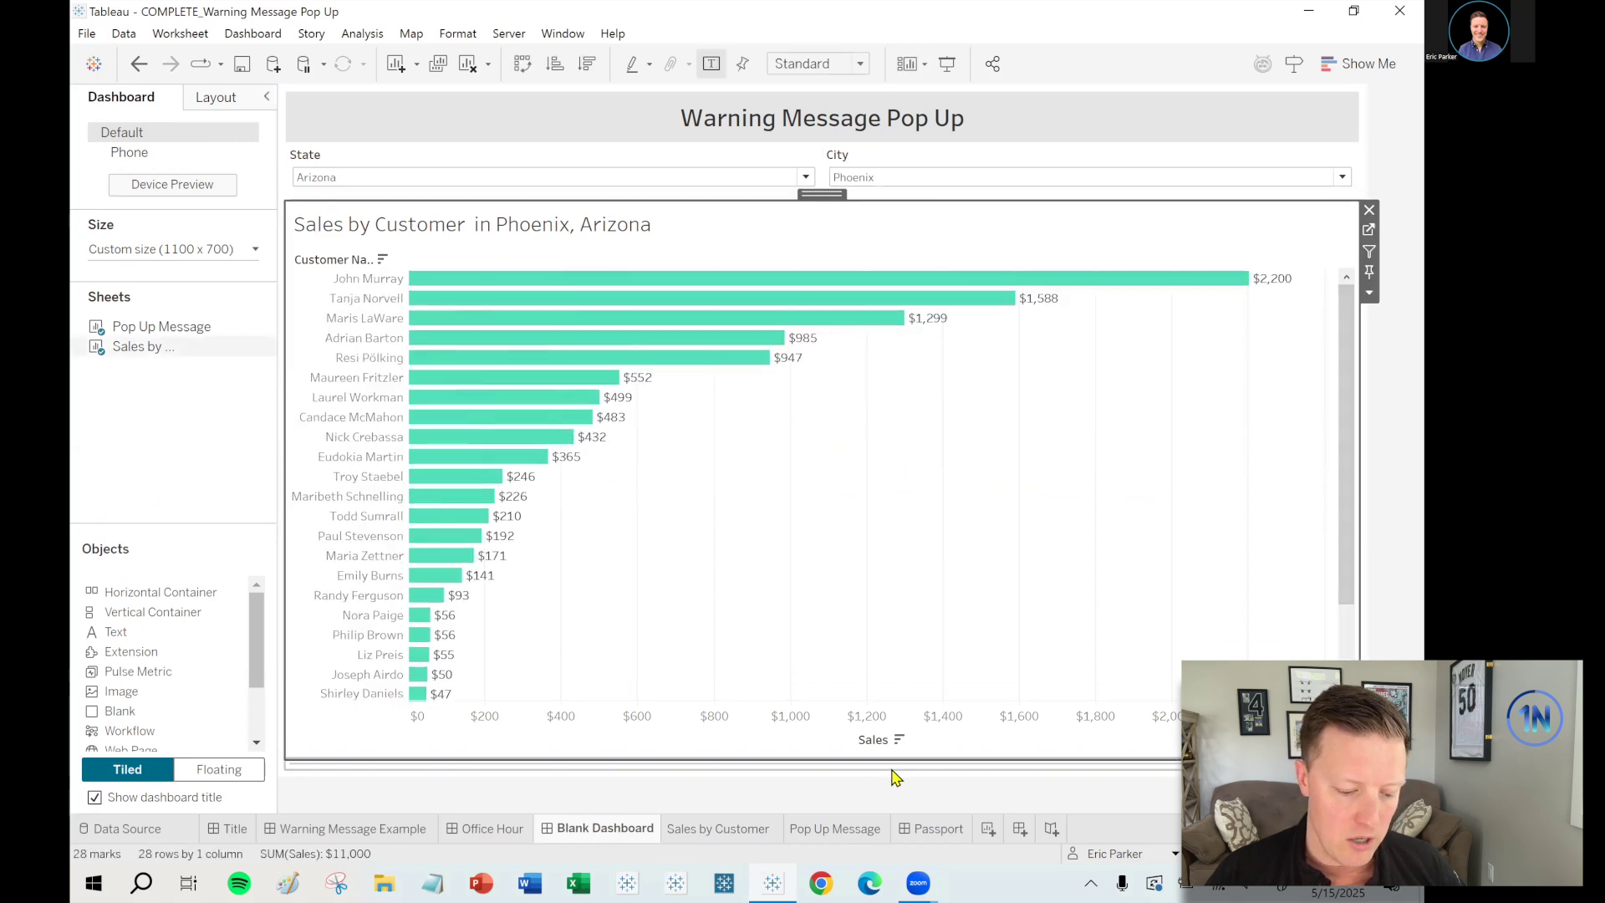
pyautogui.click(995, 179)
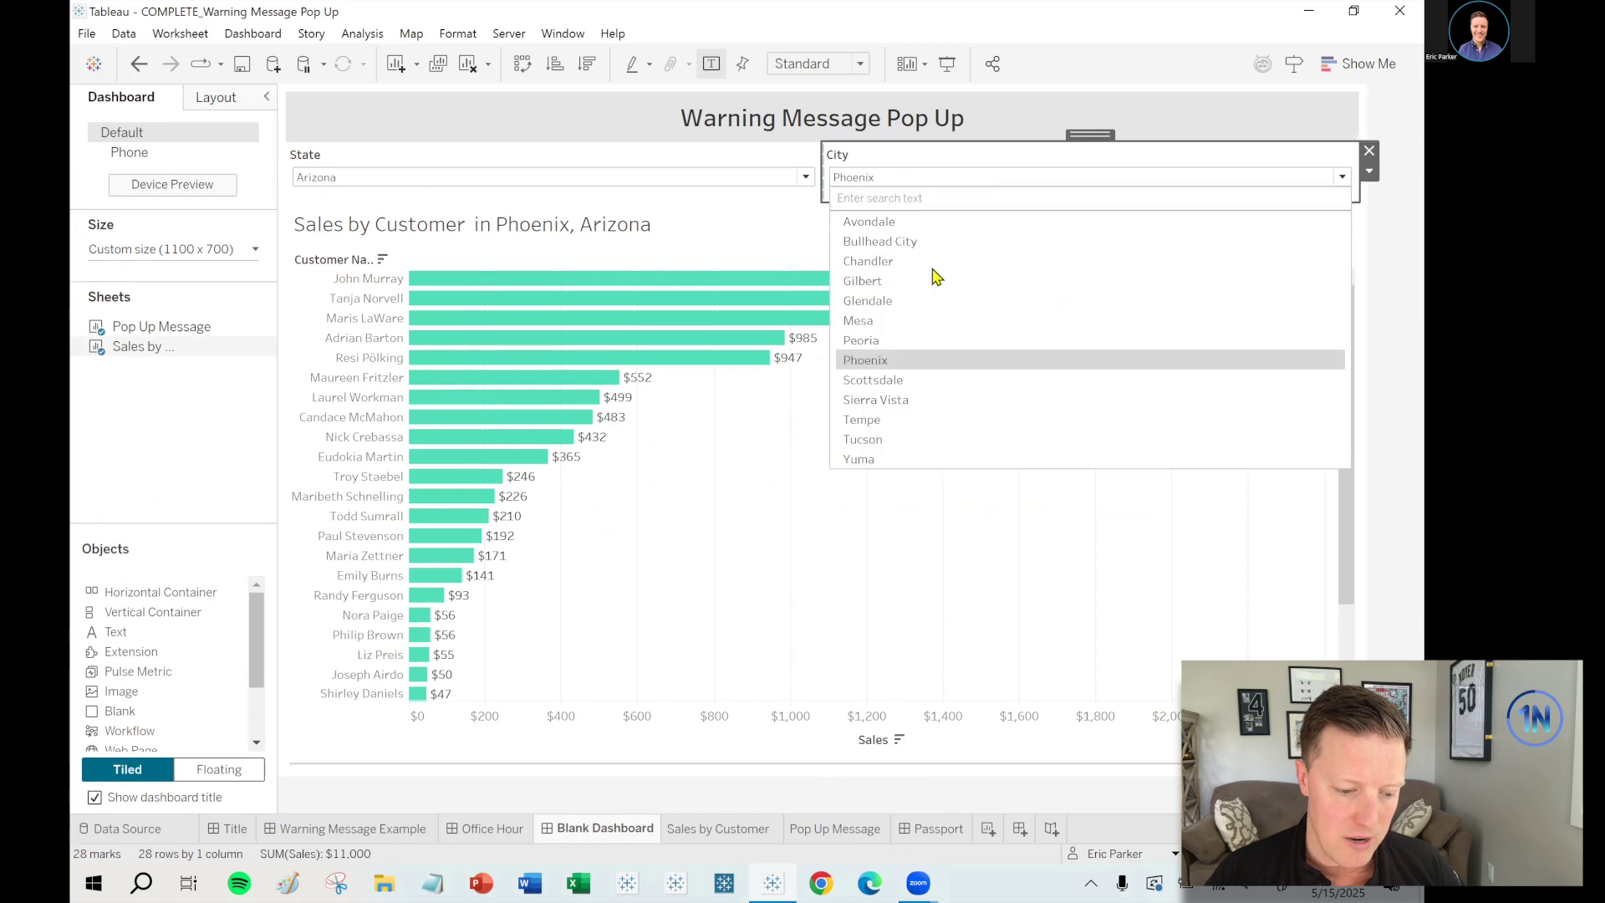
pyautogui.click(889, 342)
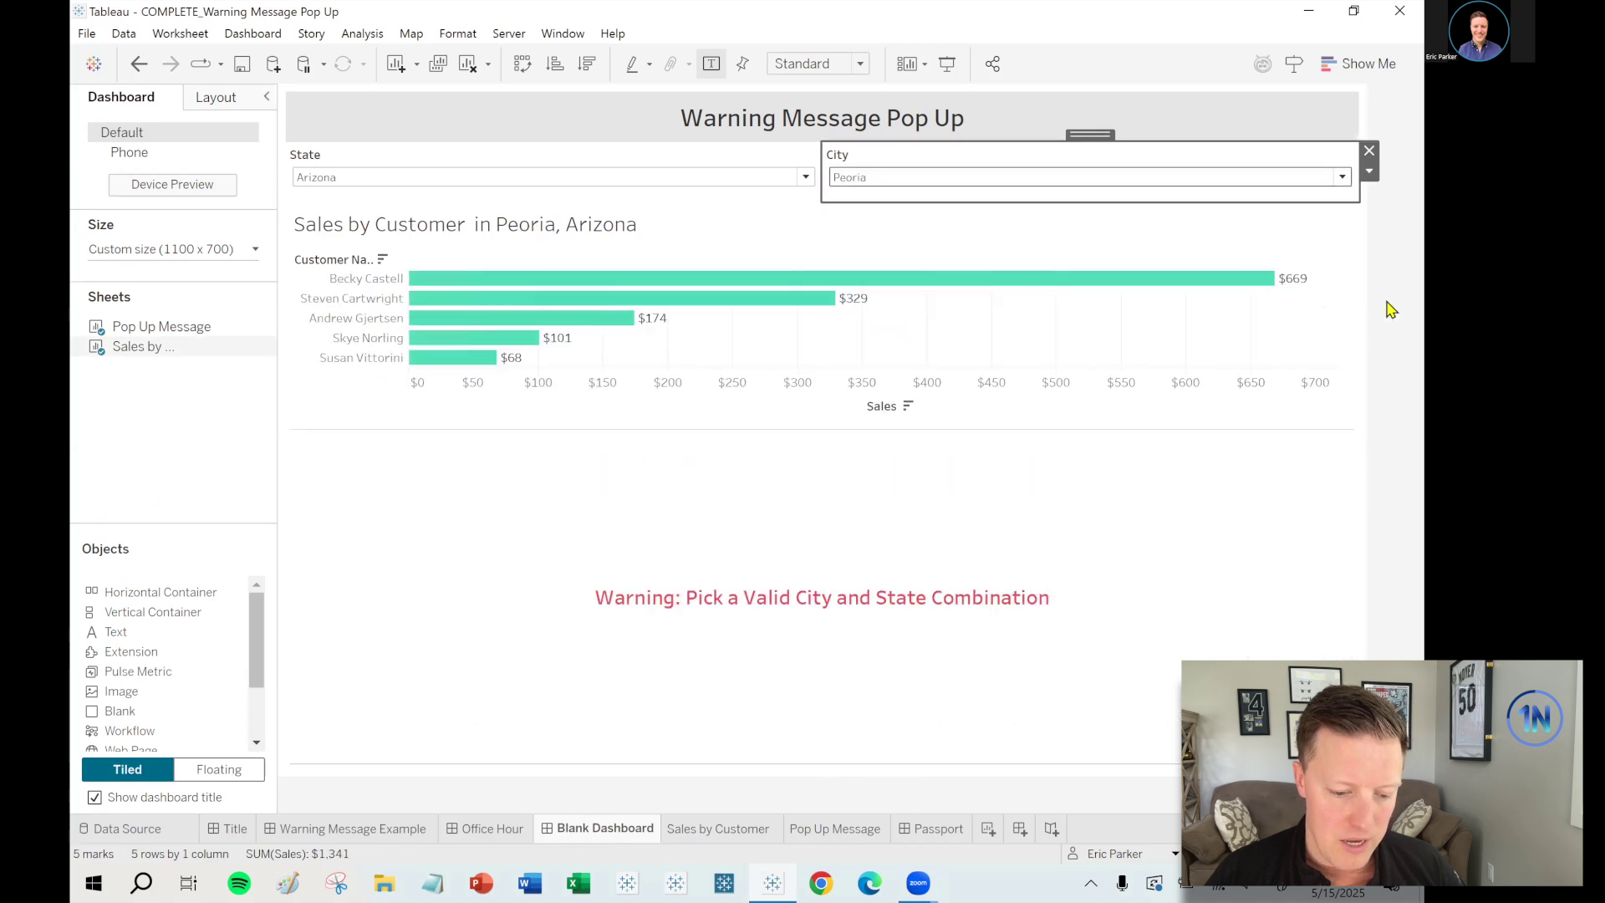
pyautogui.click(735, 642)
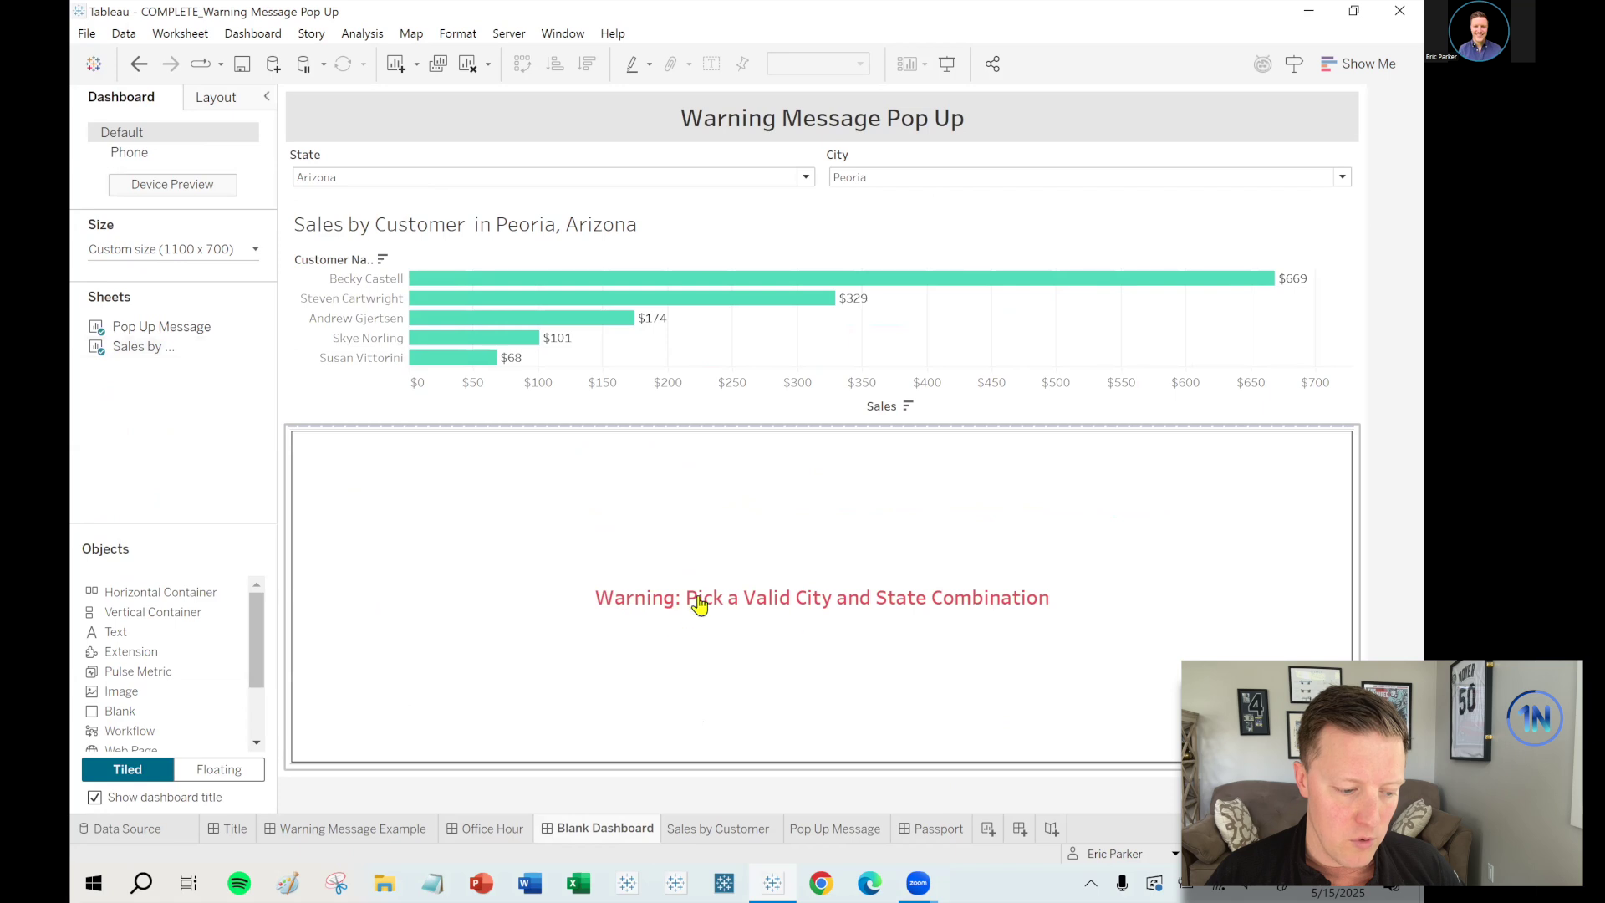
pyautogui.click(211, 449)
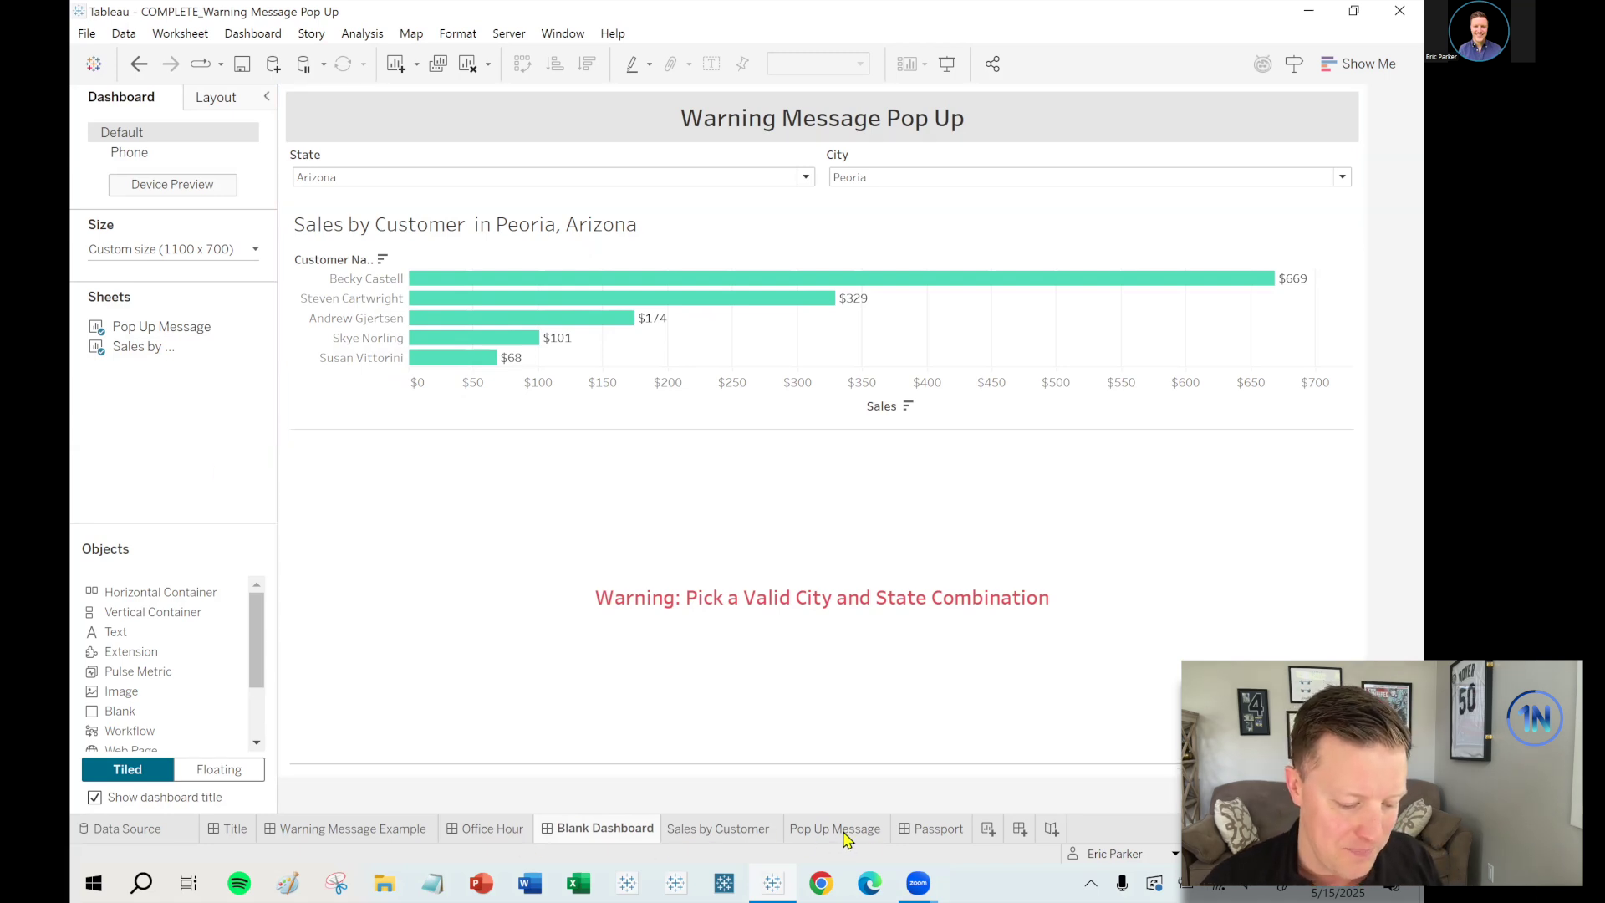
pyautogui.moveTo(684, 836)
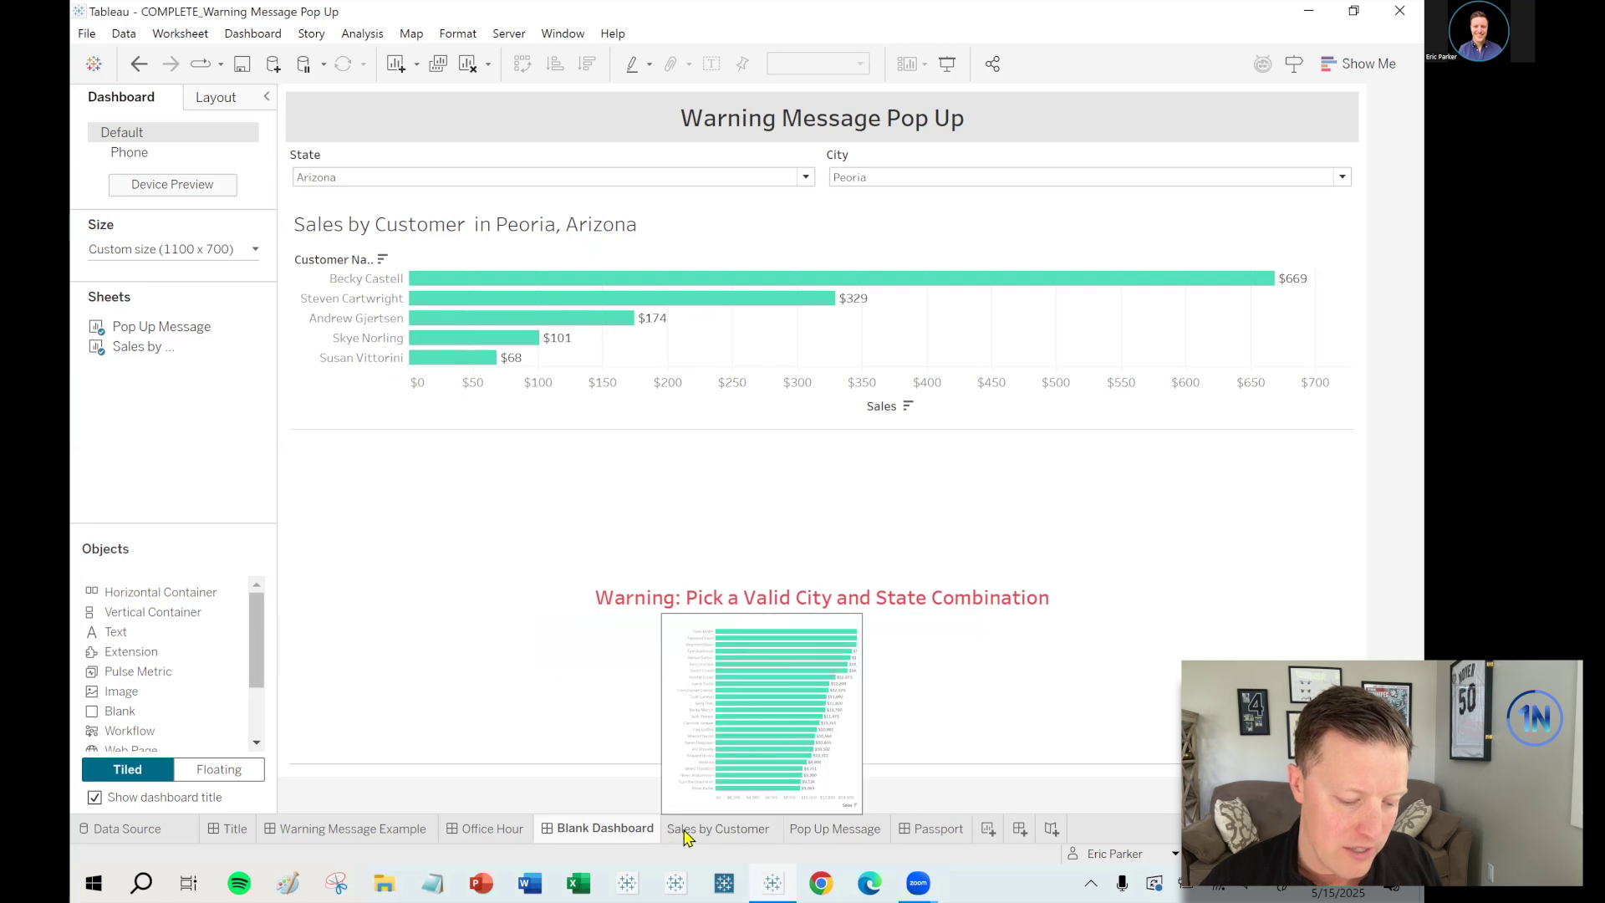
# - Apply the Sales by Customer State: Arizona filter to the Pop Up Message sheet too
pyautogui.click(738, 839)
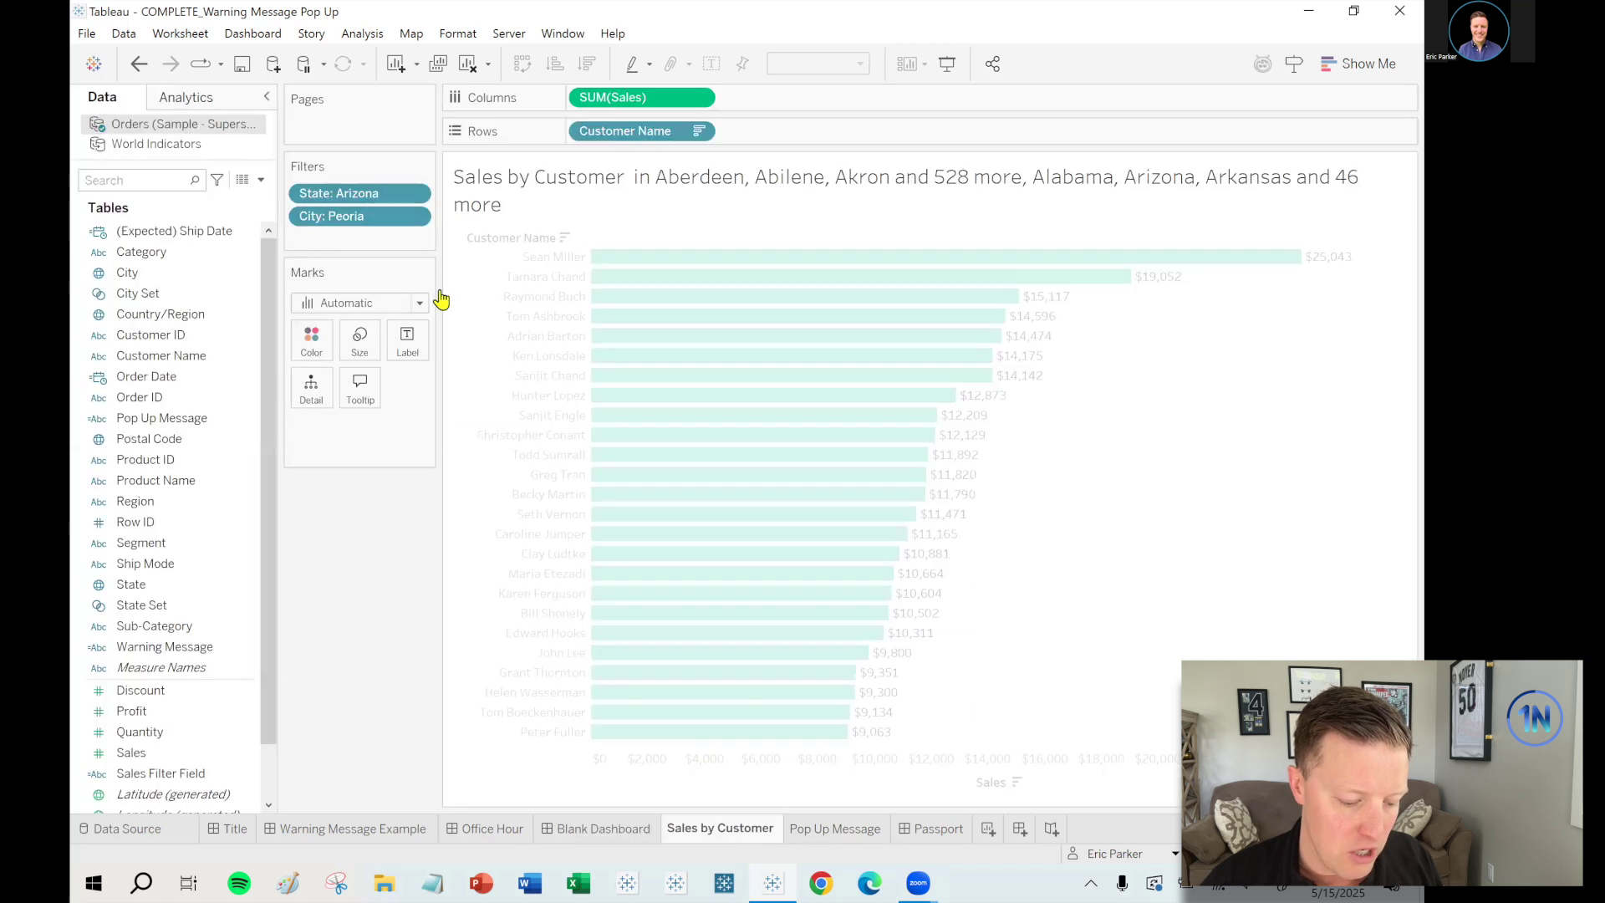
pyautogui.rightClick(367, 195)
pyautogui.moveTo(456, 298)
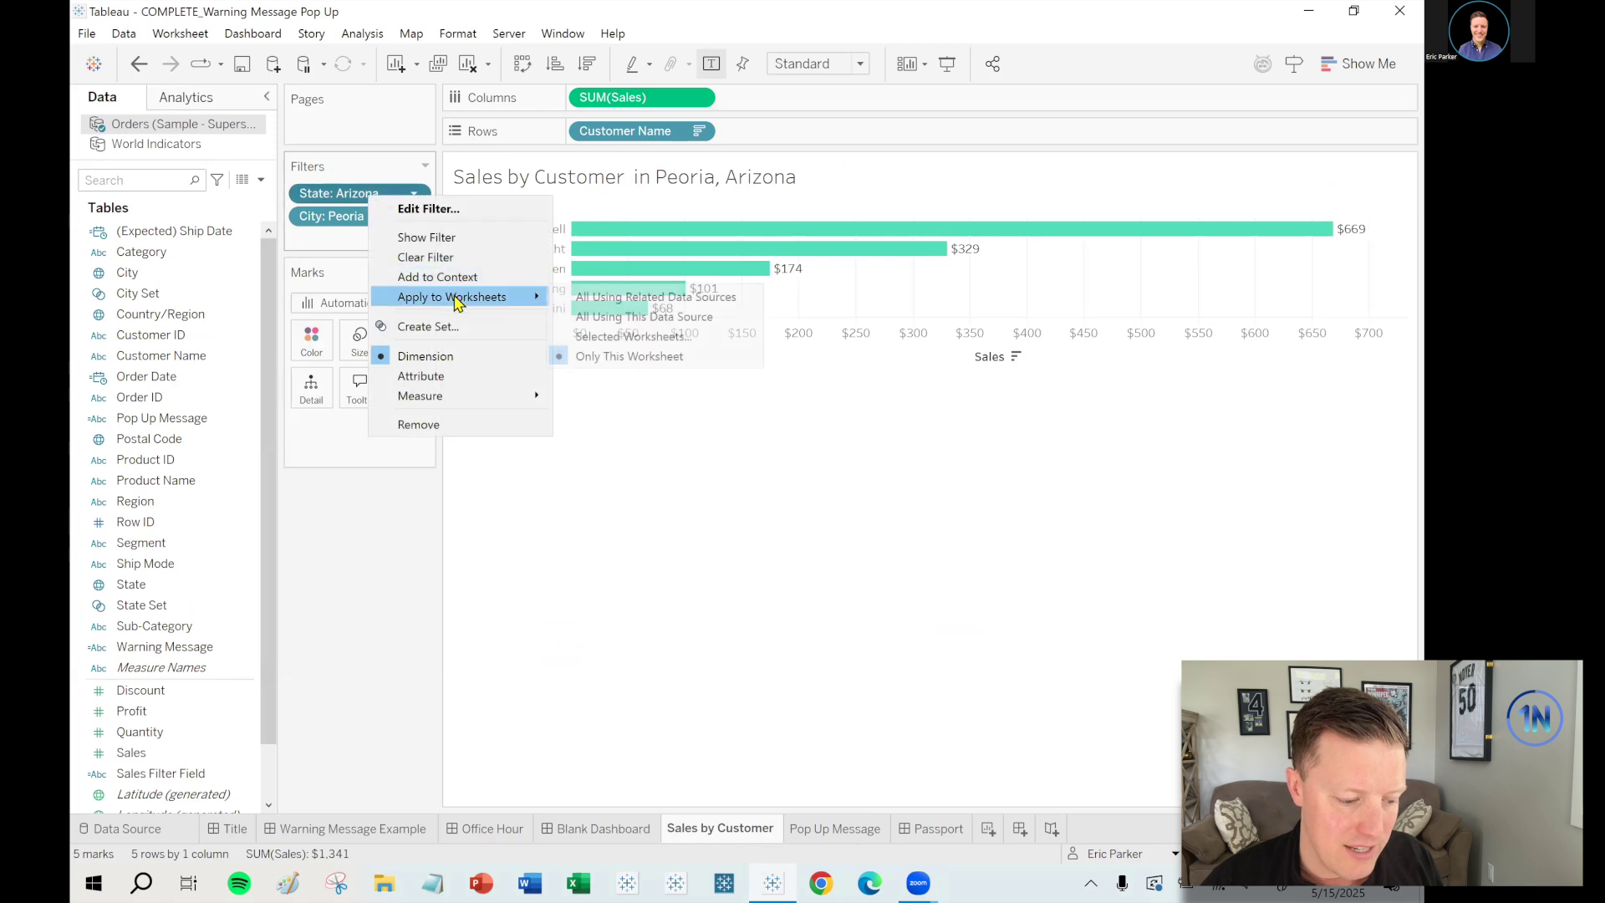
pyautogui.click(602, 336)
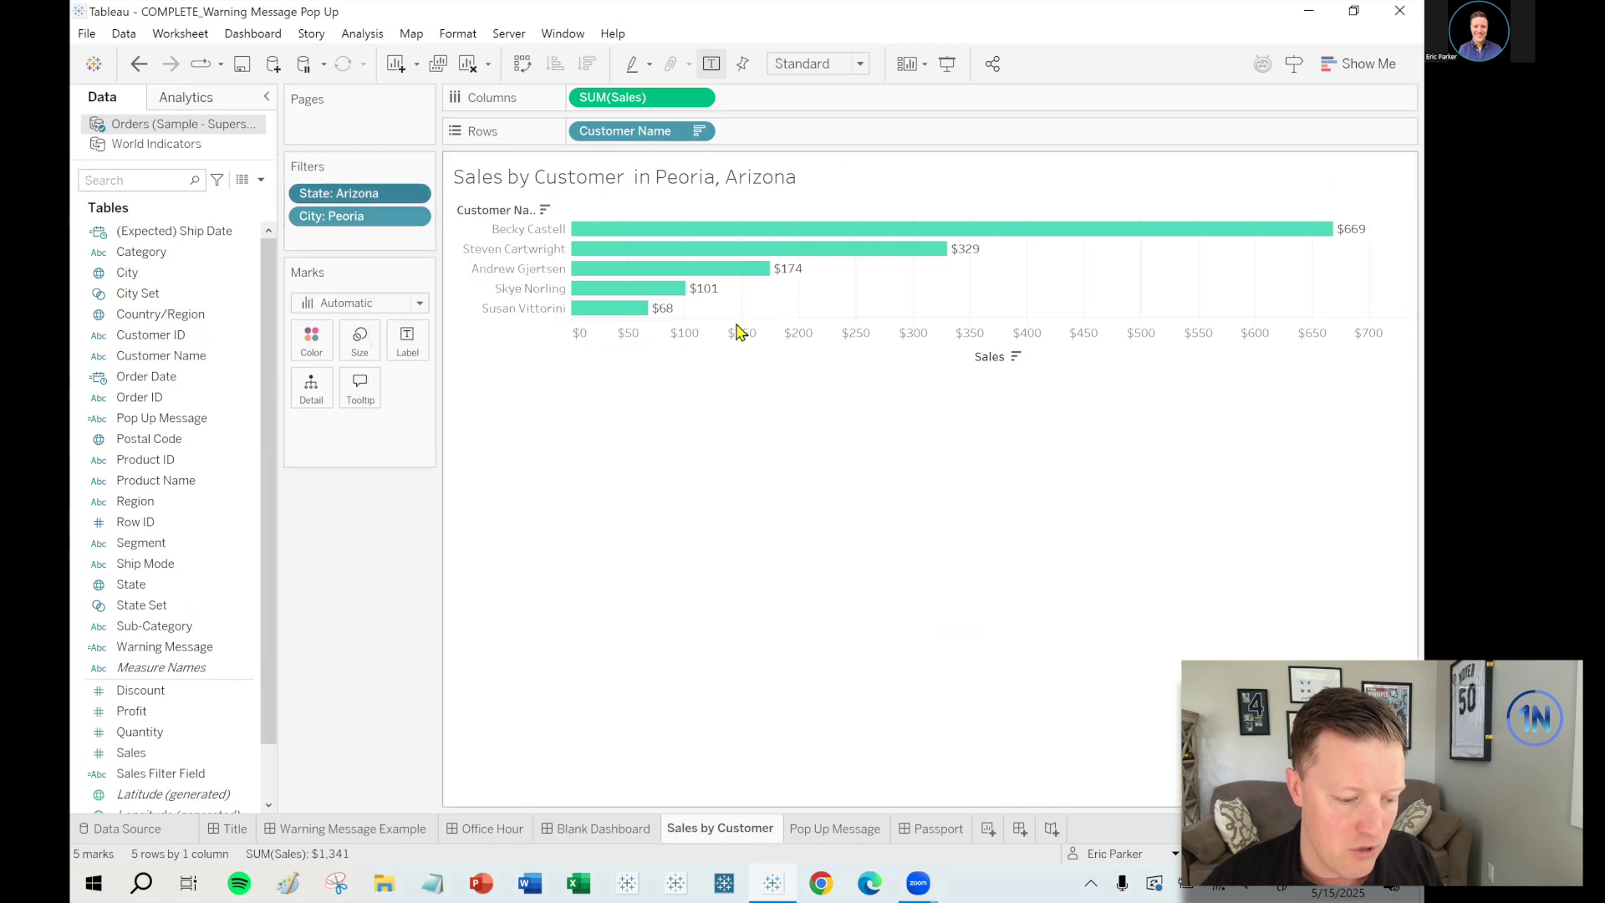
pyautogui.click(430, 373)
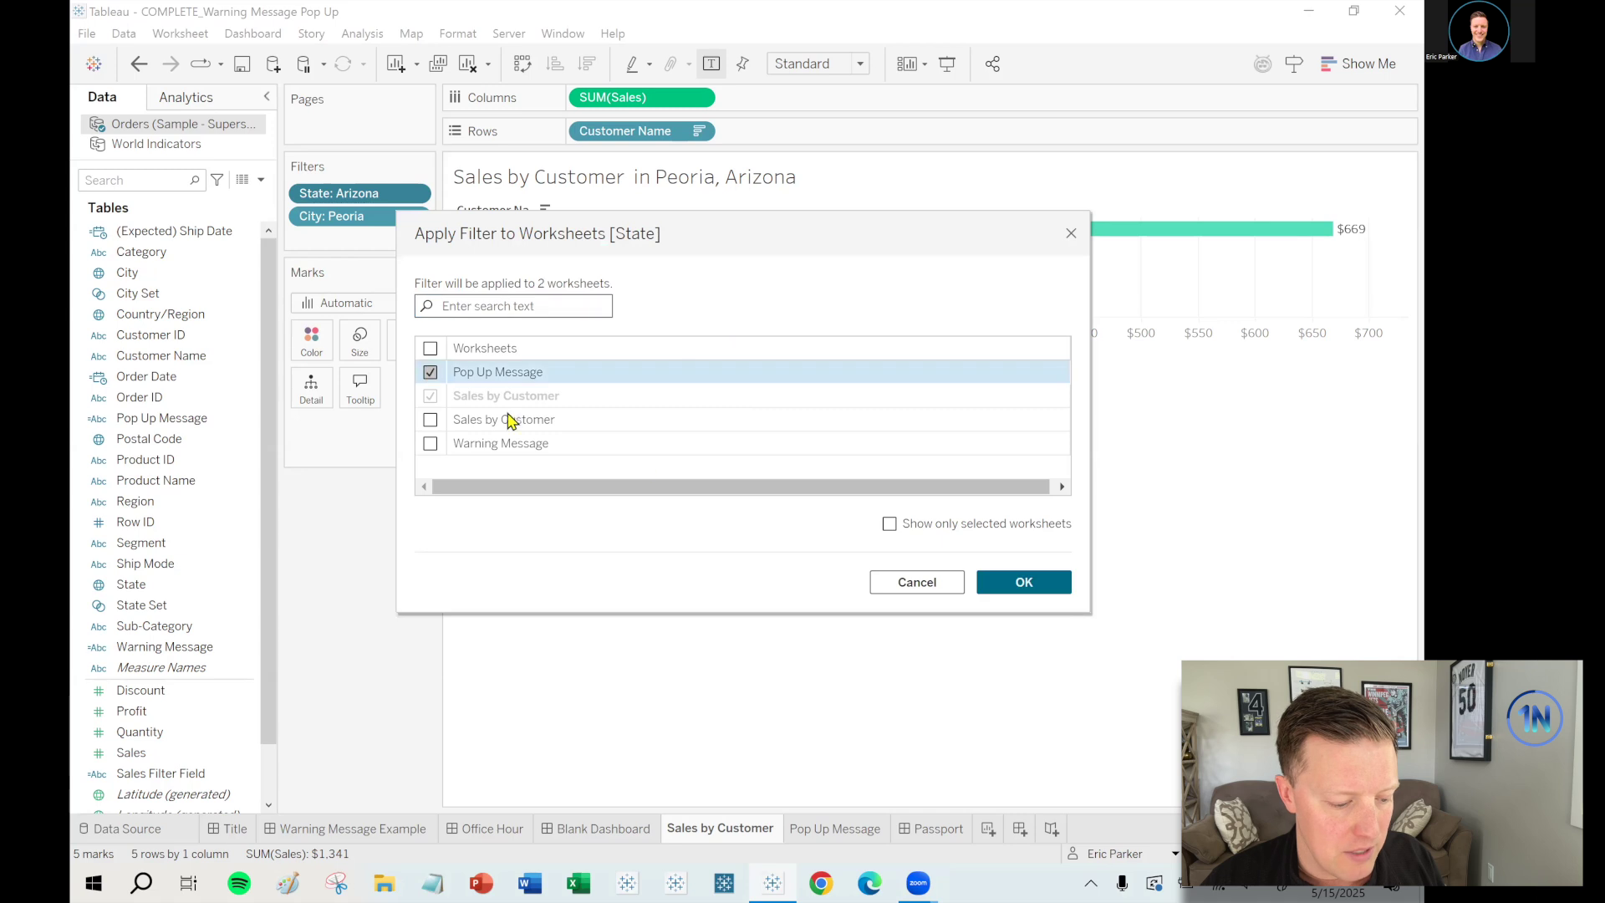
pyautogui.click(1033, 583)
# - Apply the City: Peoria filter to the Pop Up Message sheet as well
pyautogui.rightClick(355, 221)
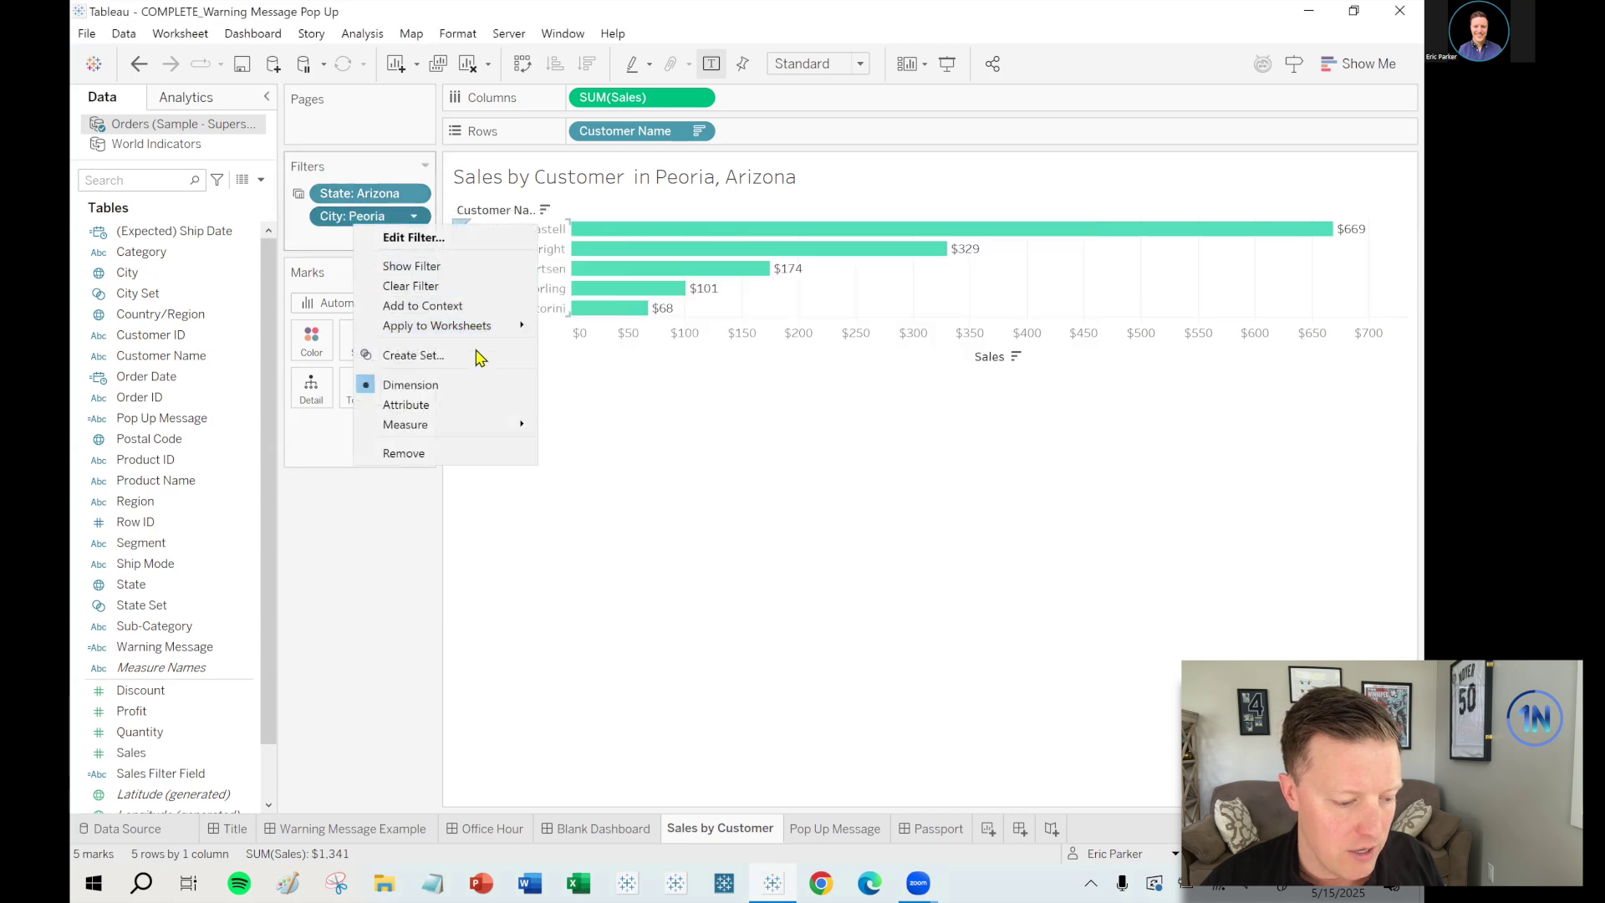
pyautogui.click(589, 364)
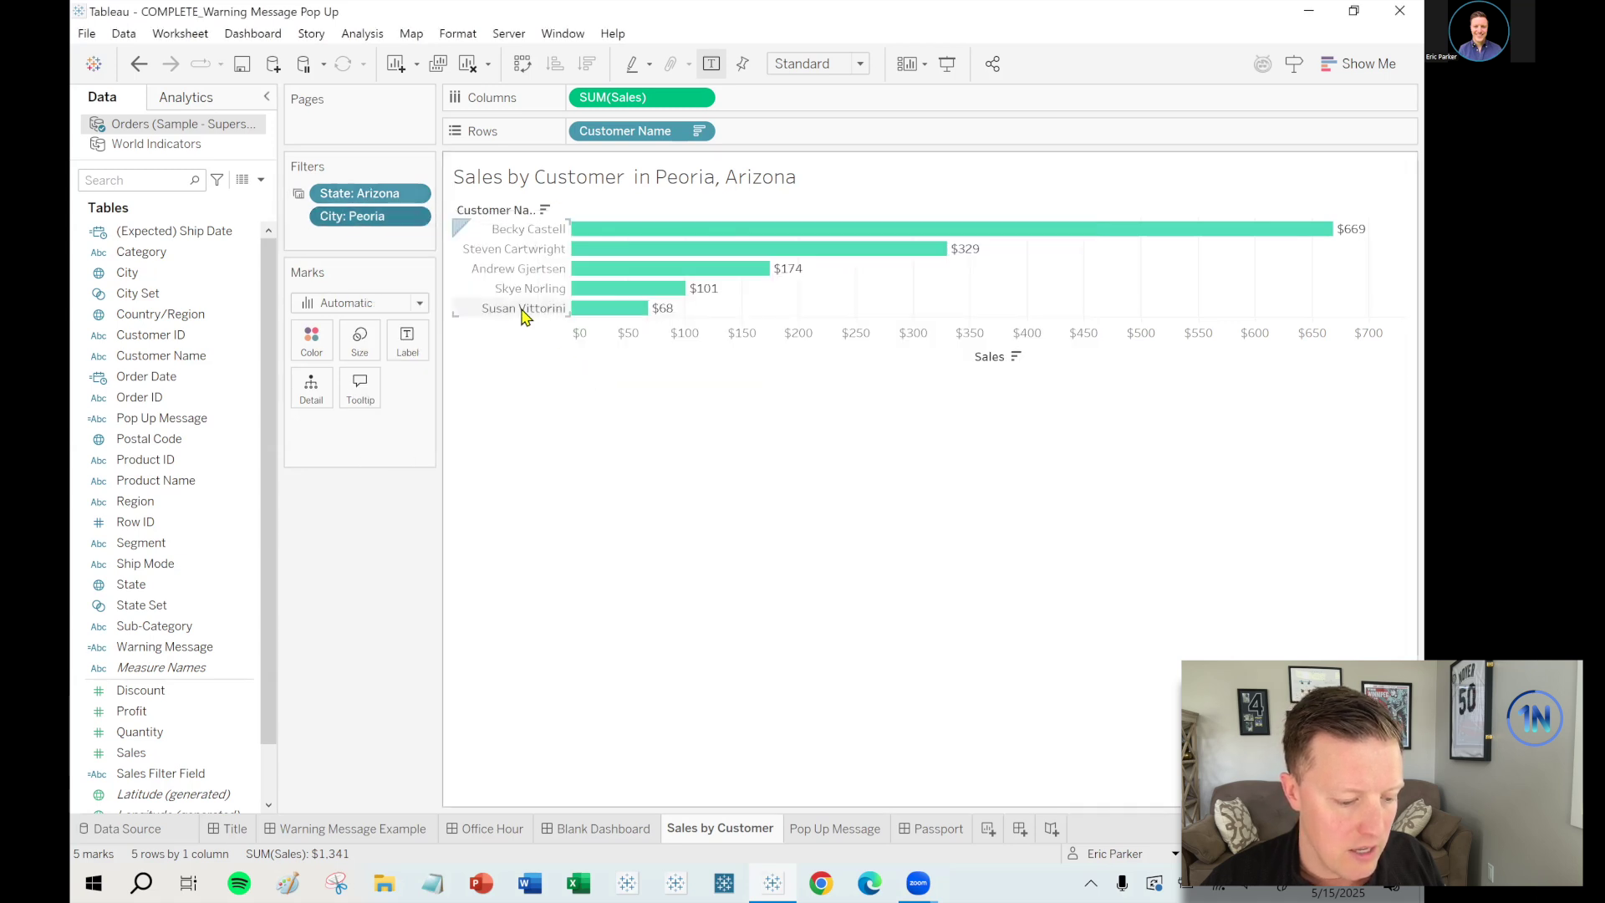
pyautogui.click(430, 372)
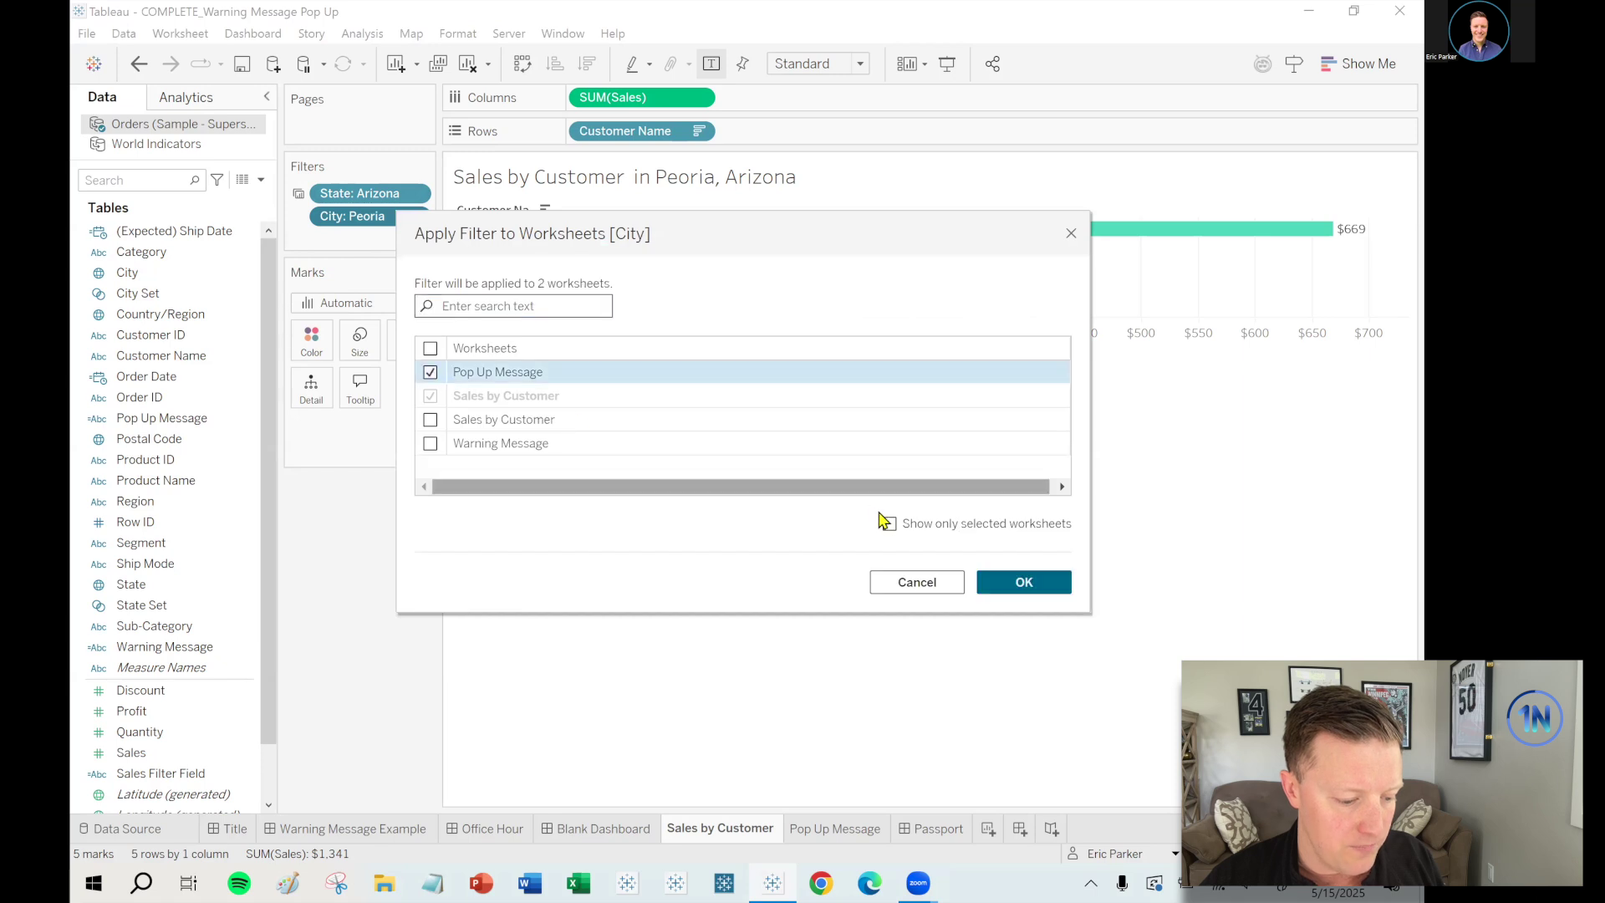
pyautogui.click(1036, 581)
# - Choose Arkansas as the State on the Warning Message Pop Up dashboard
pyautogui.click(628, 832)
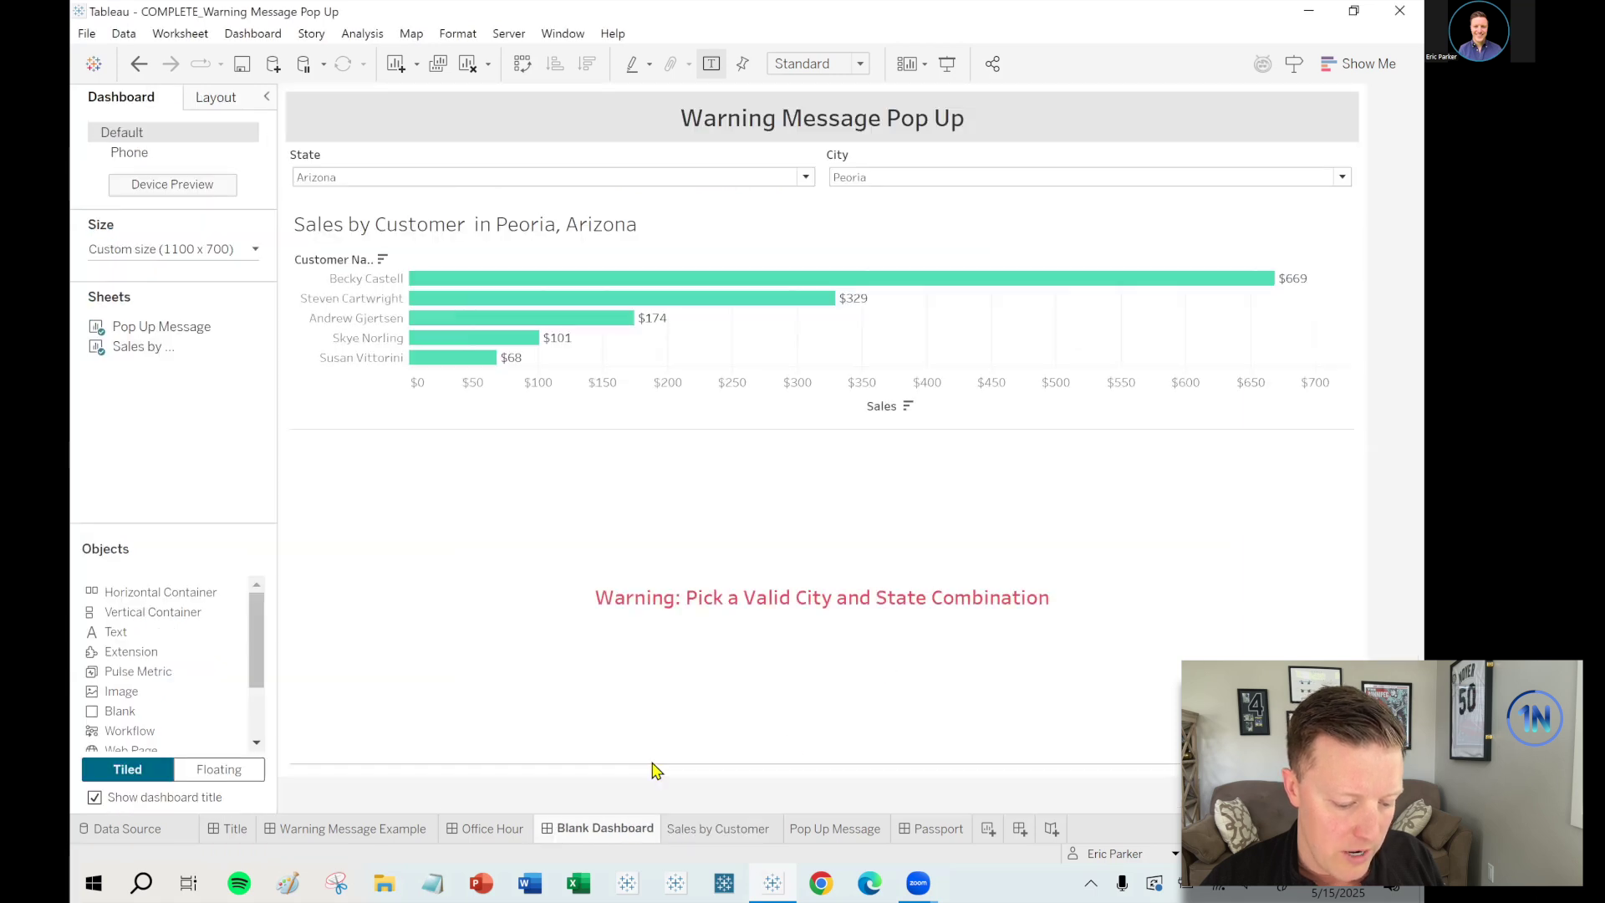
pyautogui.click(665, 180)
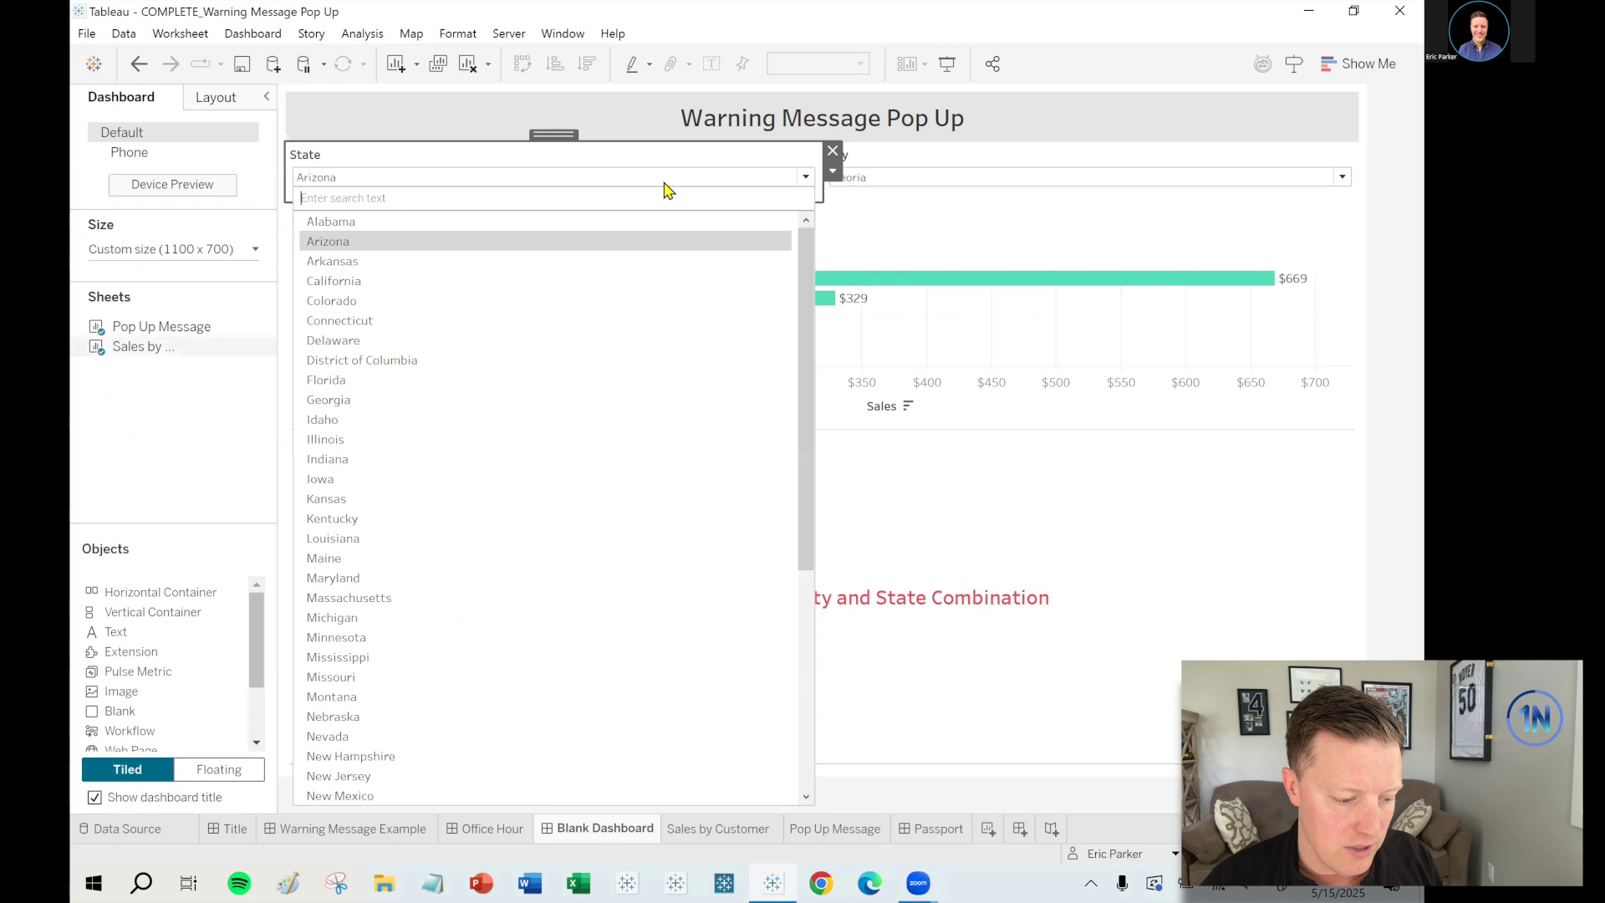
pyautogui.click(555, 269)
pyautogui.click(741, 254)
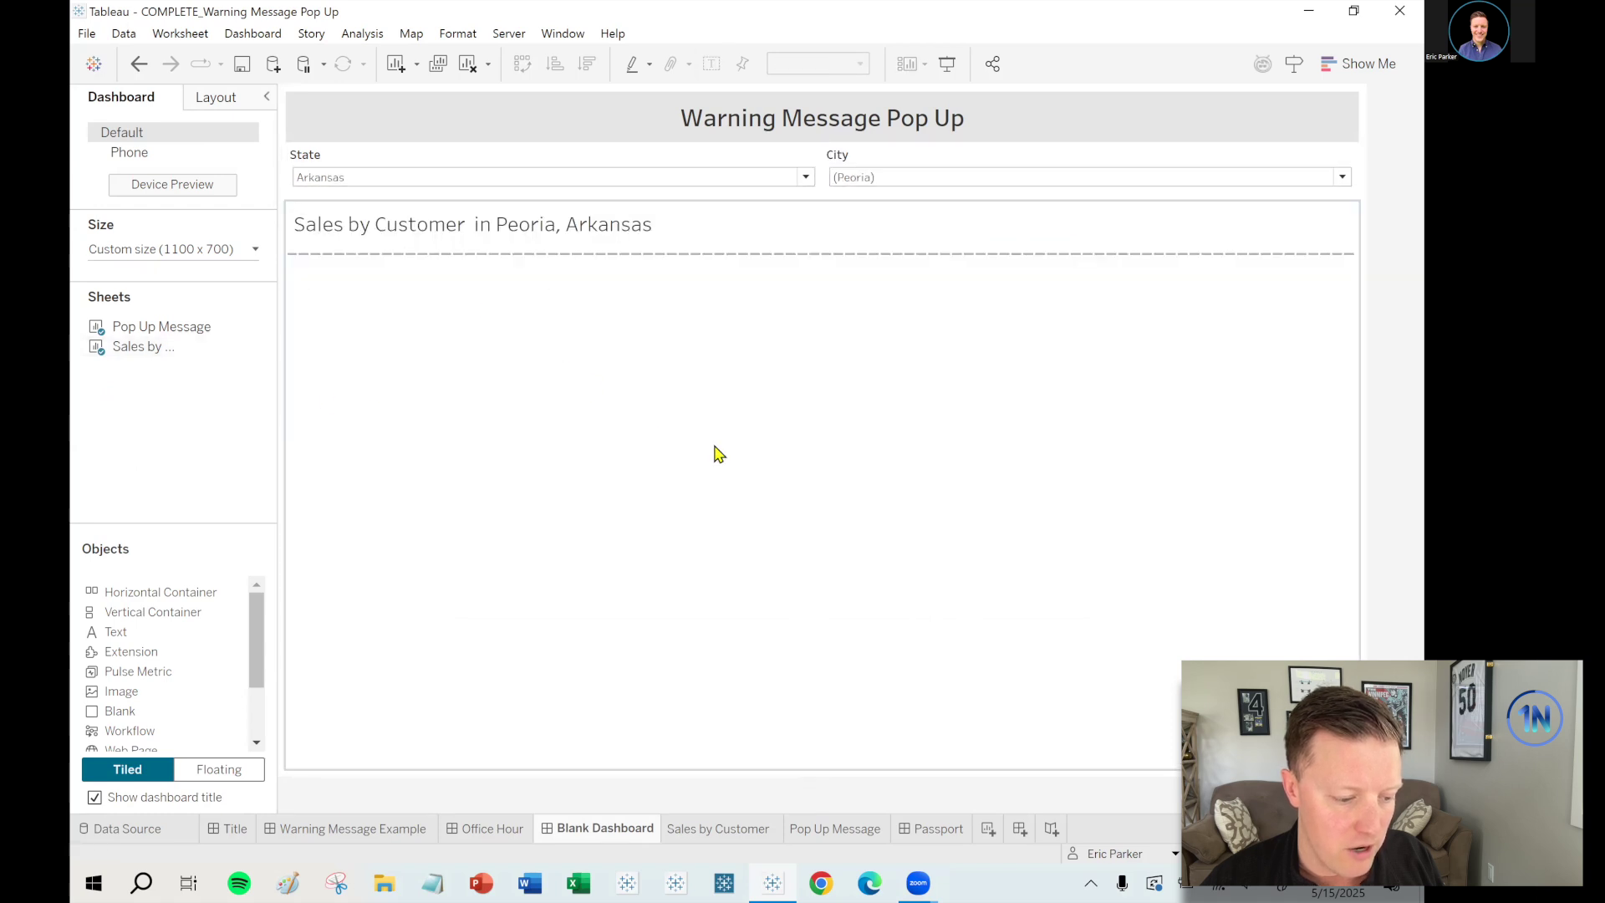
pyautogui.click(836, 828)
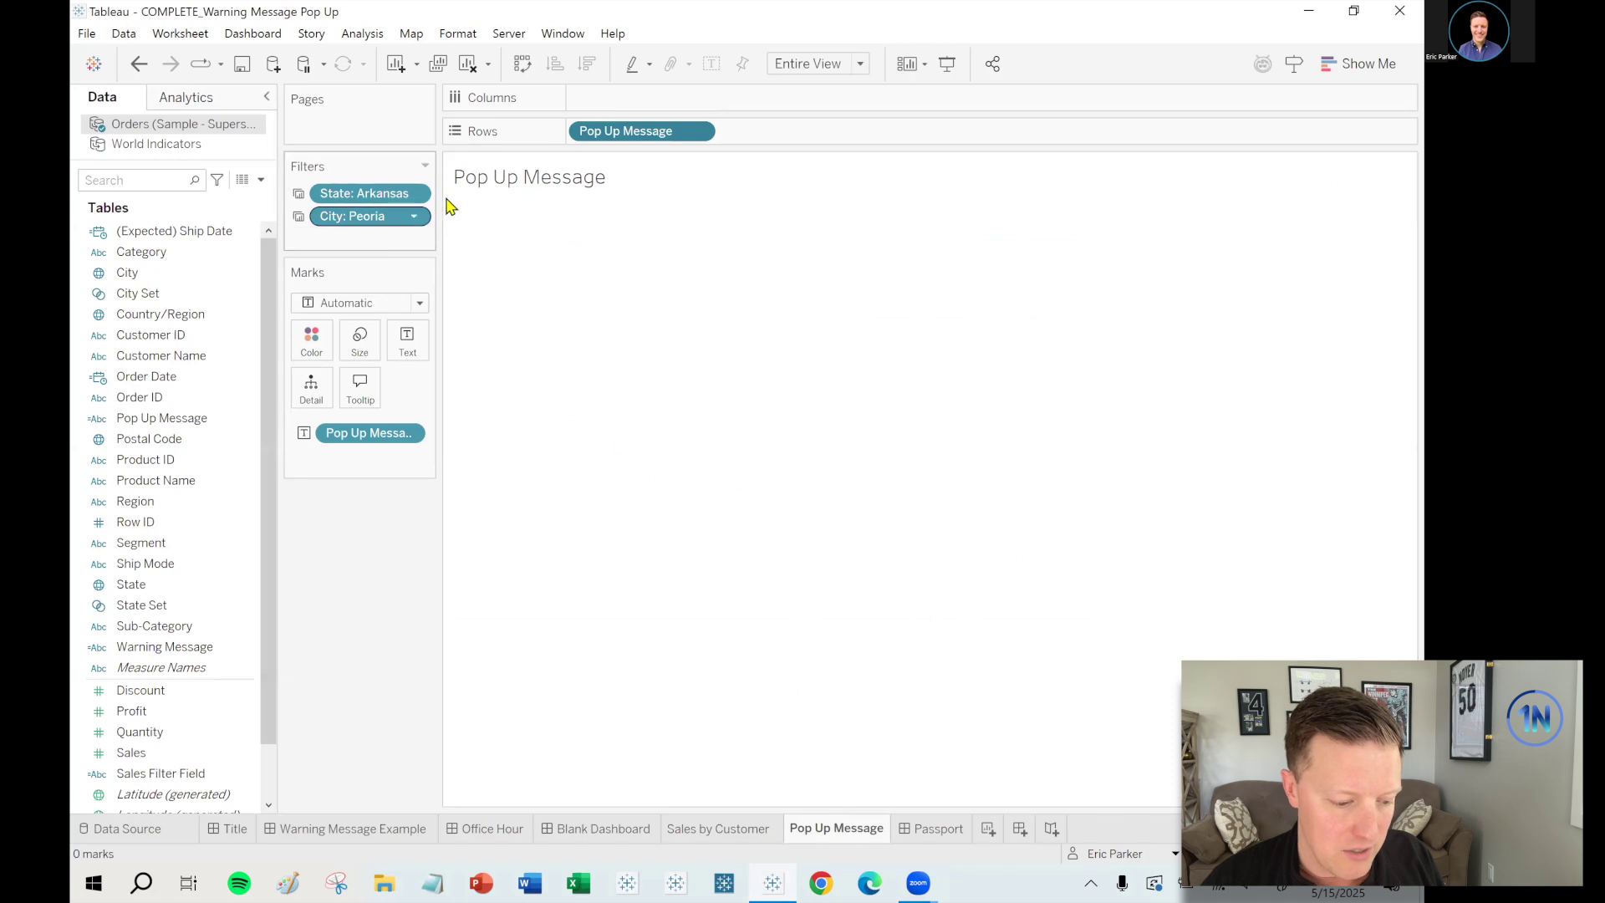
pyautogui.moveTo(427, 168)
pyautogui.mouseDown()
pyautogui.moveTo(242, 199)
pyautogui.moveTo(416, 155)
pyautogui.moveTo(272, 185)
pyautogui.moveTo(454, 177)
pyautogui.moveTo(422, 159)
pyautogui.mouseUp()
pyautogui.click(740, 831)
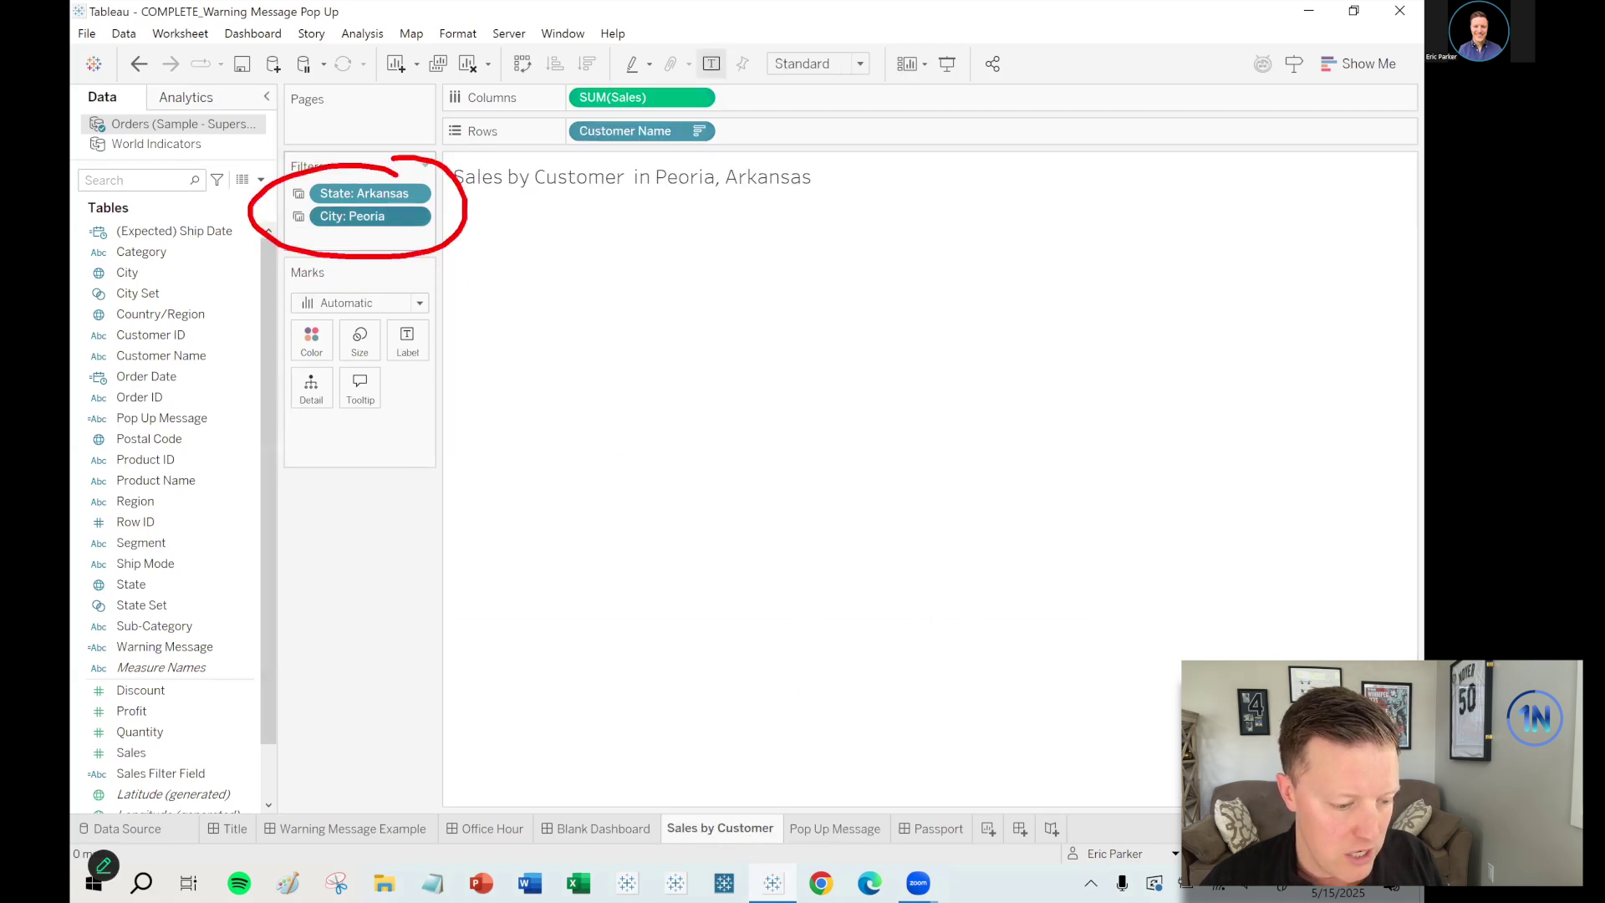
pyautogui.click(602, 829)
# - Pick Little Rock as the City, then remove the State filter from Pop Up Message
pyautogui.click(866, 179)
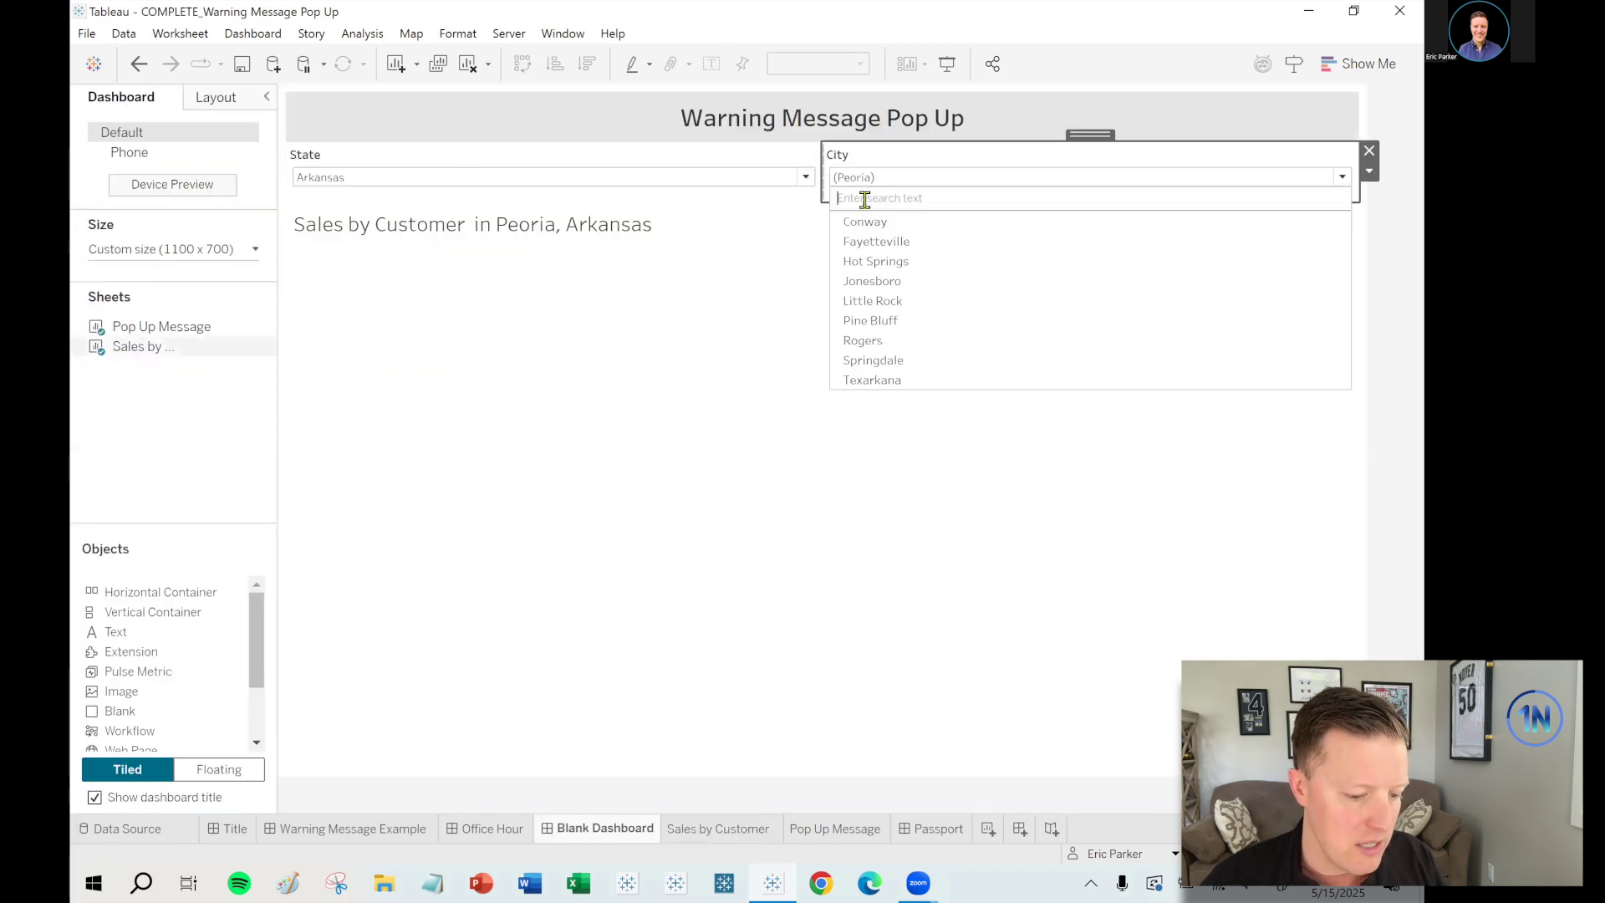
pyautogui.click(874, 310)
pyautogui.click(304, 562)
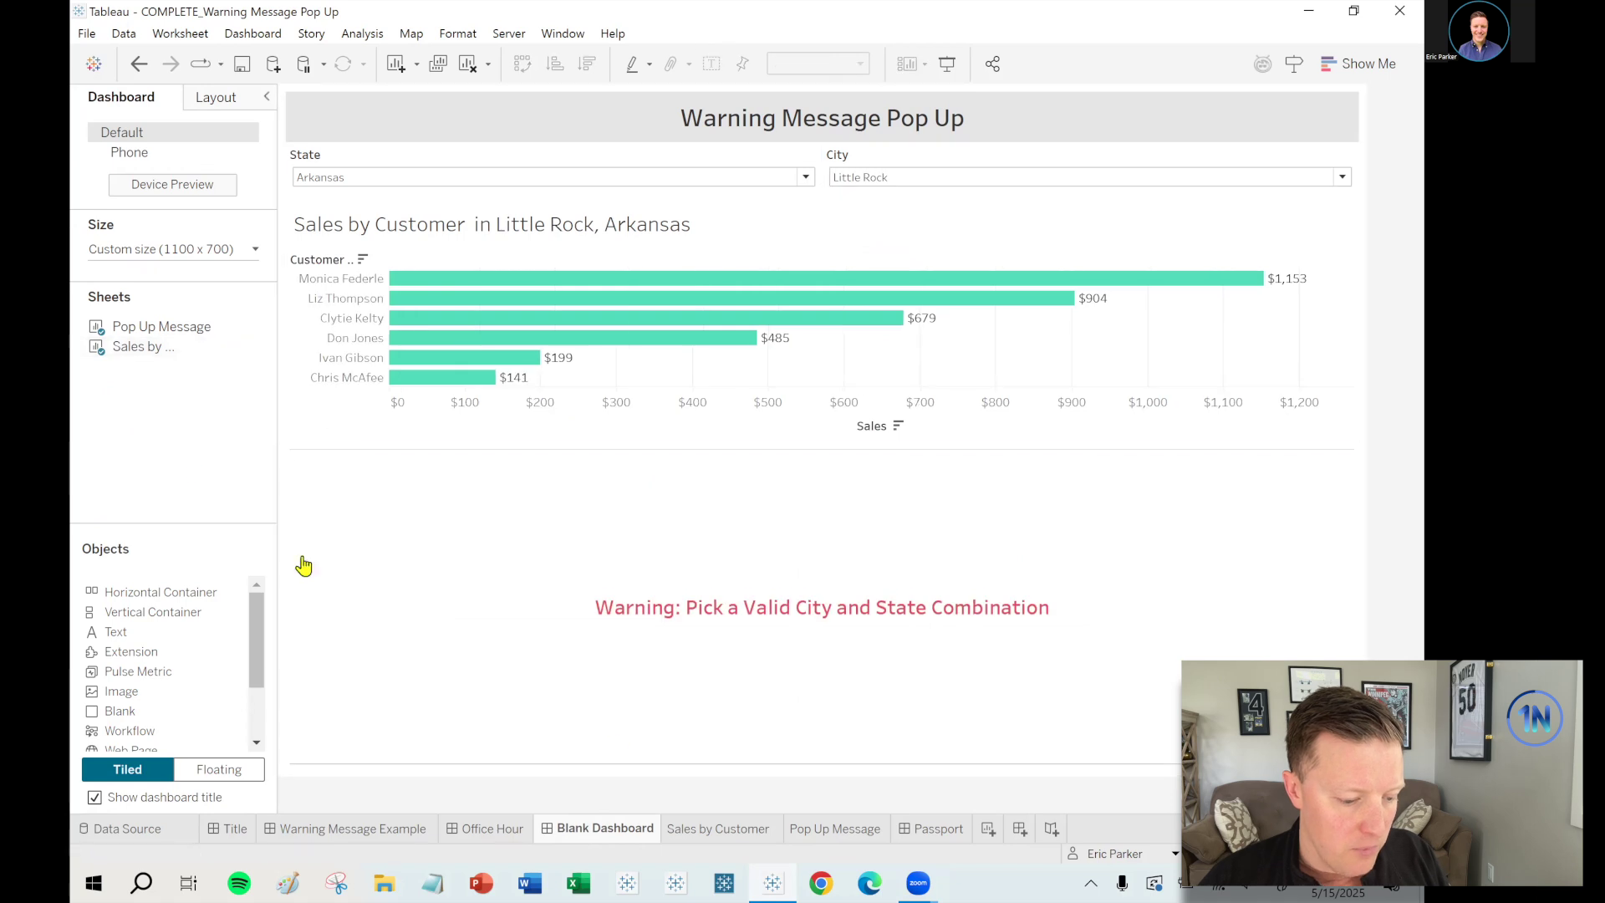
pyautogui.click(824, 830)
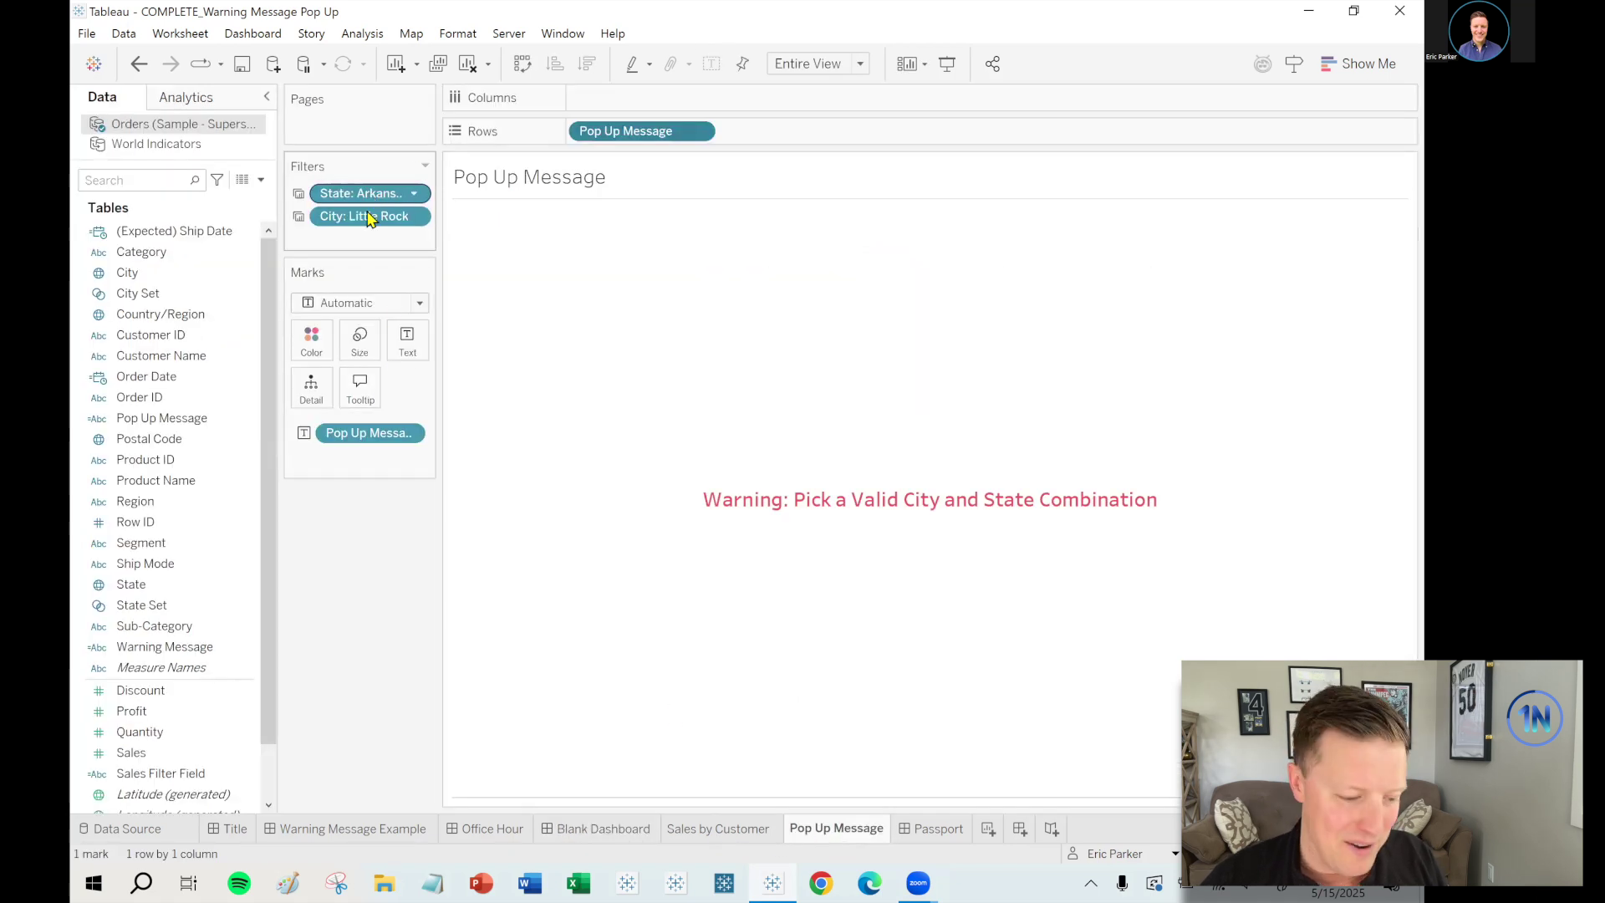
pyautogui.moveTo(368, 194); pyautogui.dragTo(328, 535)
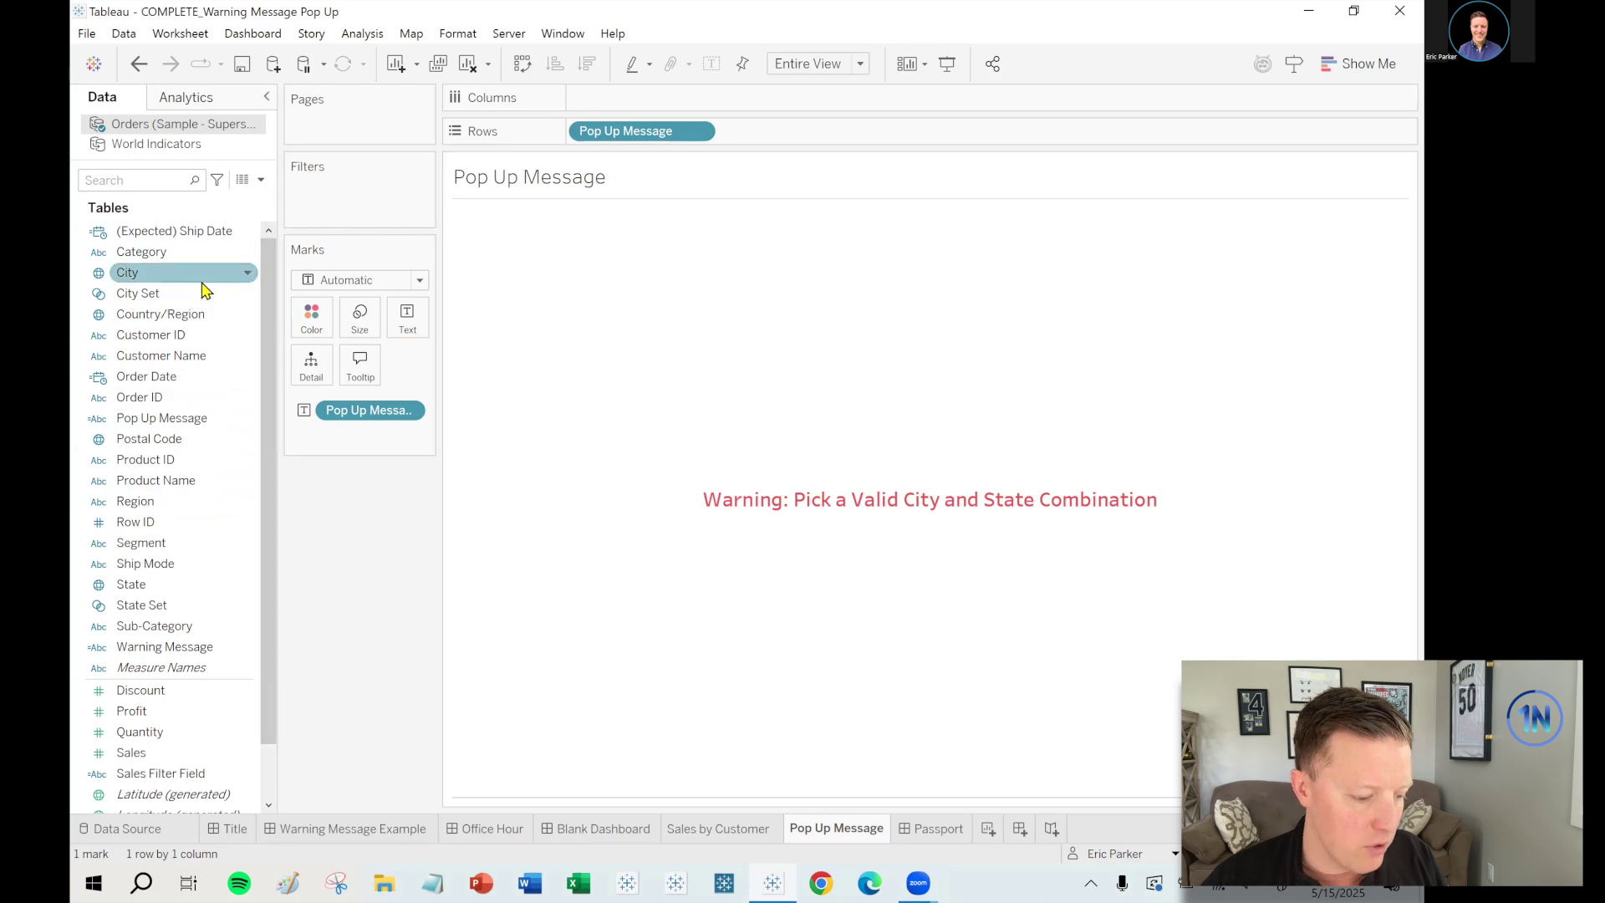
# - Create State Set 2 from the State field containing California
pyautogui.rightClick(153, 587)
pyautogui.moveTo(234, 315)
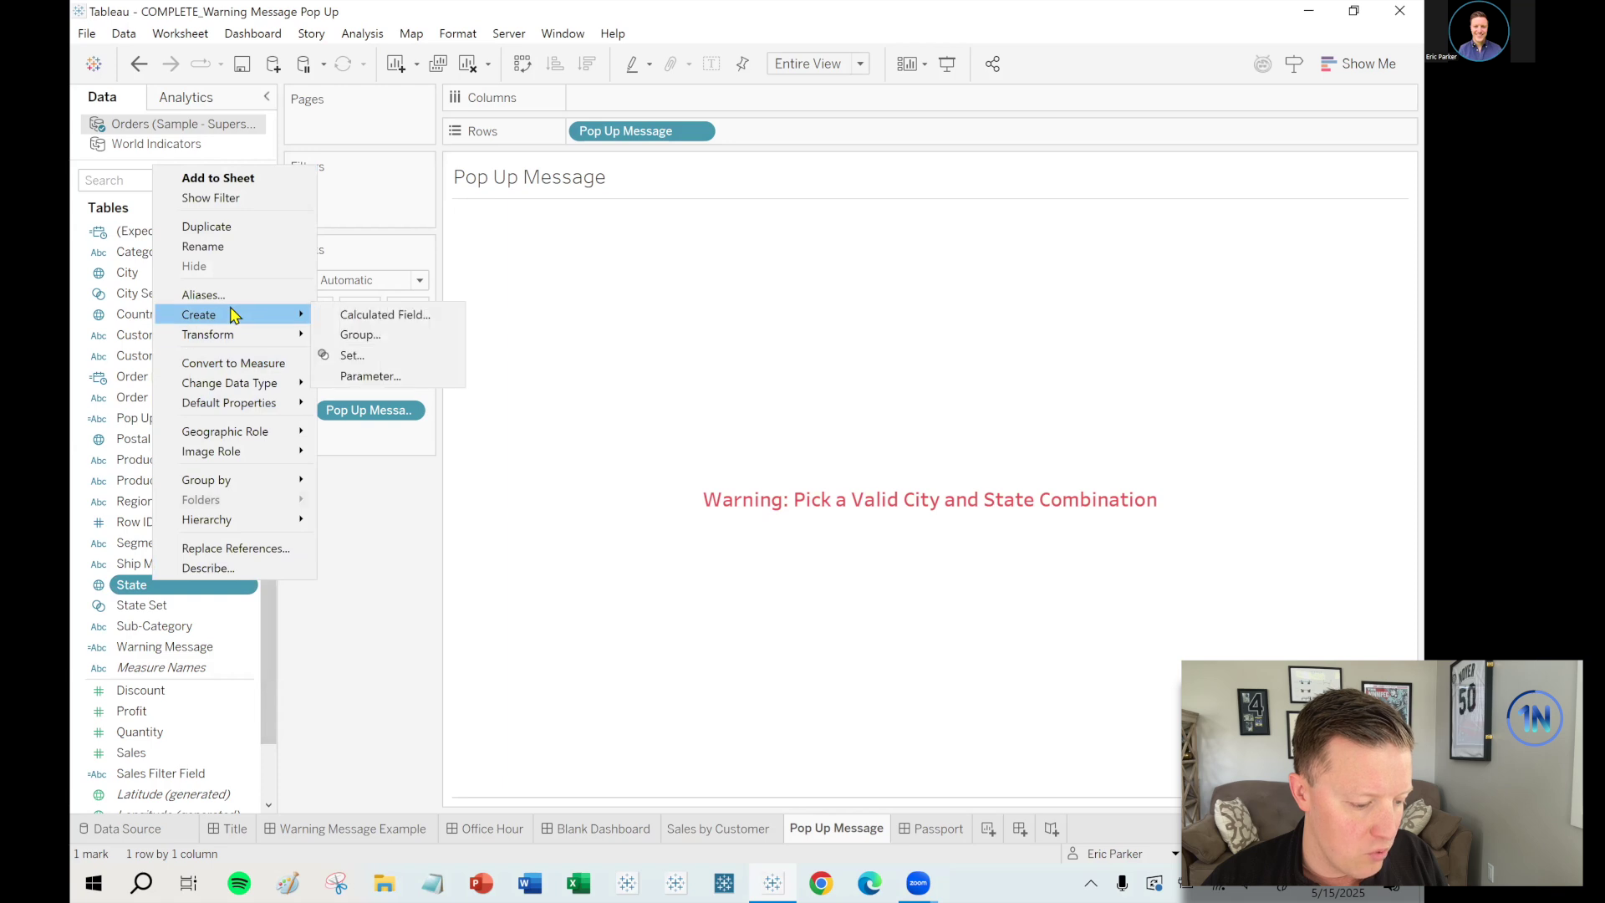
pyautogui.click(368, 362)
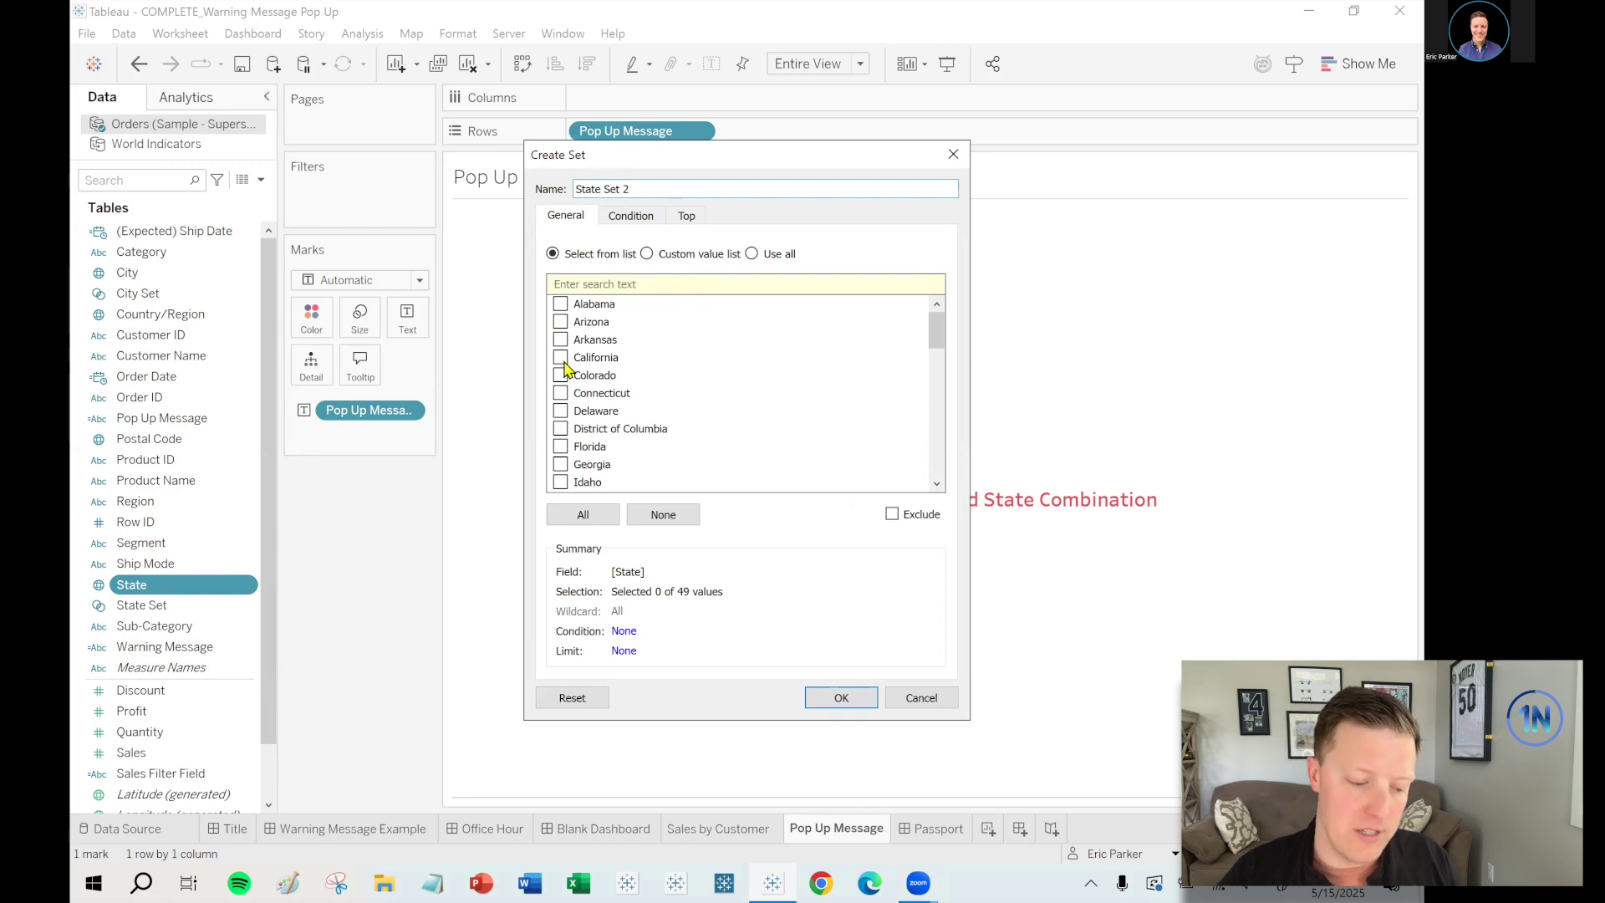
pyautogui.click(857, 702)
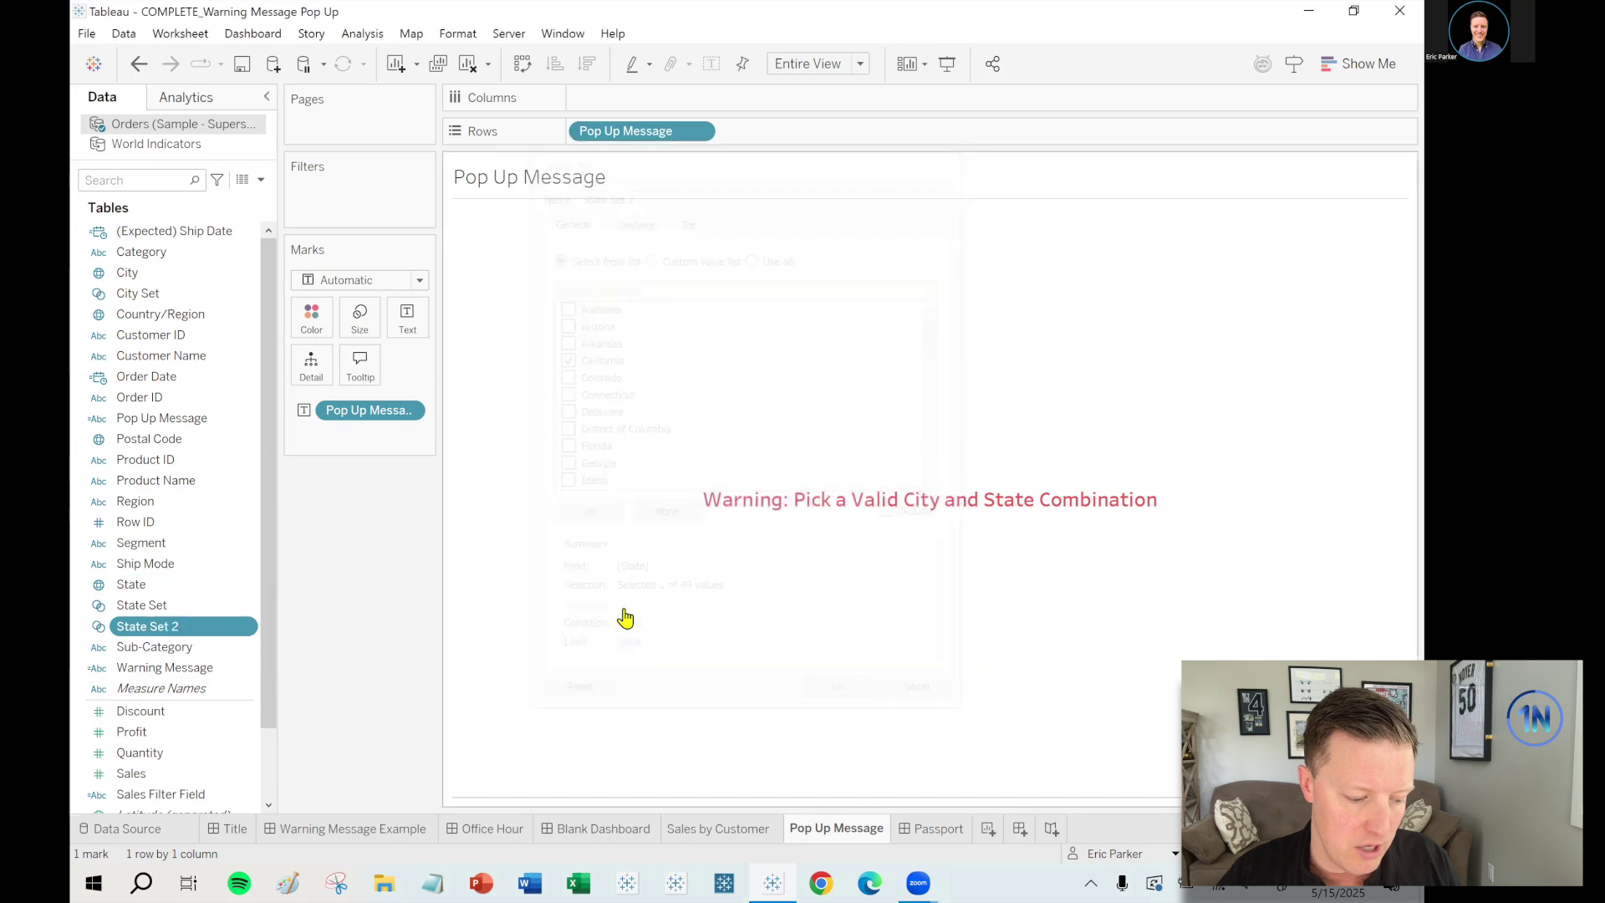
# - Create City Set 2 from the City field with Albuquerque included
pyautogui.rightClick(164, 280)
pyautogui.moveTo(286, 428)
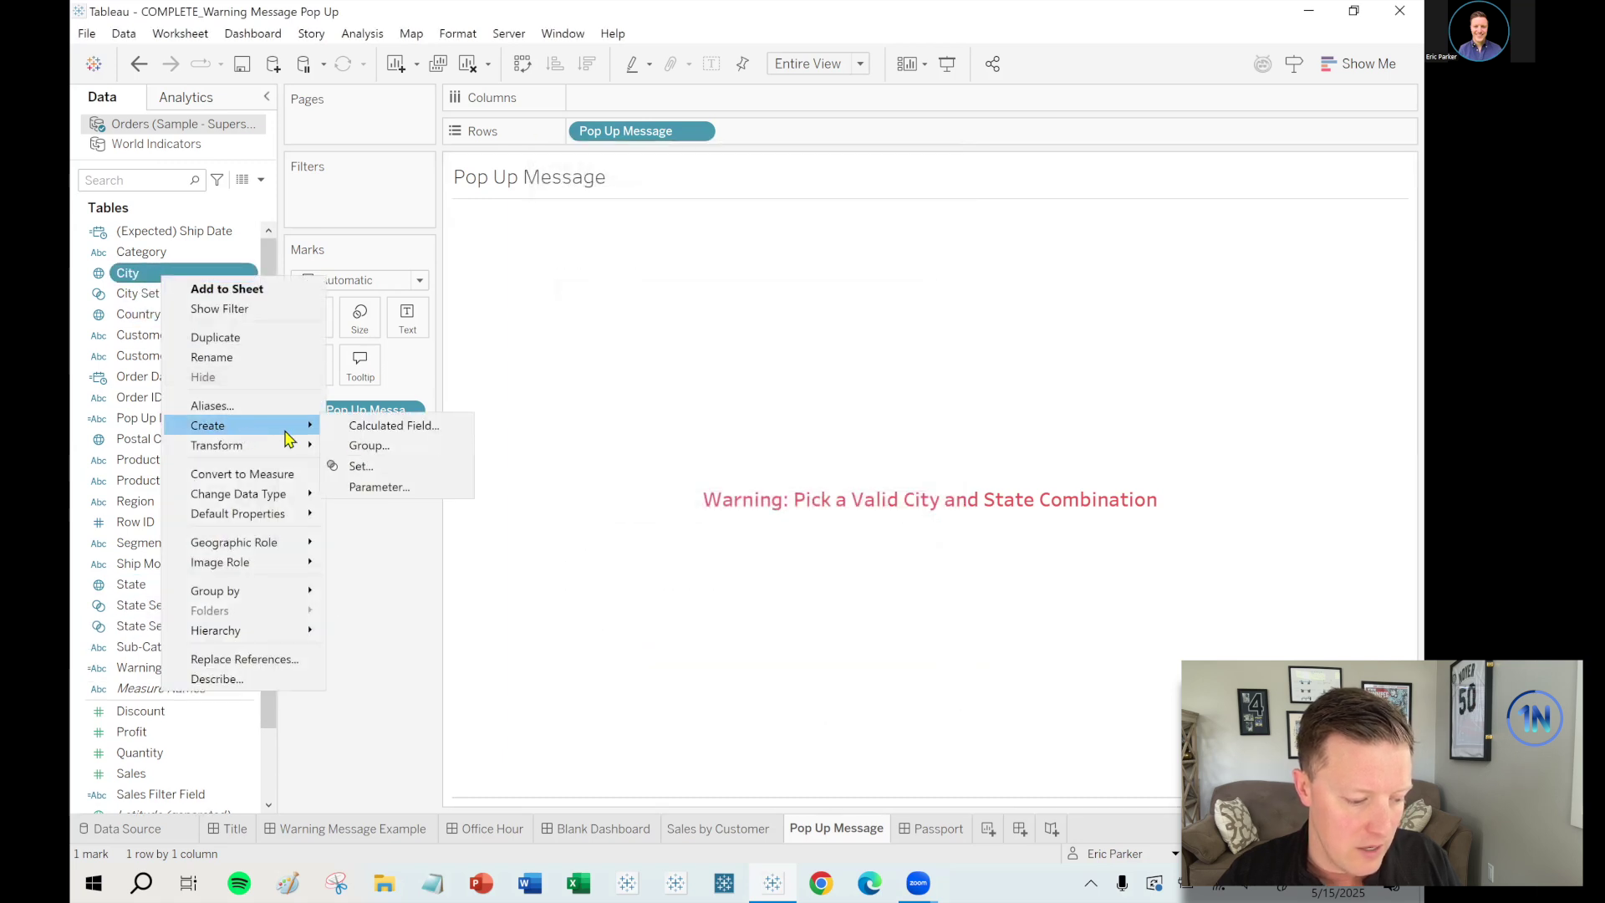
pyautogui.click(361, 465)
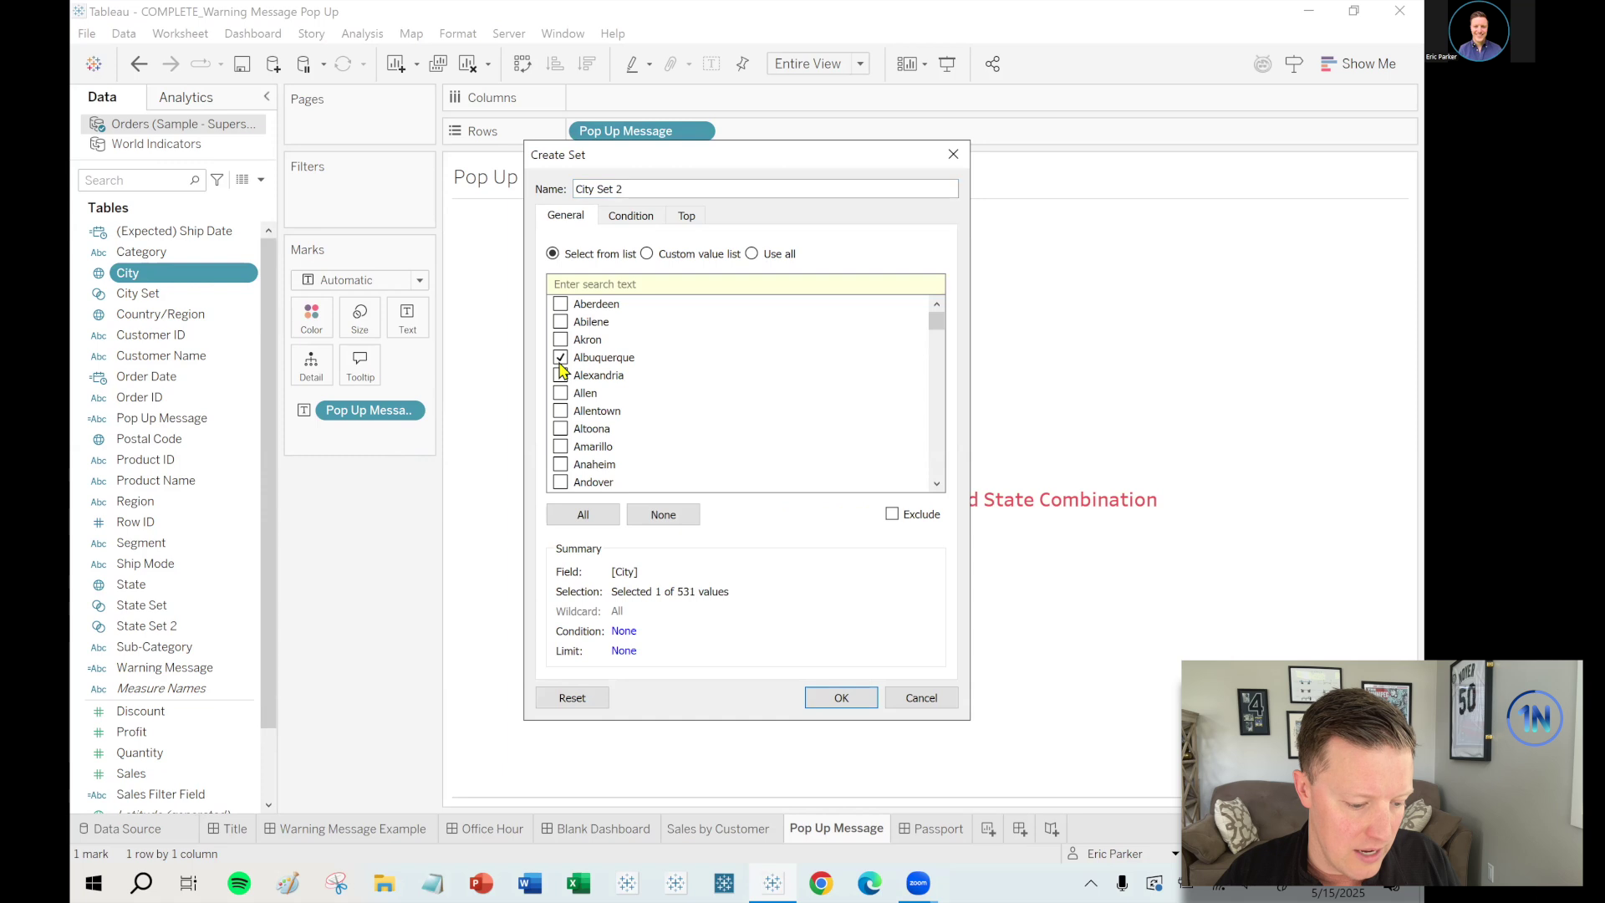
pyautogui.click(839, 698)
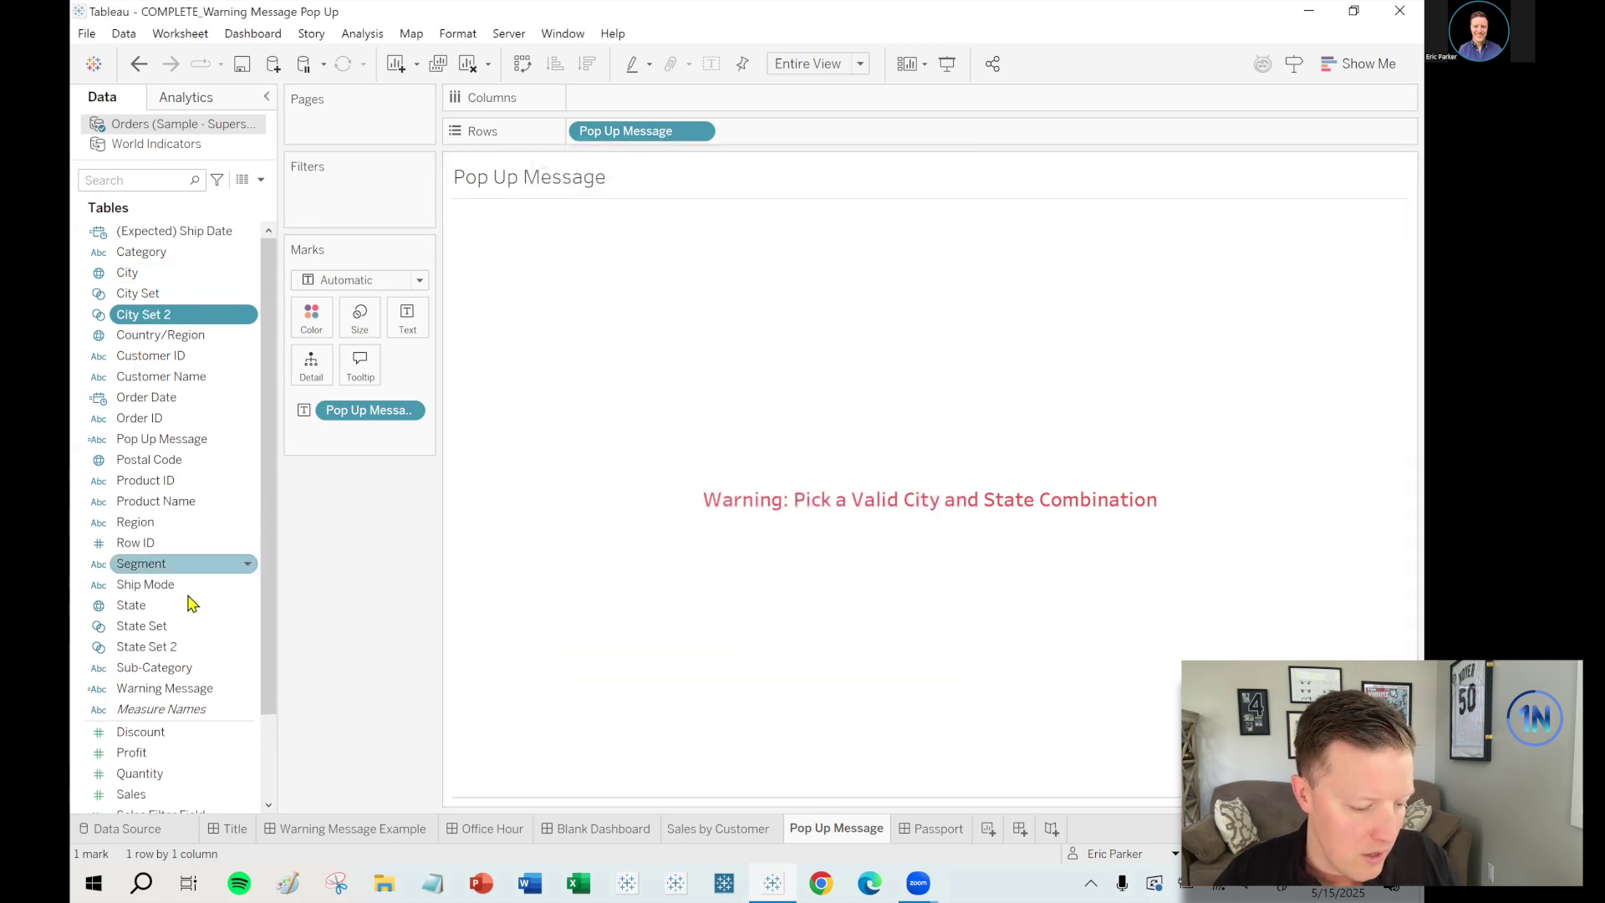
# - In the Pop Up Message calculation, add IF [State Set 2] AND [City Set 2] THEN [Sales] END above the warning
pyautogui.rightClick(189, 440)
pyautogui.click(254, 110)
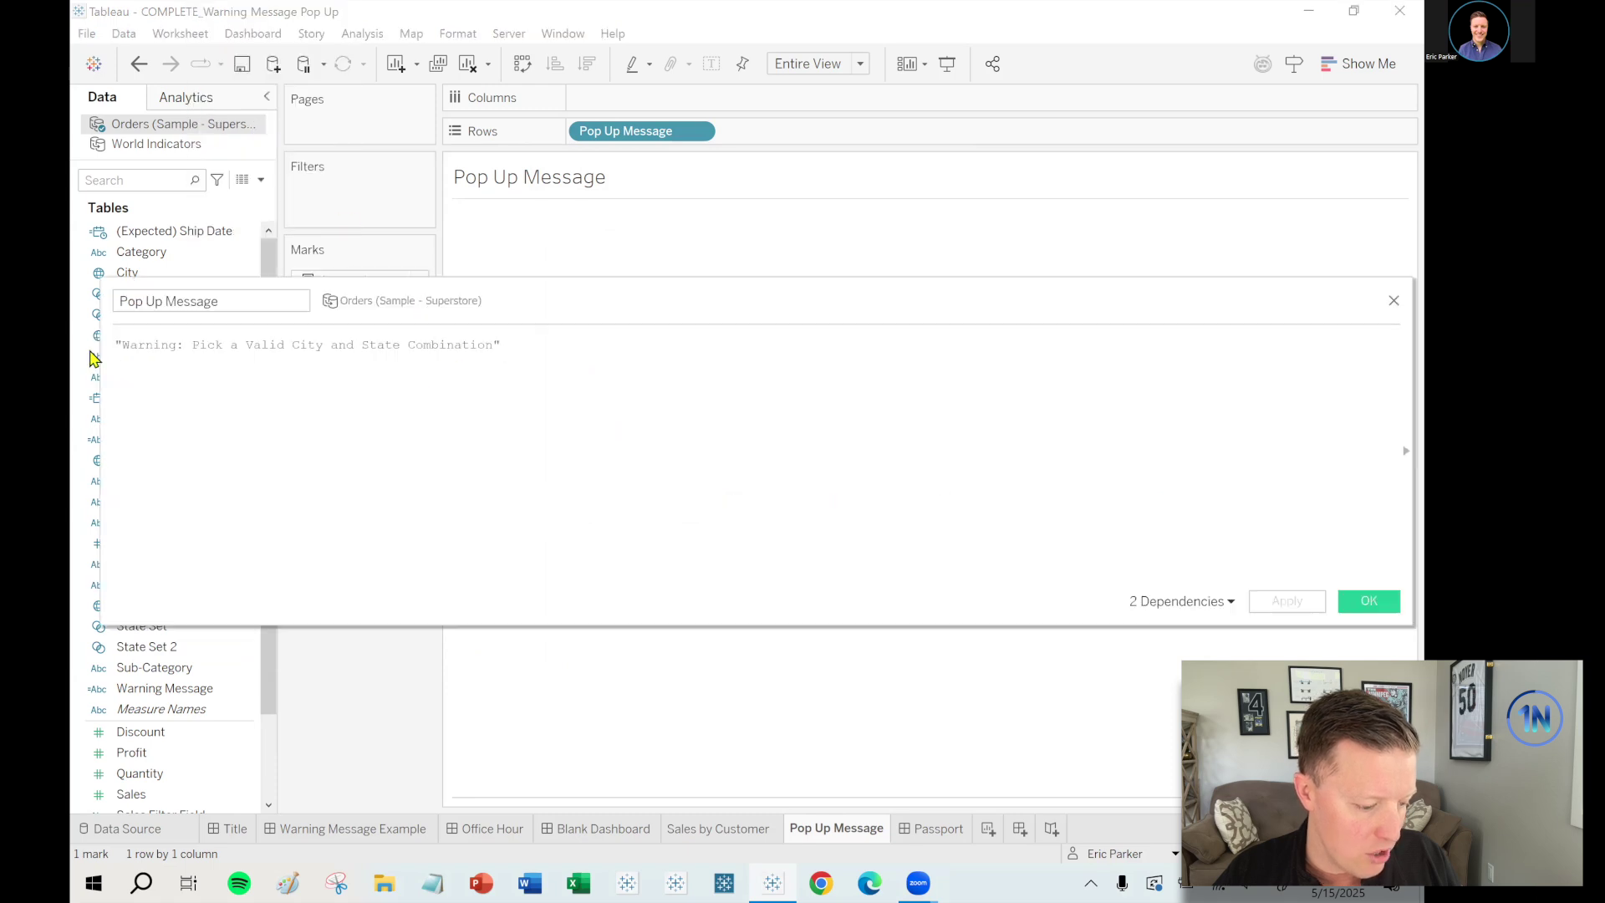
pyautogui.click(113, 342)
pyautogui.press('Return')
pyautogui.press('Return')
pyautogui.press('Up')
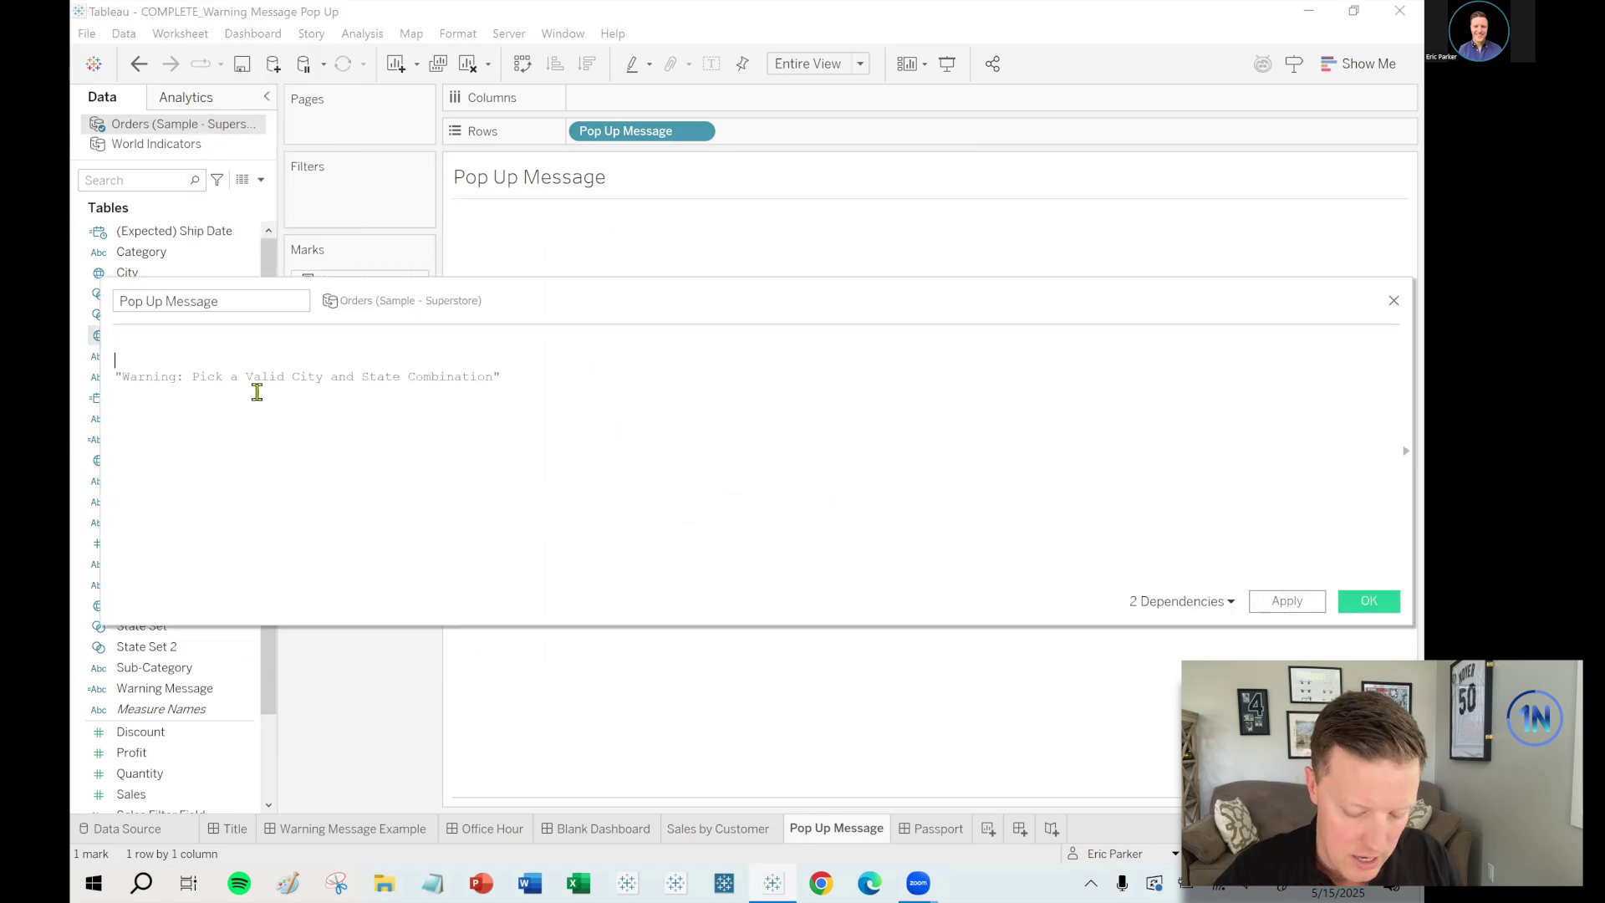
pyautogui.write('IF ')
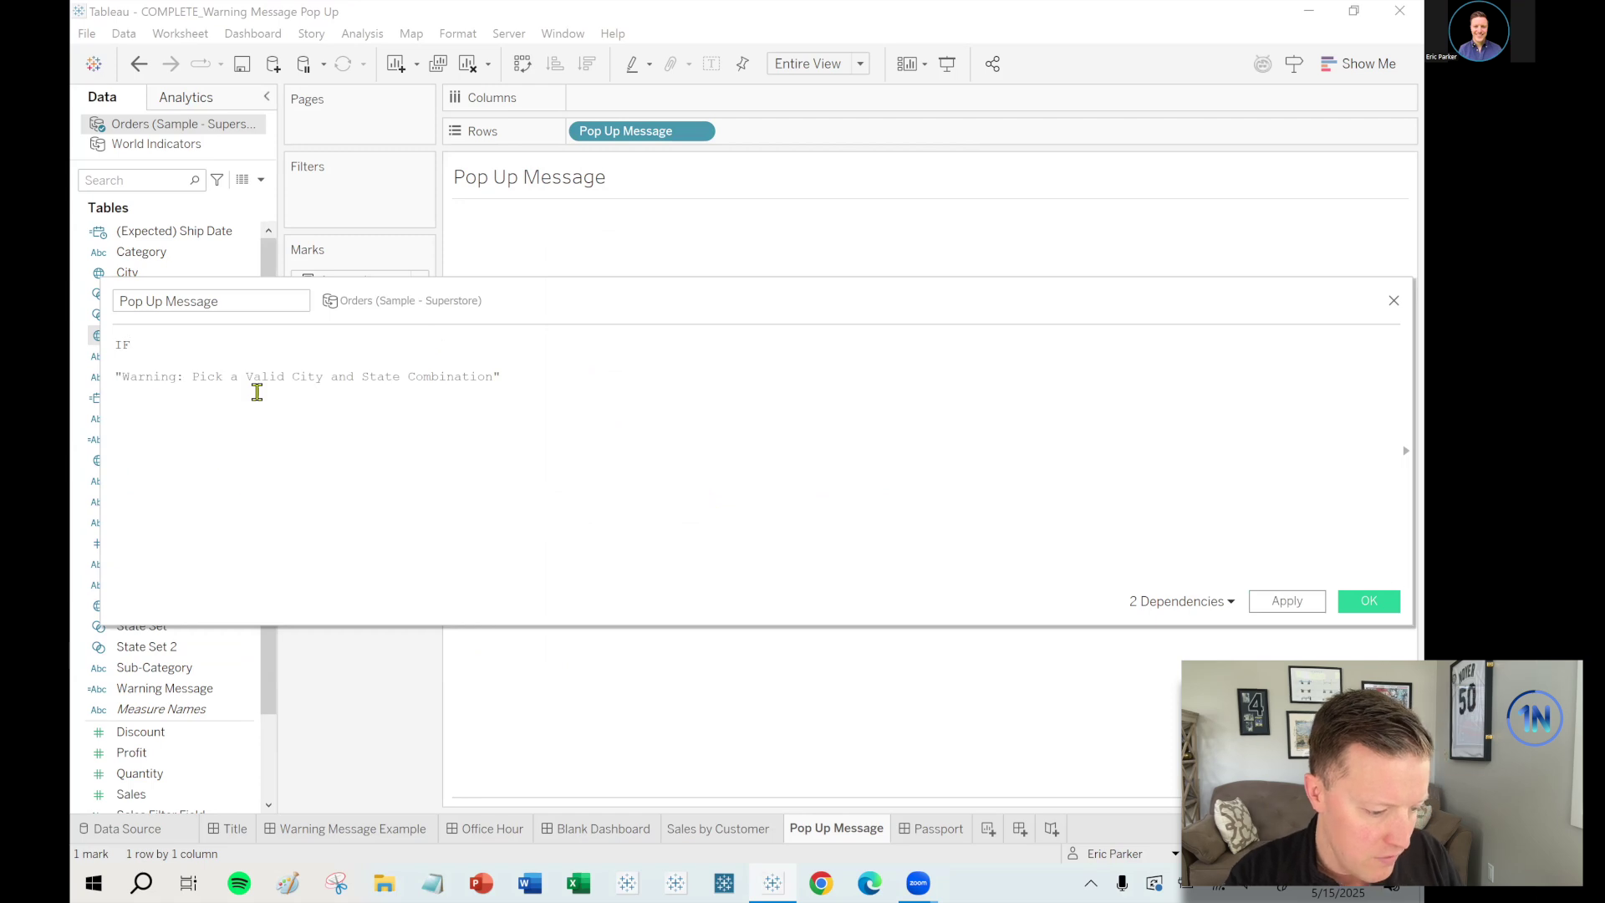
pyautogui.write('state')
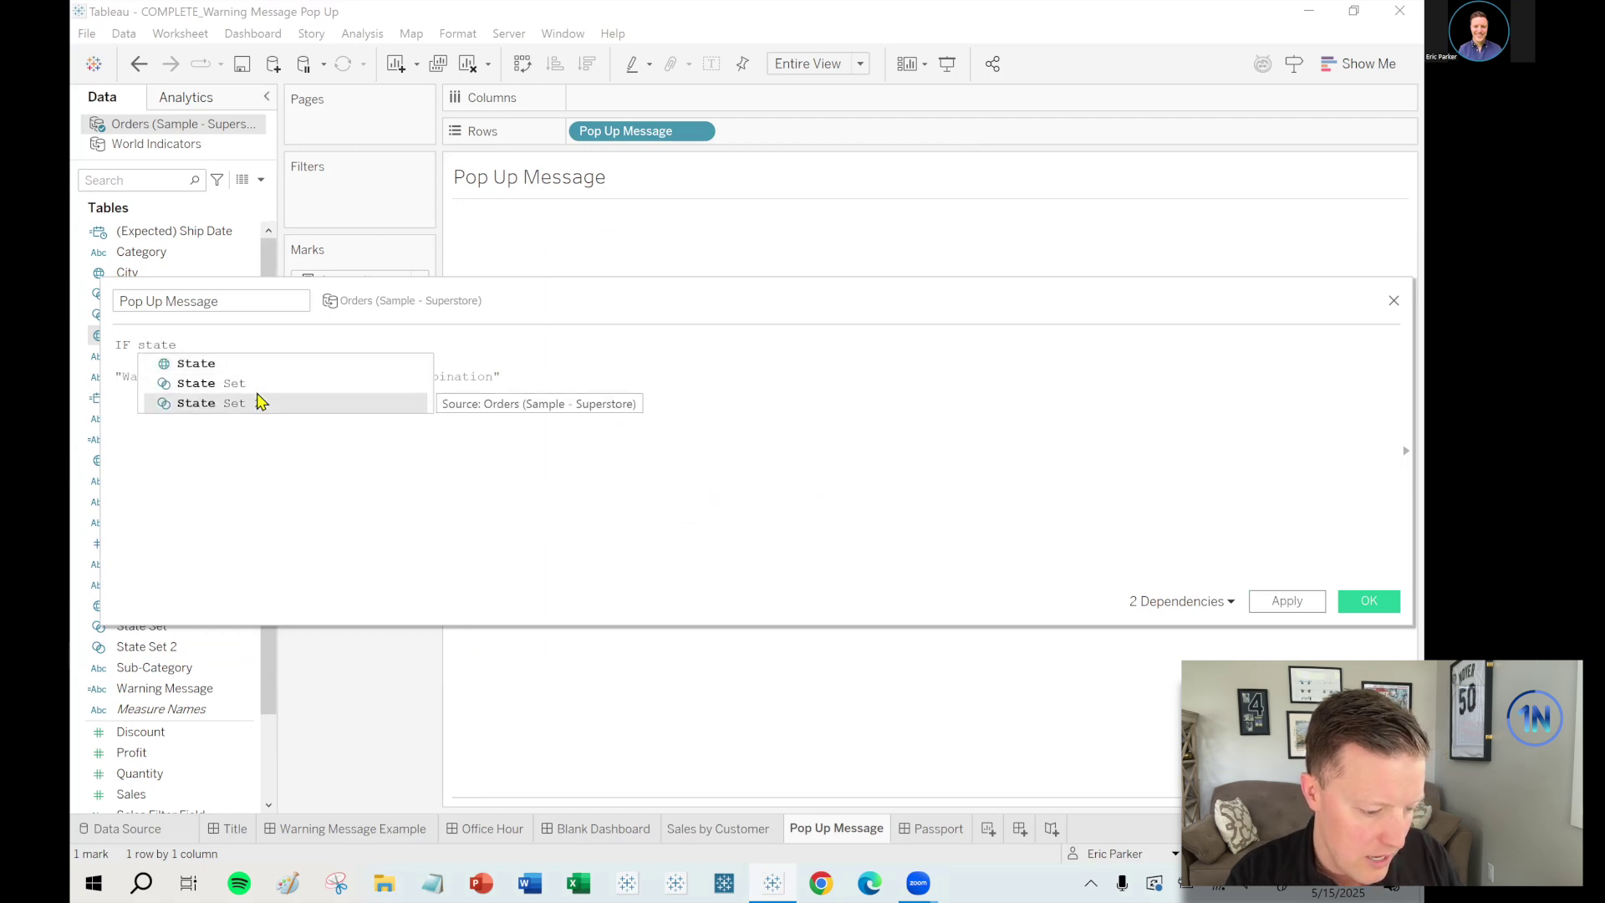
pyautogui.press('Return')
pyautogui.write('AND ')
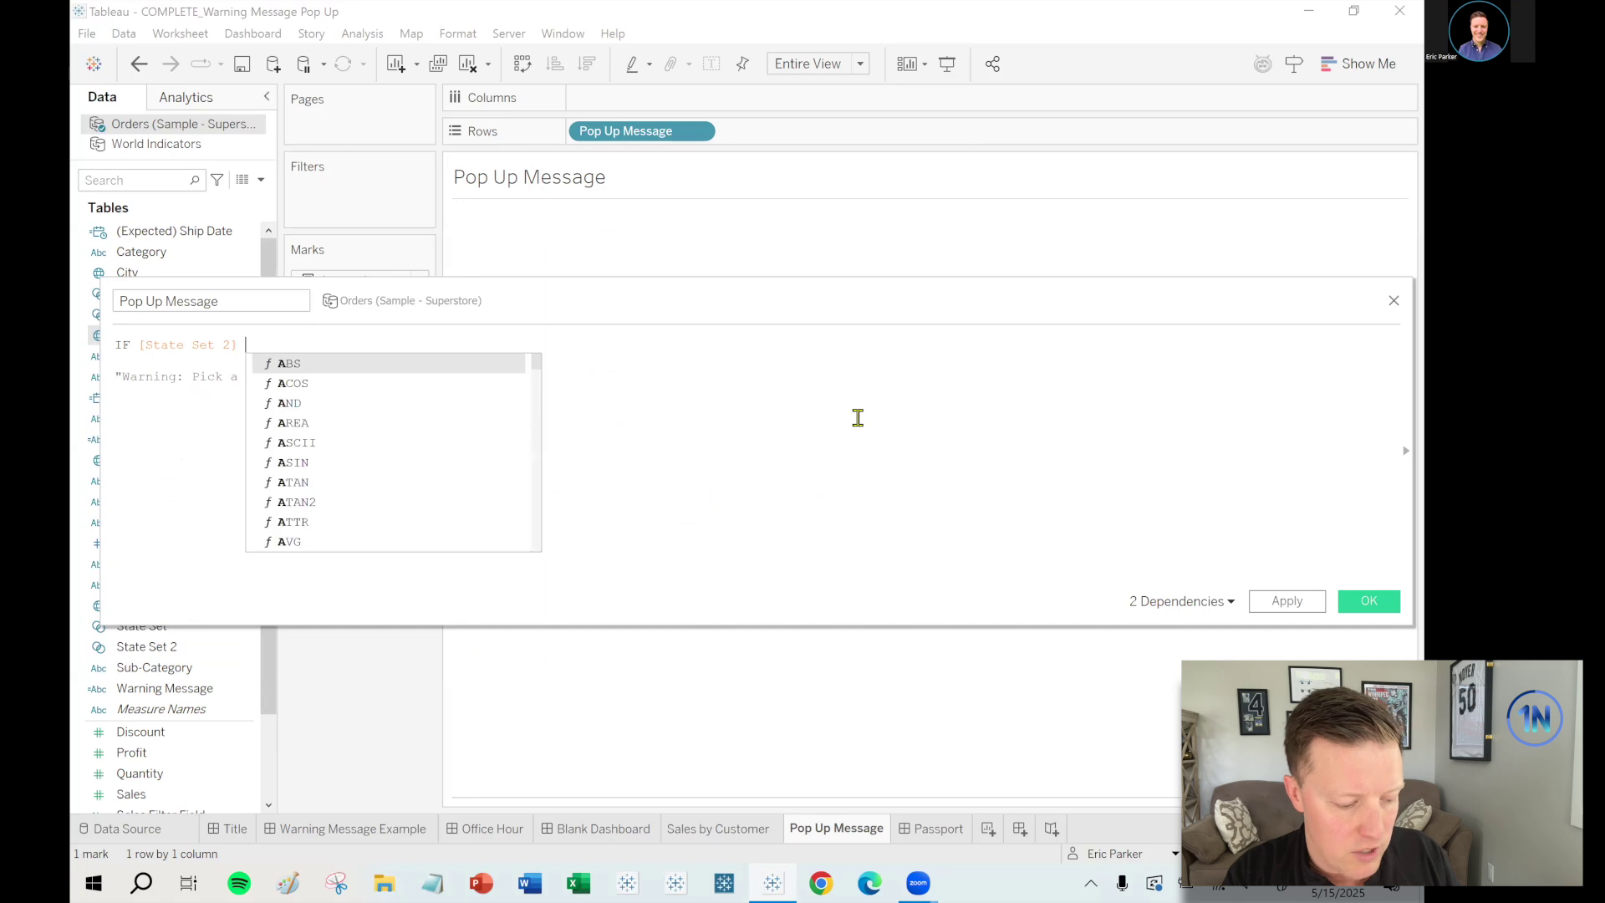
pyautogui.write('city')
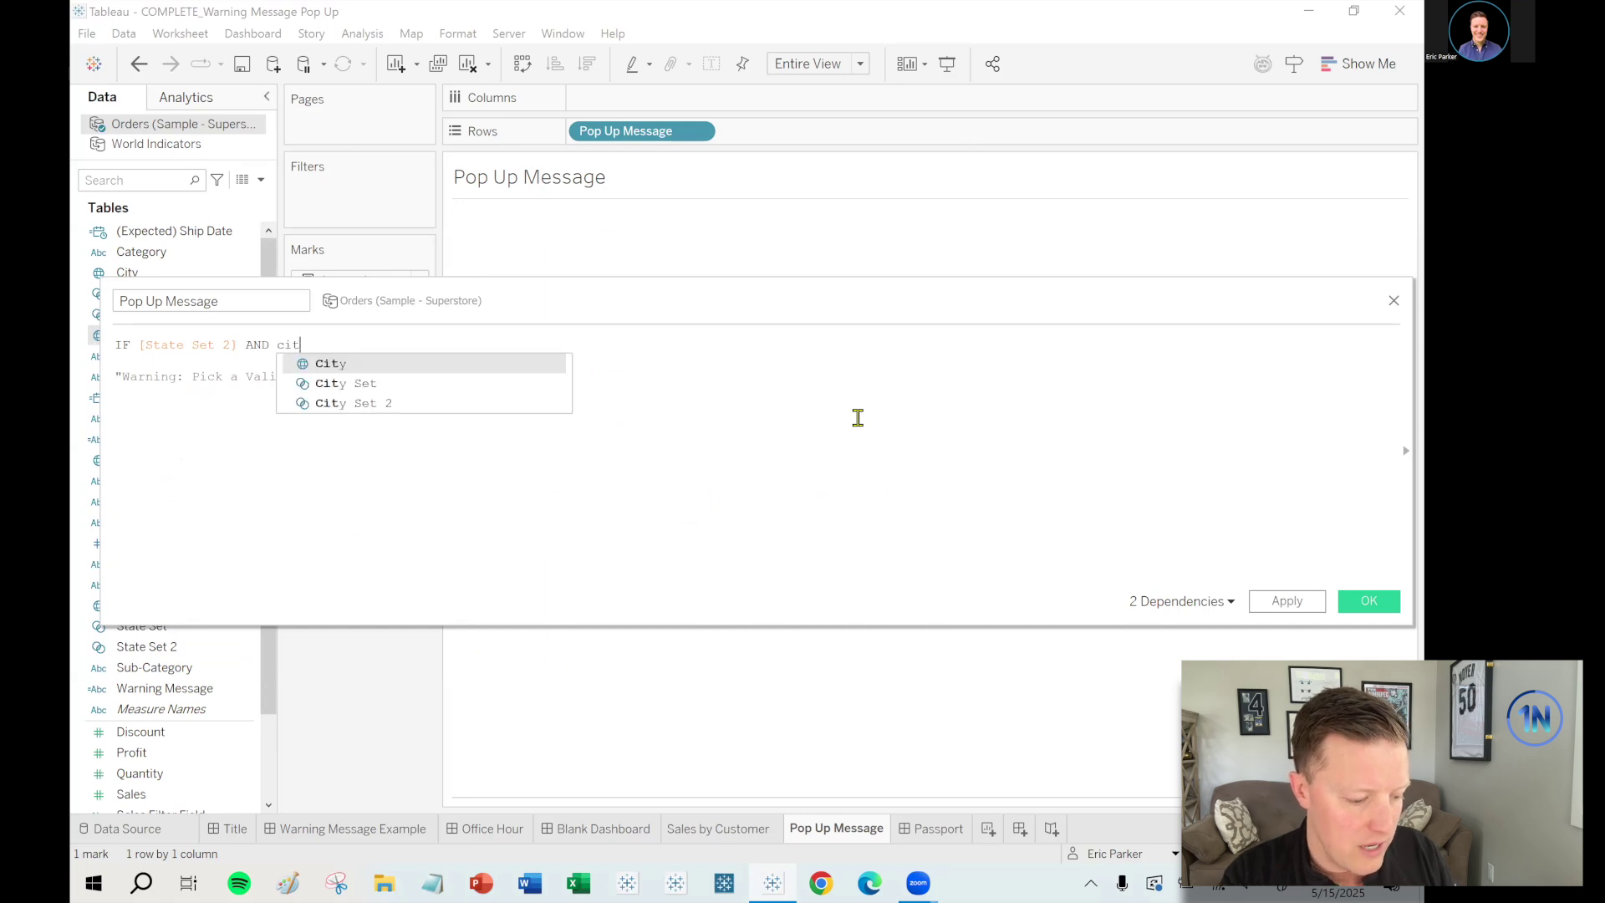
pyautogui.press('Down')
pyautogui.press('Down')
pyautogui.press('Return')
pyautogui.write('THEN ')
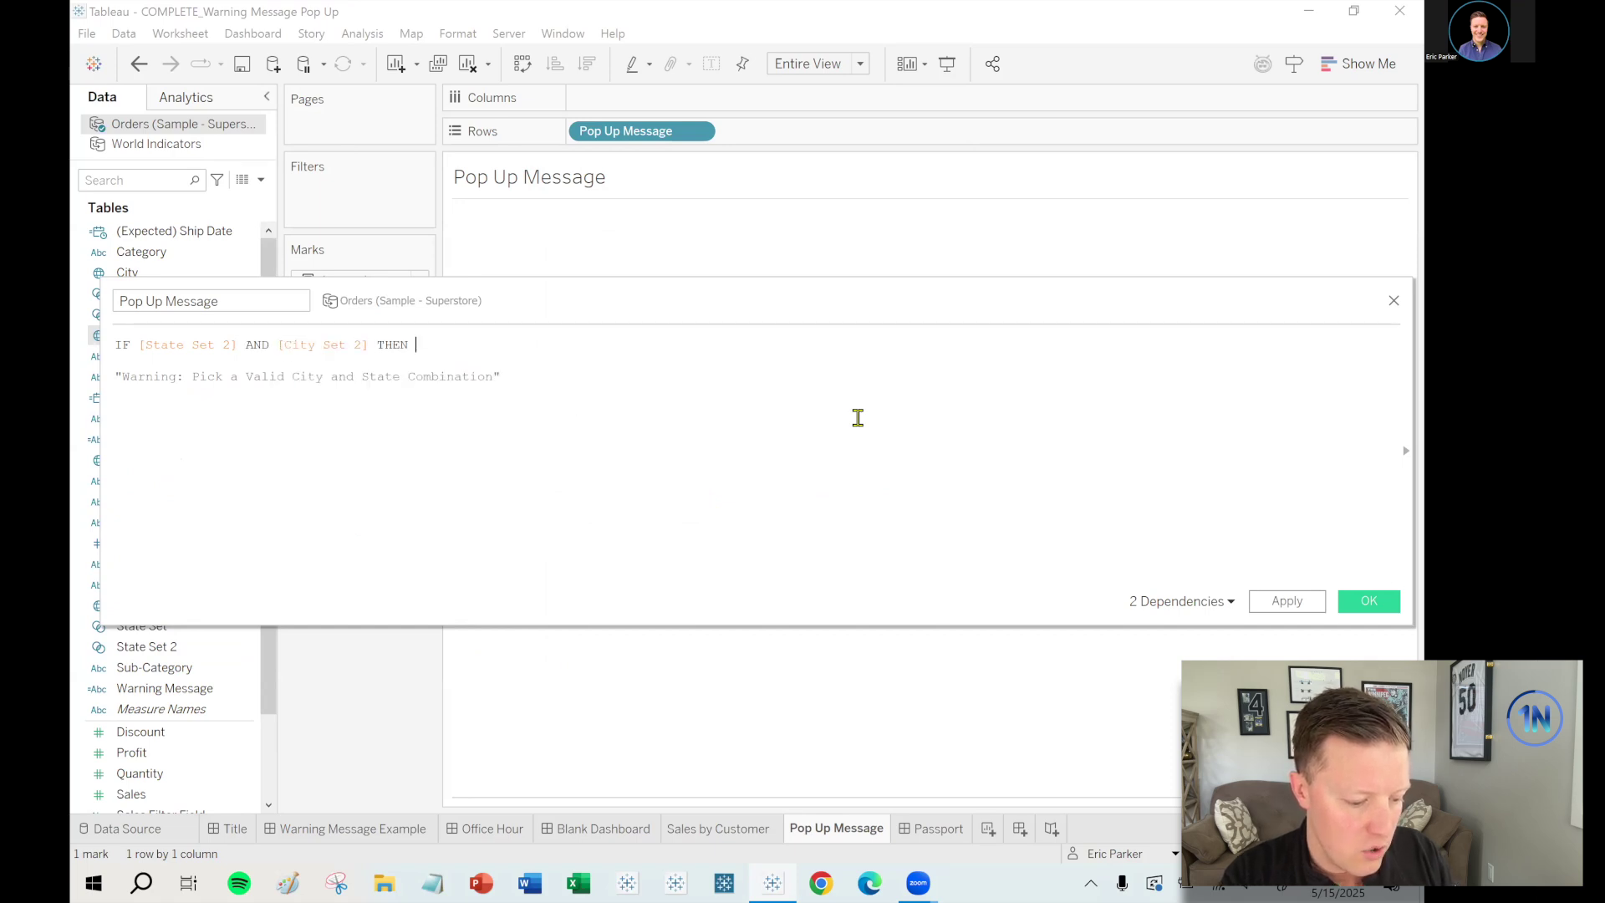
pyautogui.write('sales')
pyautogui.press('Return')
pyautogui.write('END')
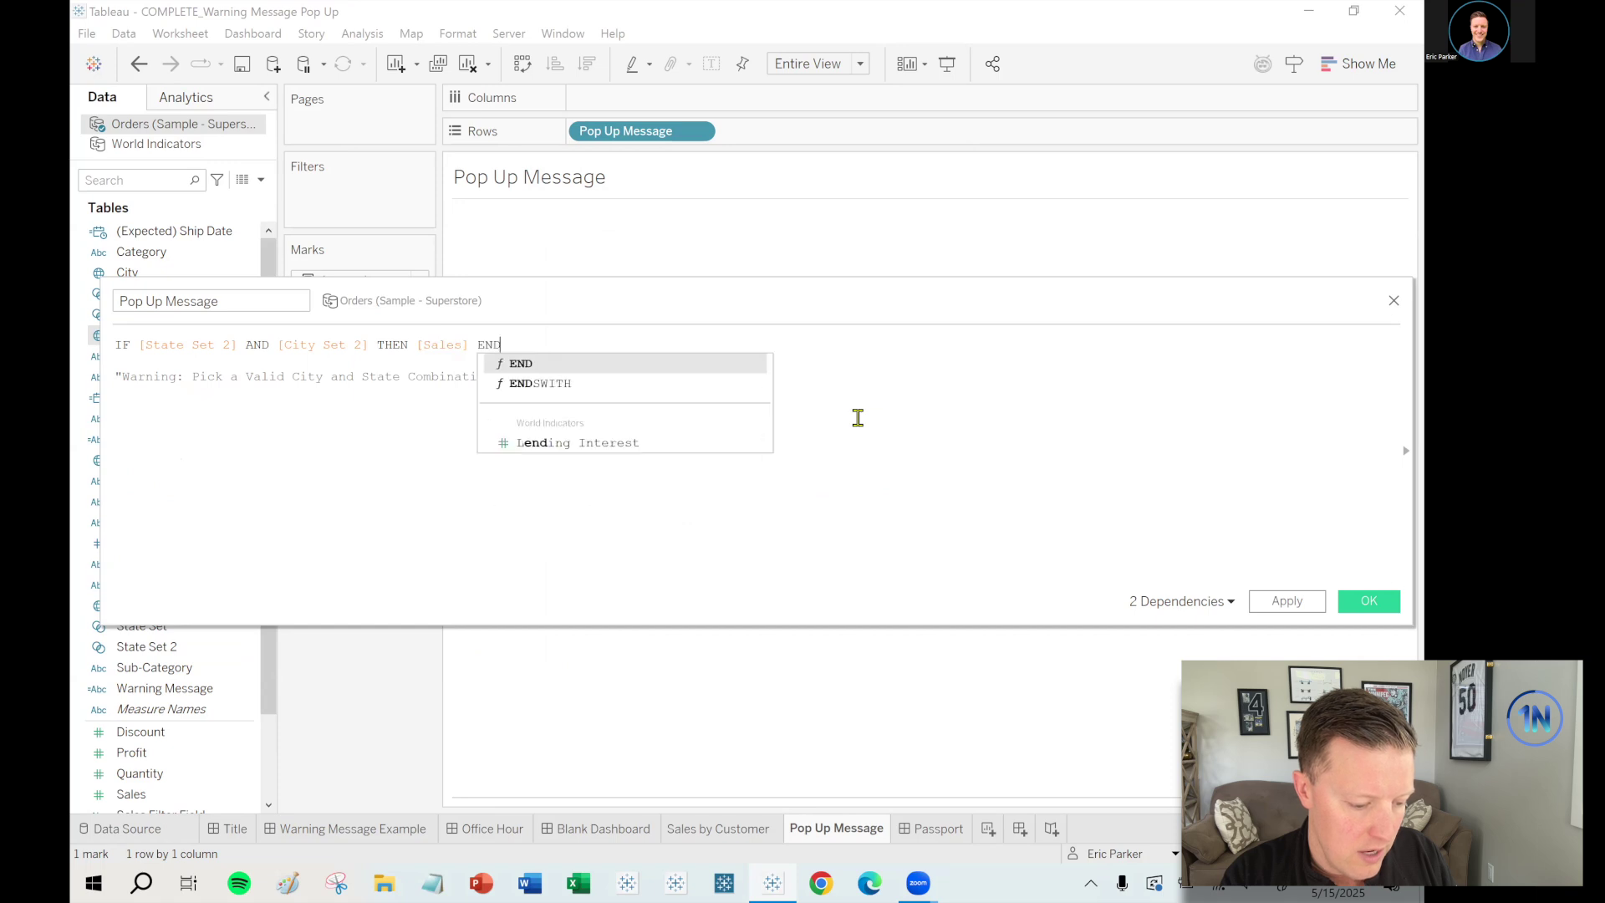
pyautogui.click(791, 437)
# - Wrap that conditional sales expression in SUM()
pyautogui.scroll(2, 674, 469)
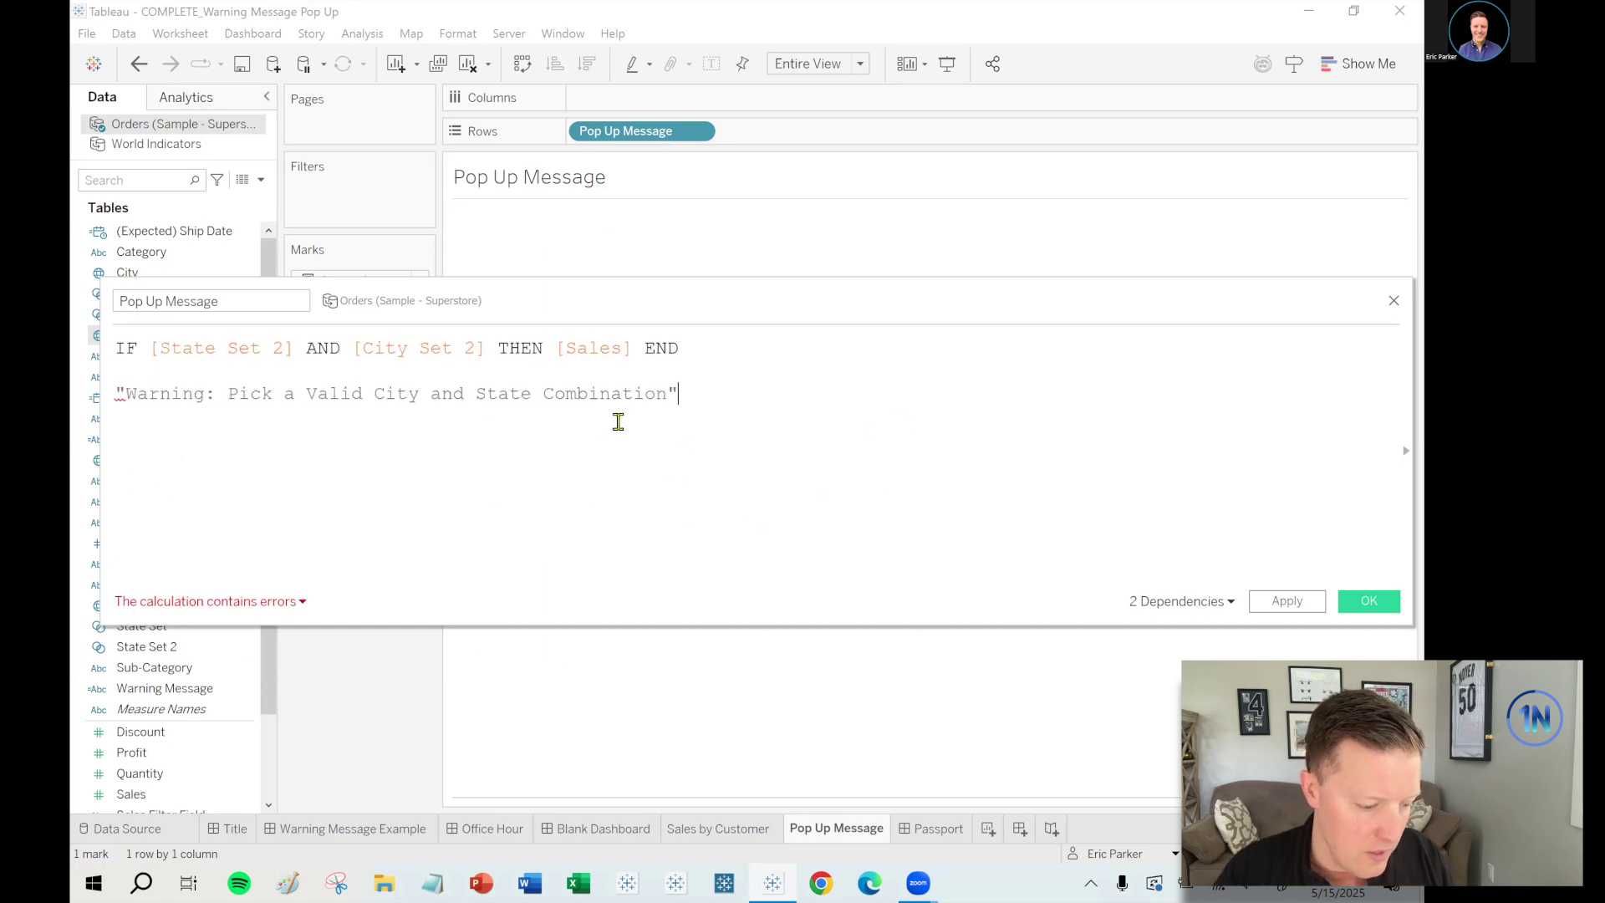
pyautogui.scroll(-1, 741, 380)
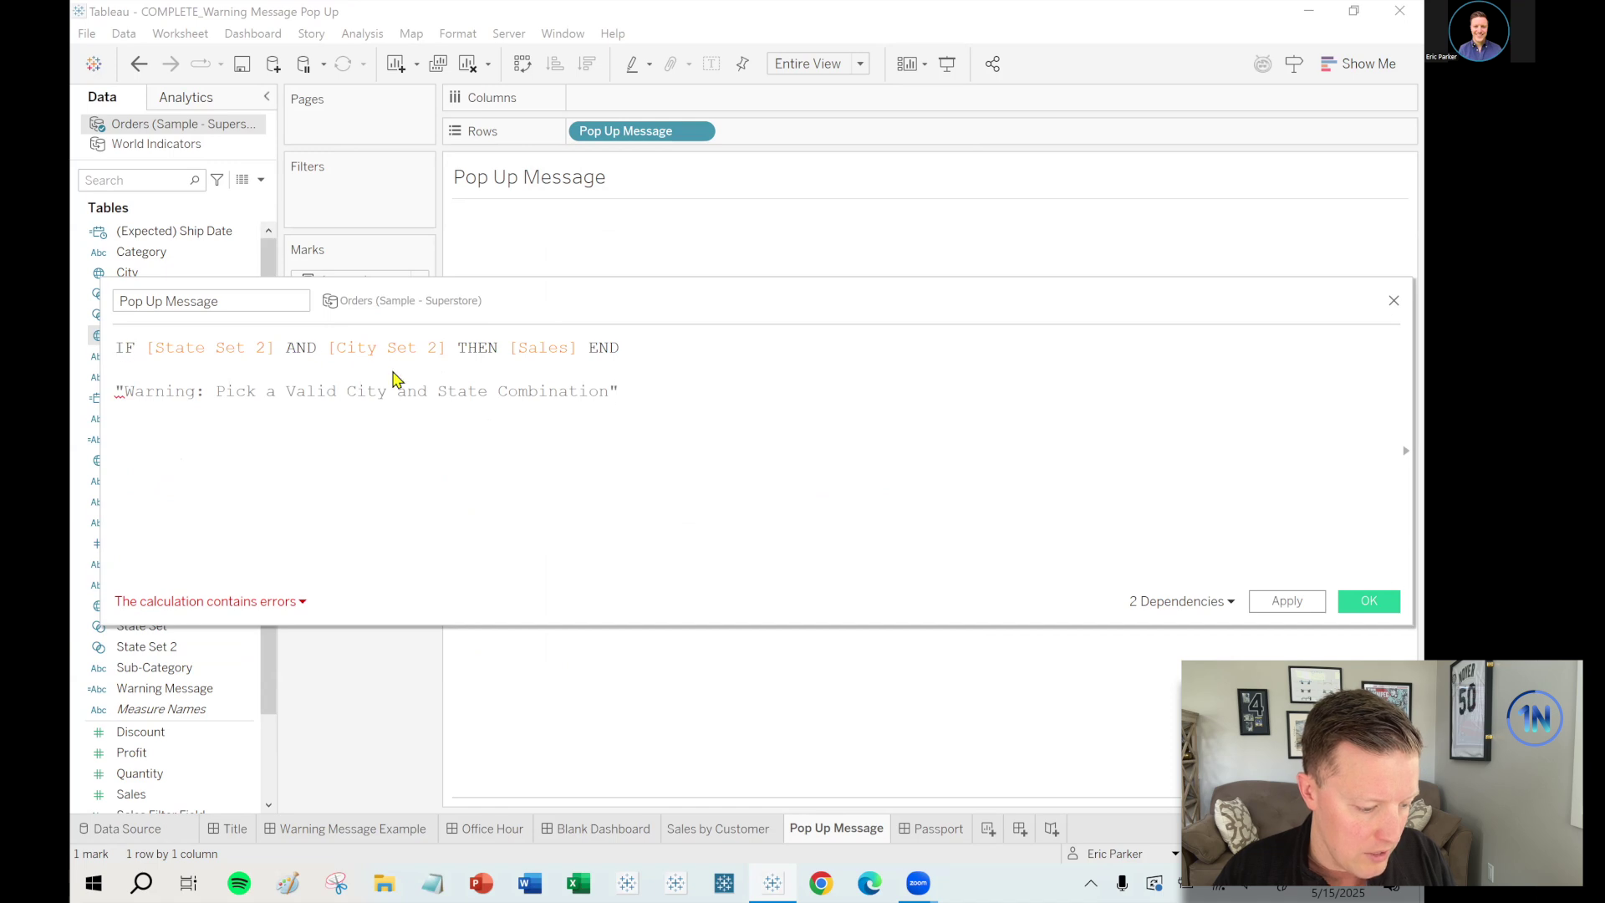
pyautogui.hotkey('ctrl', 'Home')
pyautogui.write('SUM(')
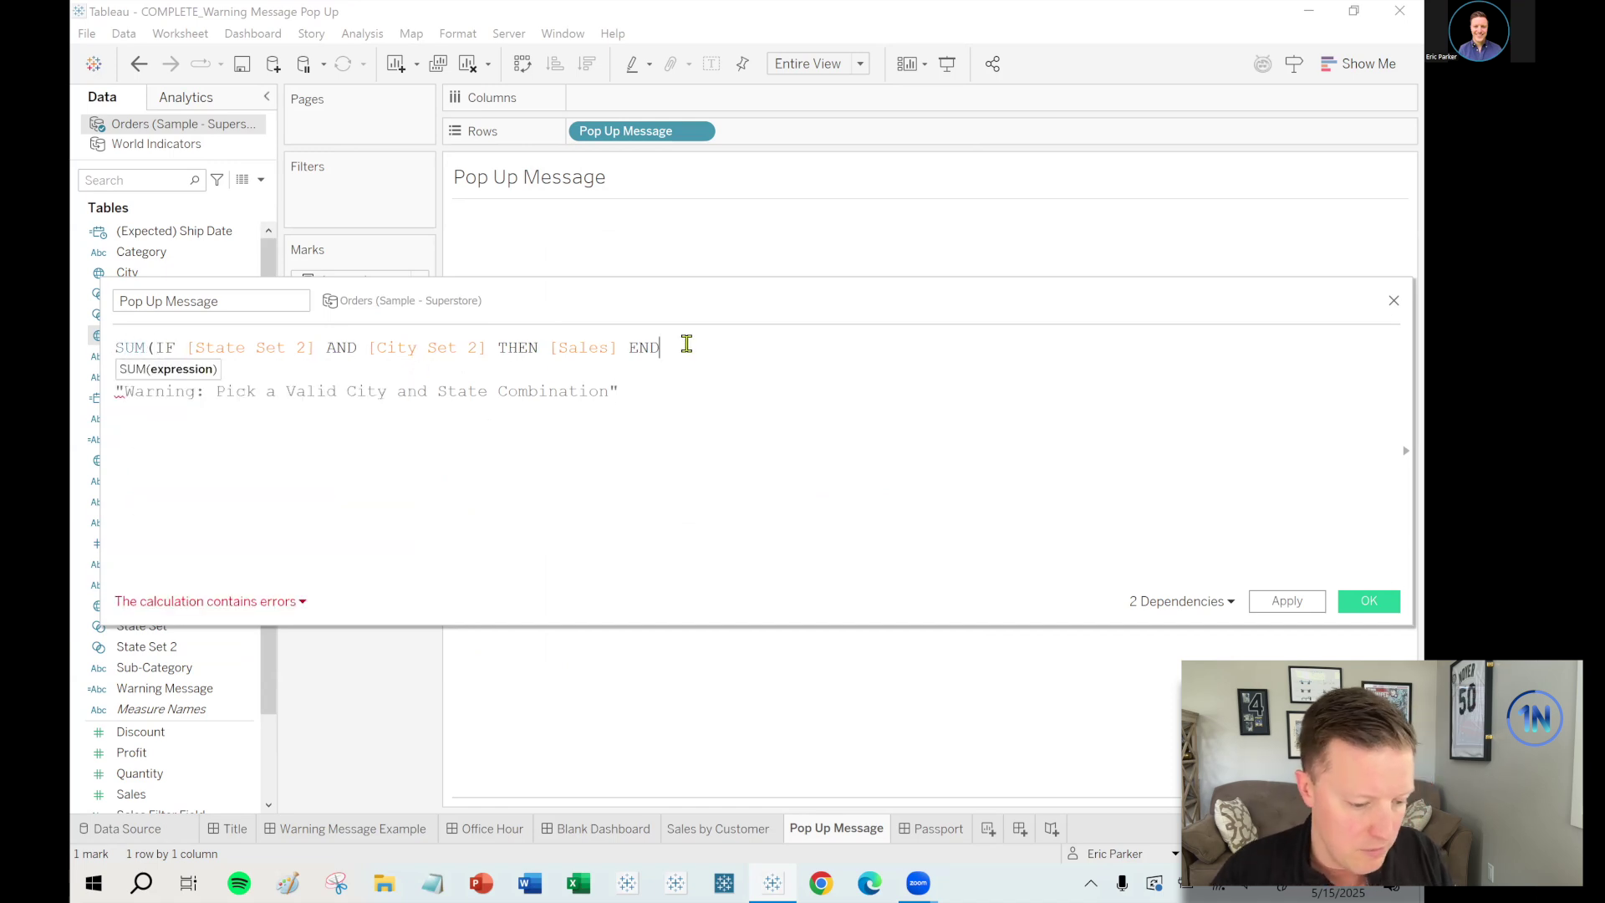
pyautogui.click(684, 346)
pyautogui.write(')')
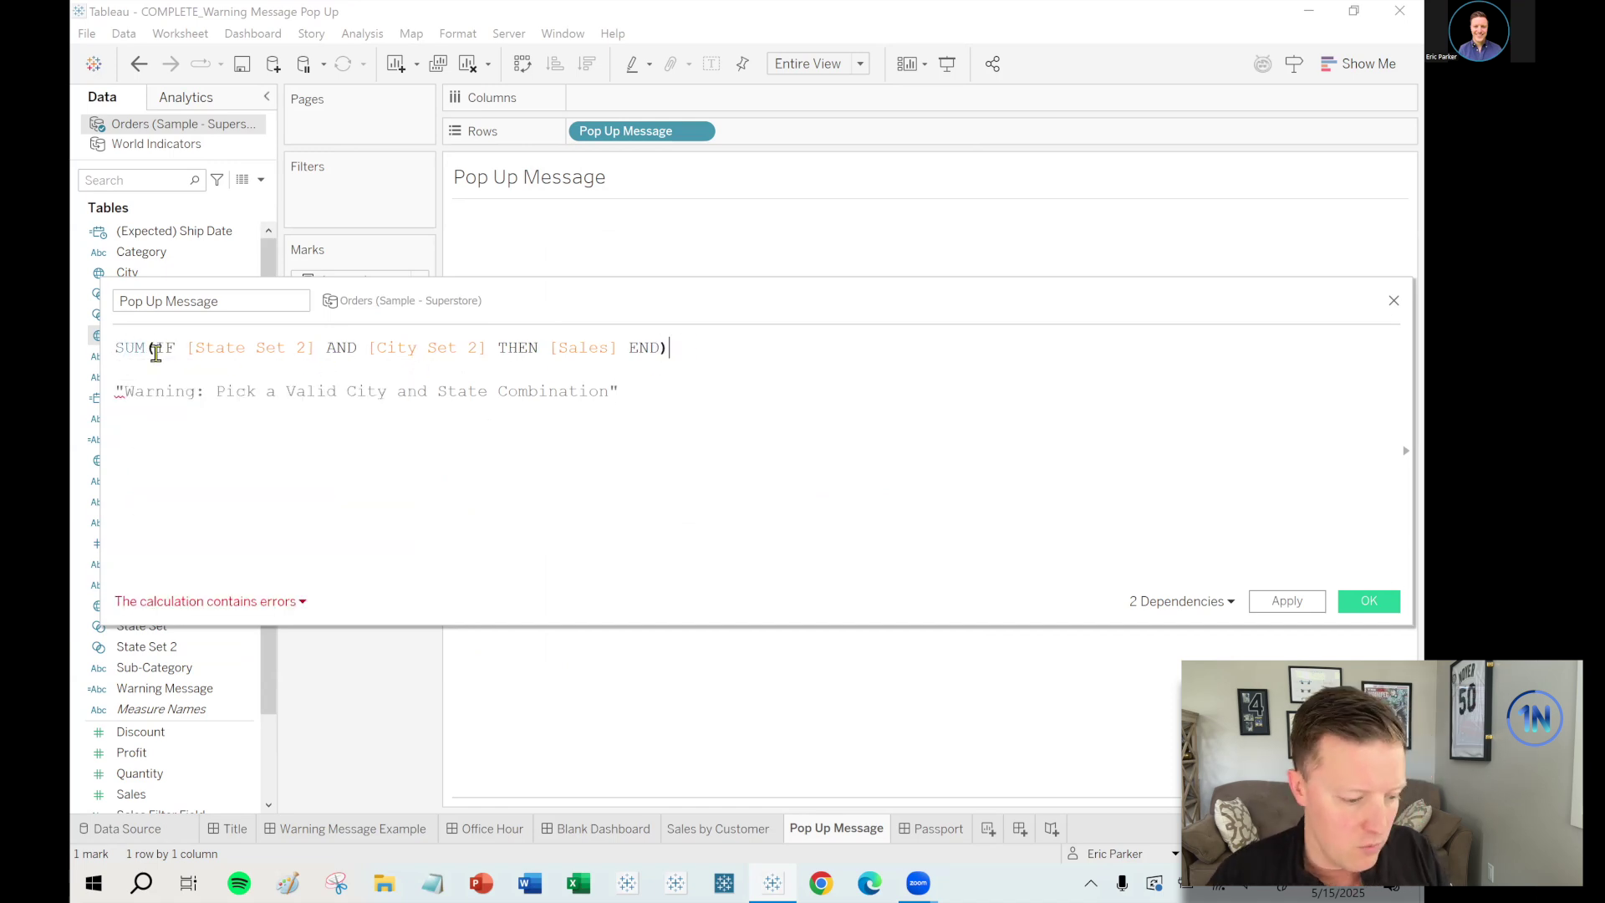
# - Complete it as IF ZN(SUM(...)) > 0 THEN "" ELSE the warning text END
pyautogui.press('Home')
pyautogui.write('IF ZN(')
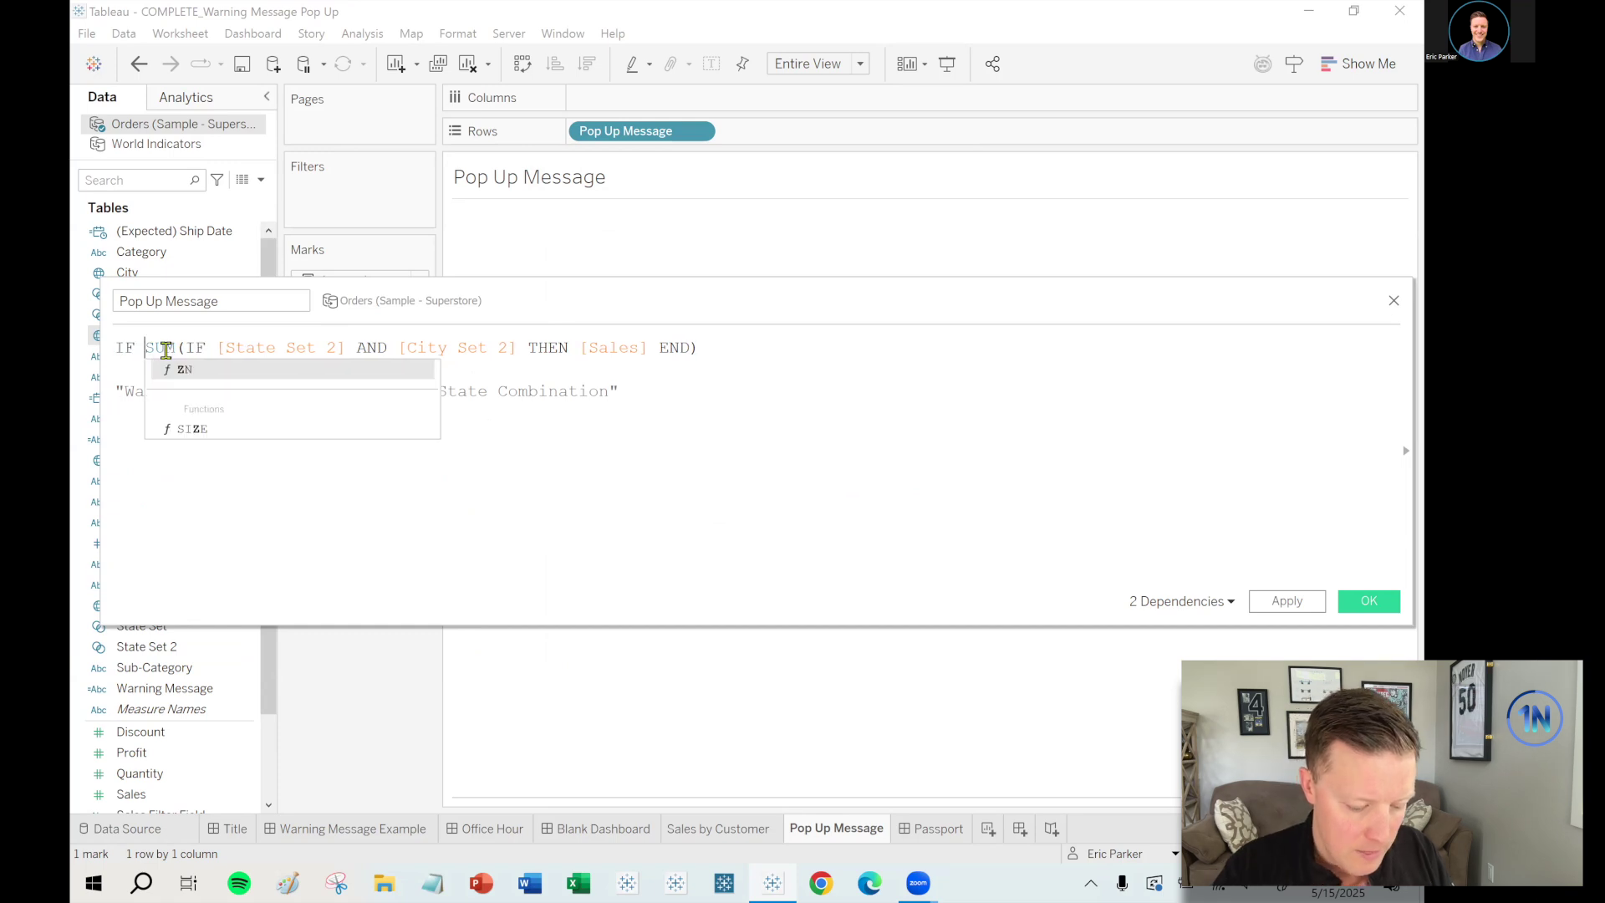
pyautogui.click(802, 336)
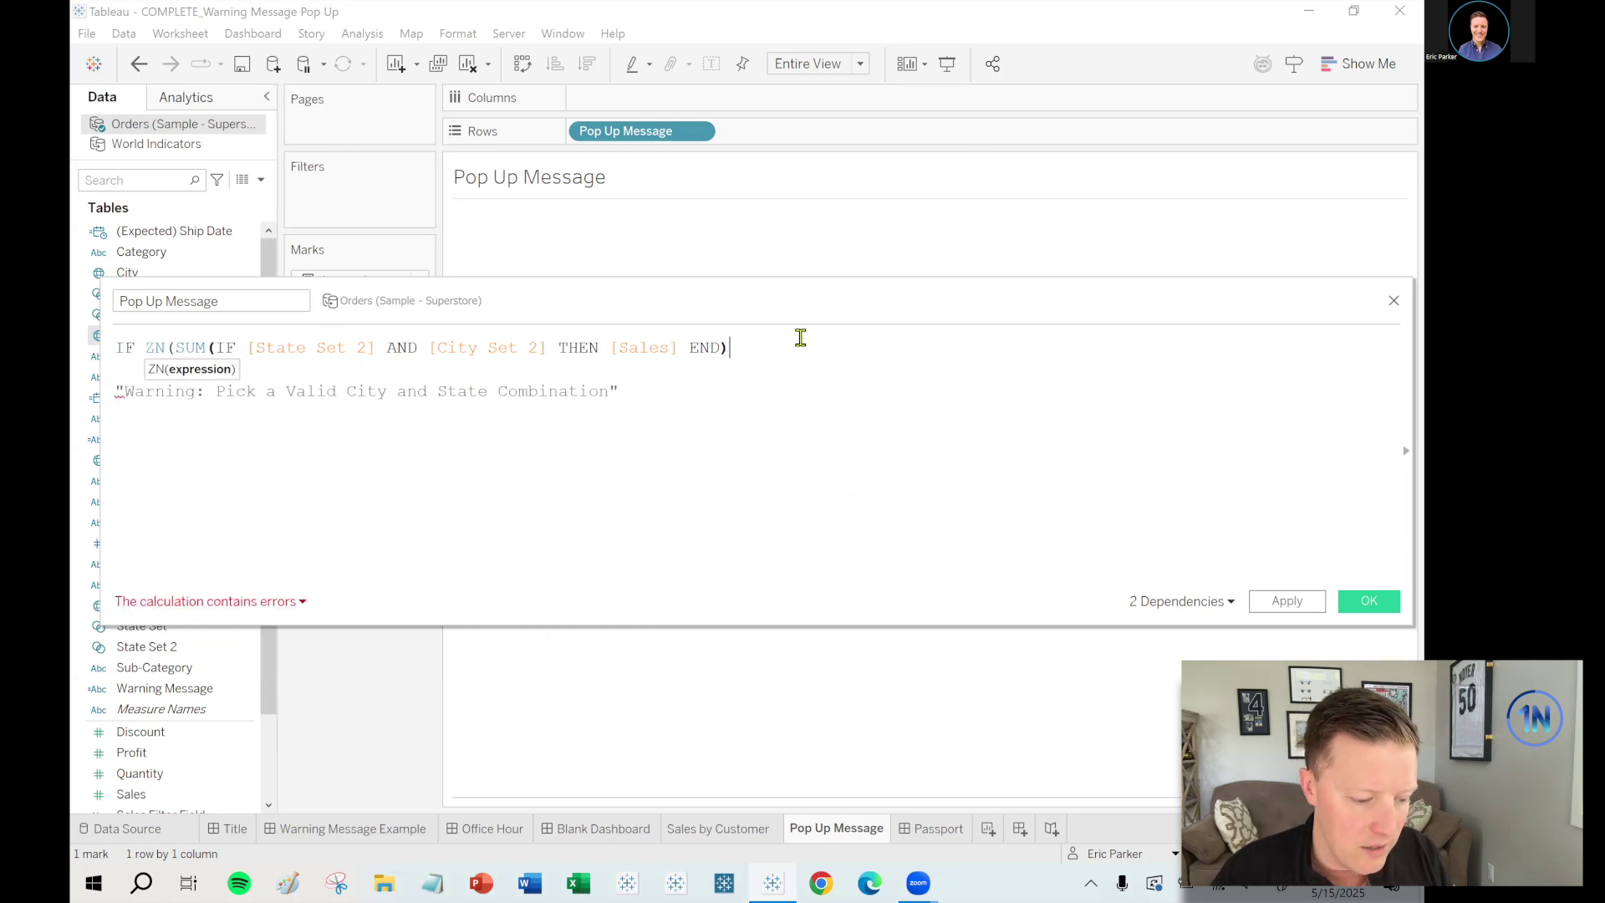
pyautogui.write(')')
pyautogui.write(' ?')
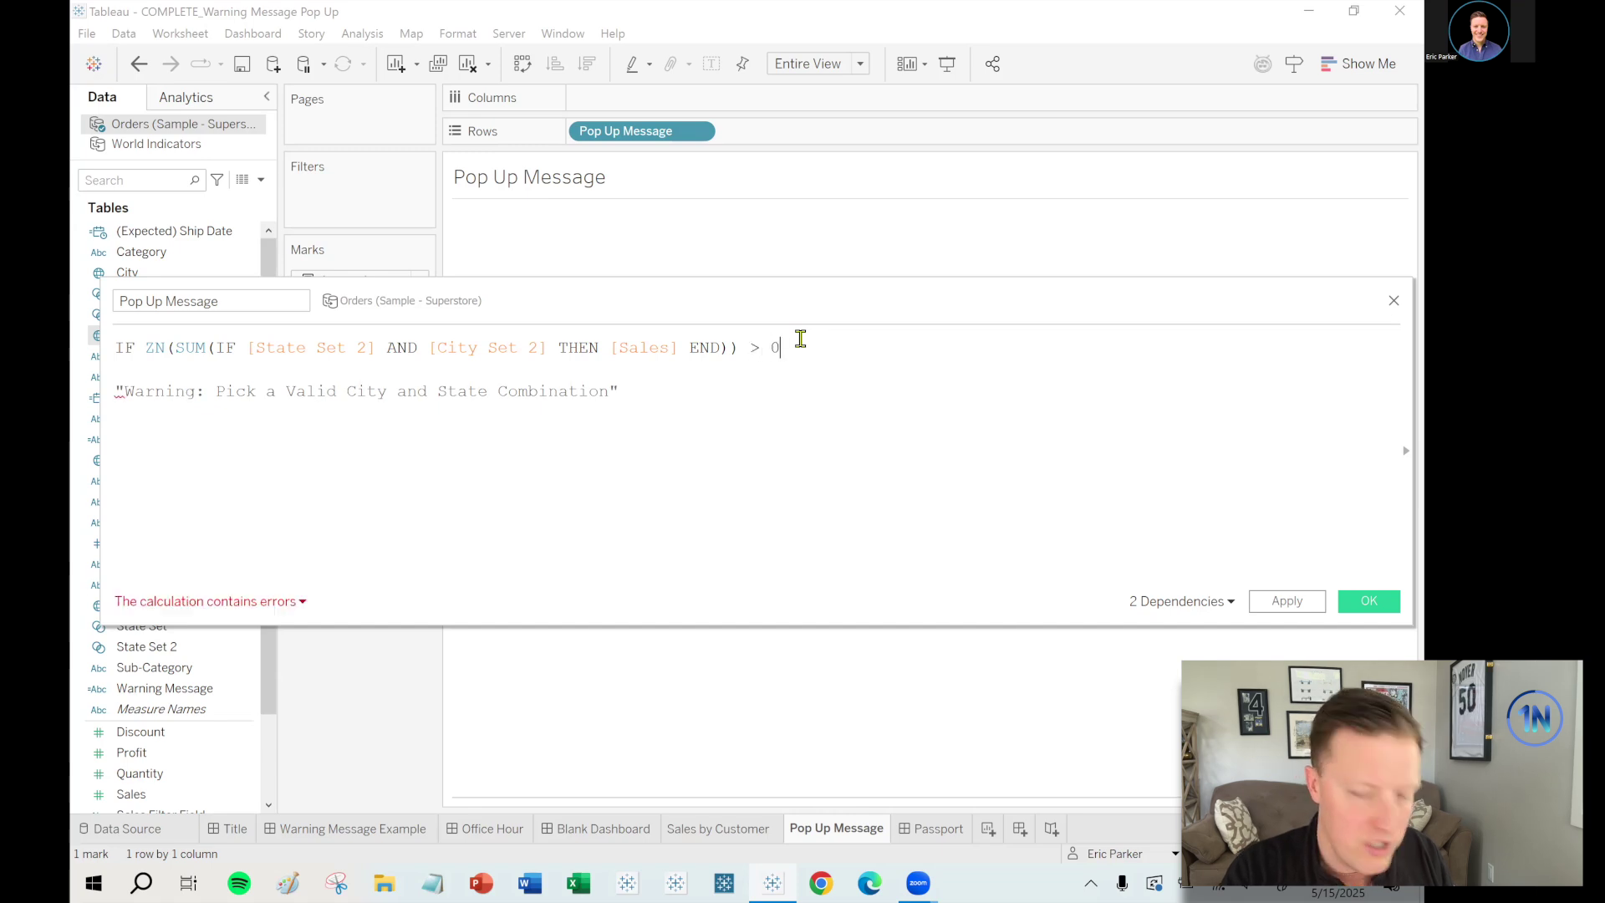
pyautogui.write(' 0')
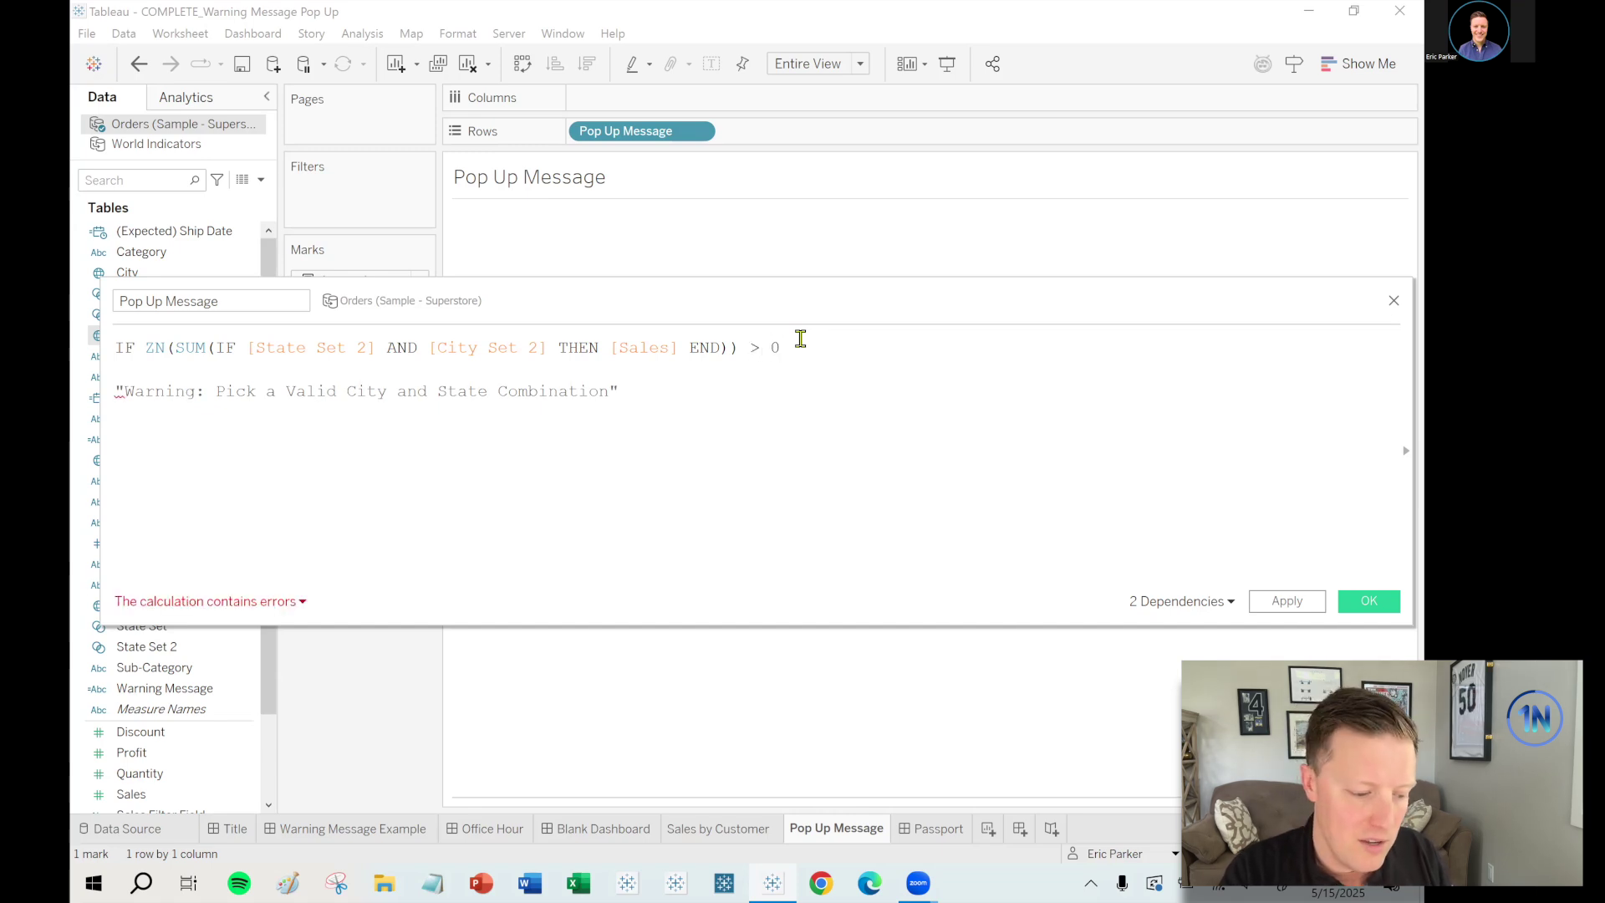
pyautogui.write(' THEN')
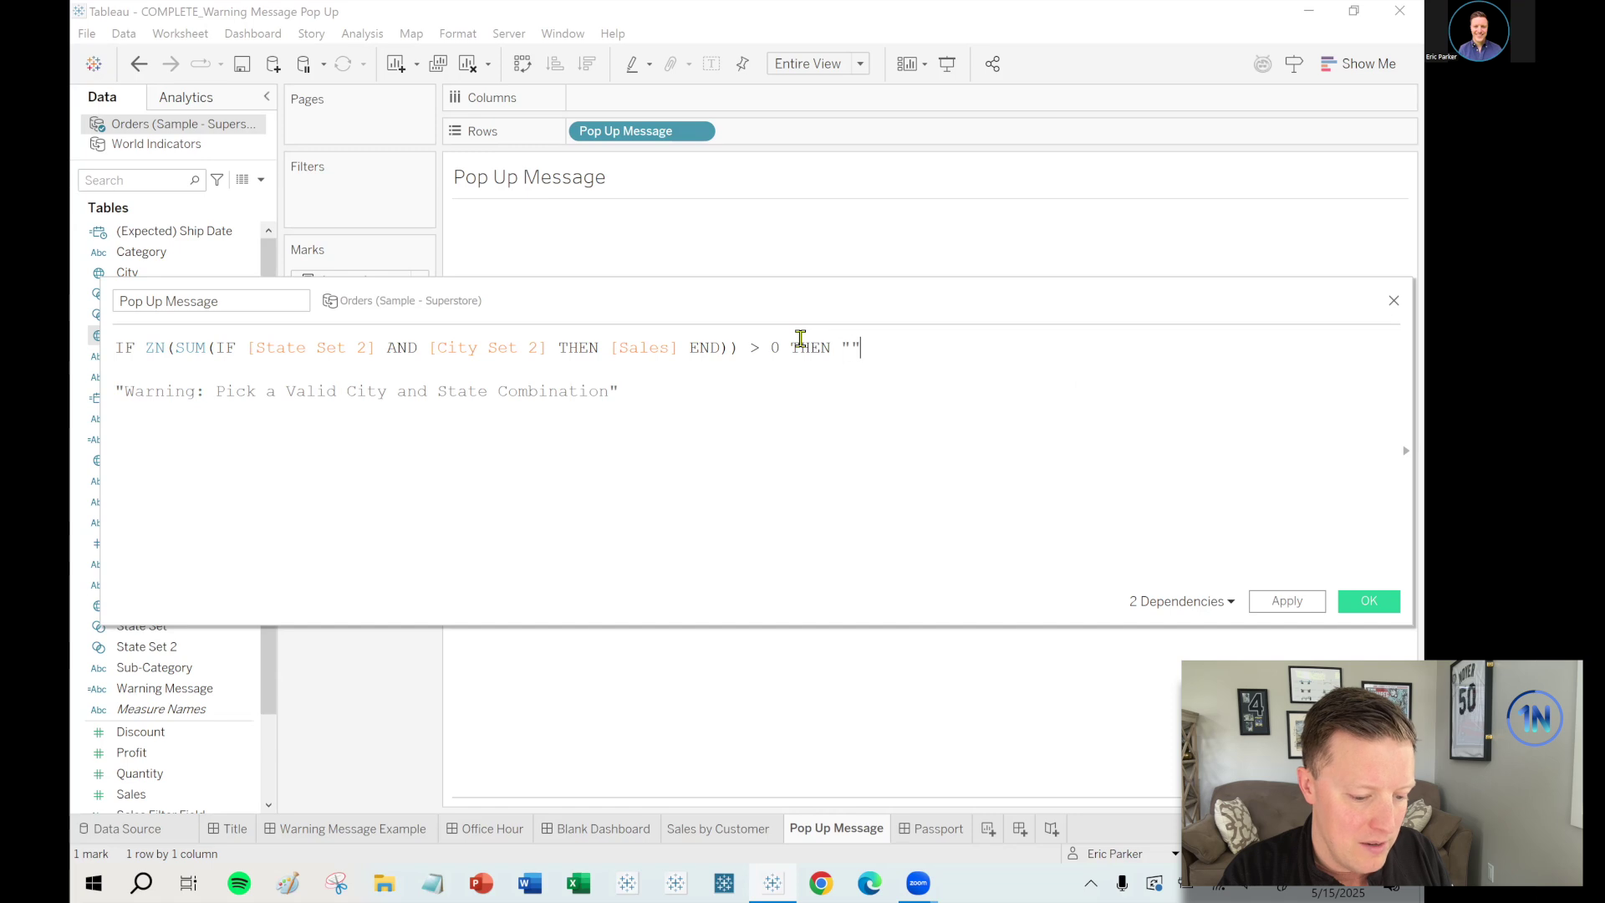
pyautogui.write(' ""')
pyautogui.press('Return')
pyautogui.write('E')
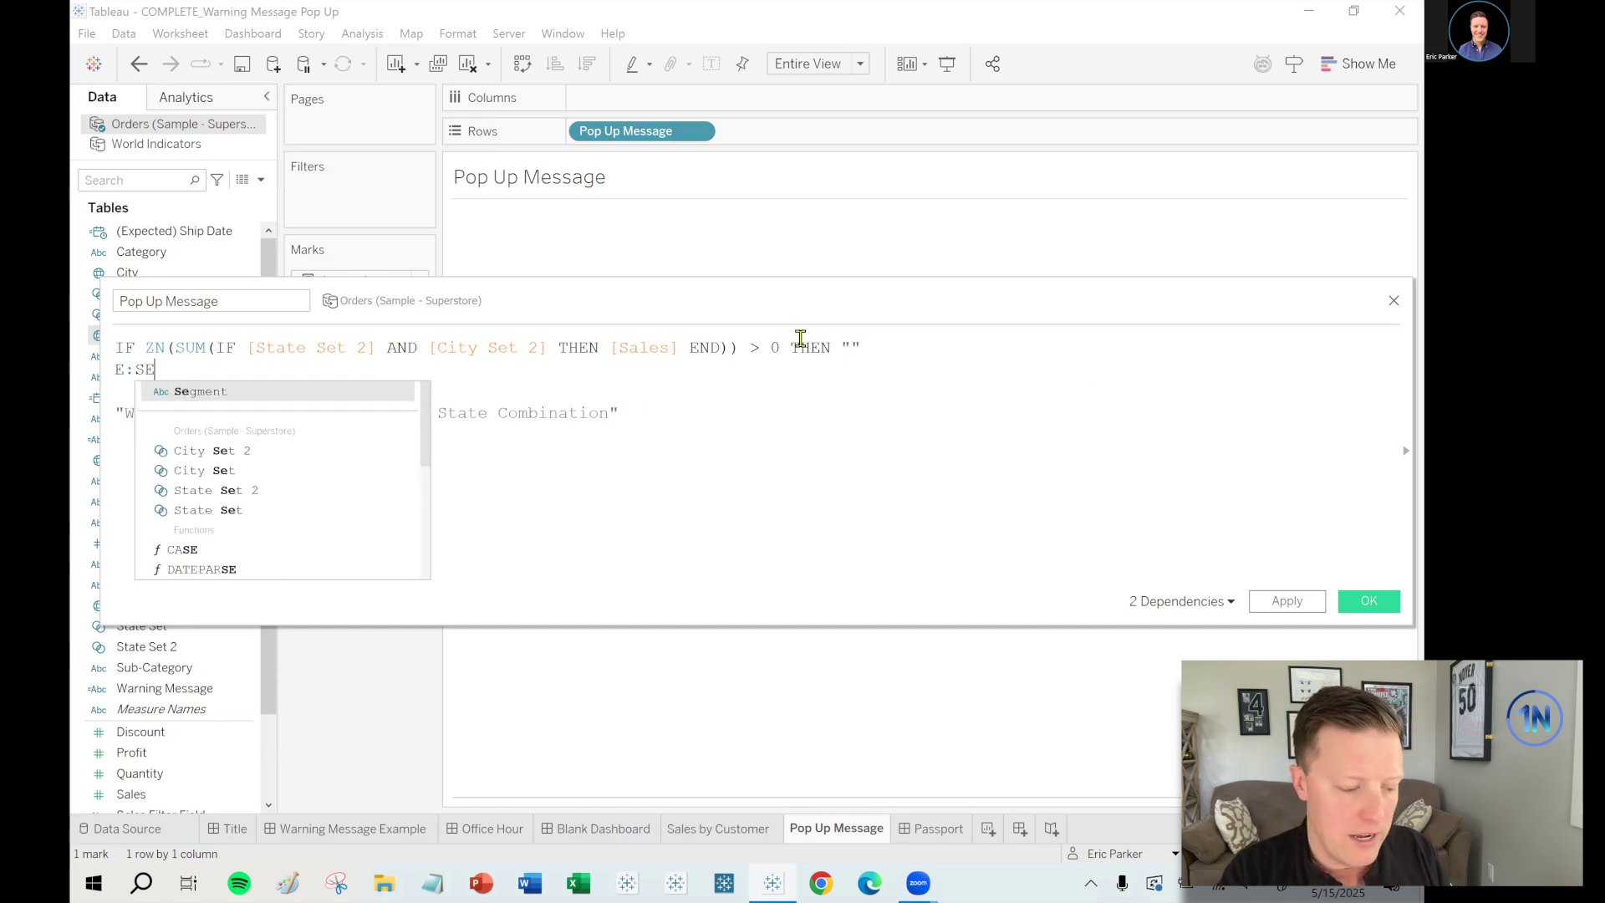
pyautogui.write('LSE')
pyautogui.press('Return')
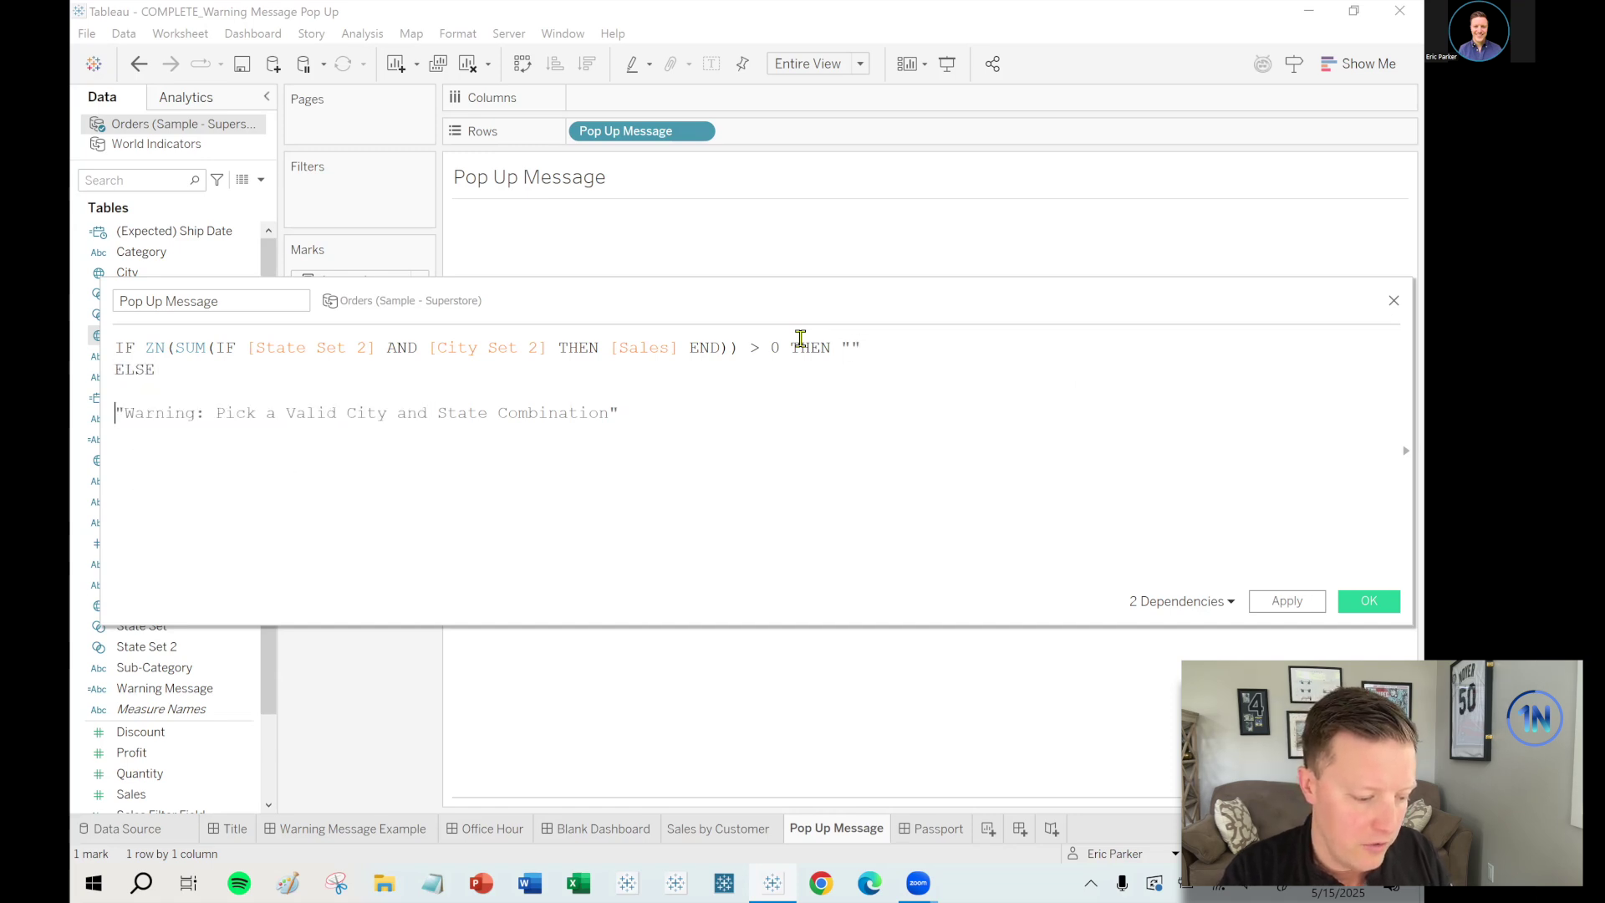
pyautogui.press('BackSpace')
pyautogui.press('BackSpace')
pyautogui.click(757, 374)
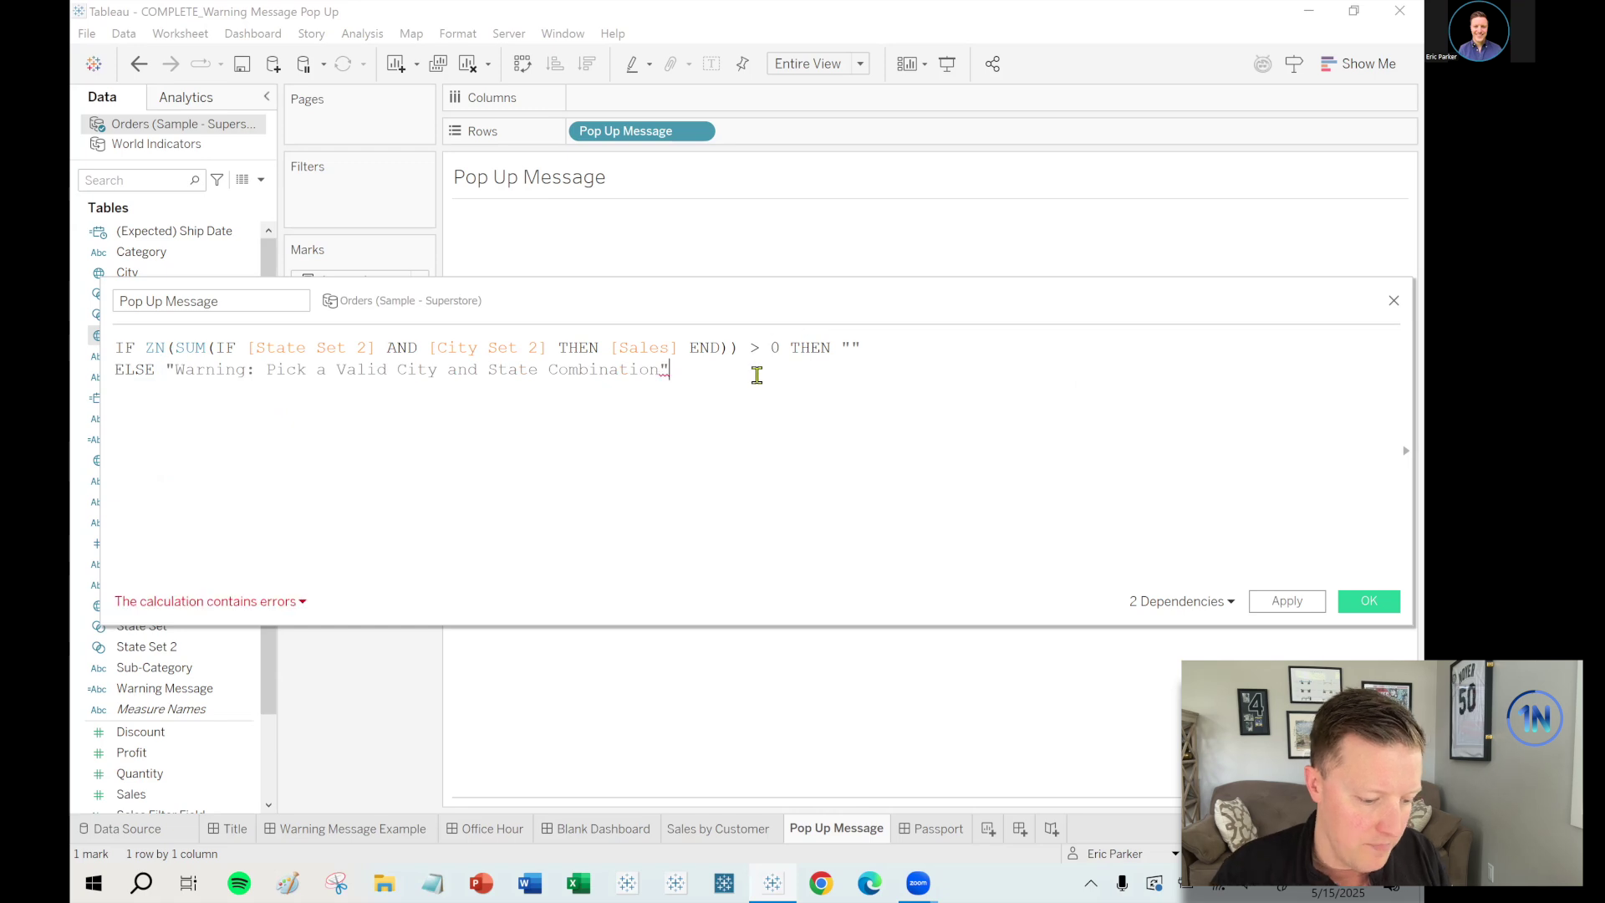
pyautogui.press('Return')
pyautogui.write('END')
pyautogui.press('Escape')
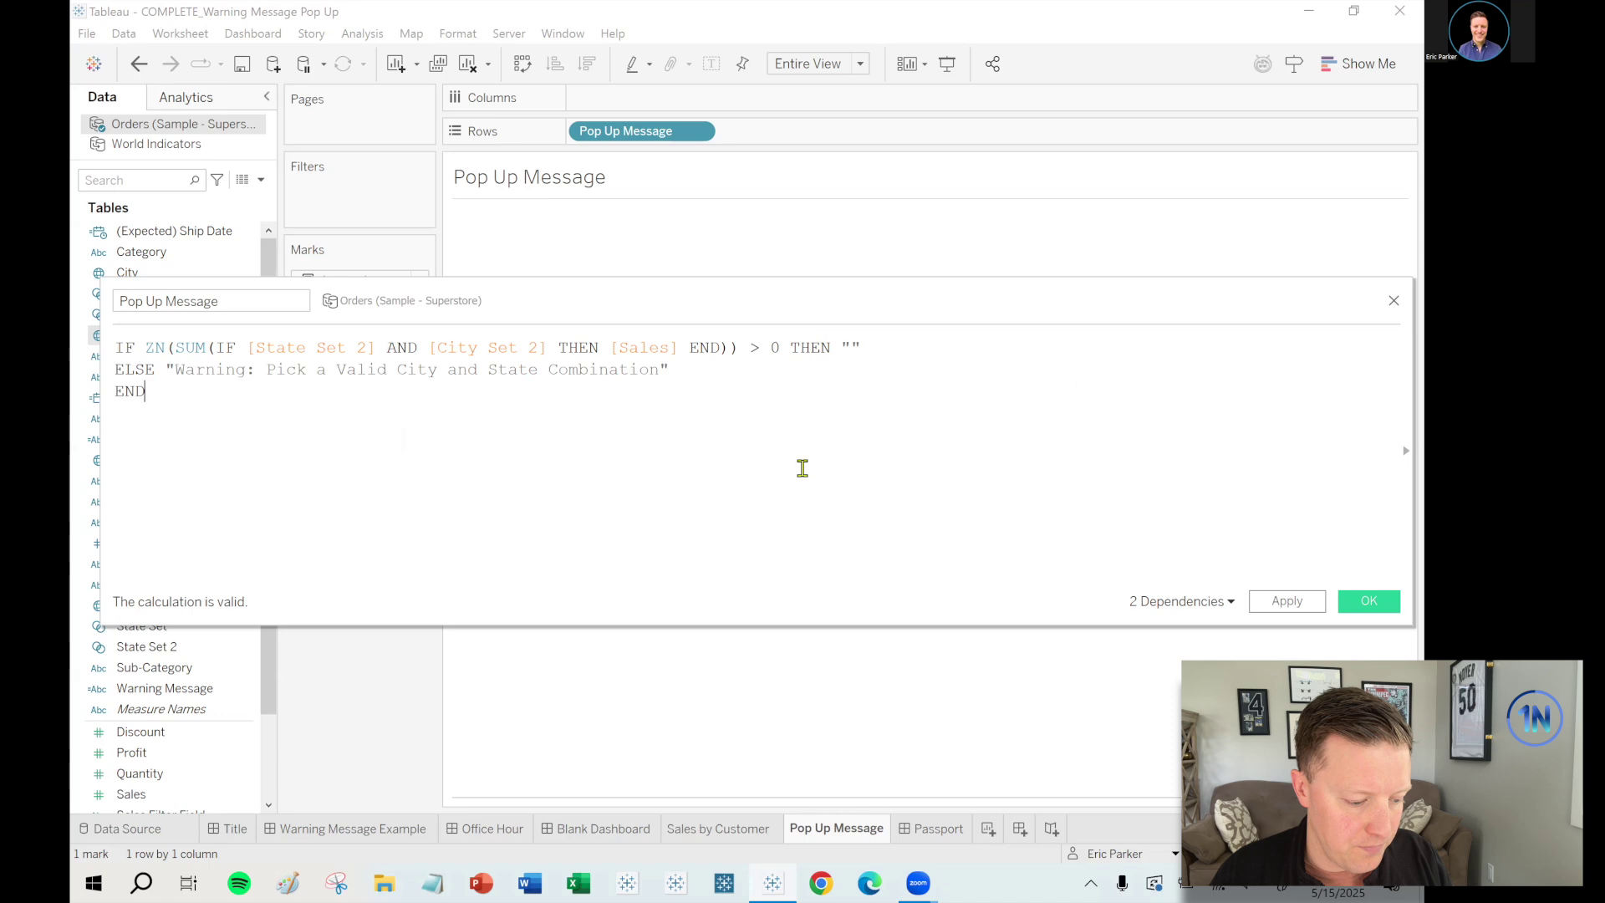
pyautogui.scroll(1, 802, 466)
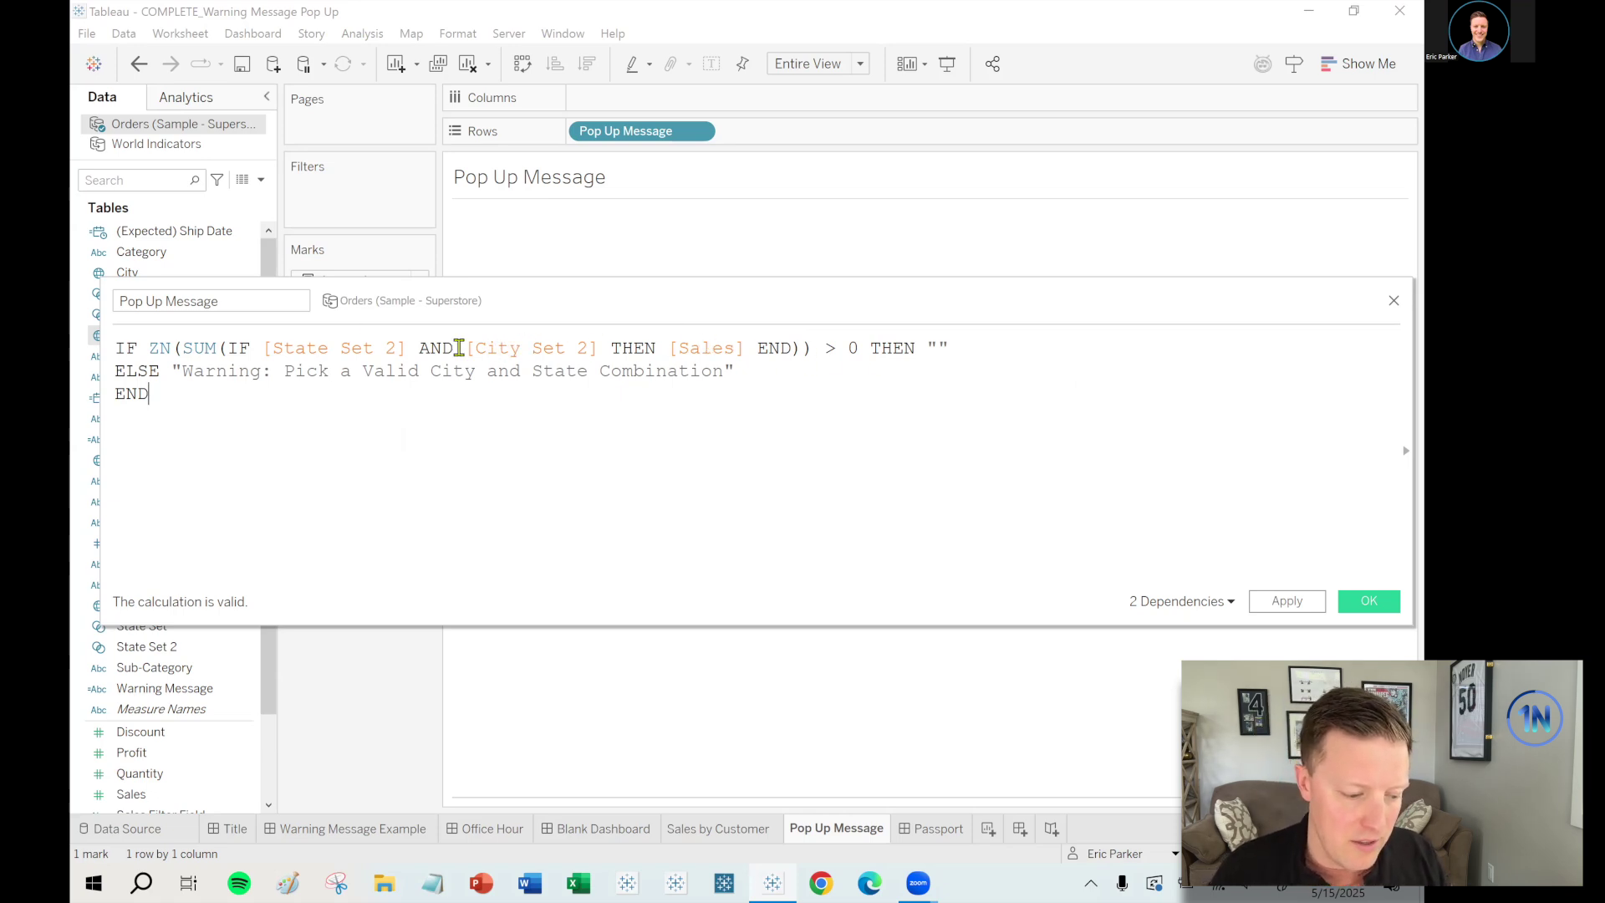
pyautogui.moveTo(149, 348); pyautogui.dragTo(817, 344)
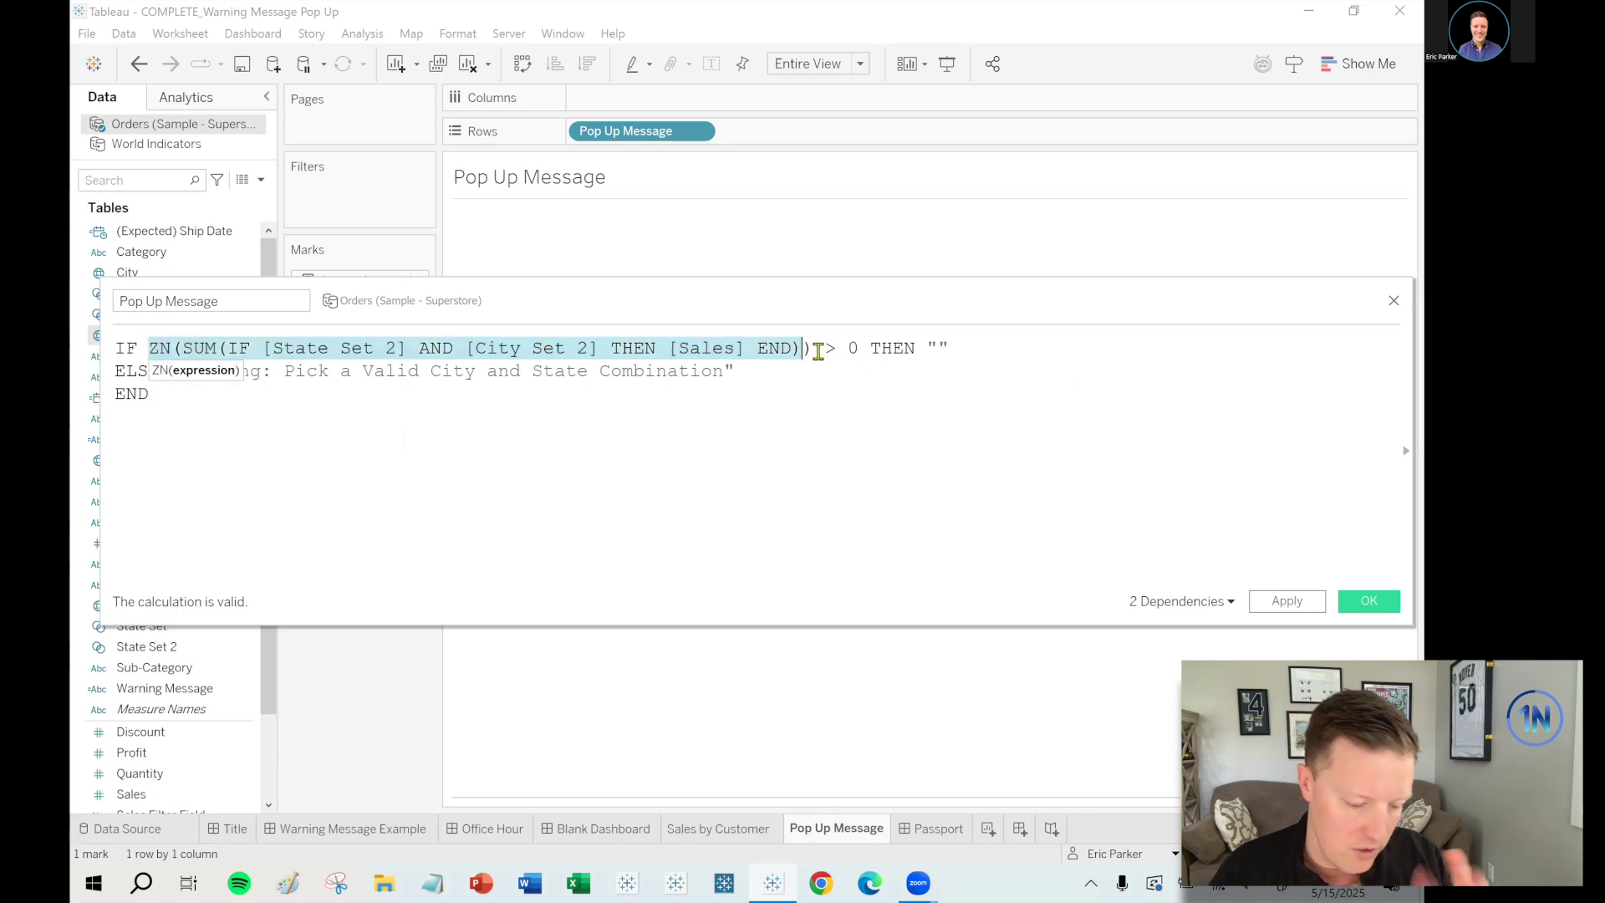
# - Save the calculation, put Pop Up Message on Text and Rows, and hide its header
pyautogui.click(1390, 602)
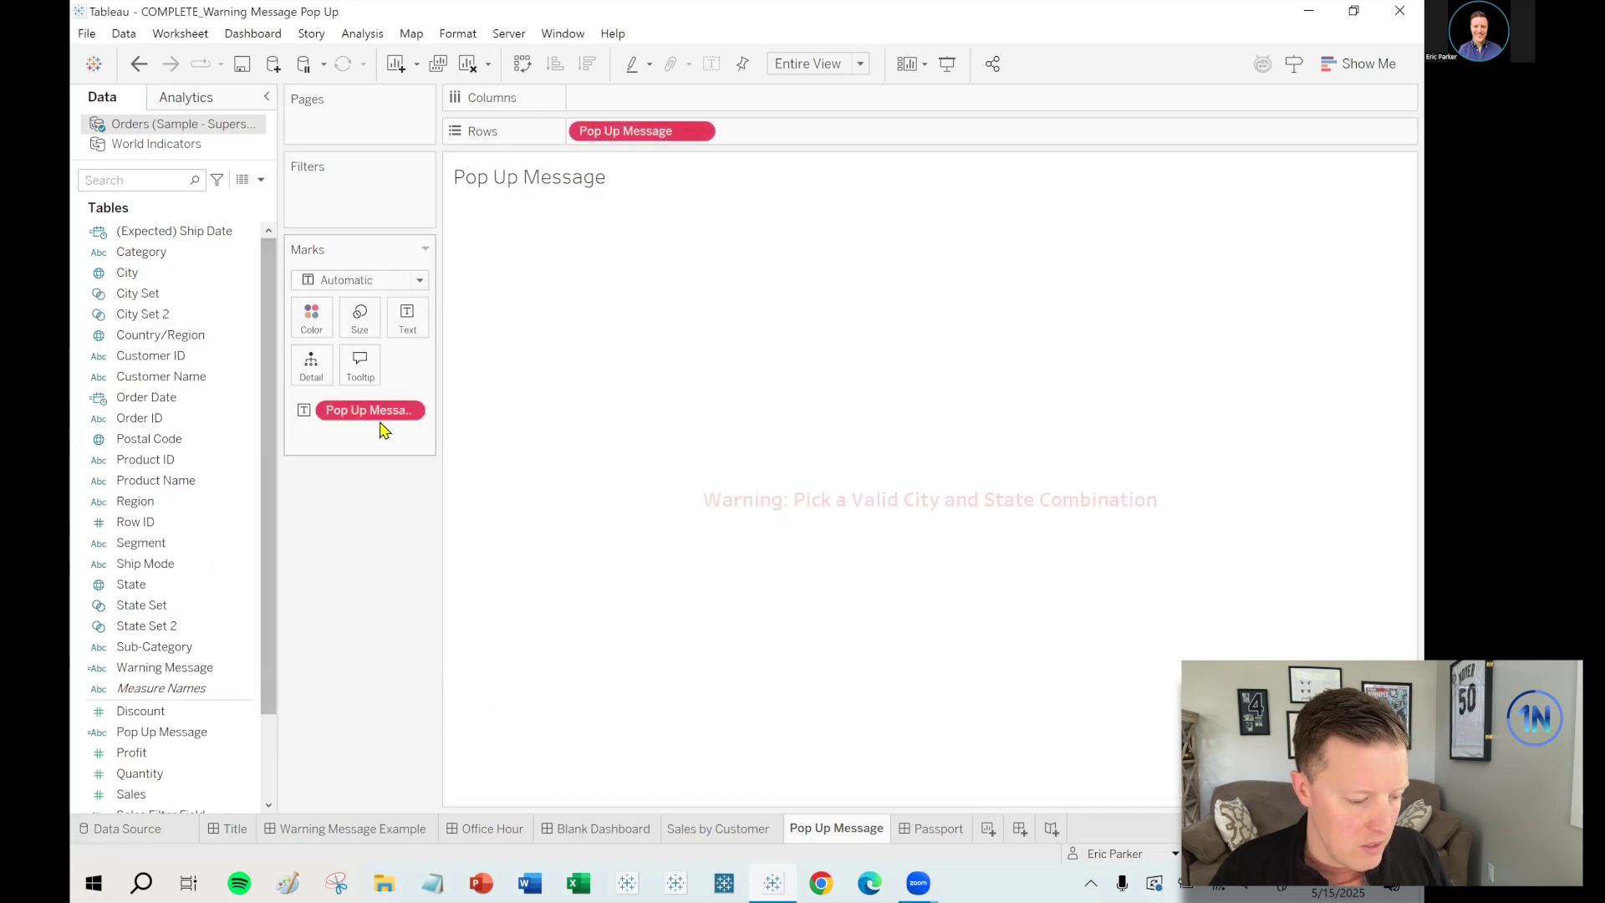
pyautogui.moveTo(159, 731); pyautogui.dragTo(393, 411)
pyautogui.moveTo(225, 731); pyautogui.dragTo(638, 137)
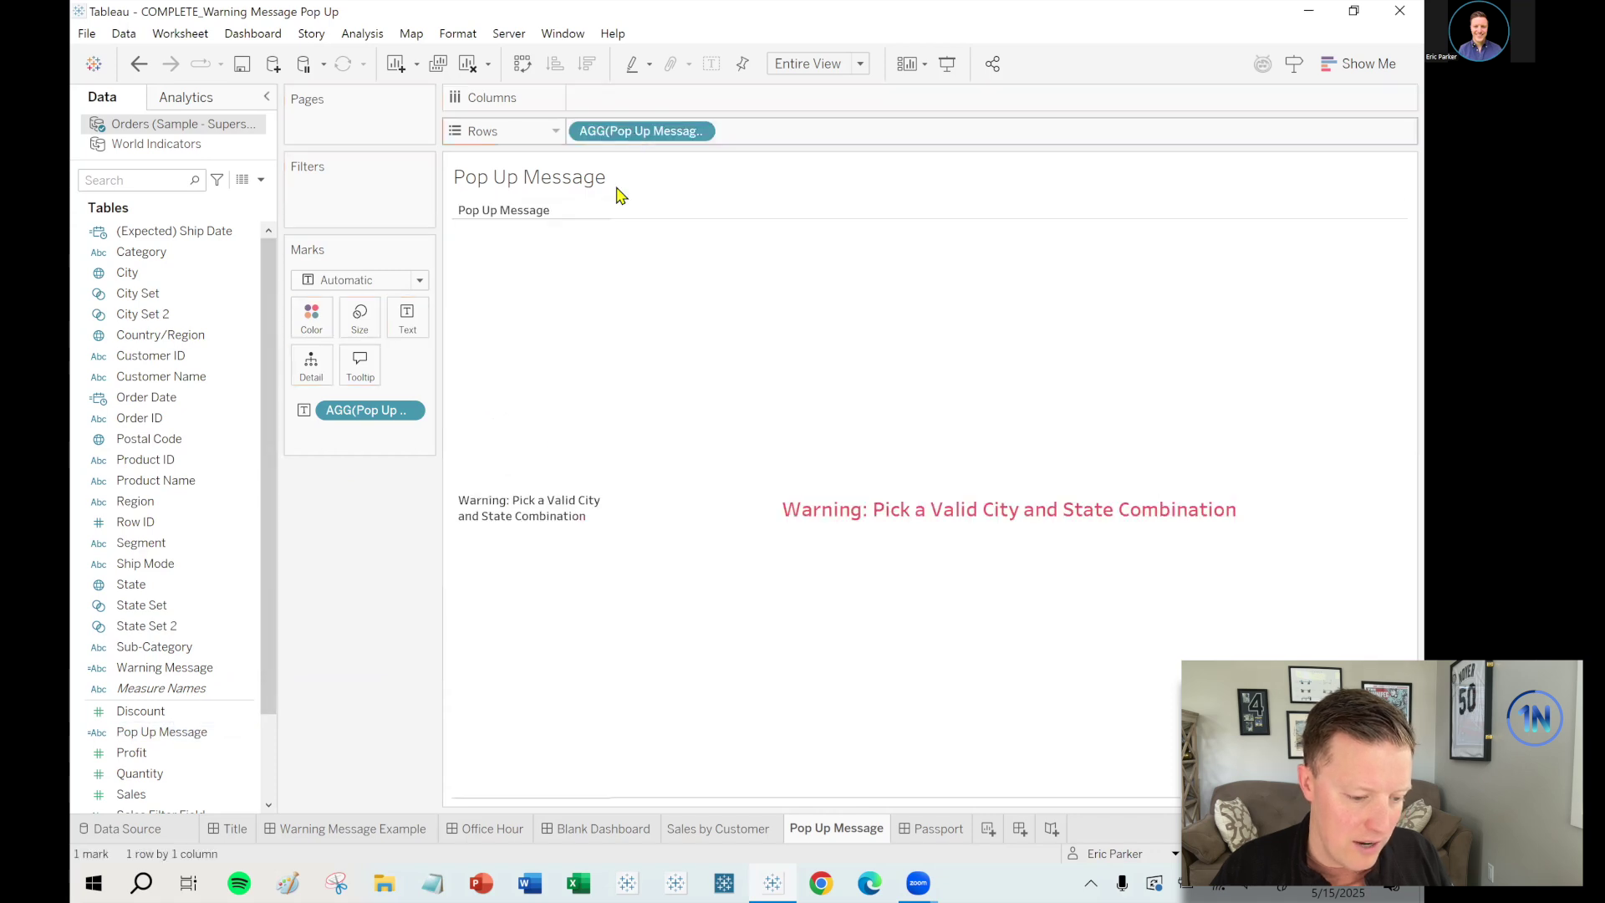
pyautogui.rightClick(650, 135)
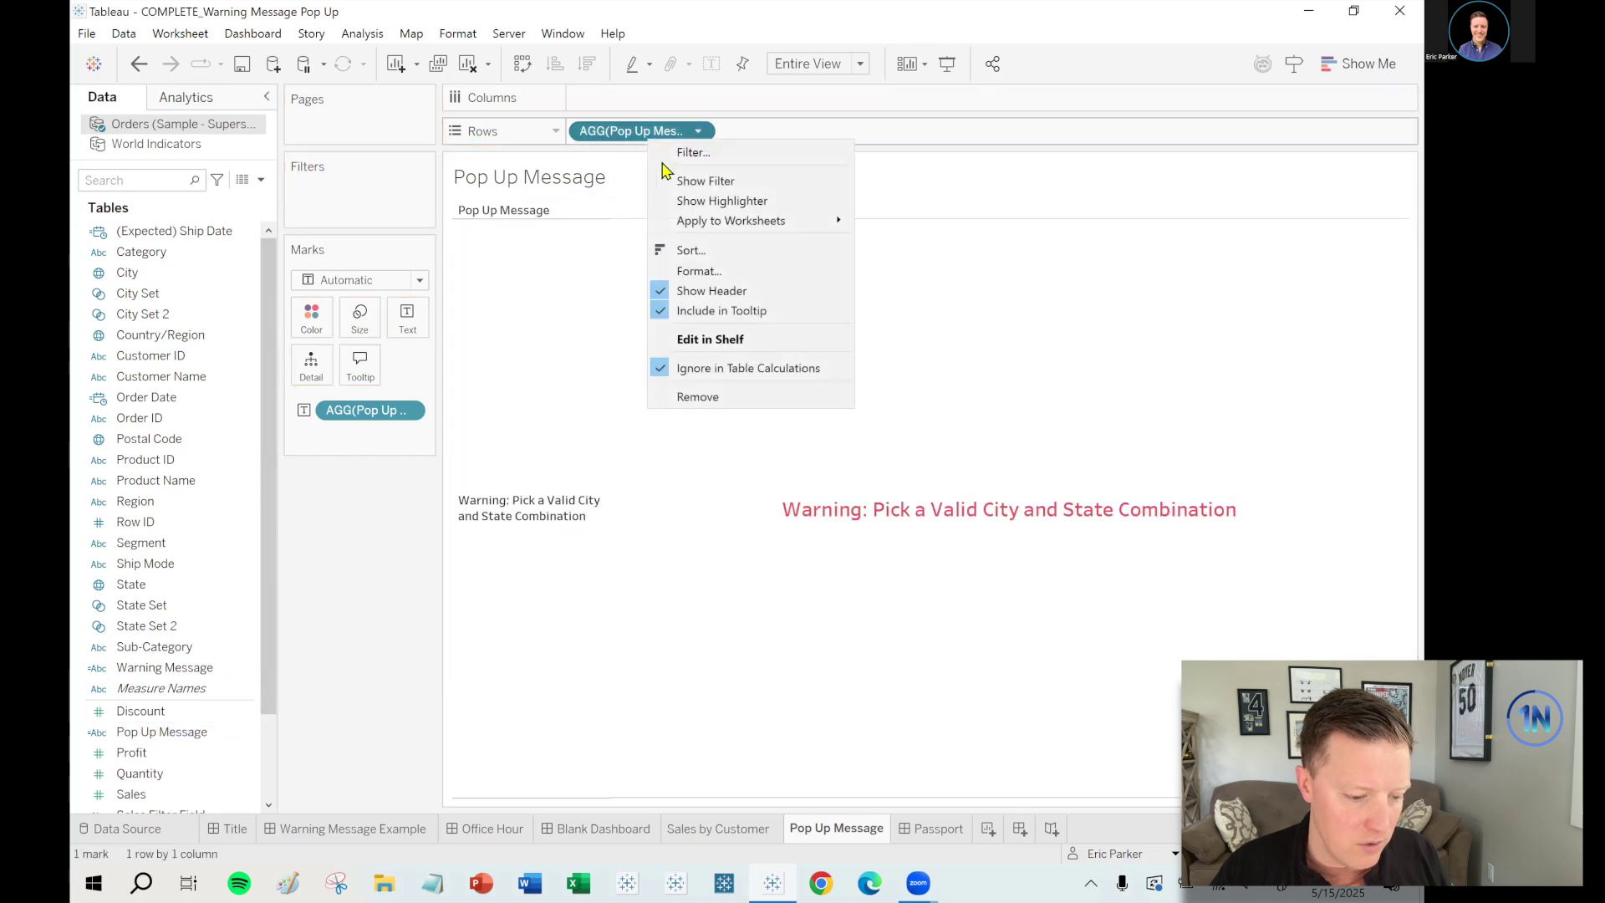
pyautogui.click(702, 291)
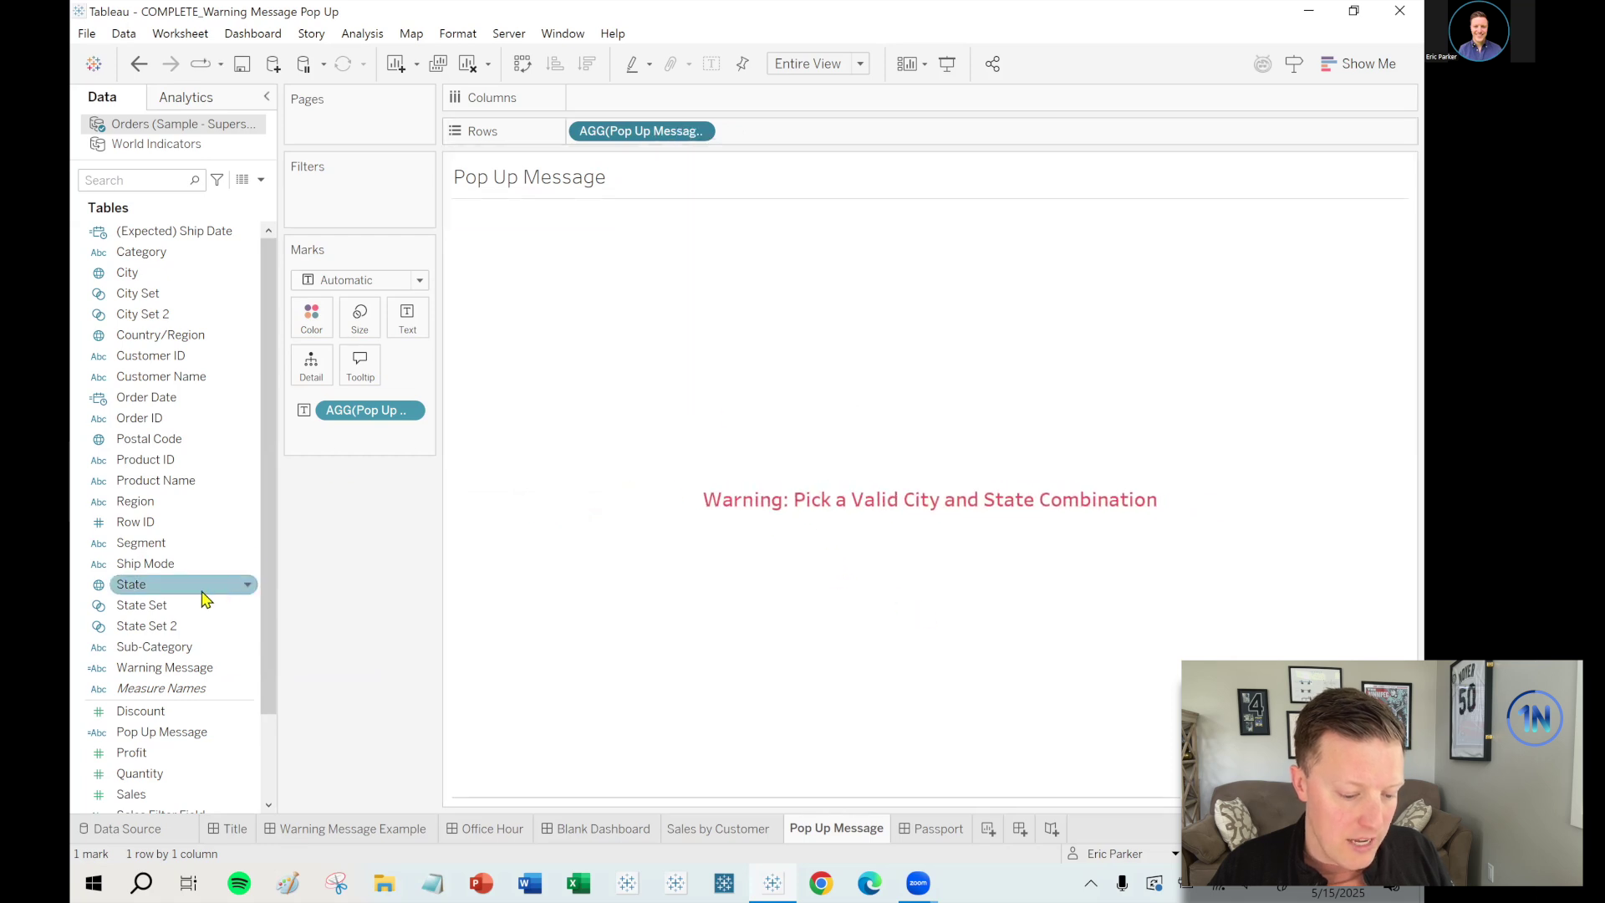
# - Show the State Set 2 and City Set 2 lists and swap Albuquerque for Anaheim in City Set 2
pyautogui.rightClick(149, 626)
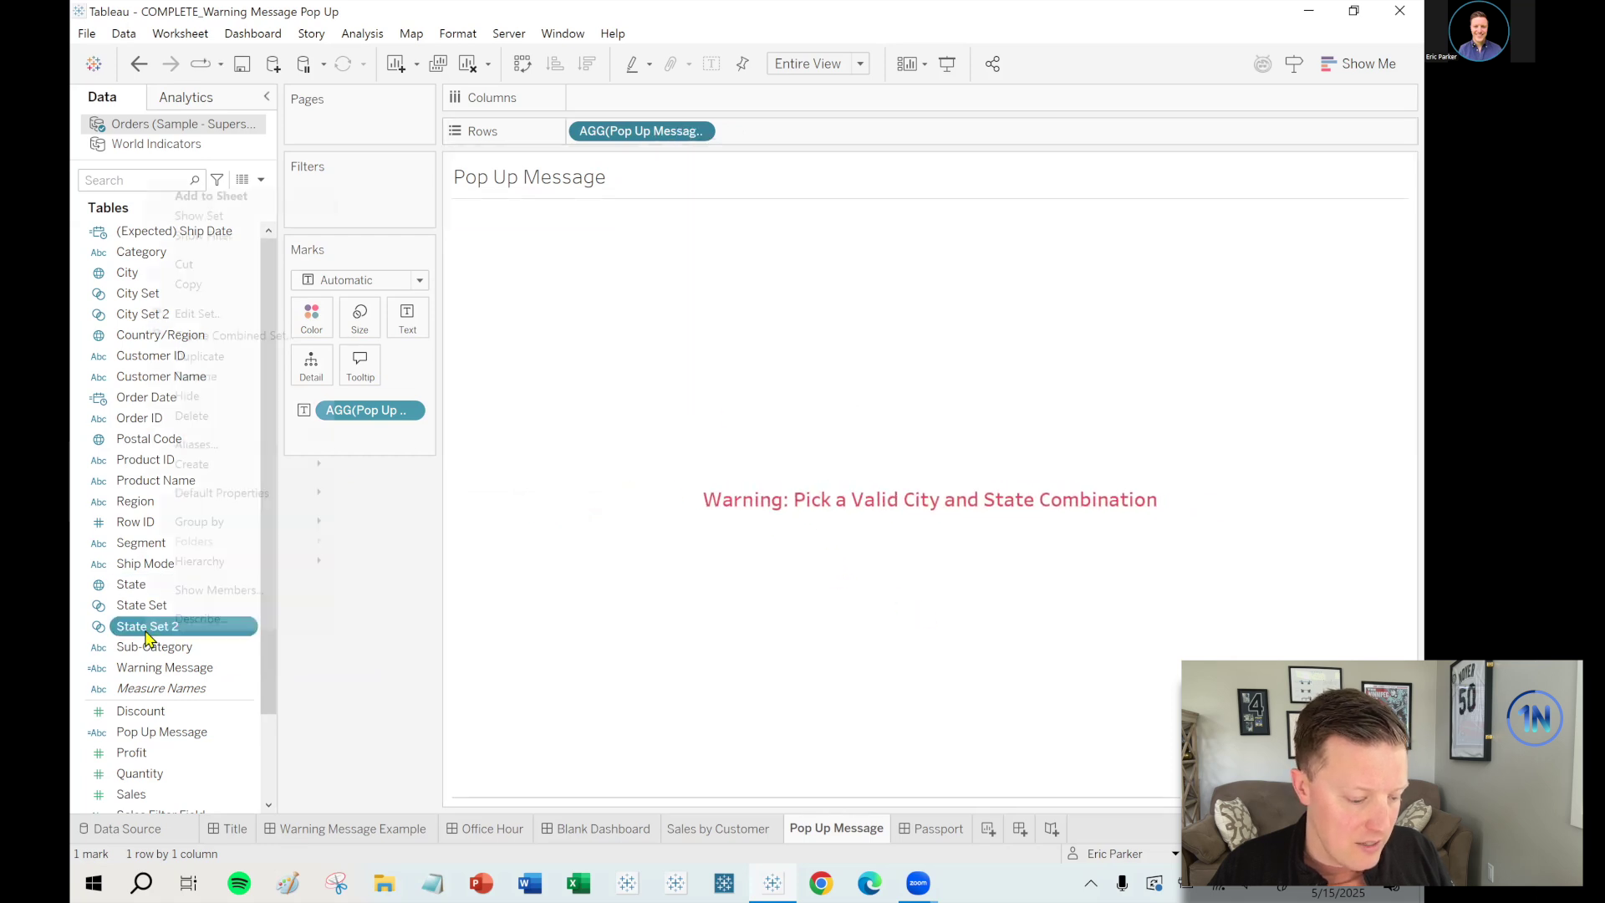
pyautogui.click(240, 219)
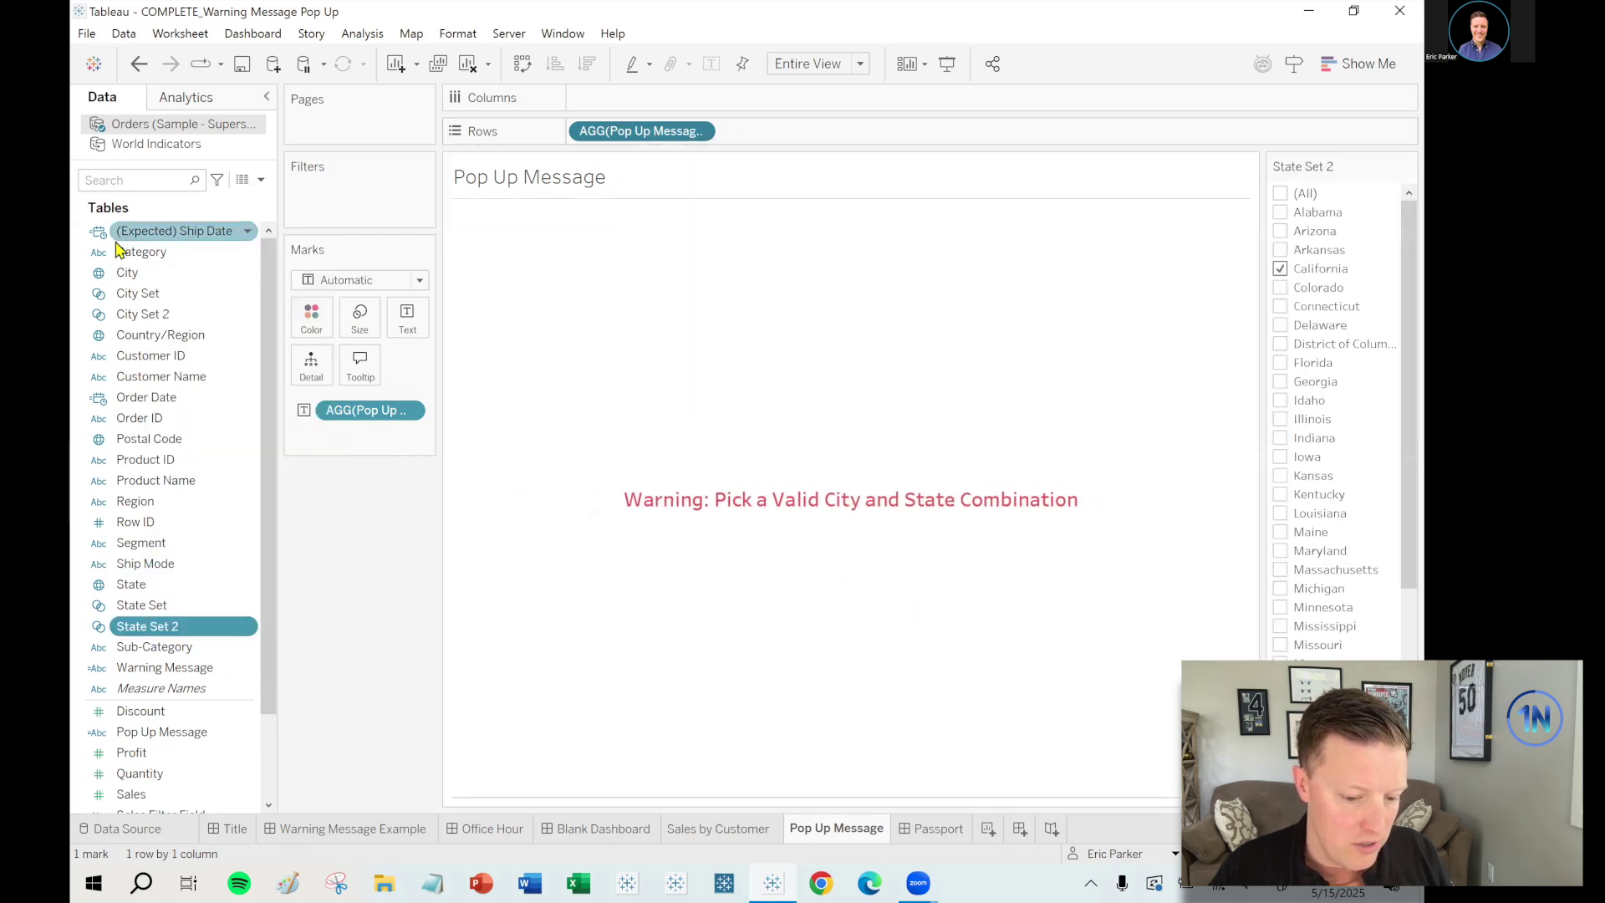
pyautogui.rightClick(132, 318)
pyautogui.click(171, 351)
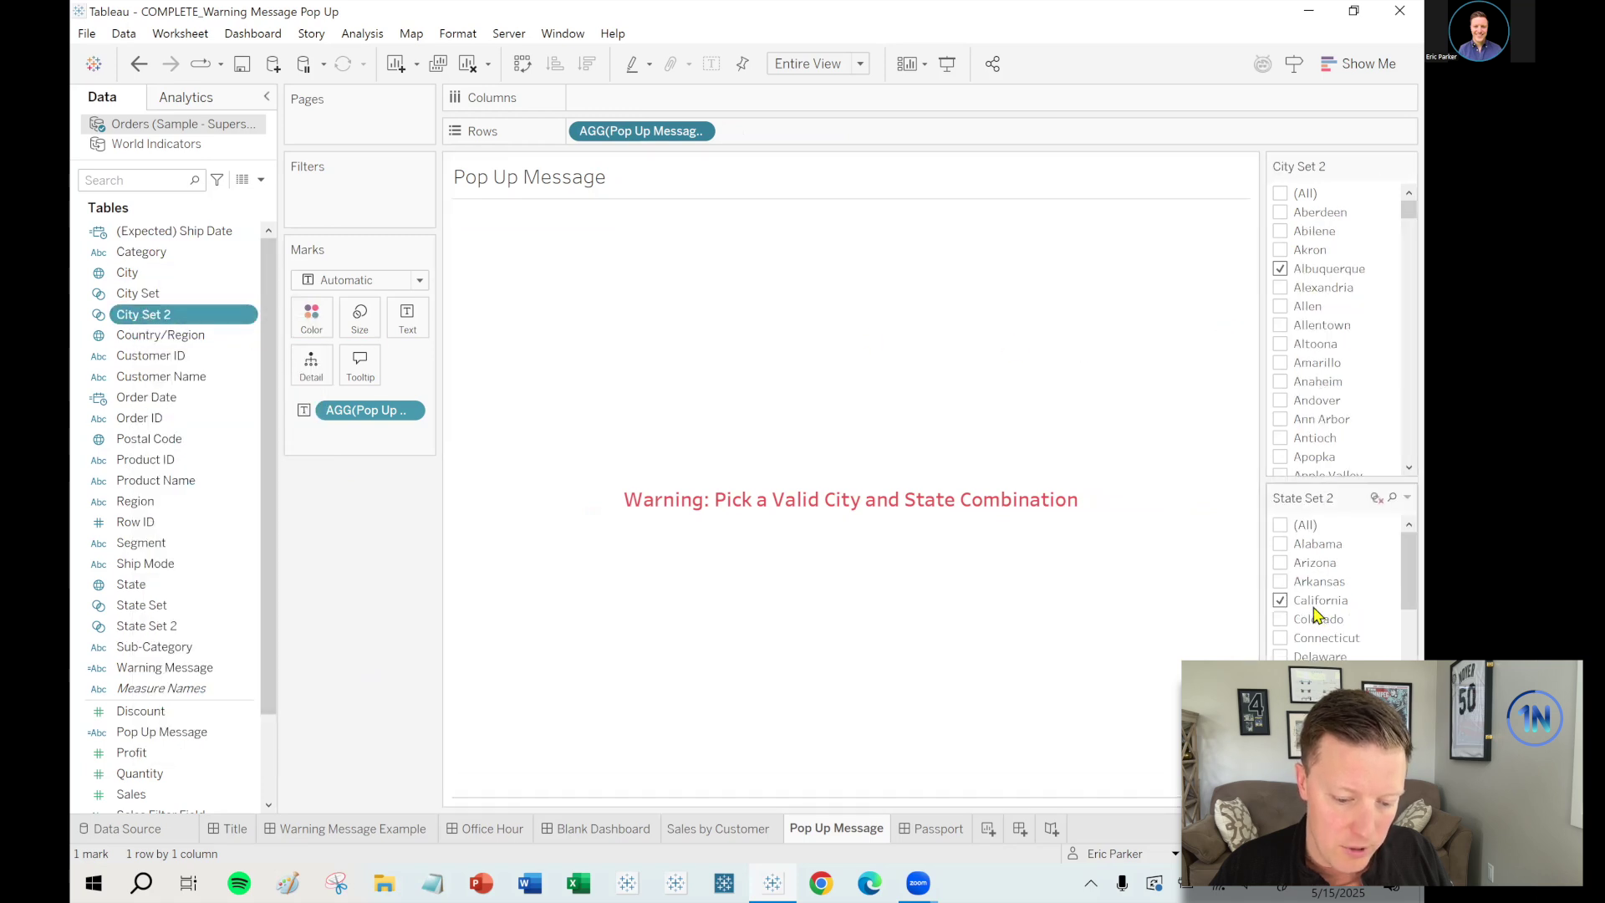
pyautogui.click(1279, 270)
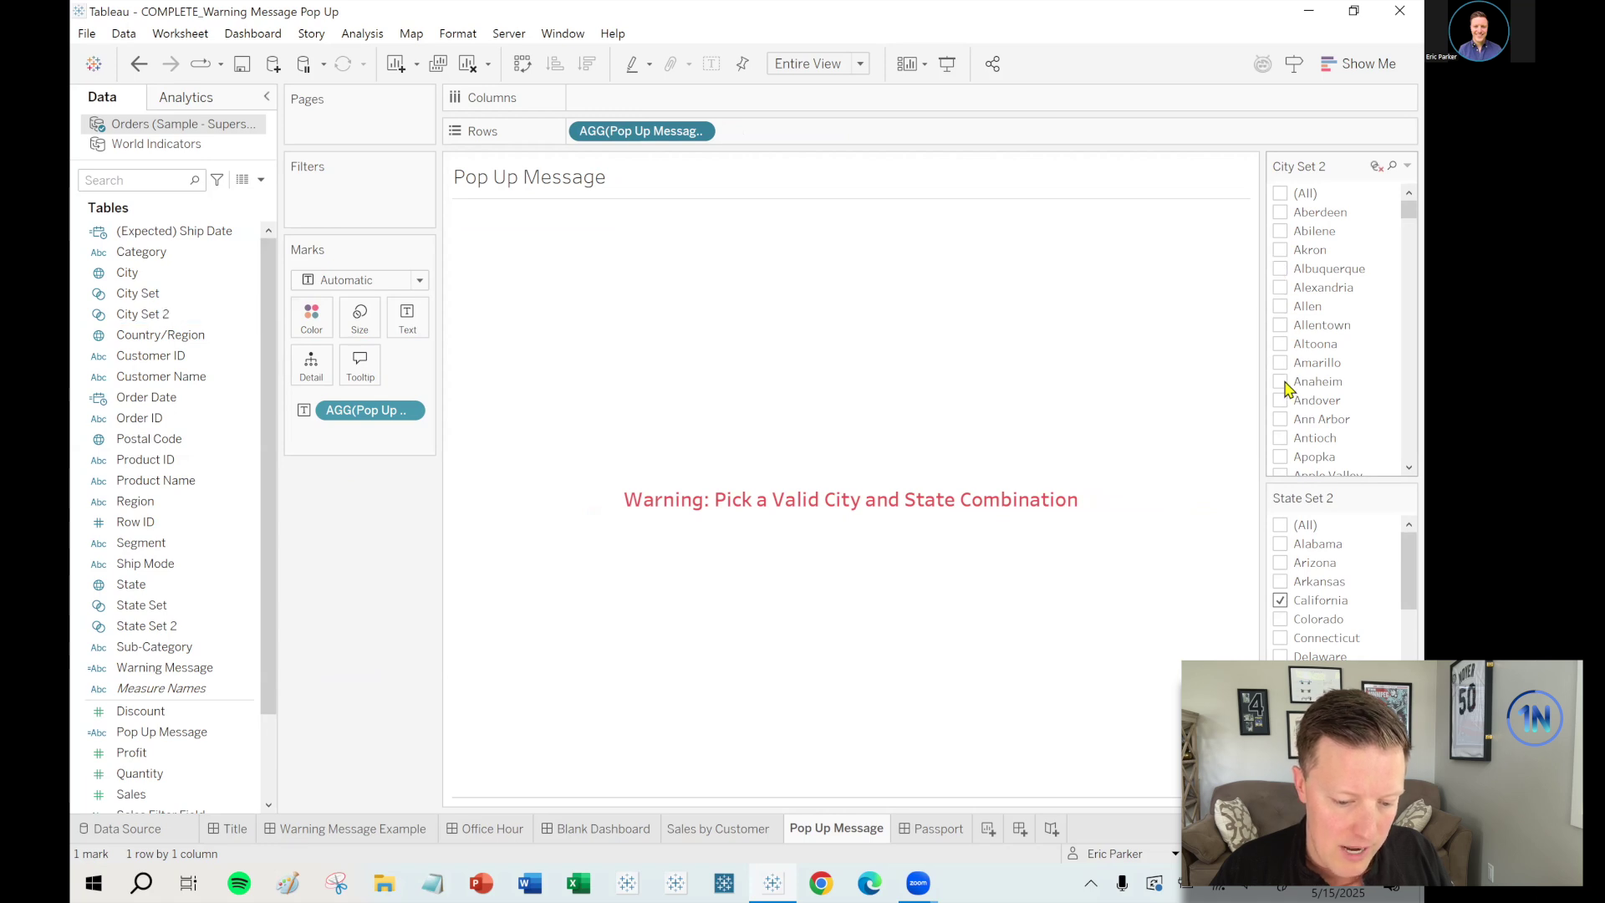
pyautogui.click(1280, 382)
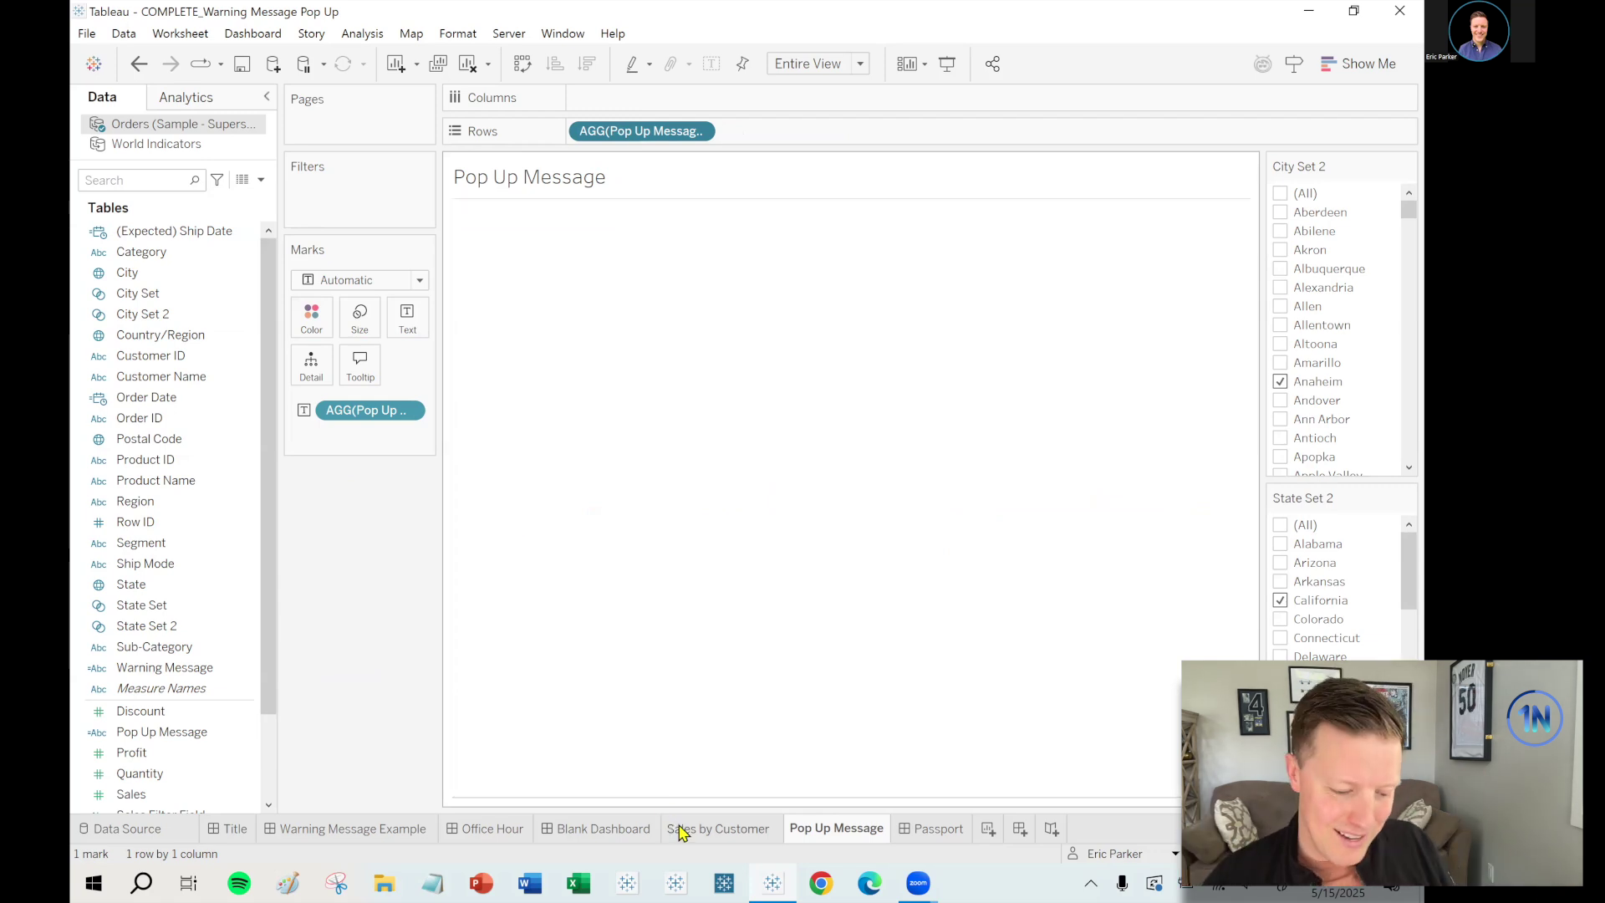
pyautogui.click(712, 830)
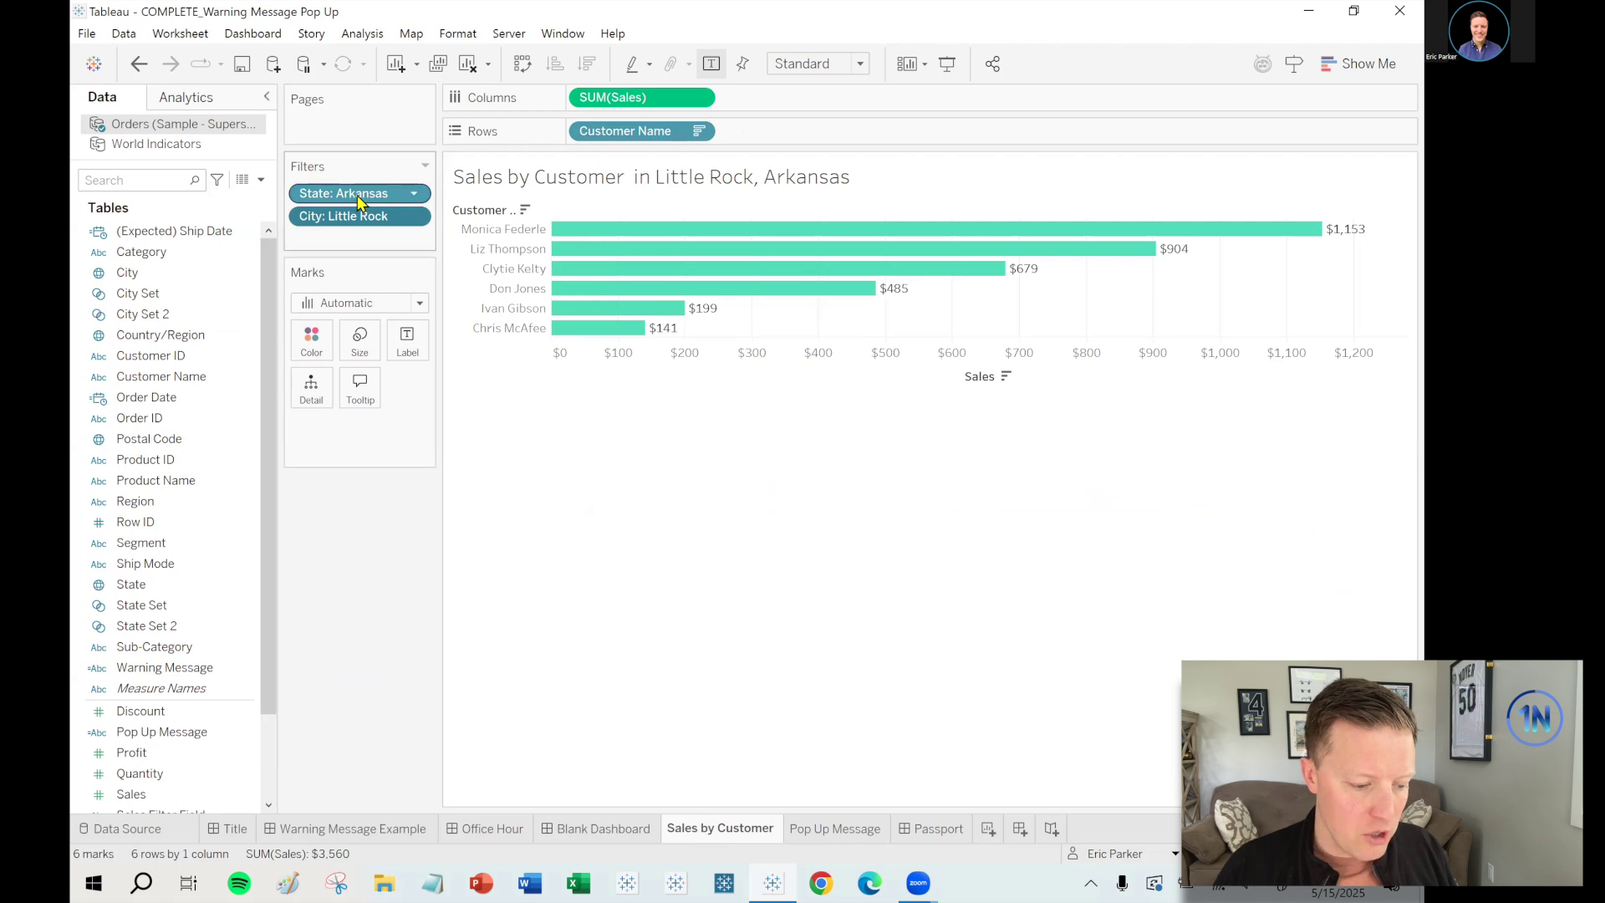
# - Replace the Arkansas and Little Rock filters with State Set 2 and City Set 2
pyautogui.moveTo(359, 201); pyautogui.dragTo(359, 342)
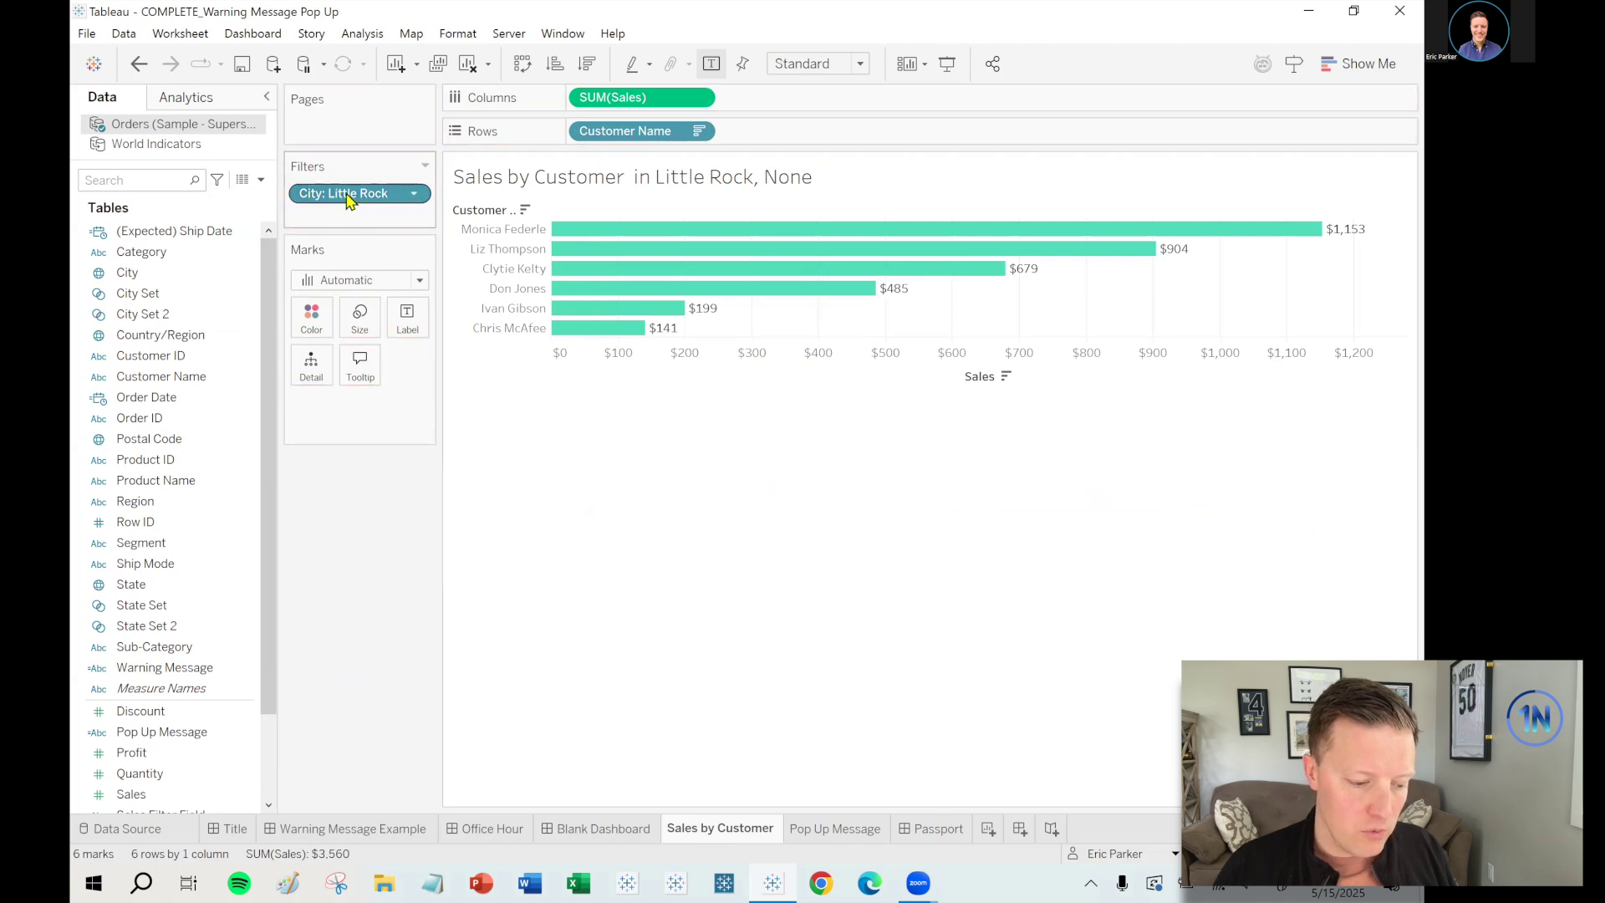
pyautogui.moveTo(349, 200); pyautogui.dragTo(351, 678)
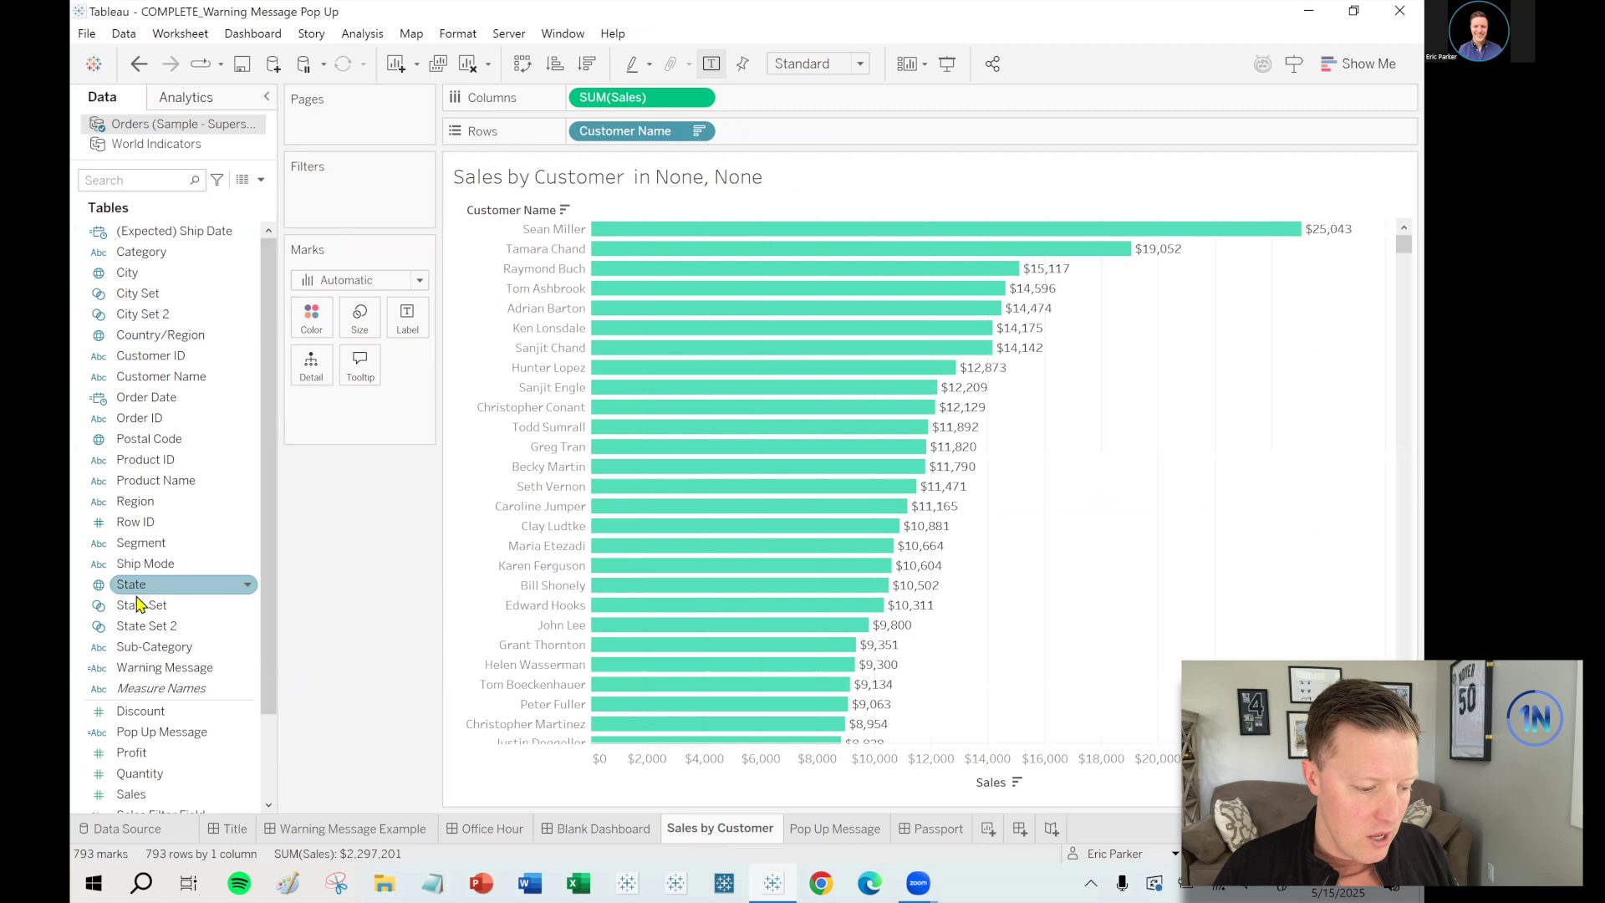
pyautogui.moveTo(138, 604); pyautogui.dragTo(327, 217)
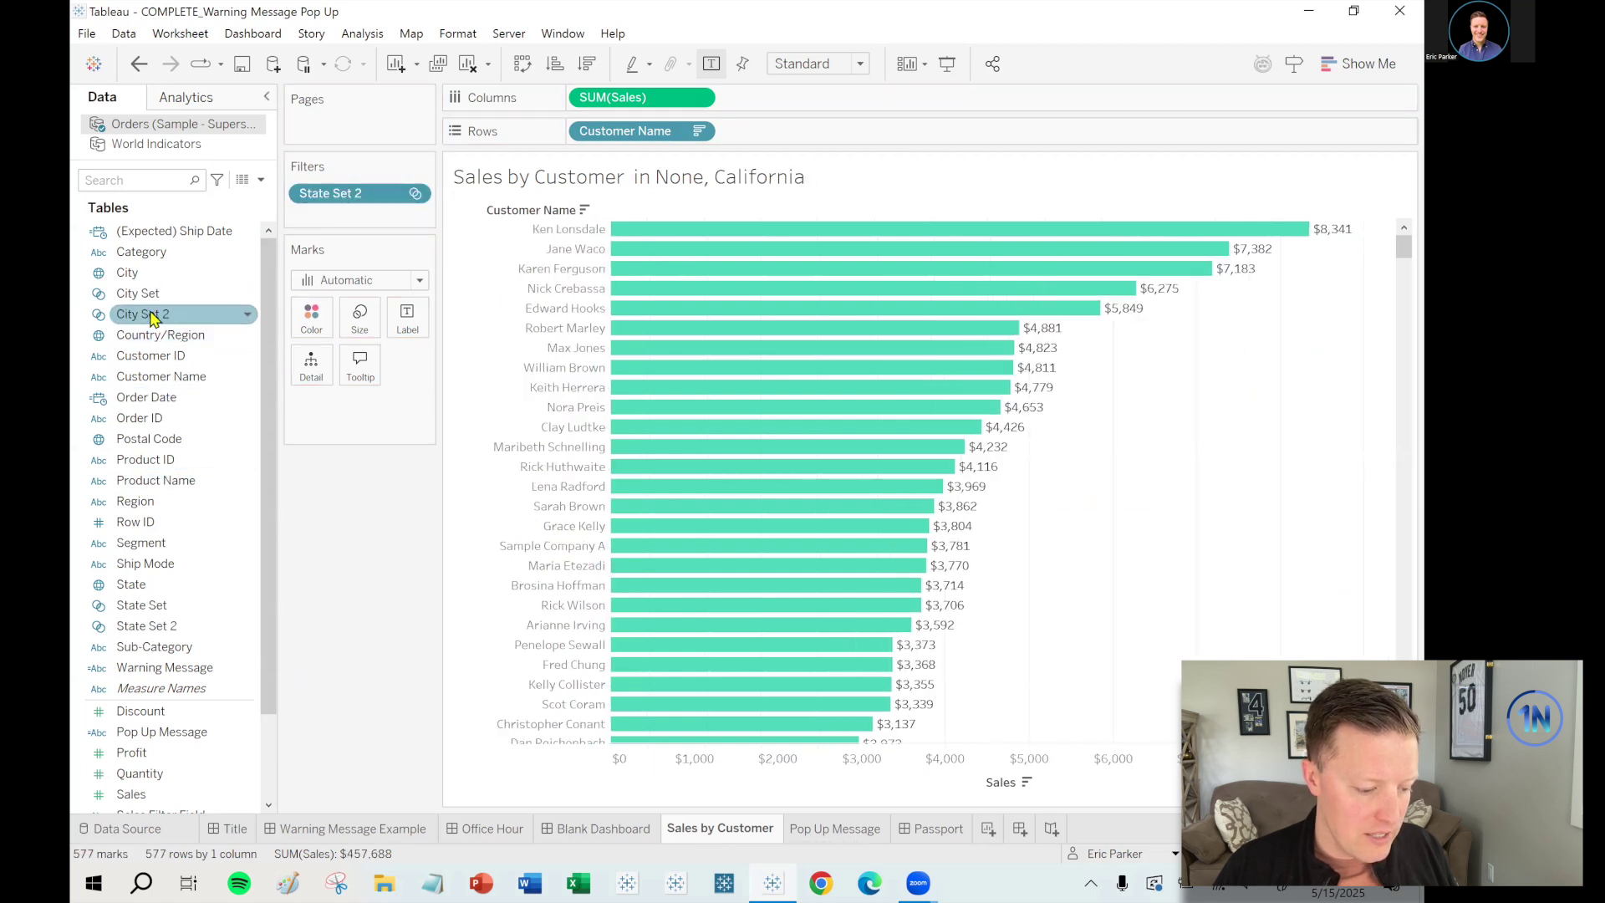
pyautogui.moveTo(153, 317); pyautogui.dragTo(359, 215)
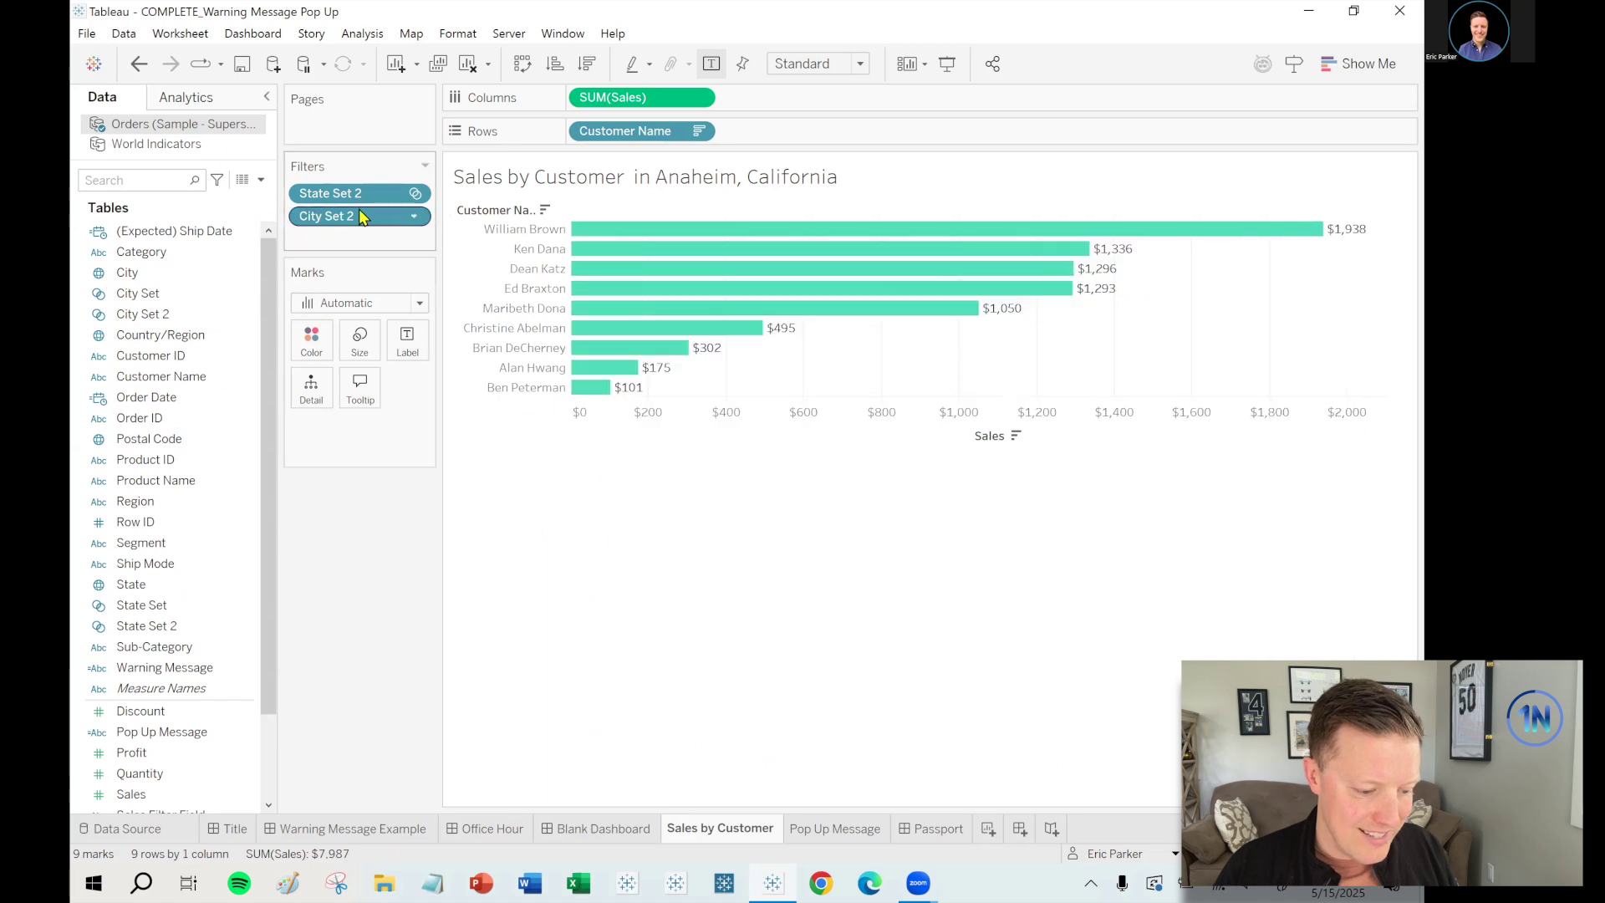
# - Show, then hide again, the filter cards for State Set 2 and City Set 2
pyautogui.rightClick(366, 196)
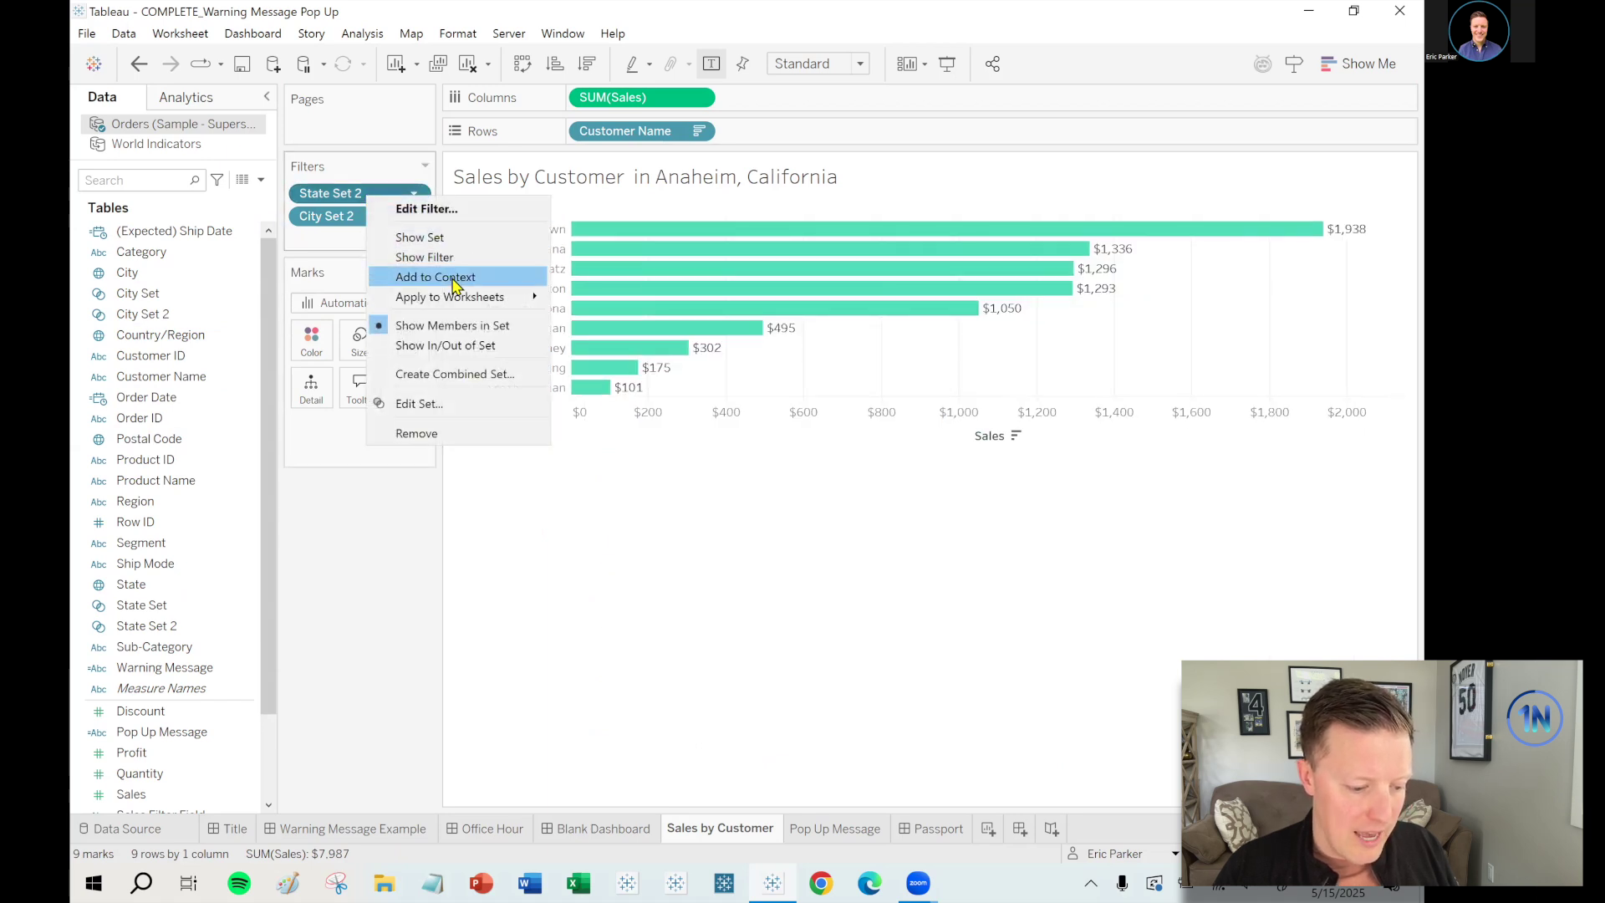
pyautogui.click(422, 257)
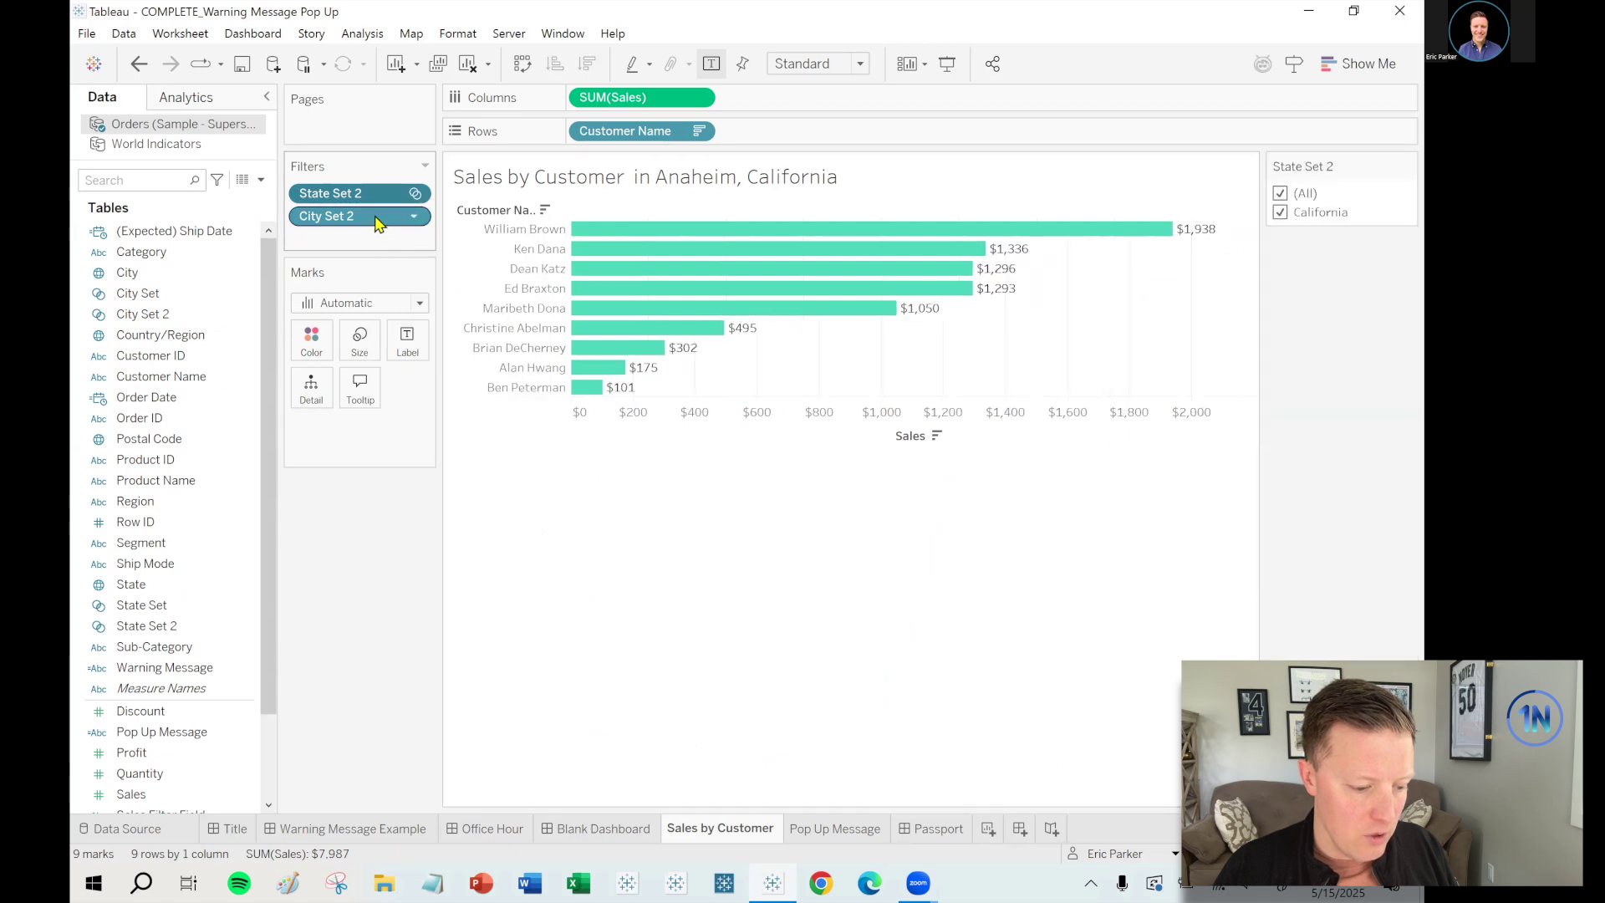
pyautogui.rightClick(376, 223)
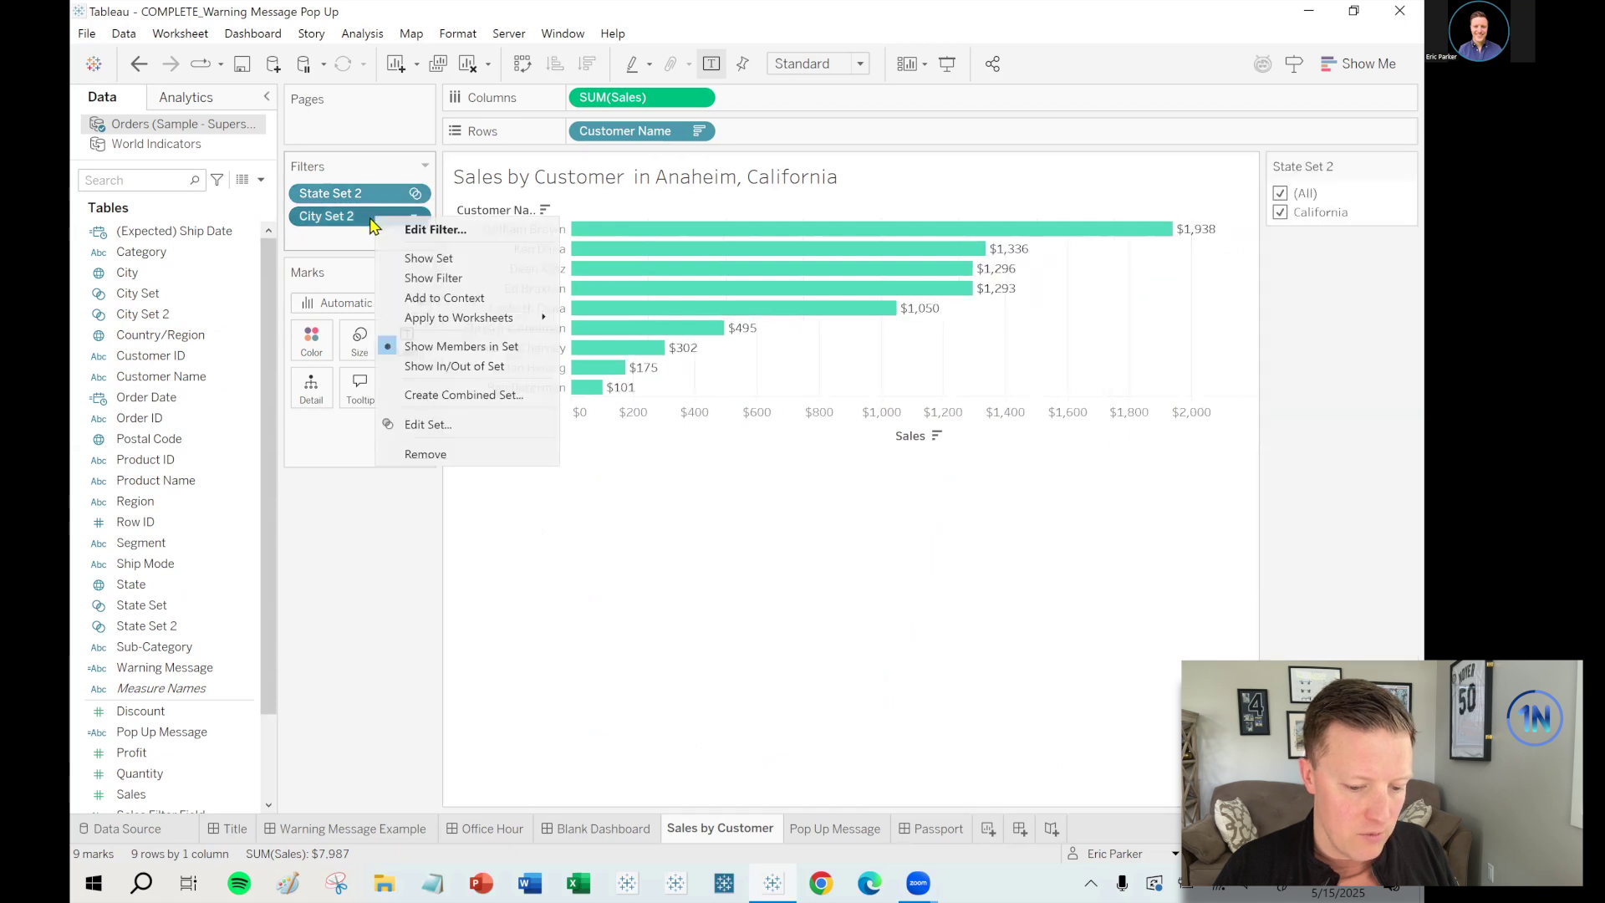
pyautogui.click(434, 279)
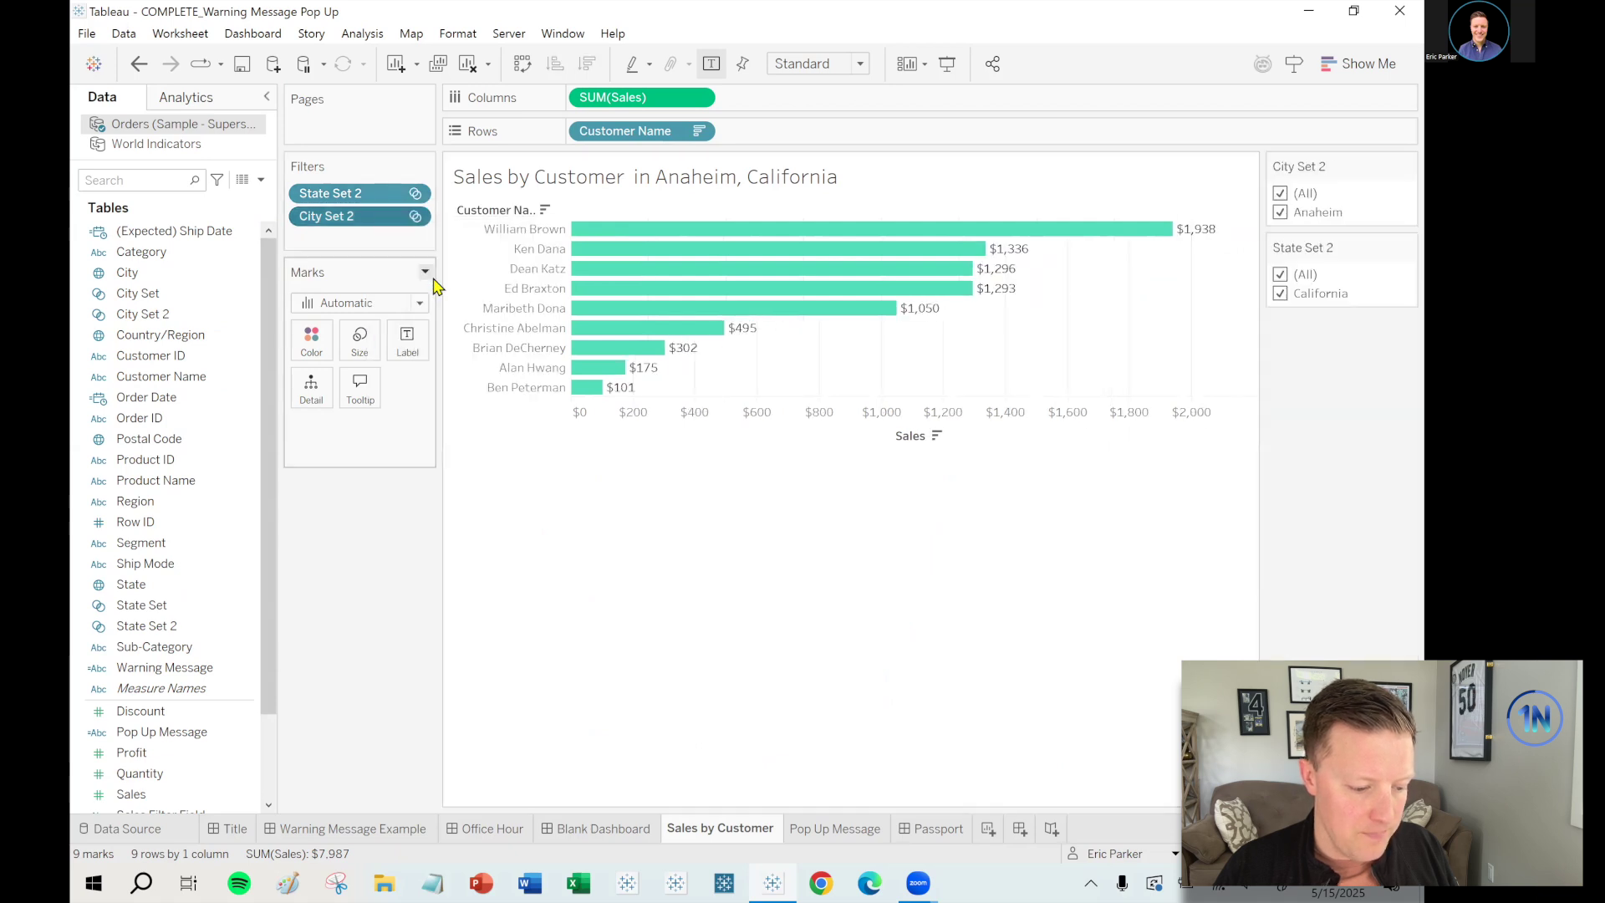
pyautogui.rightClick(393, 203)
pyautogui.click(1374, 182)
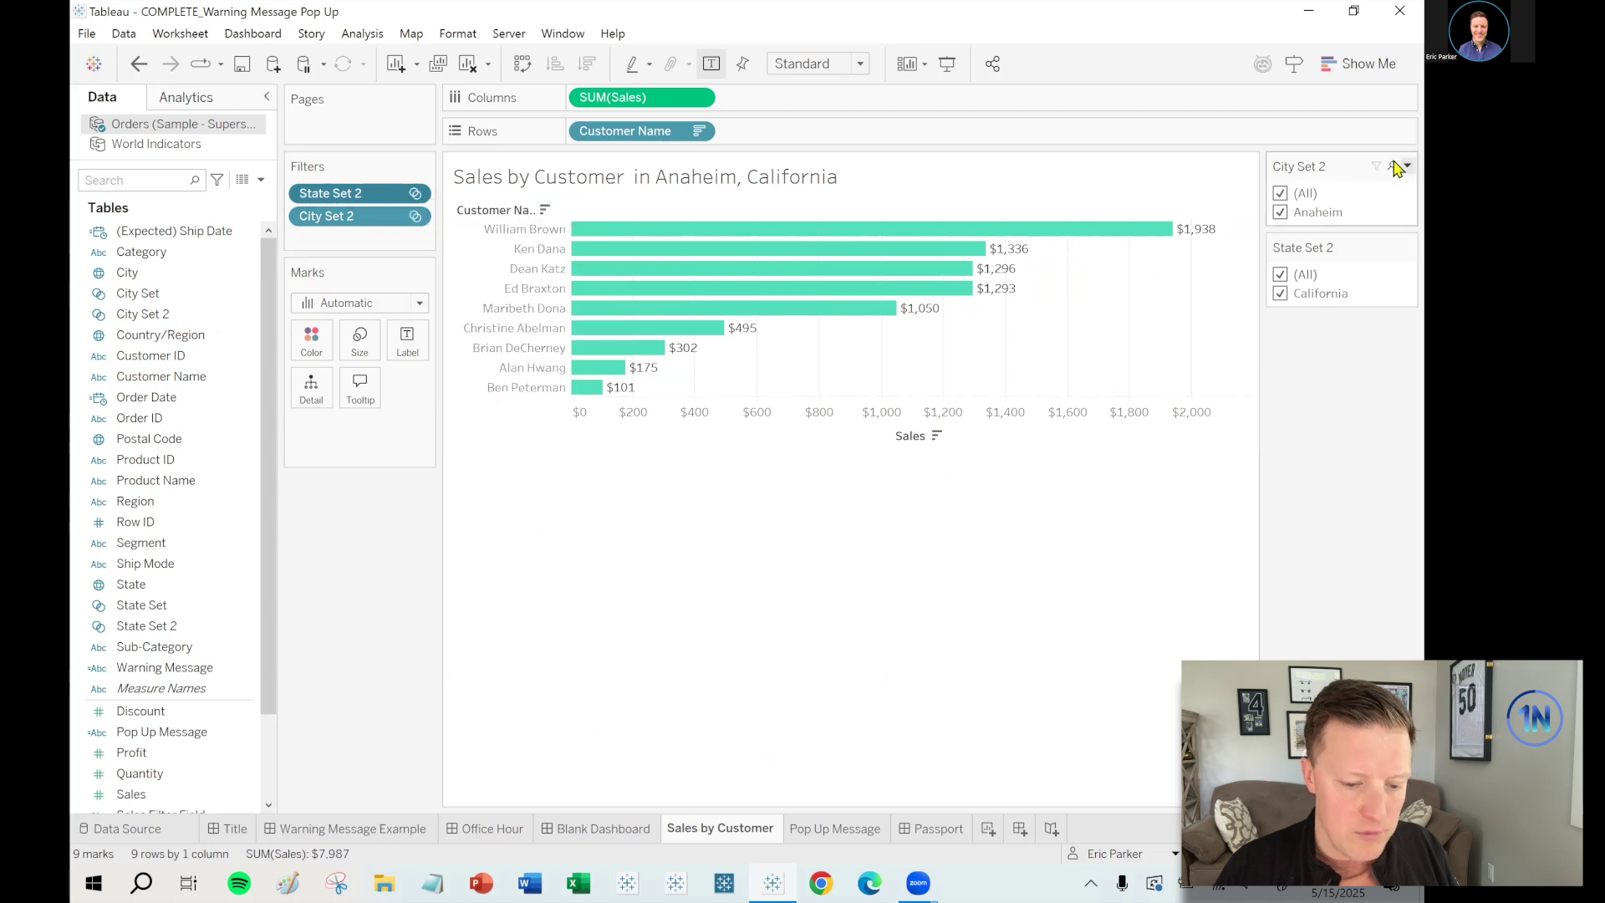
pyautogui.click(1407, 165)
pyautogui.click(1293, 547)
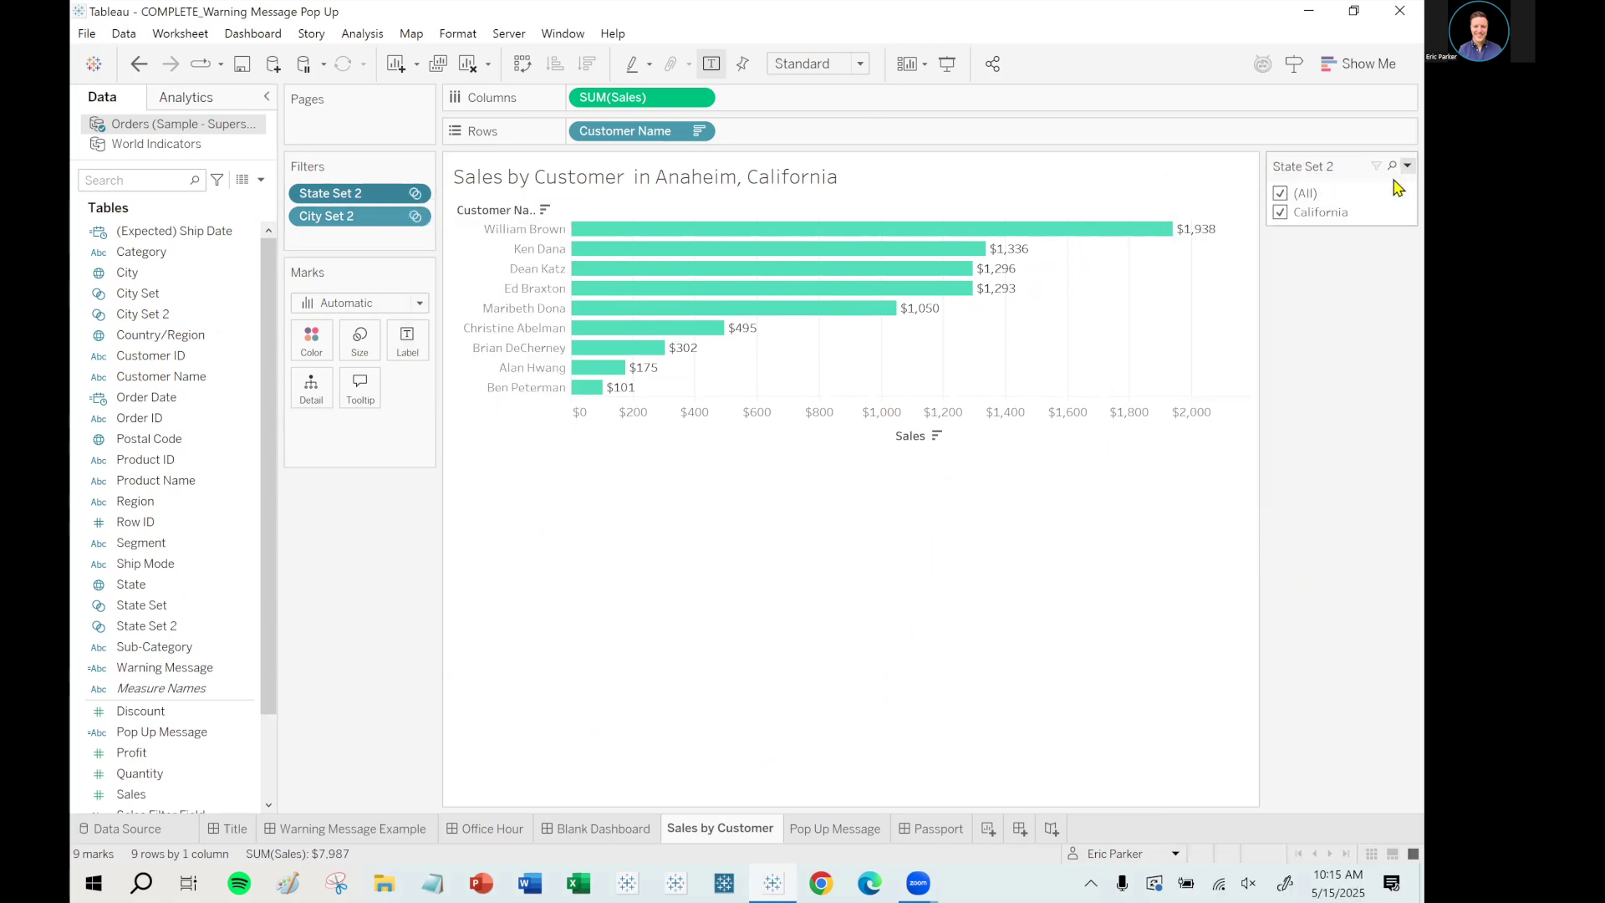
pyautogui.click(1407, 166)
pyautogui.click(1257, 548)
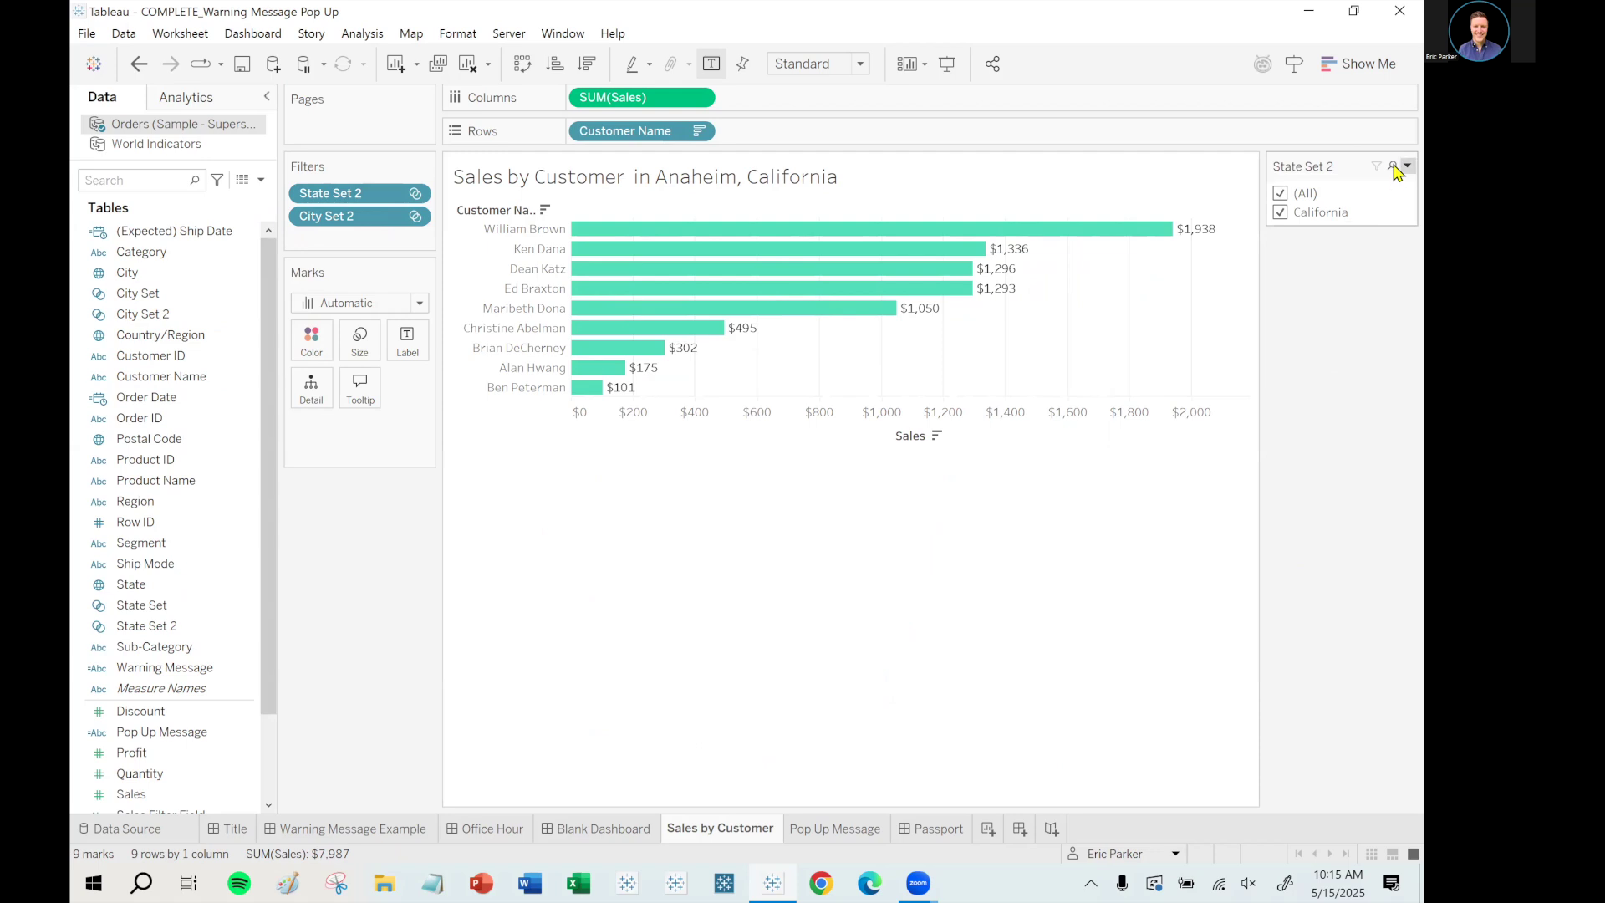
pyautogui.click(1407, 166)
pyautogui.click(1235, 551)
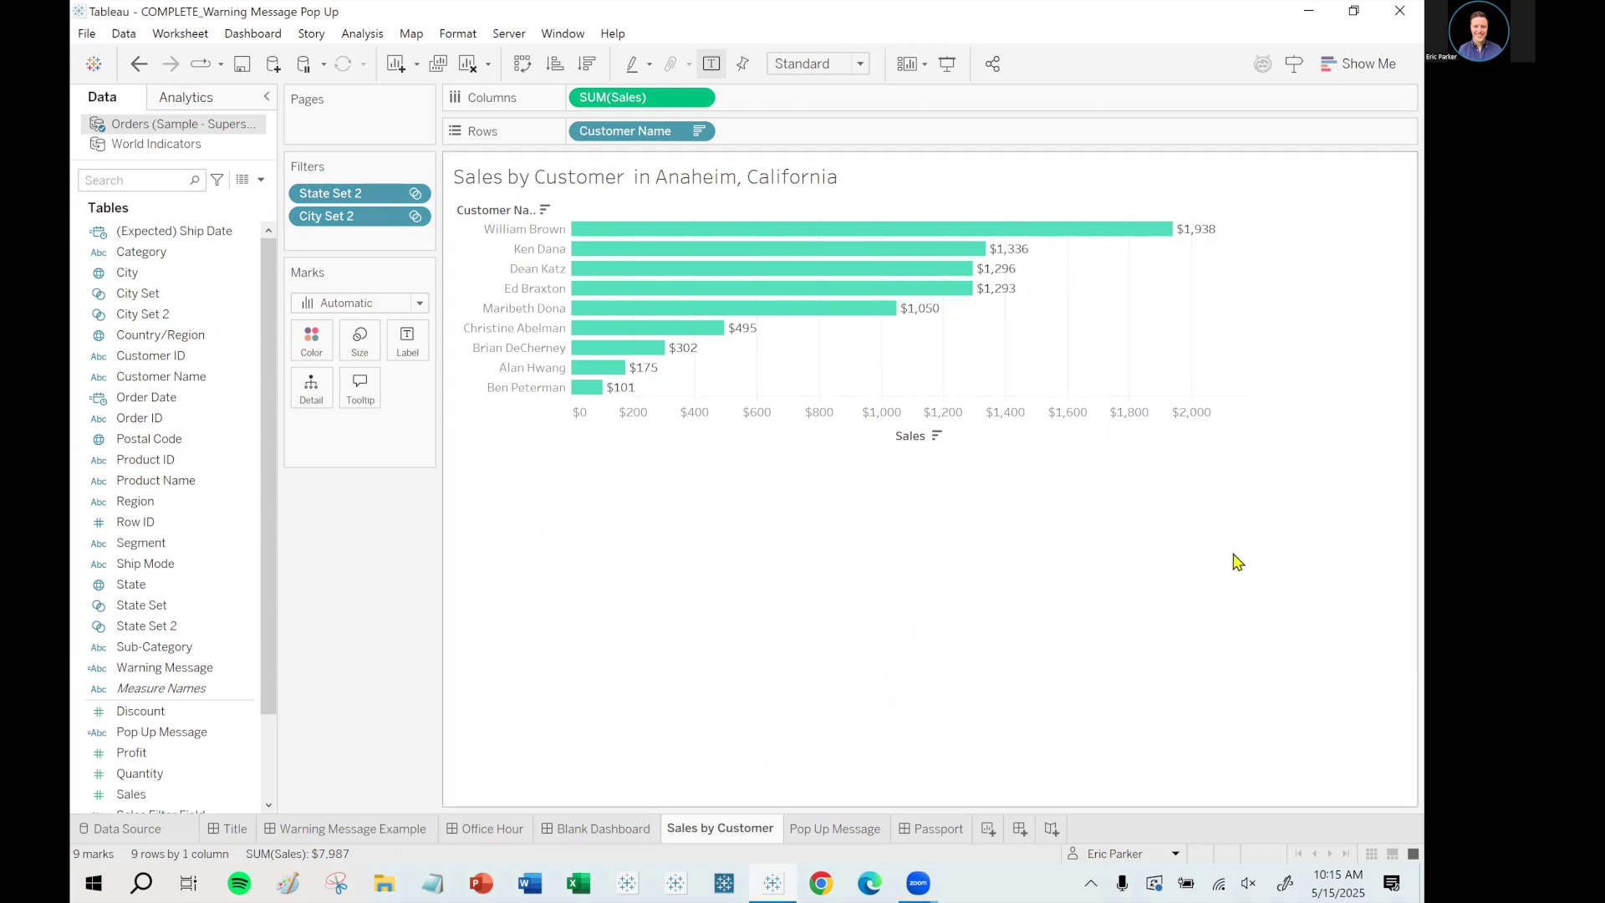
pyautogui.rightClick(351, 203)
# - Show the State Set 2 and City Set 2 member lists, with City Set 2 placed below
pyautogui.click(405, 244)
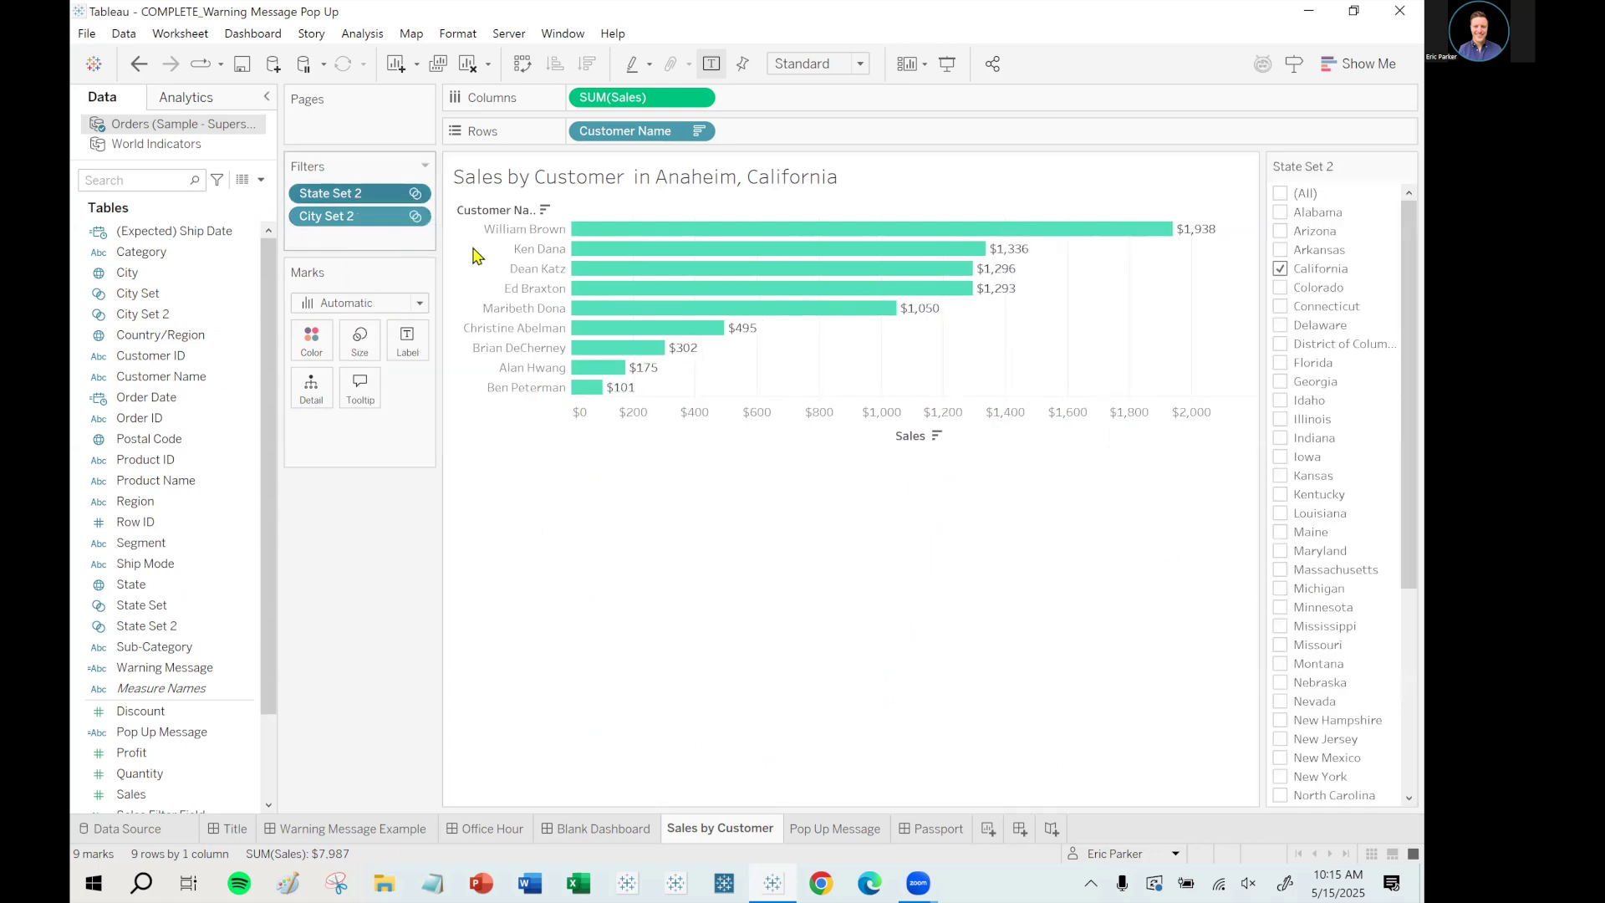
pyautogui.rightClick(343, 217)
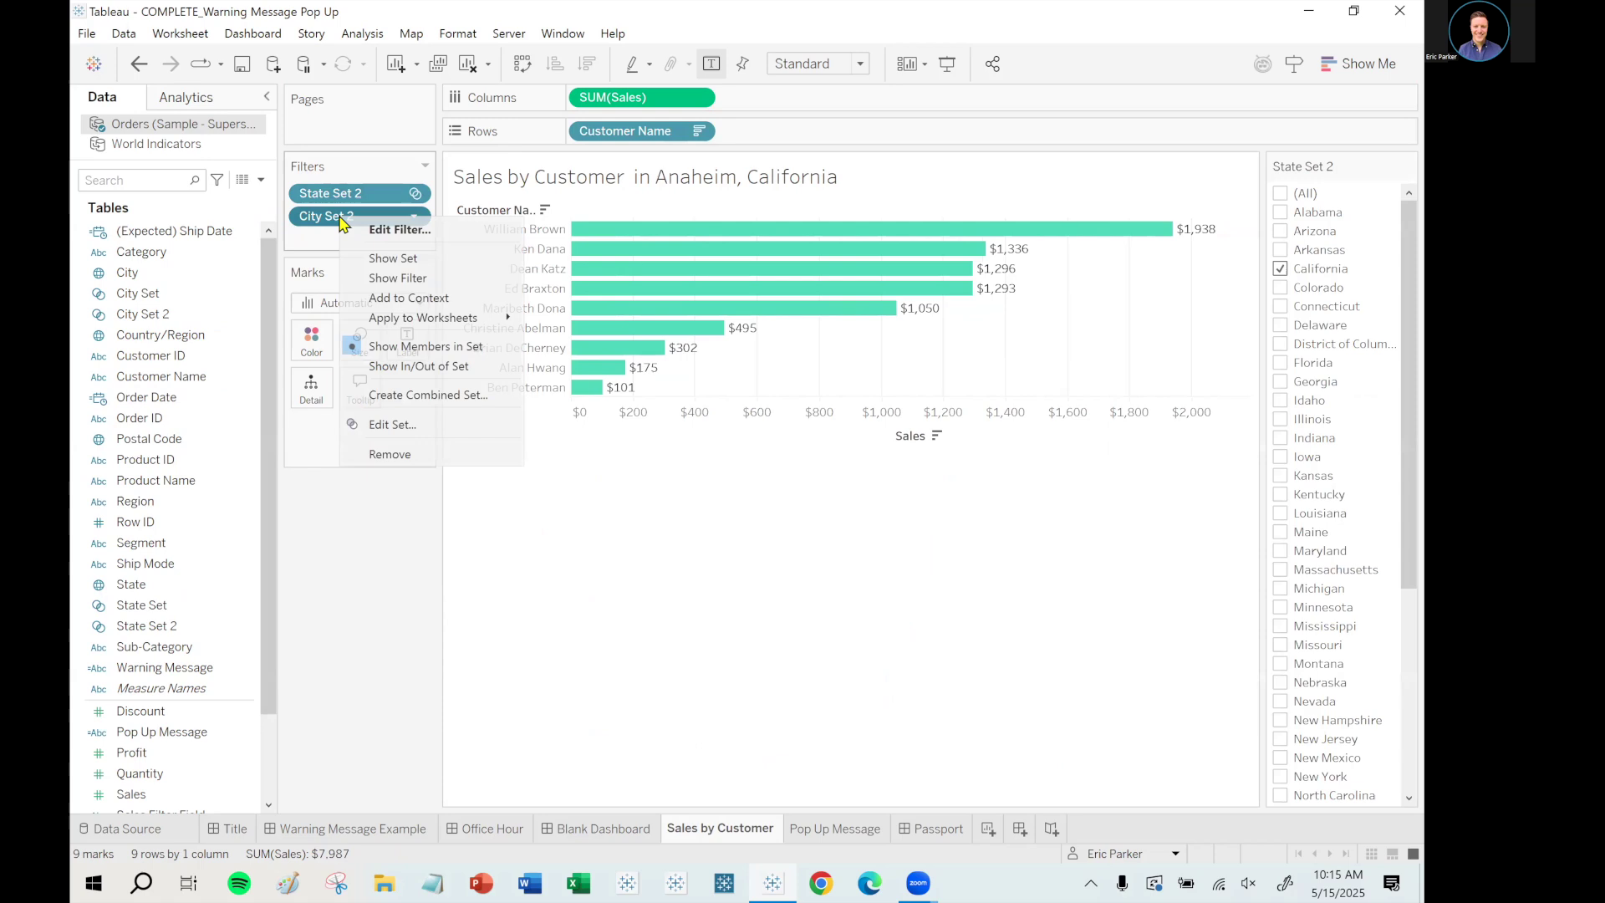
pyautogui.click(388, 259)
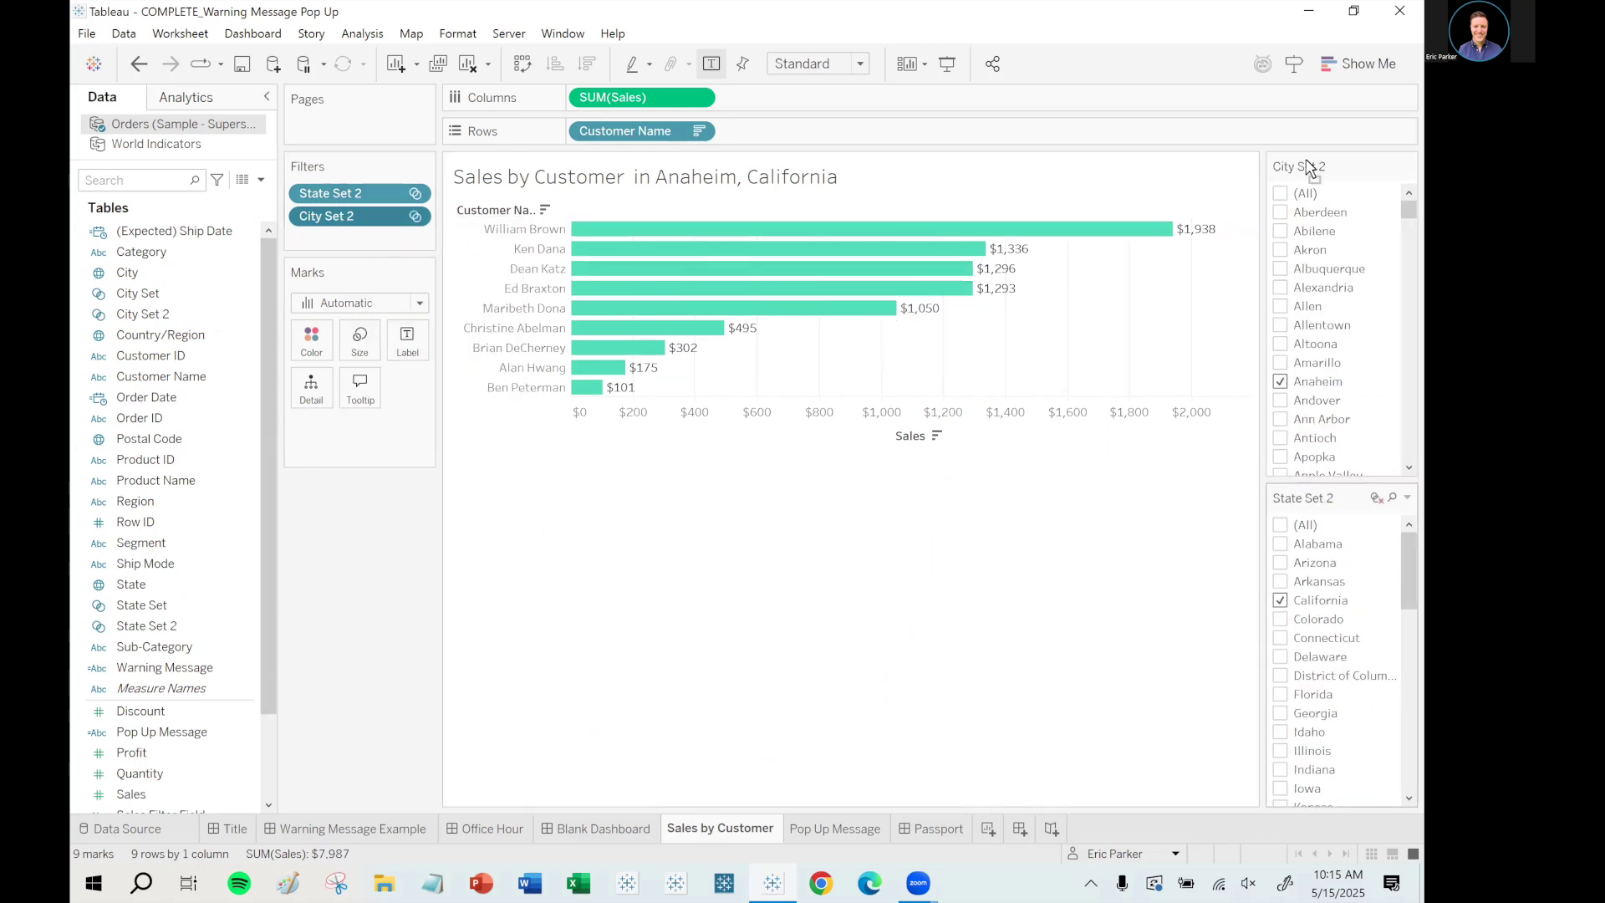
pyautogui.moveTo(1308, 151); pyautogui.dragTo(1341, 495)
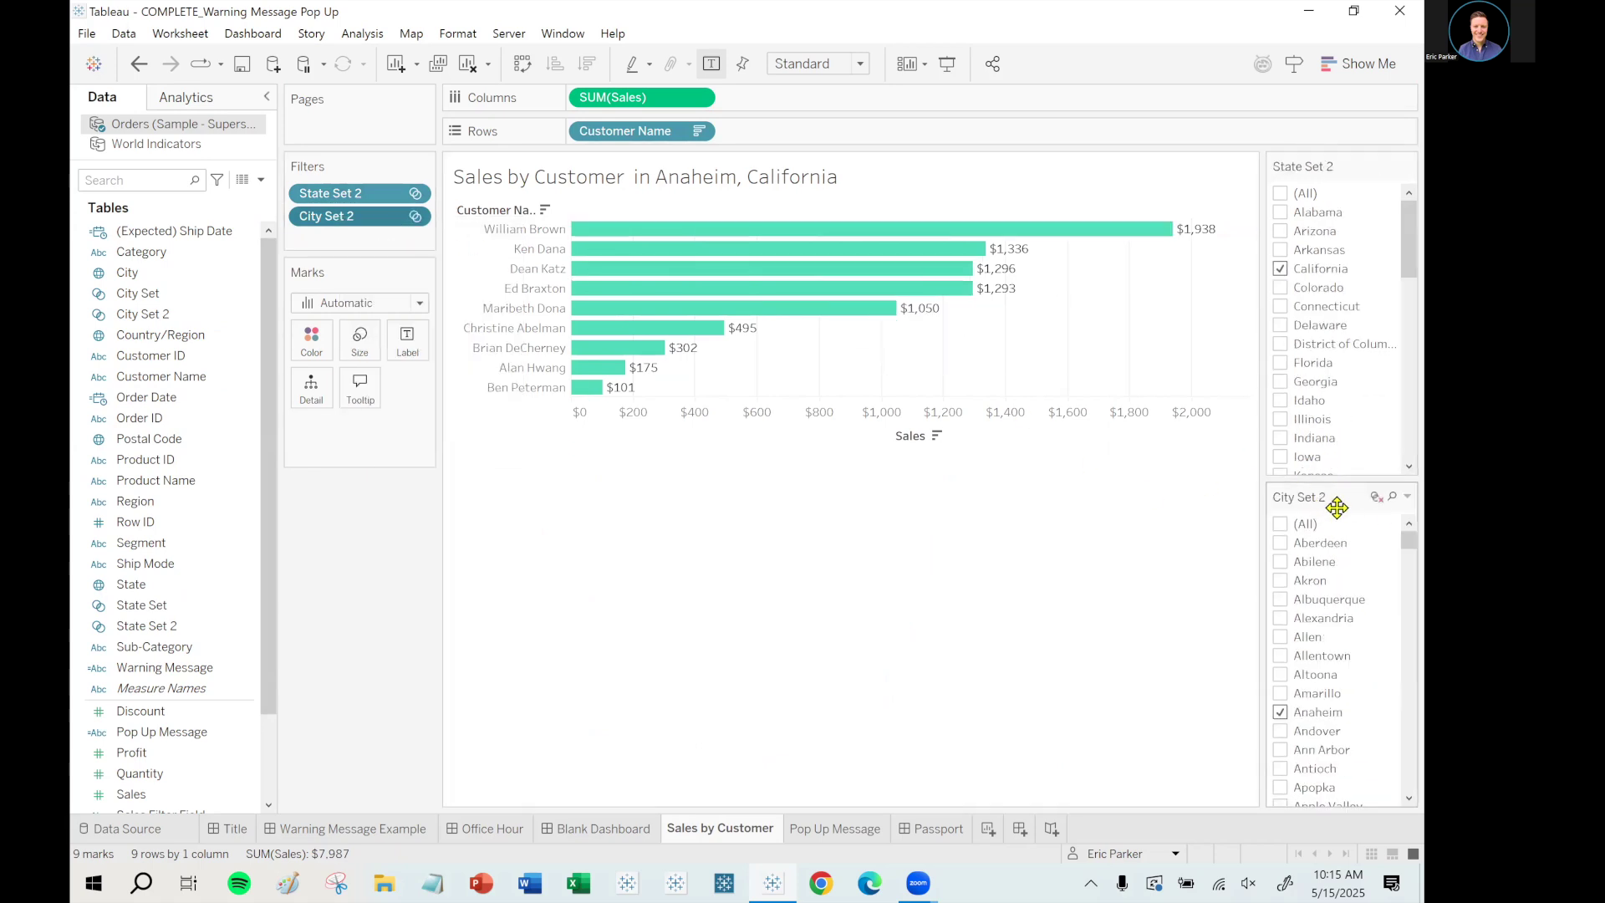
pyautogui.click(1407, 495)
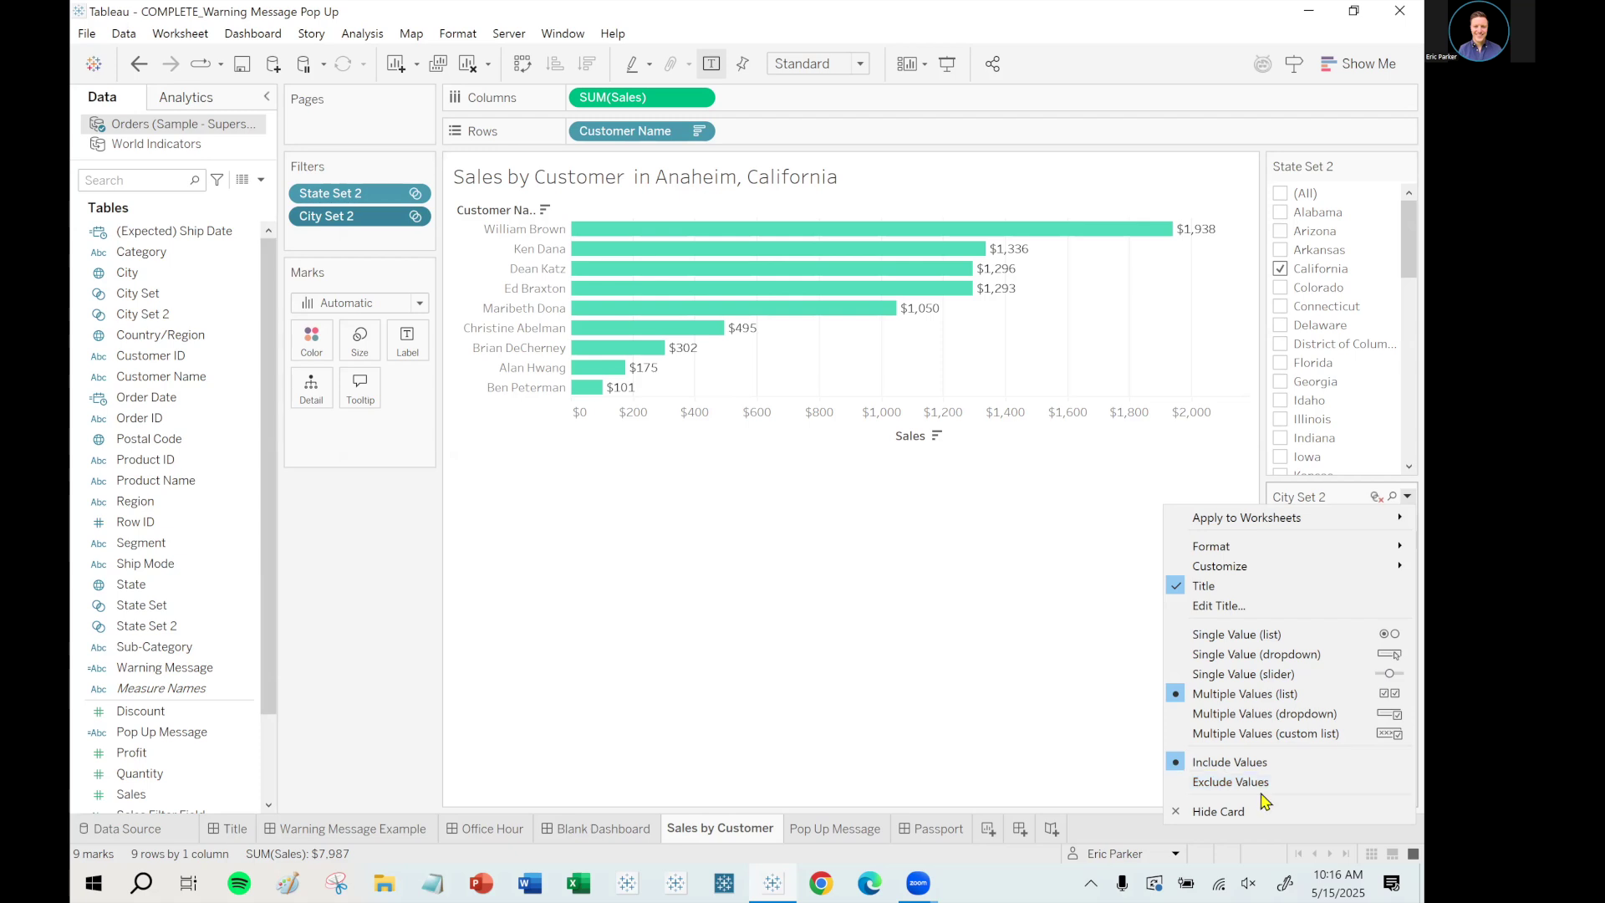
pyautogui.click(901, 666)
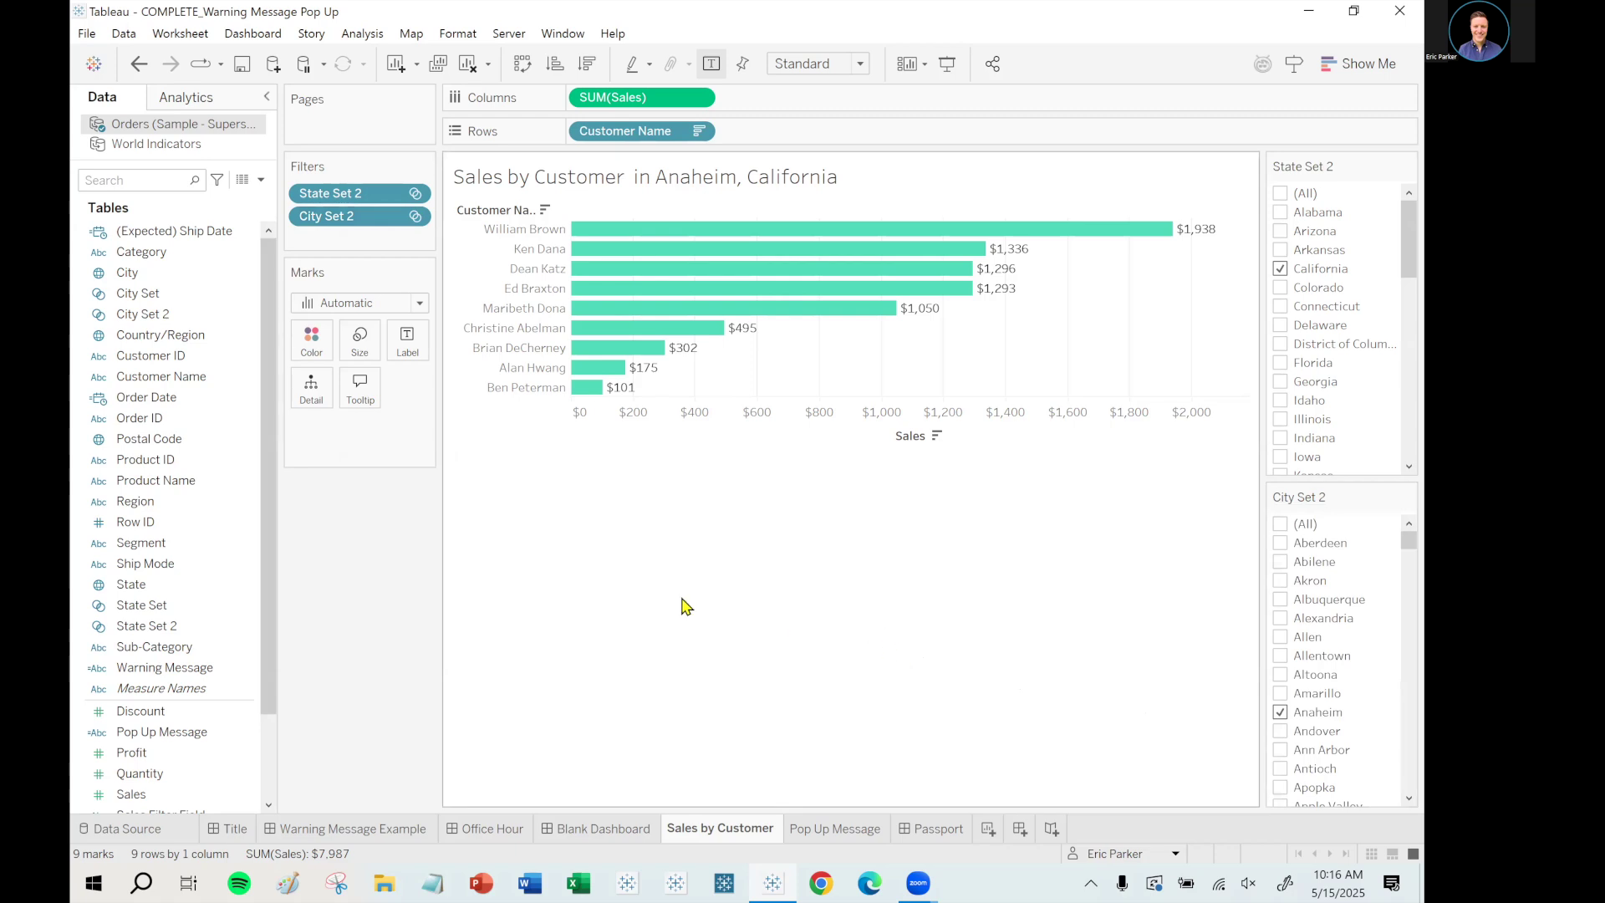
# - Add State Set 2 to context and limit City Set 2 to all values in context
pyautogui.click(414, 193)
pyautogui.click(403, 287)
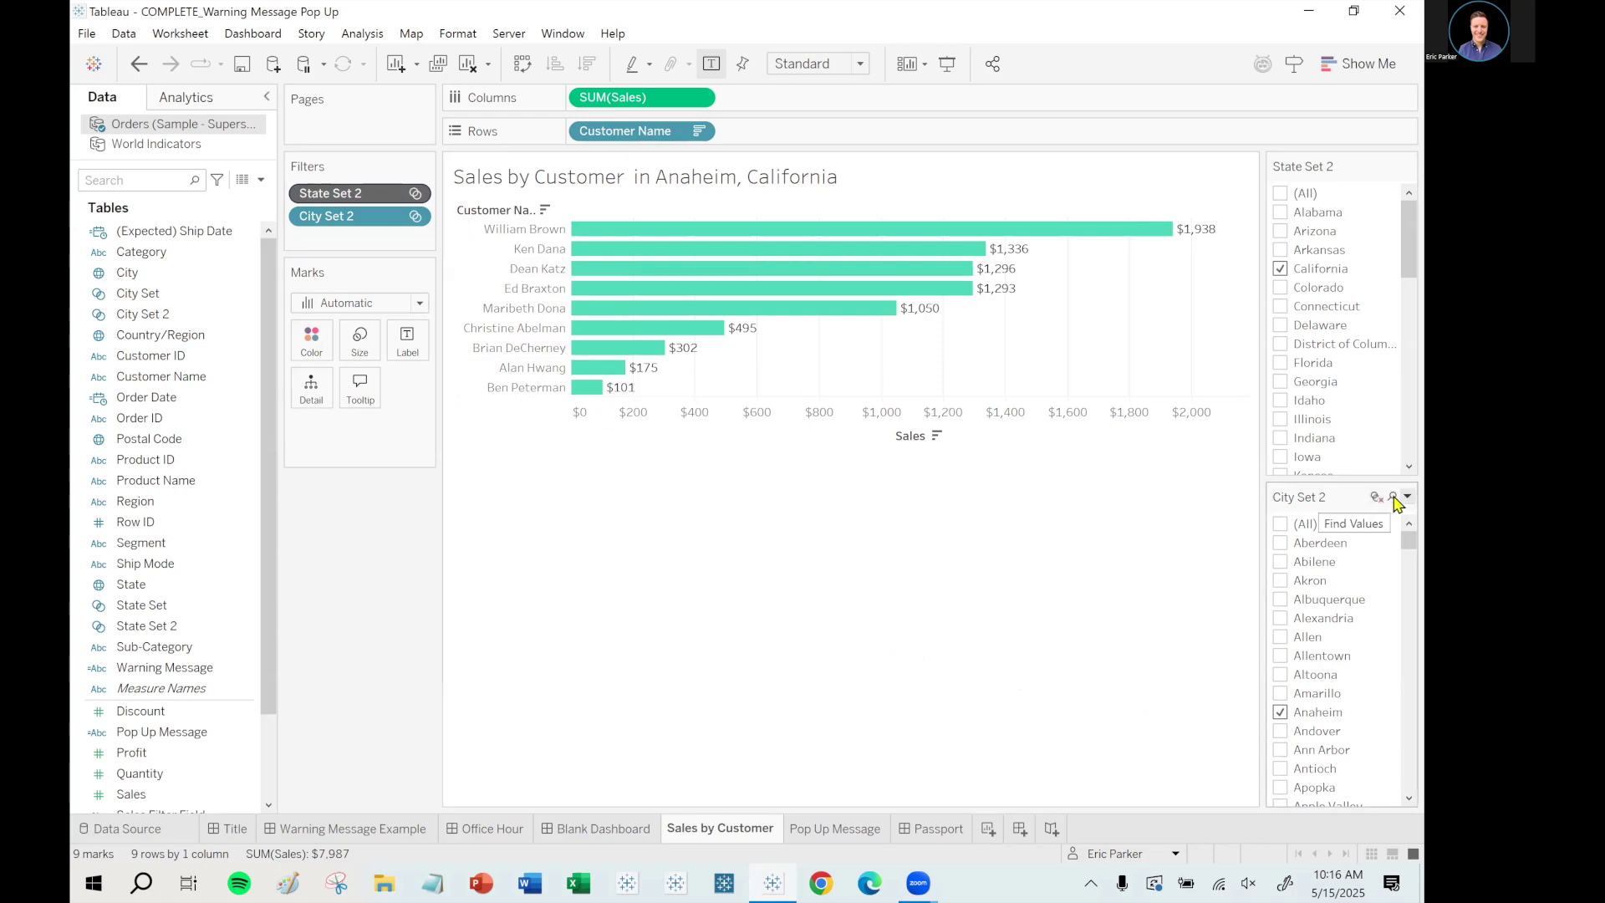
pyautogui.click(1406, 497)
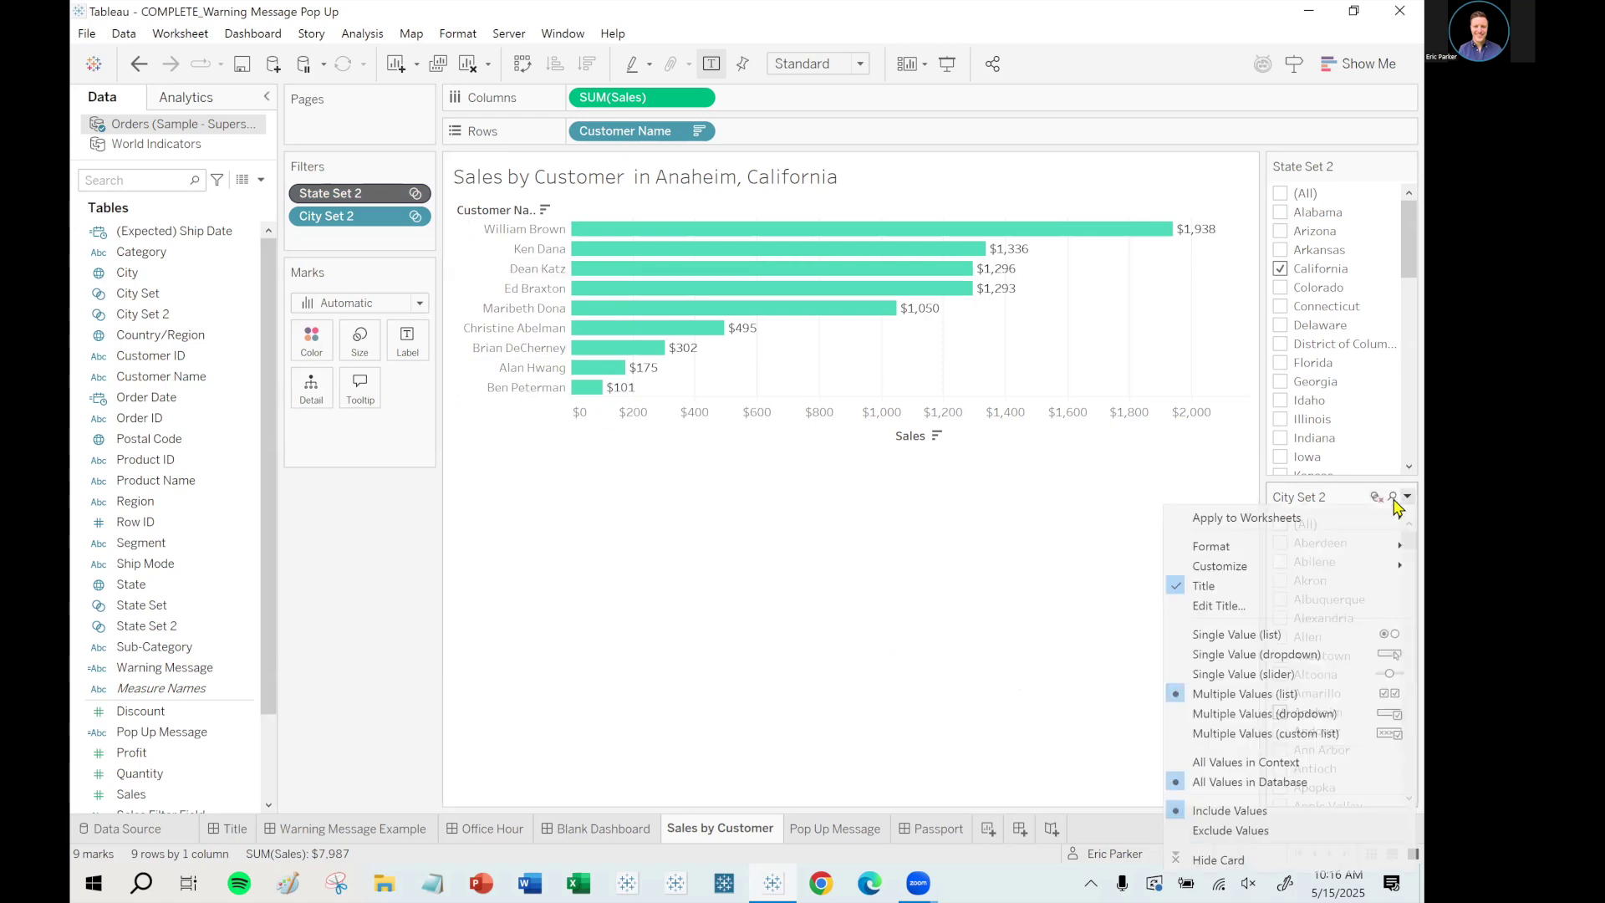
pyautogui.click(1240, 763)
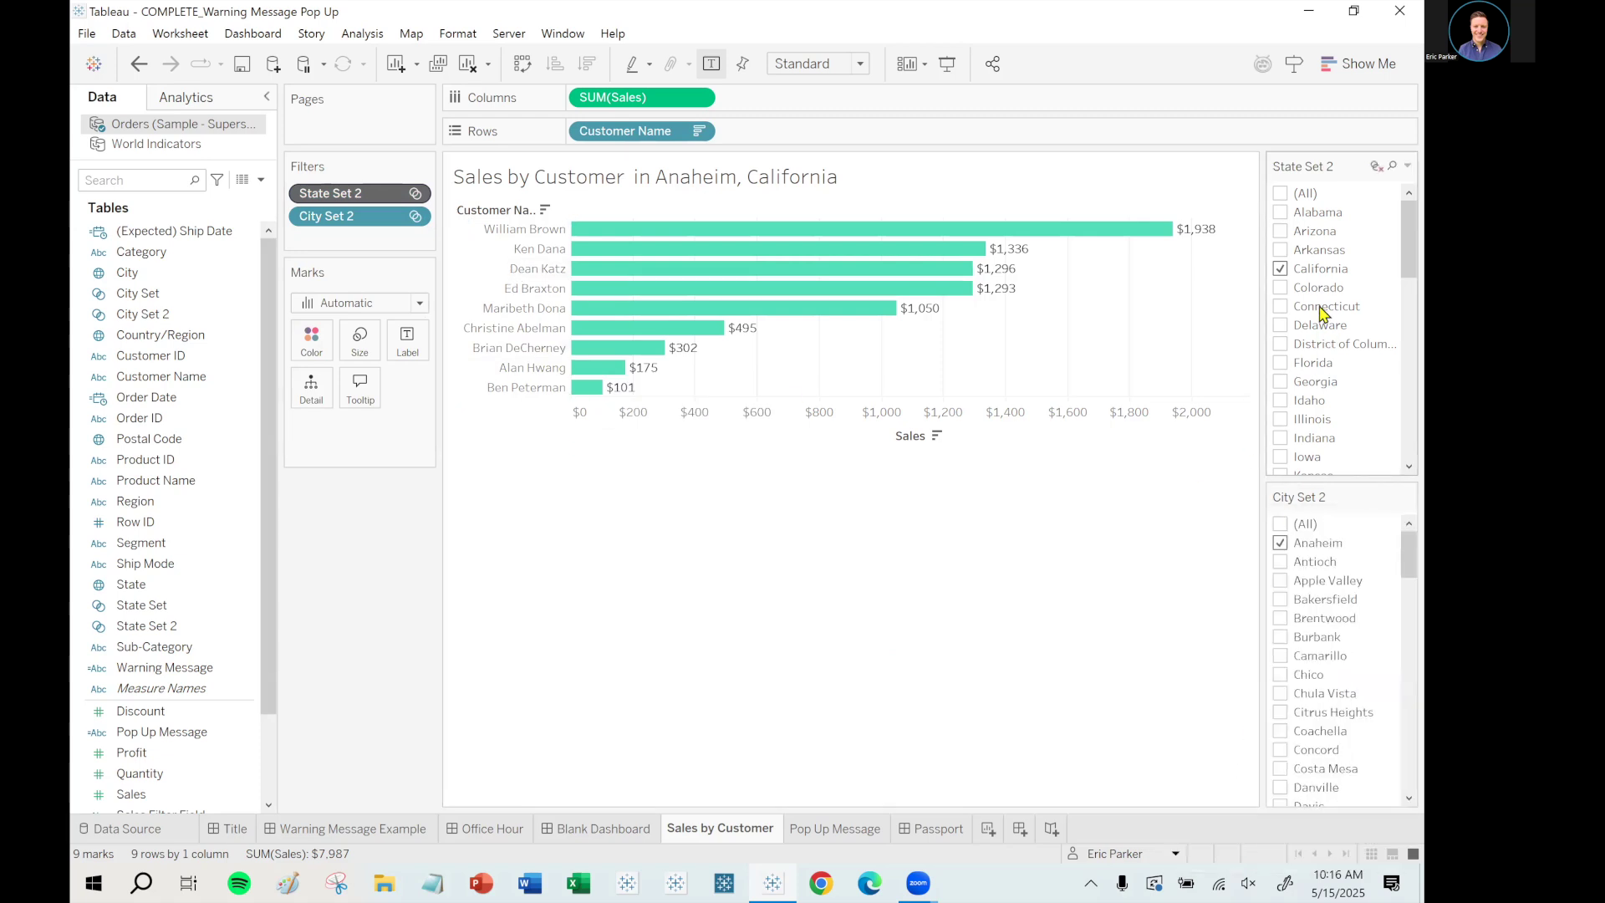
pyautogui.moveTo(1403, 565)
pyautogui.mouseDown()
pyautogui.moveTo(1394, 759)
pyautogui.moveTo(1397, 544)
pyautogui.mouseUp()
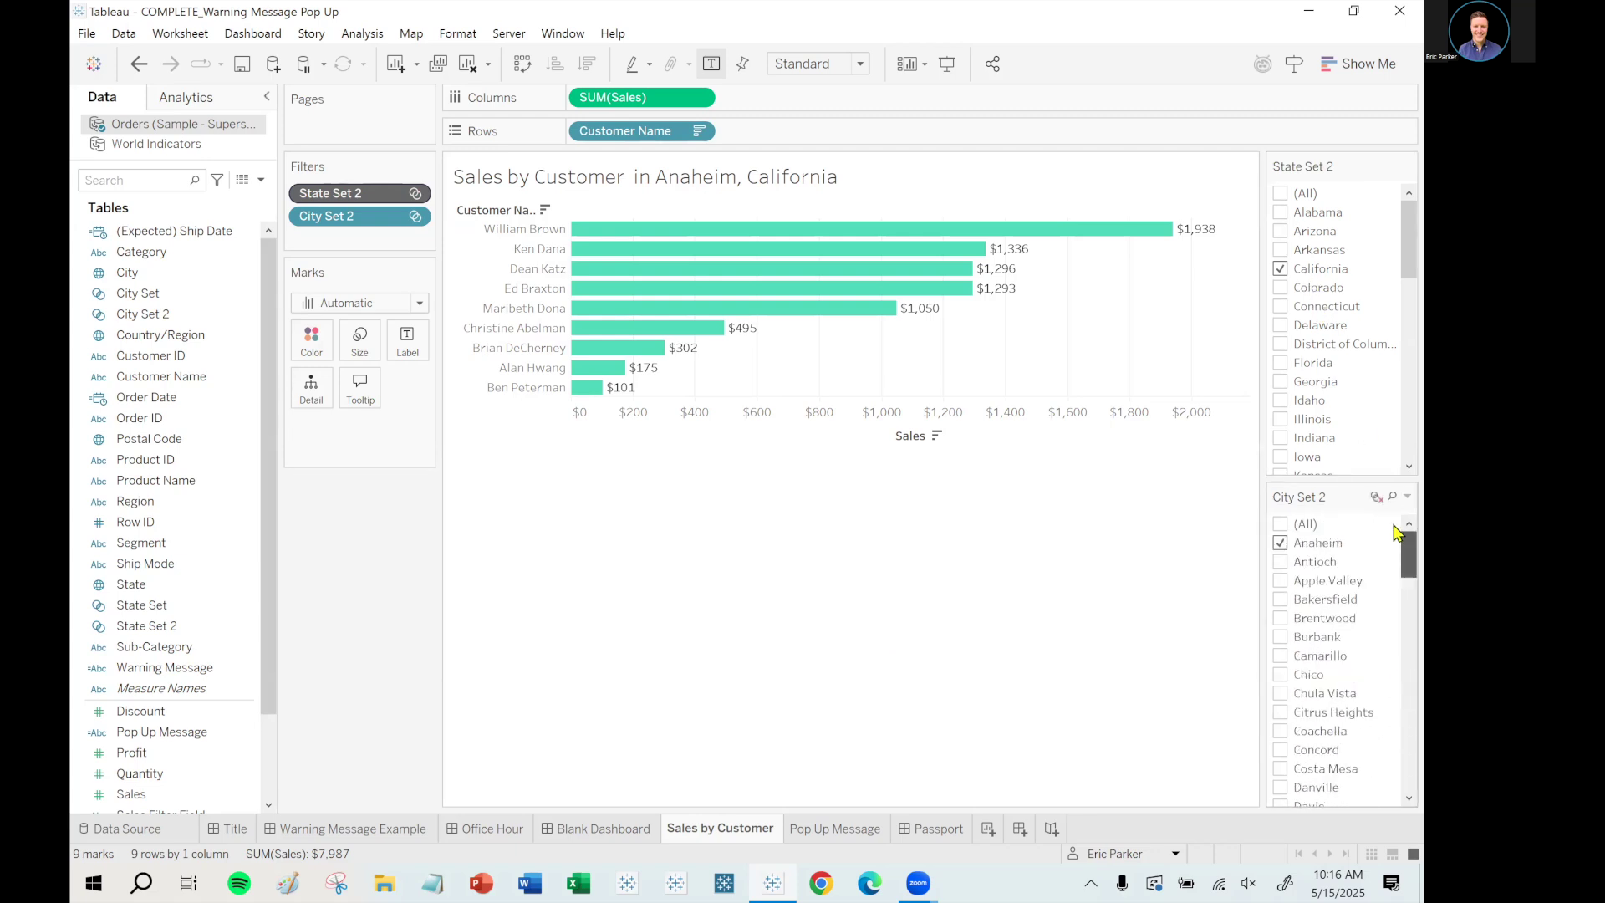
# - Test State Set 2 with Connecticut, then reselect California
pyautogui.click(1280, 269)
pyautogui.click(1282, 308)
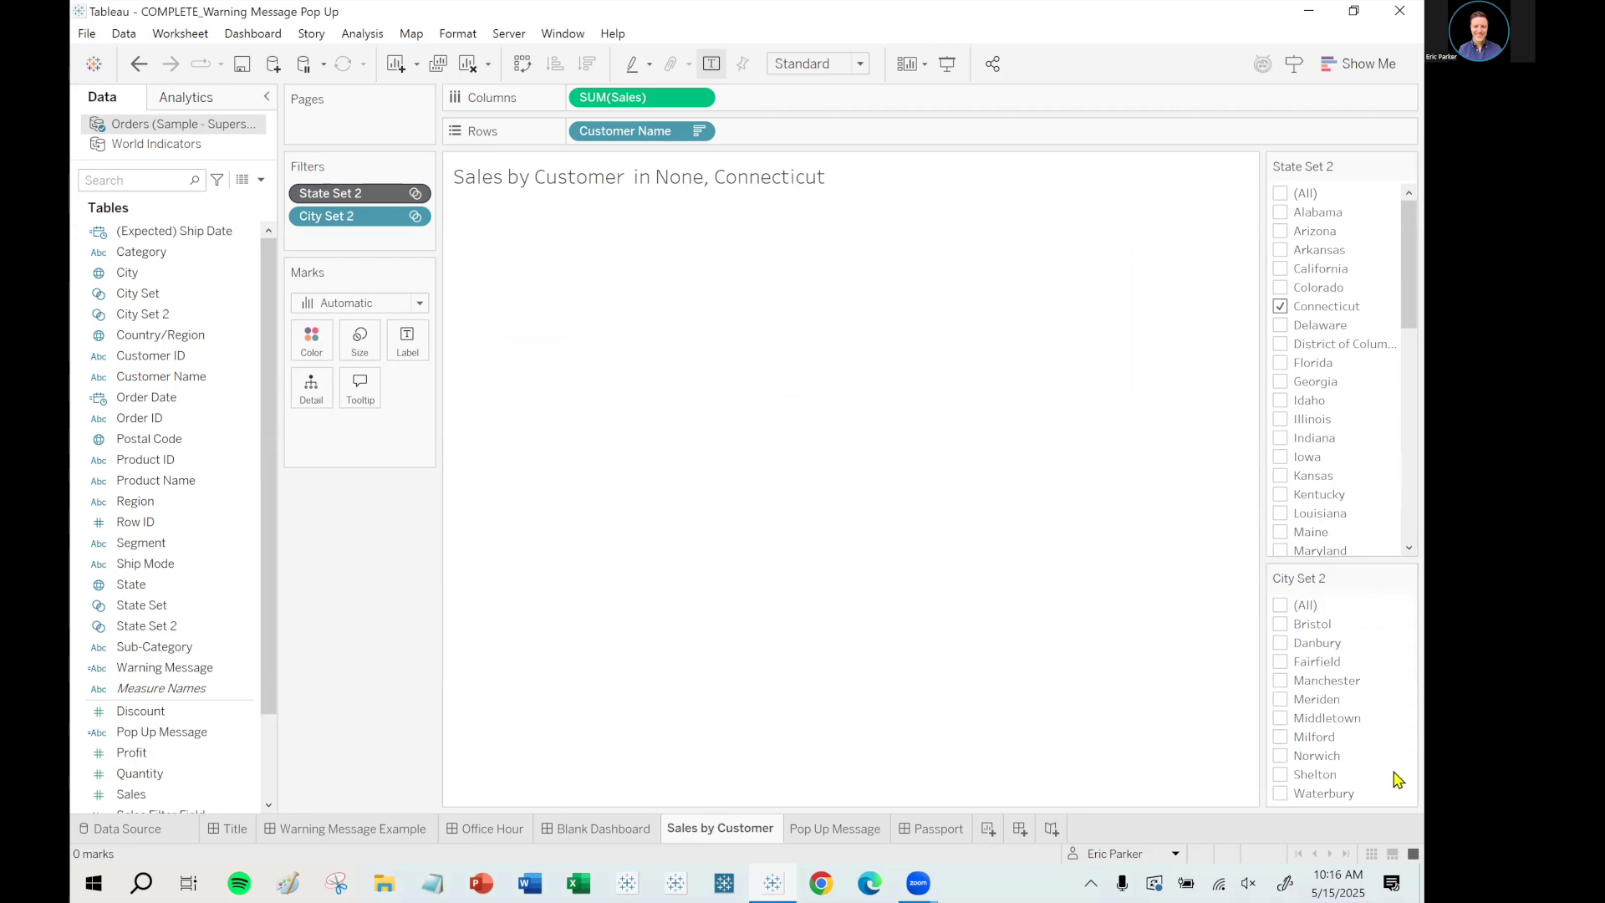
pyautogui.click(1280, 307)
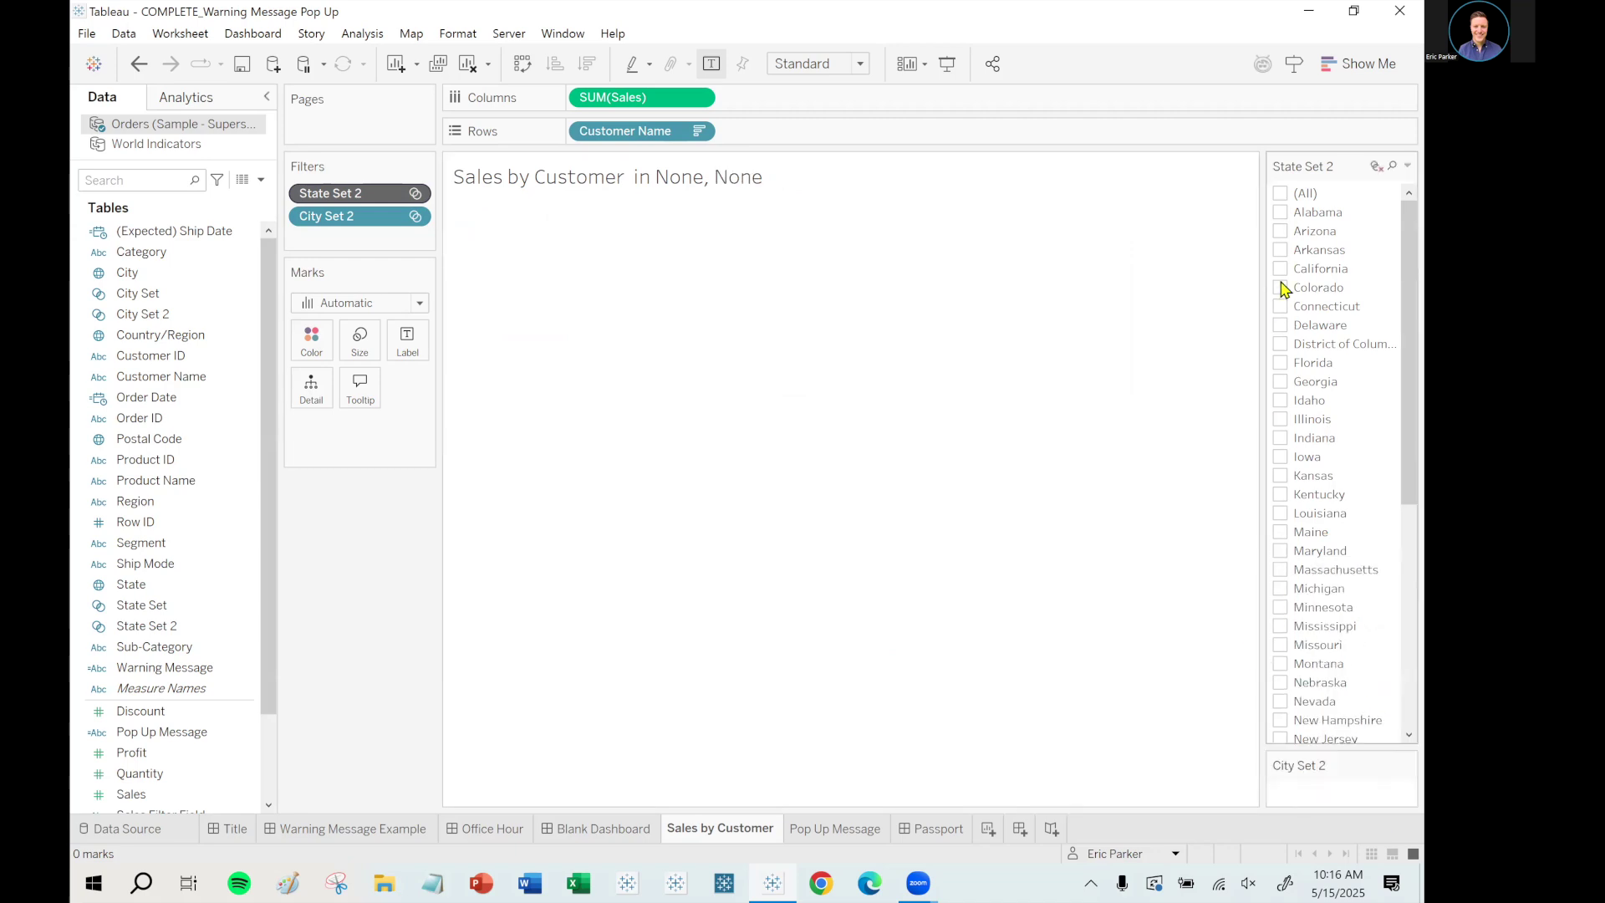
pyautogui.click(1280, 270)
# - On the Blank Dashboard, enlarge the filter area and remove the old State and City filters
pyautogui.click(605, 829)
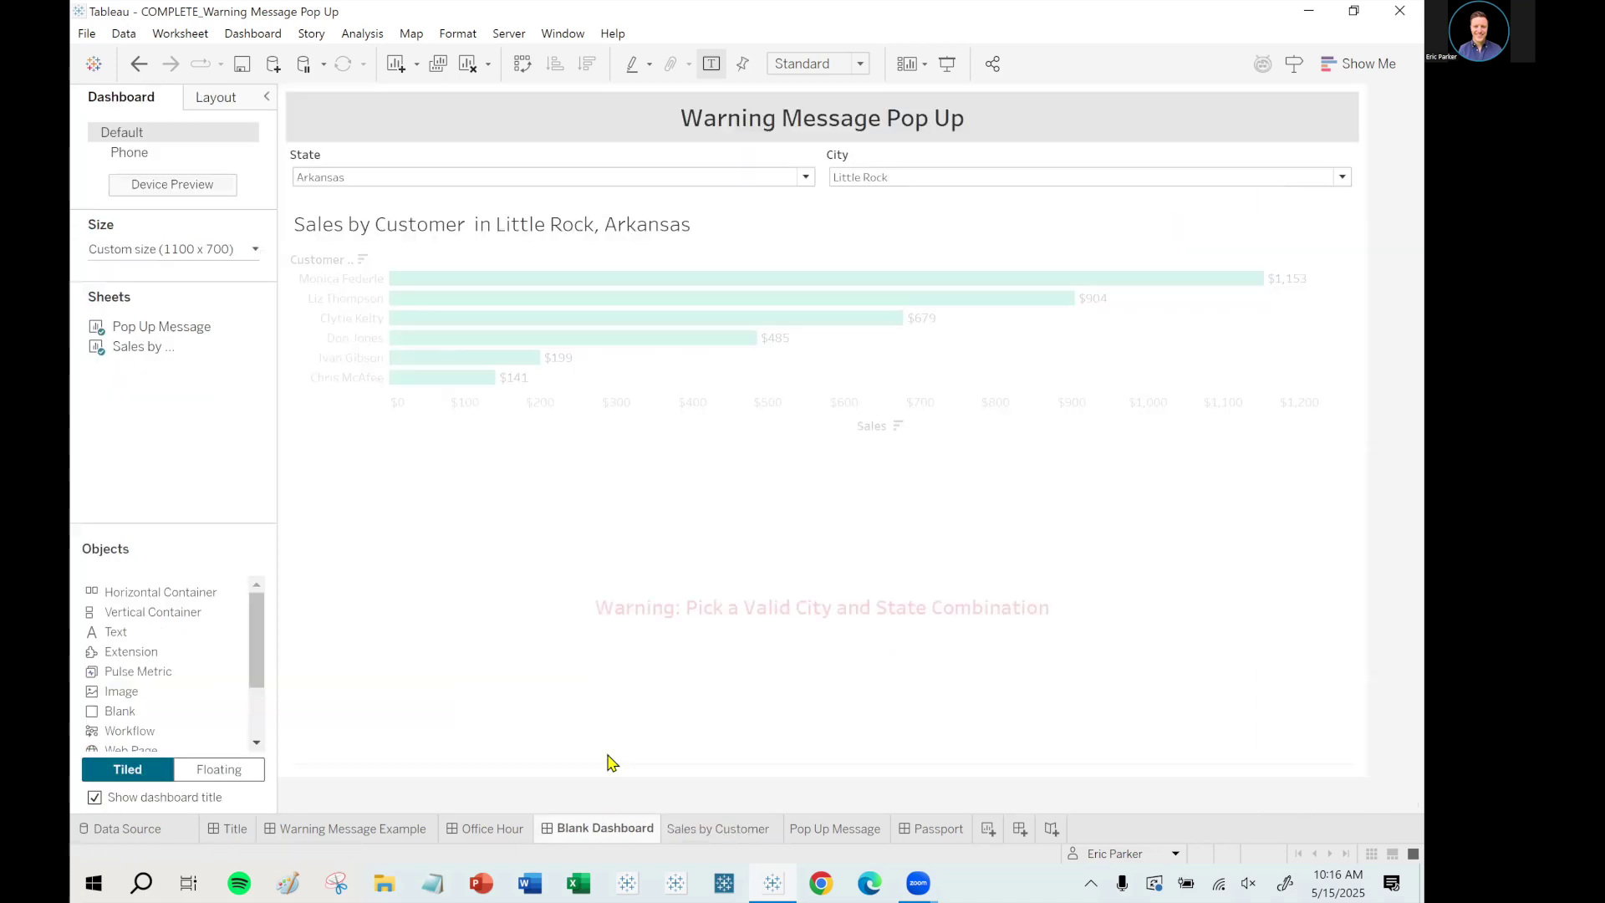
pyautogui.moveTo(525, 199); pyautogui.dragTo(520, 340)
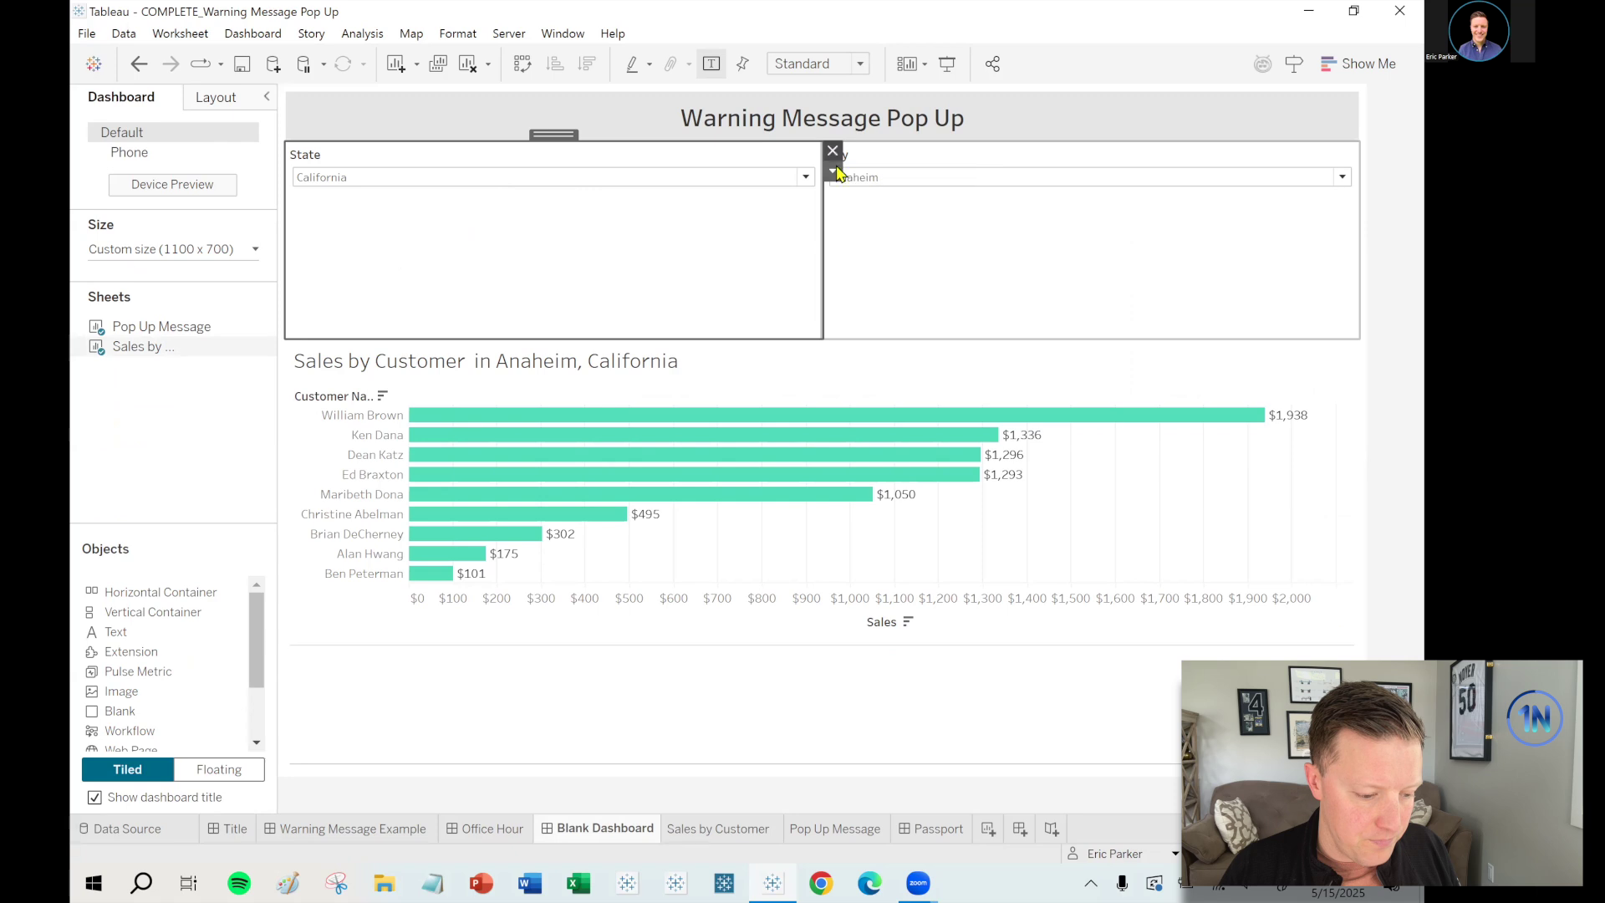
pyautogui.click(832, 151)
pyautogui.click(1369, 151)
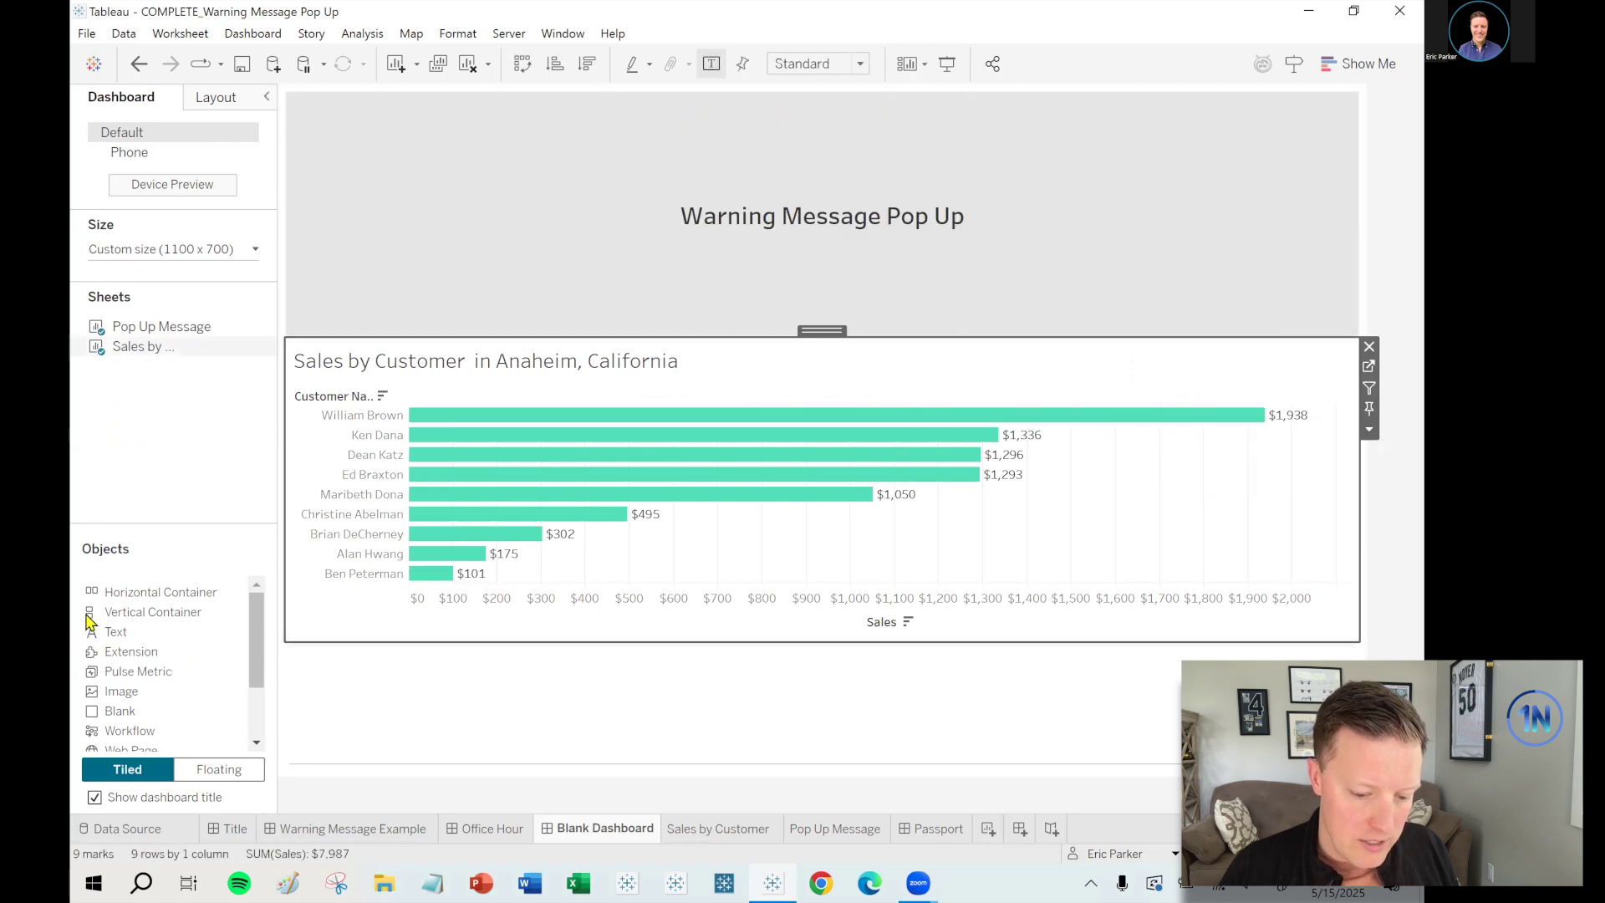
# - Insert a Horizontal Container above the chart holding the State Set 2 and City Set 2 filters
pyautogui.moveTo(125, 593); pyautogui.dragTo(1146, 357)
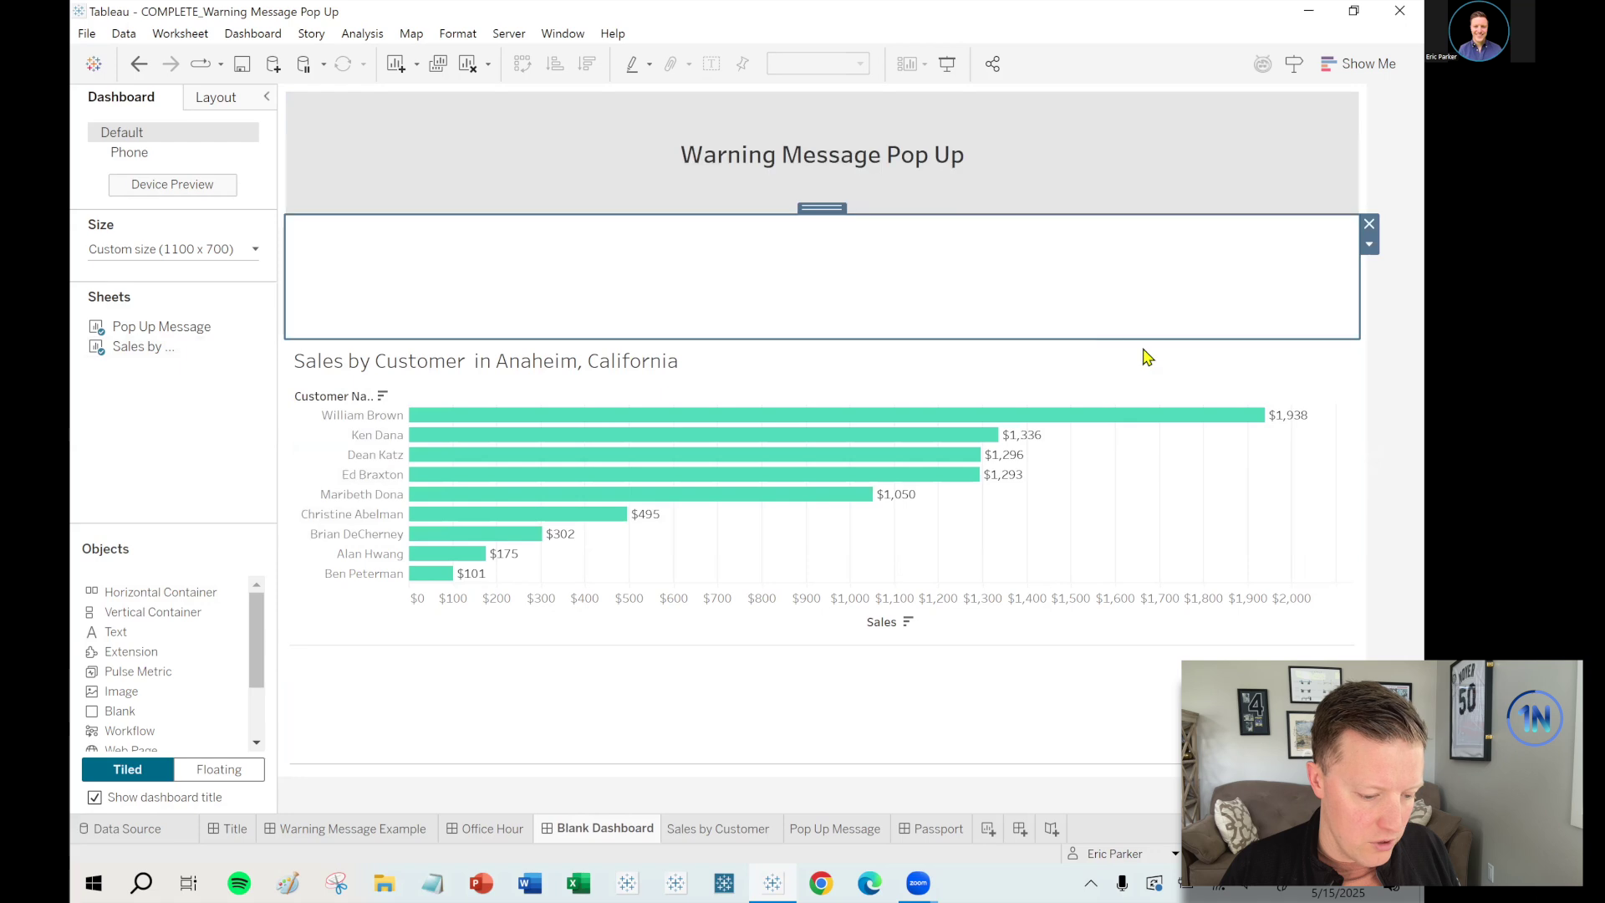
pyautogui.click(1337, 380)
pyautogui.click(1369, 426)
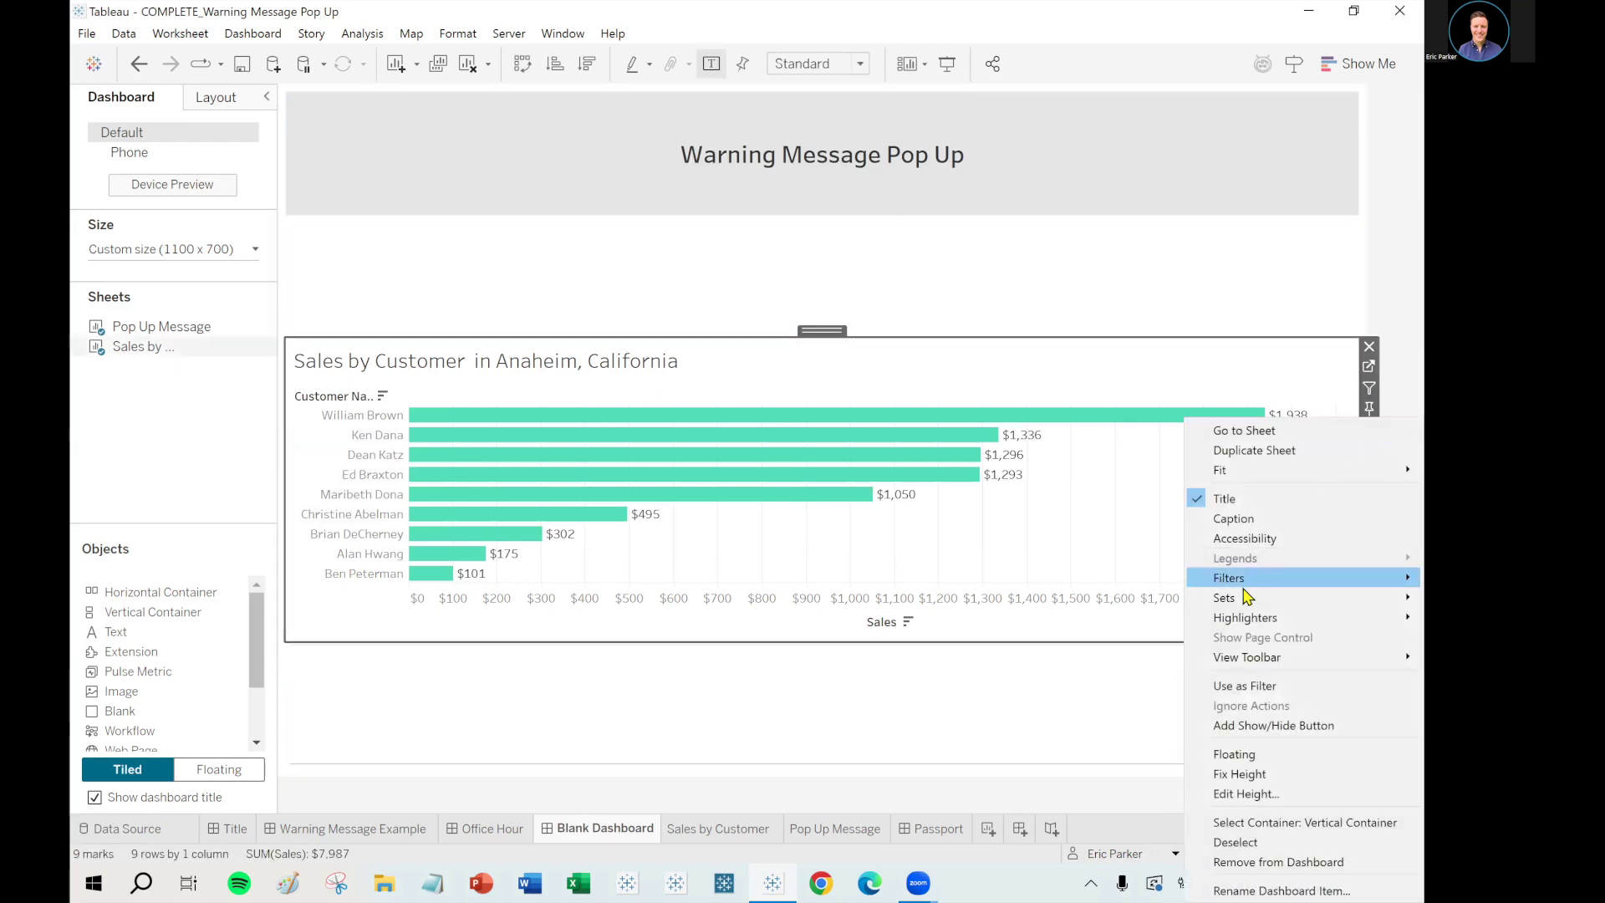
pyautogui.moveTo(1229, 597)
pyautogui.click(1166, 618)
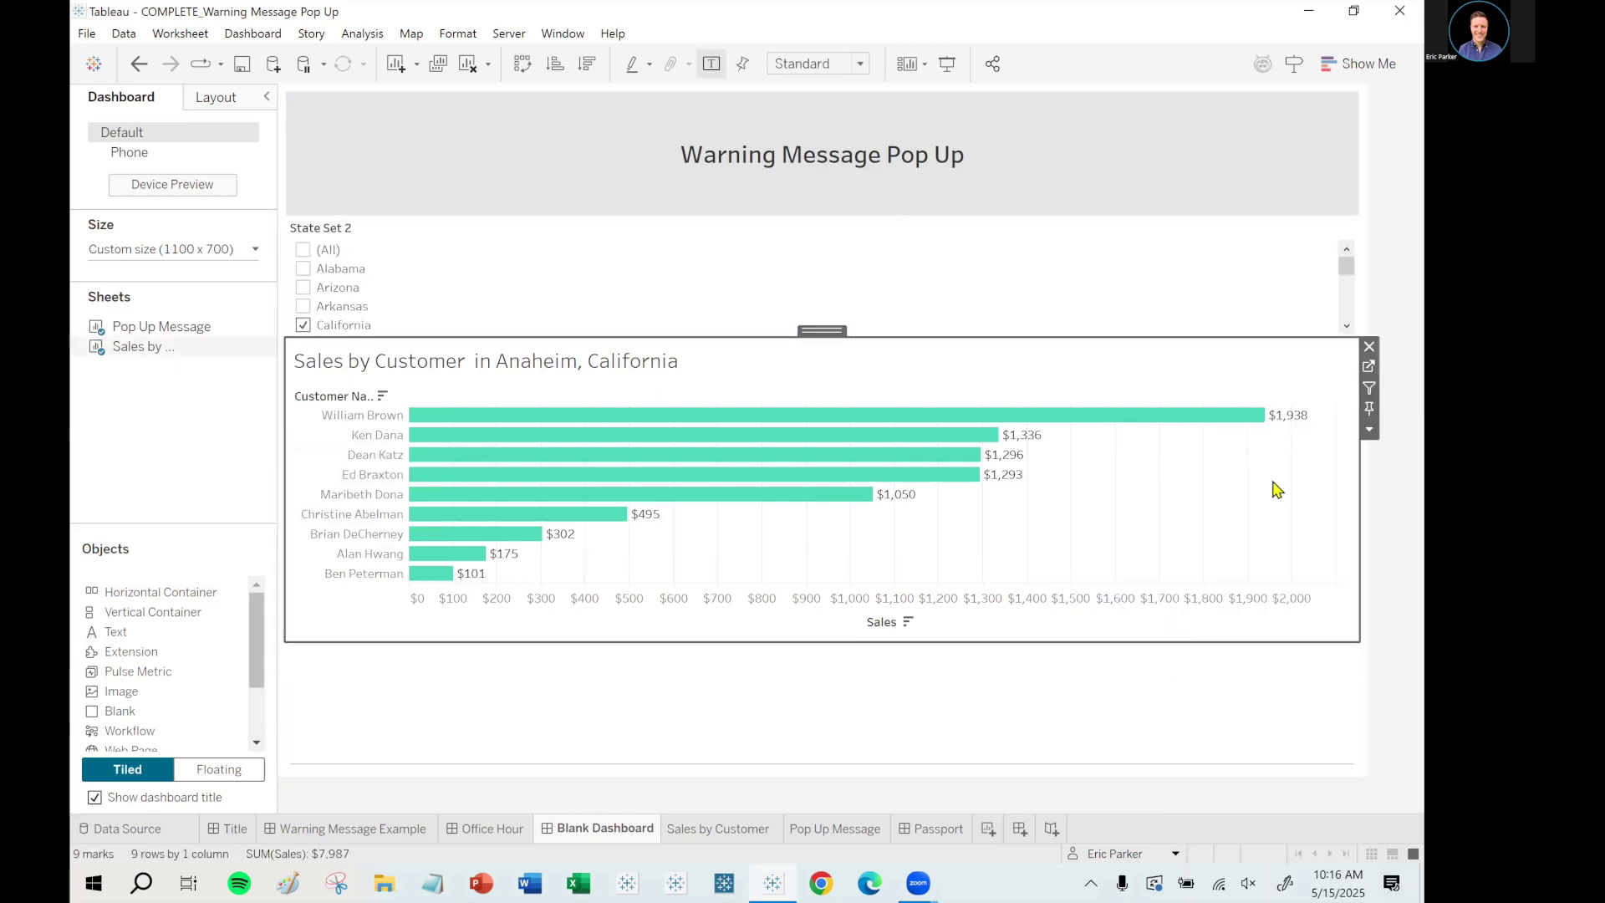
pyautogui.click(1364, 433)
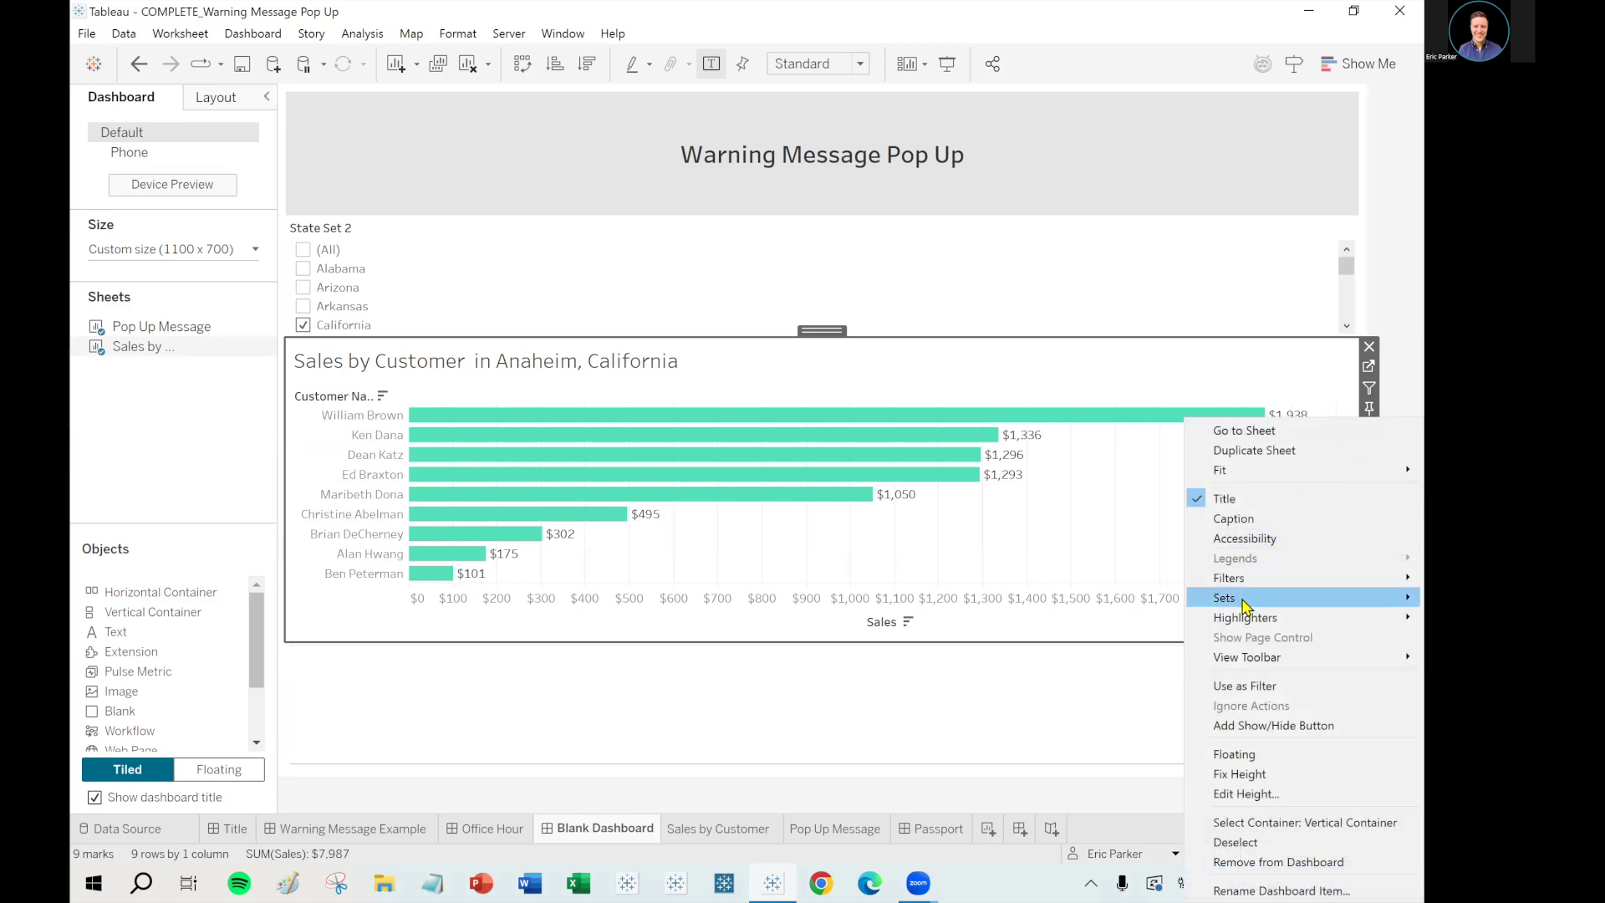
pyautogui.moveTo(1245, 598)
pyautogui.click(1137, 598)
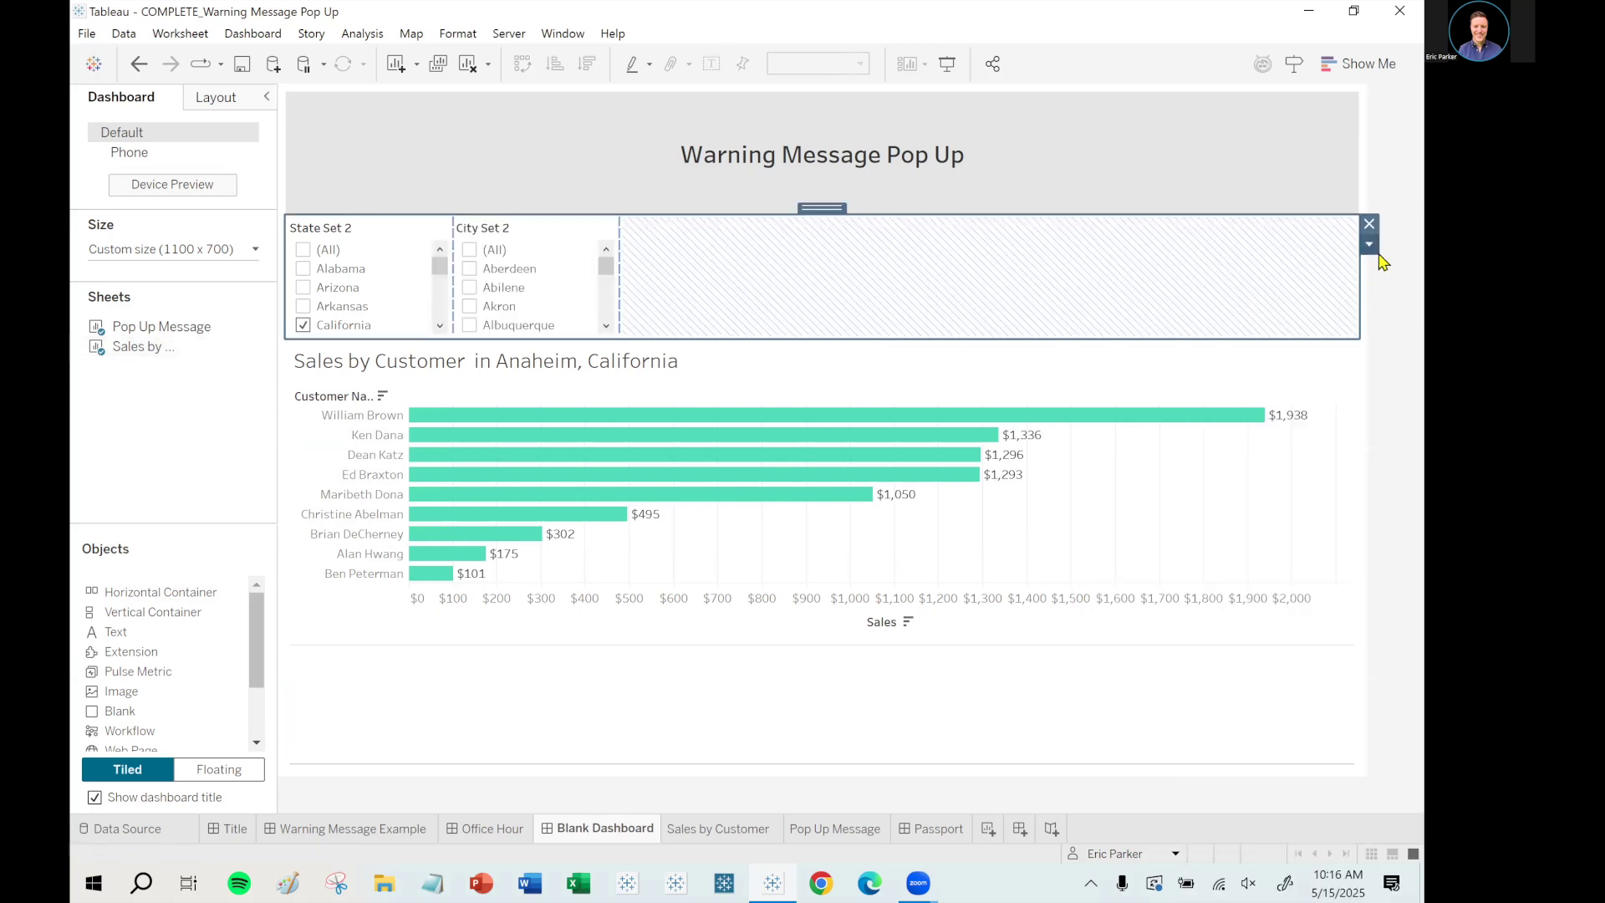
# - Distribute the two set filters evenly and shrink the title to make the filters taller
pyautogui.click(1375, 250)
pyautogui.click(1262, 287)
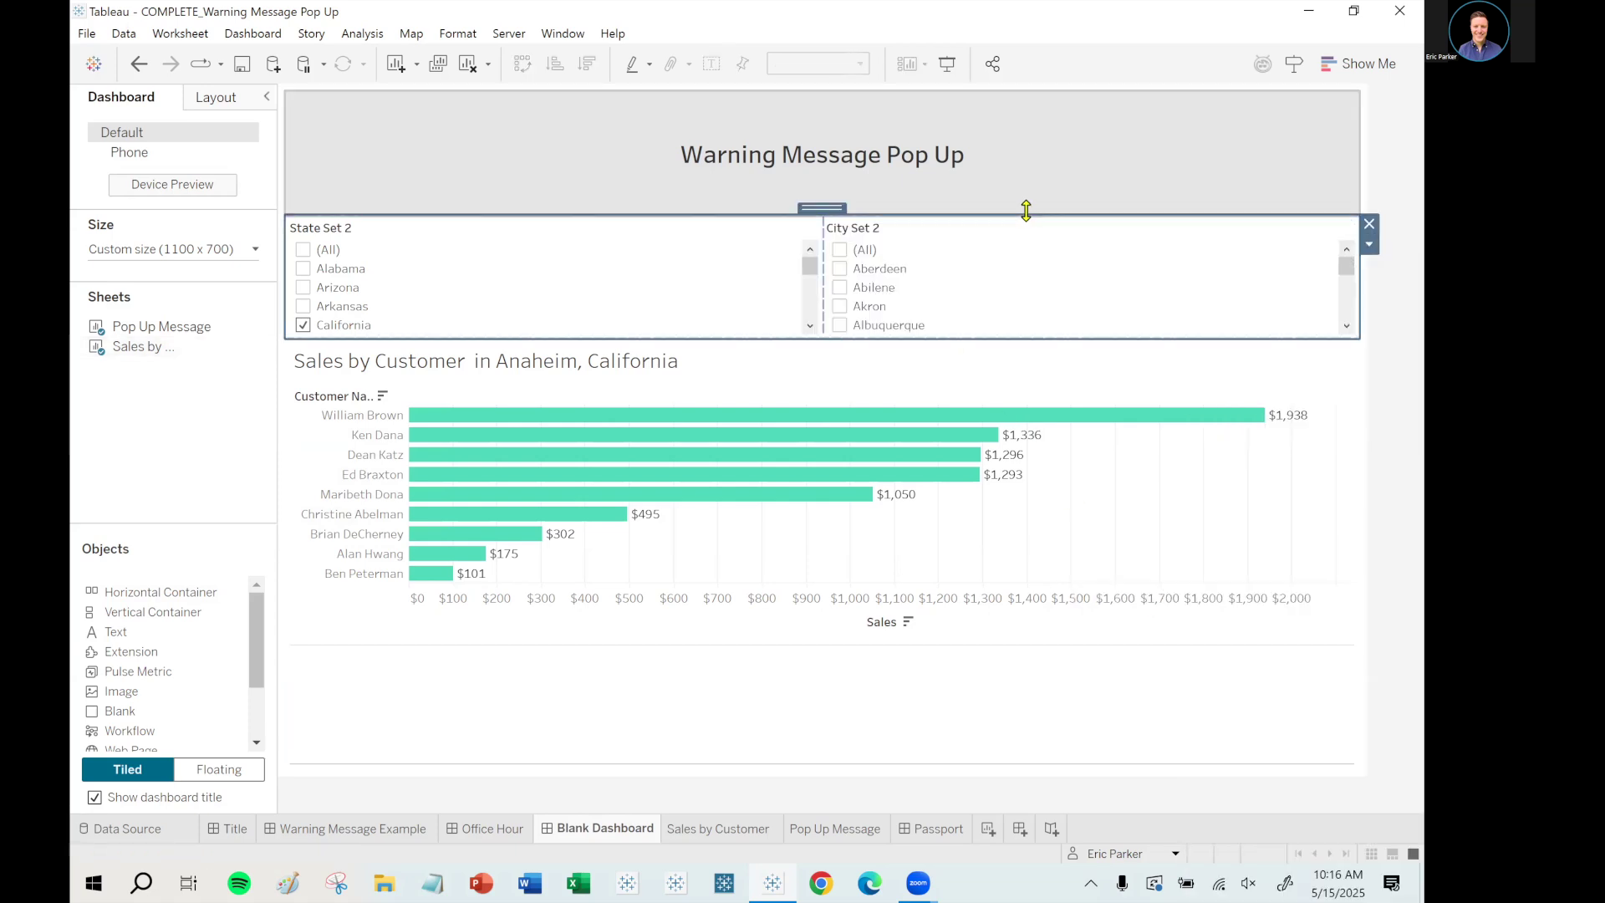
pyautogui.moveTo(1025, 215); pyautogui.dragTo(1020, 142)
# - Show State Set 2 as a Single Value (dropdown) filter
pyautogui.click(566, 212)
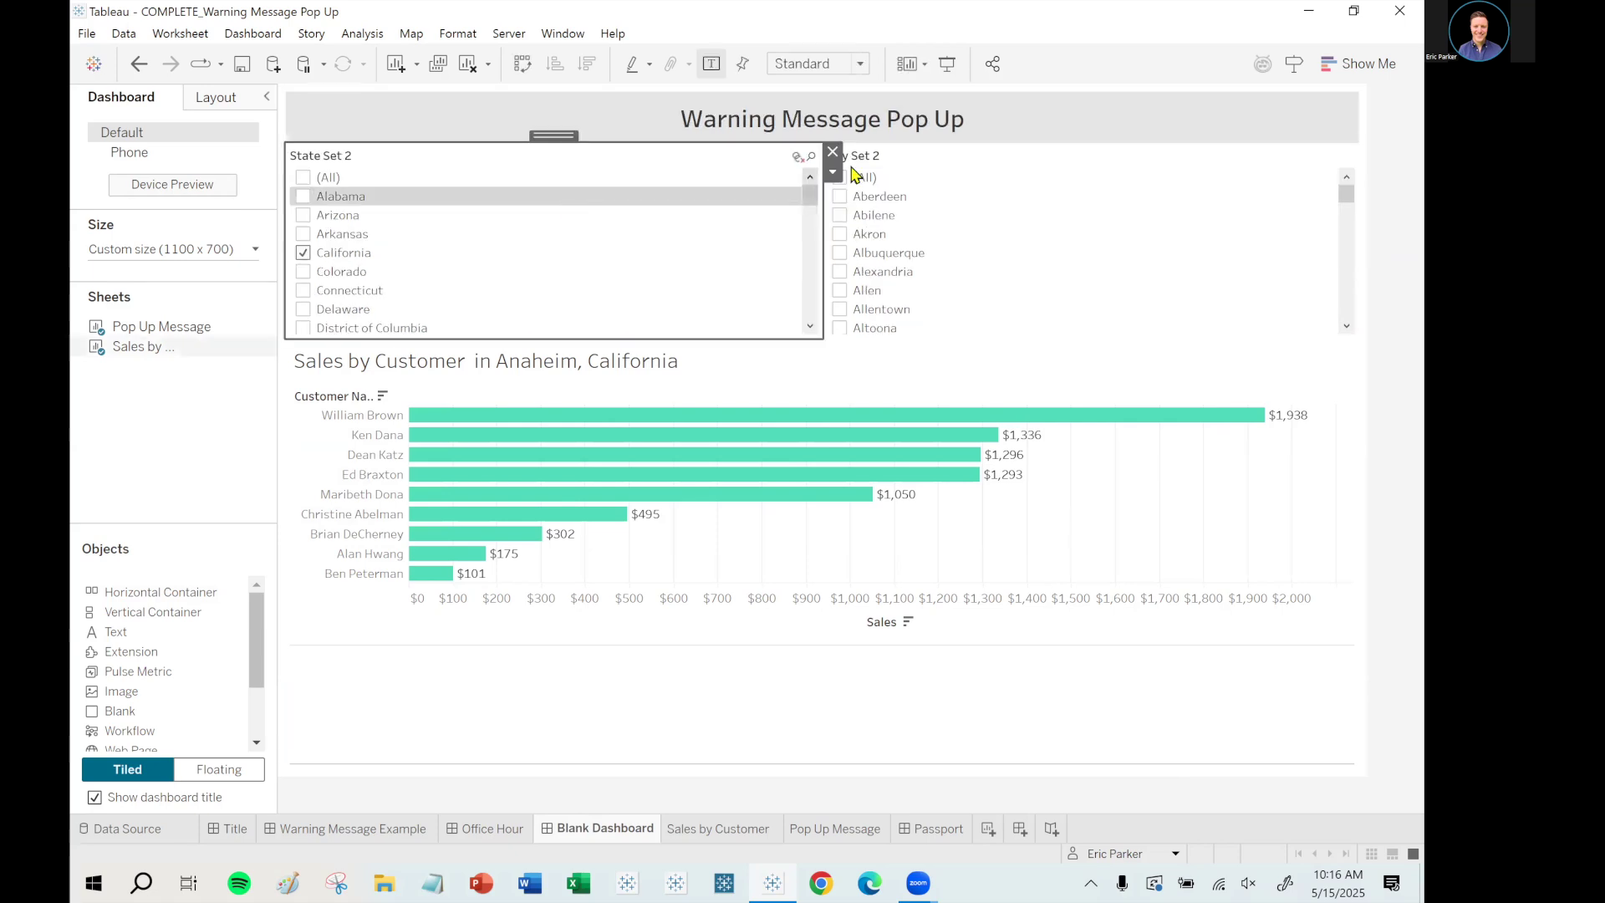
pyautogui.click(832, 173)
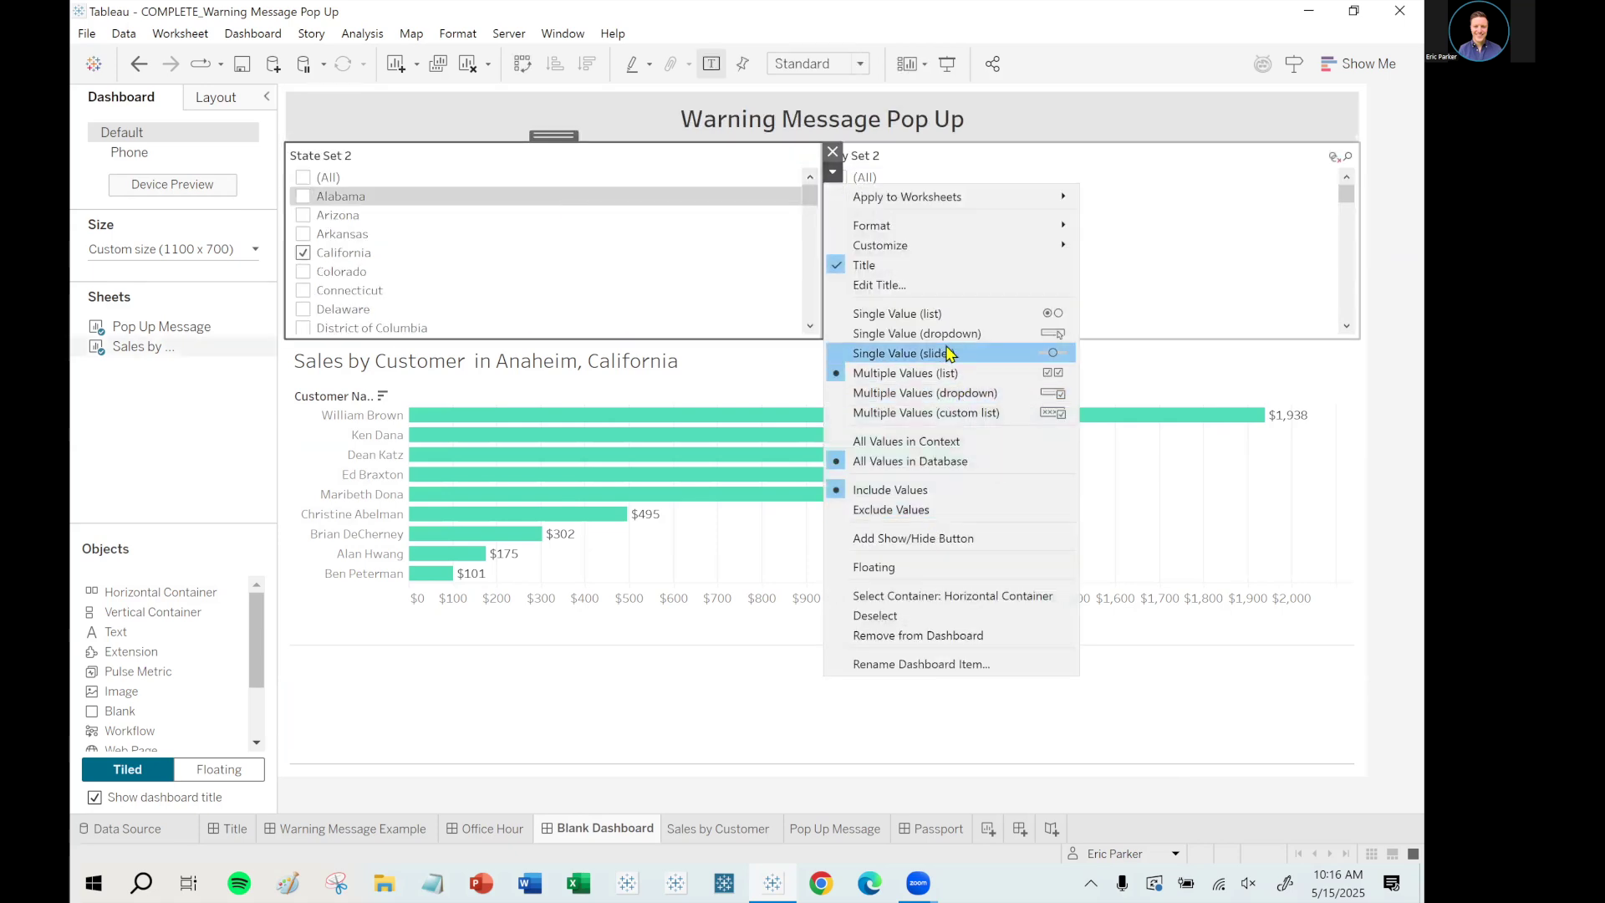
pyautogui.press('Escape')
pyautogui.click(832, 172)
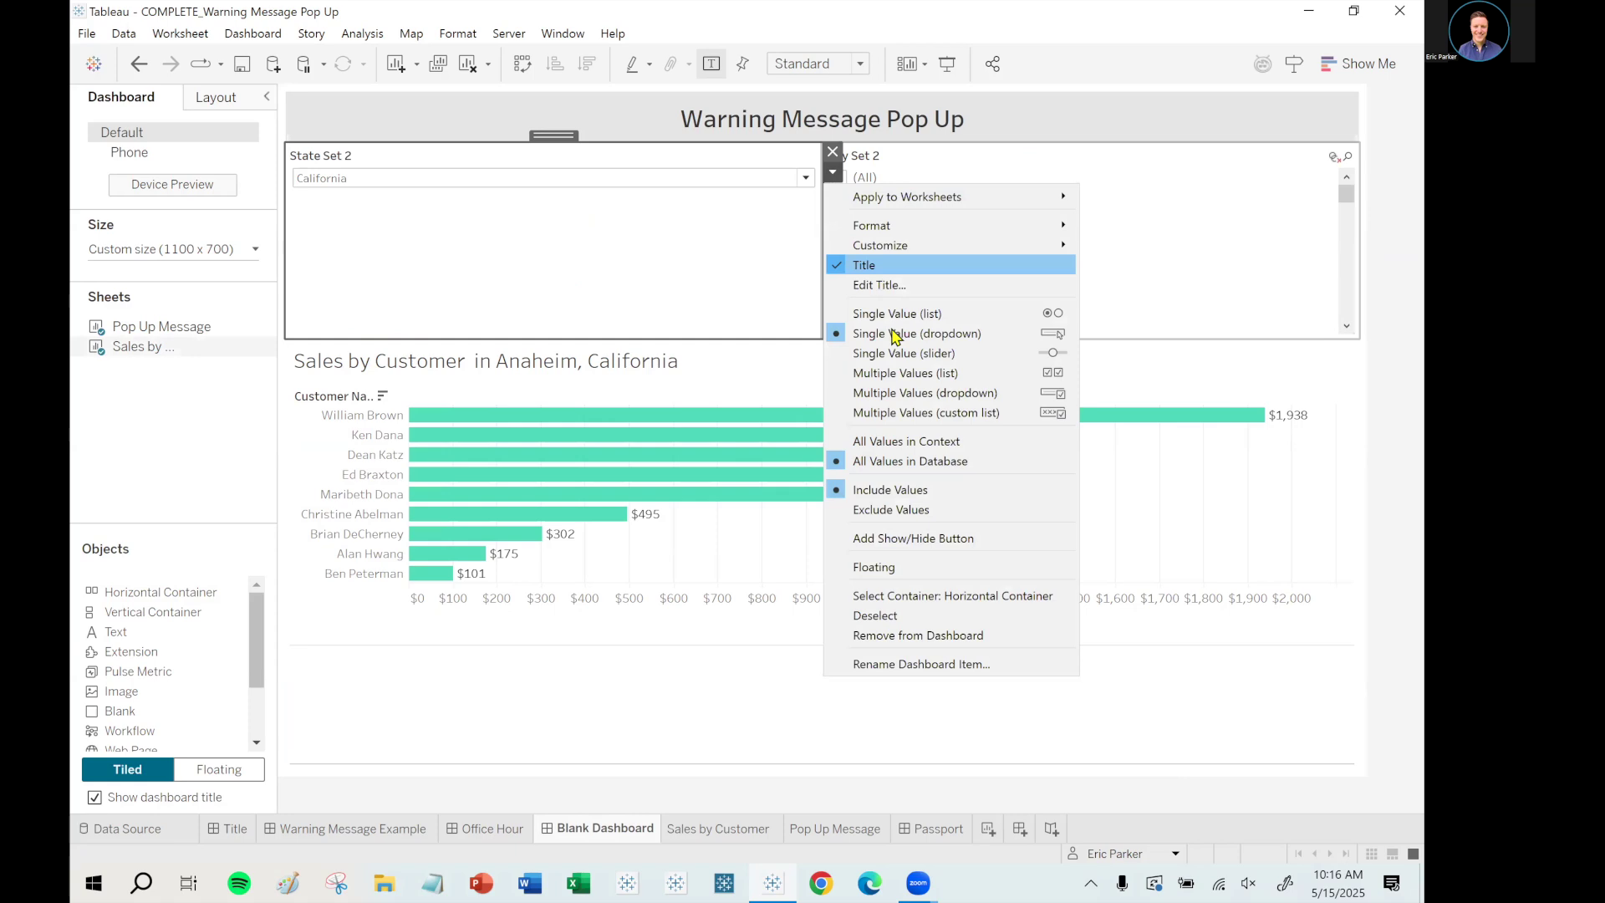
pyautogui.click(1120, 248)
# - Make City Set 2 a single-value dropdown showing All Values in Context, then shorten the filter row
pyautogui.click(1292, 293)
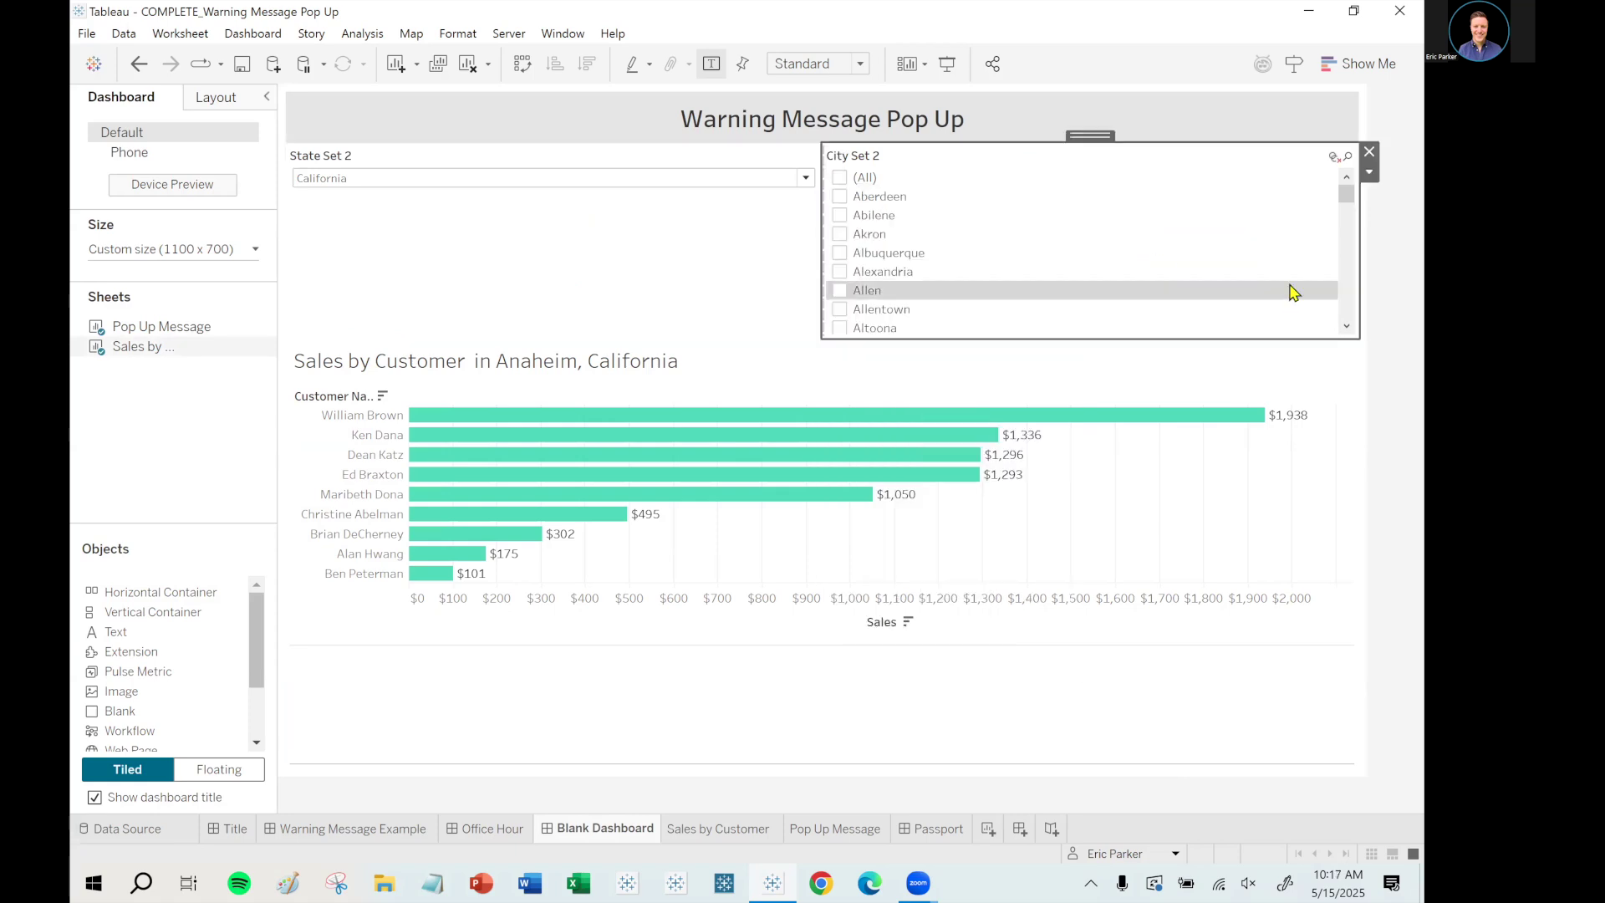
pyautogui.click(1367, 173)
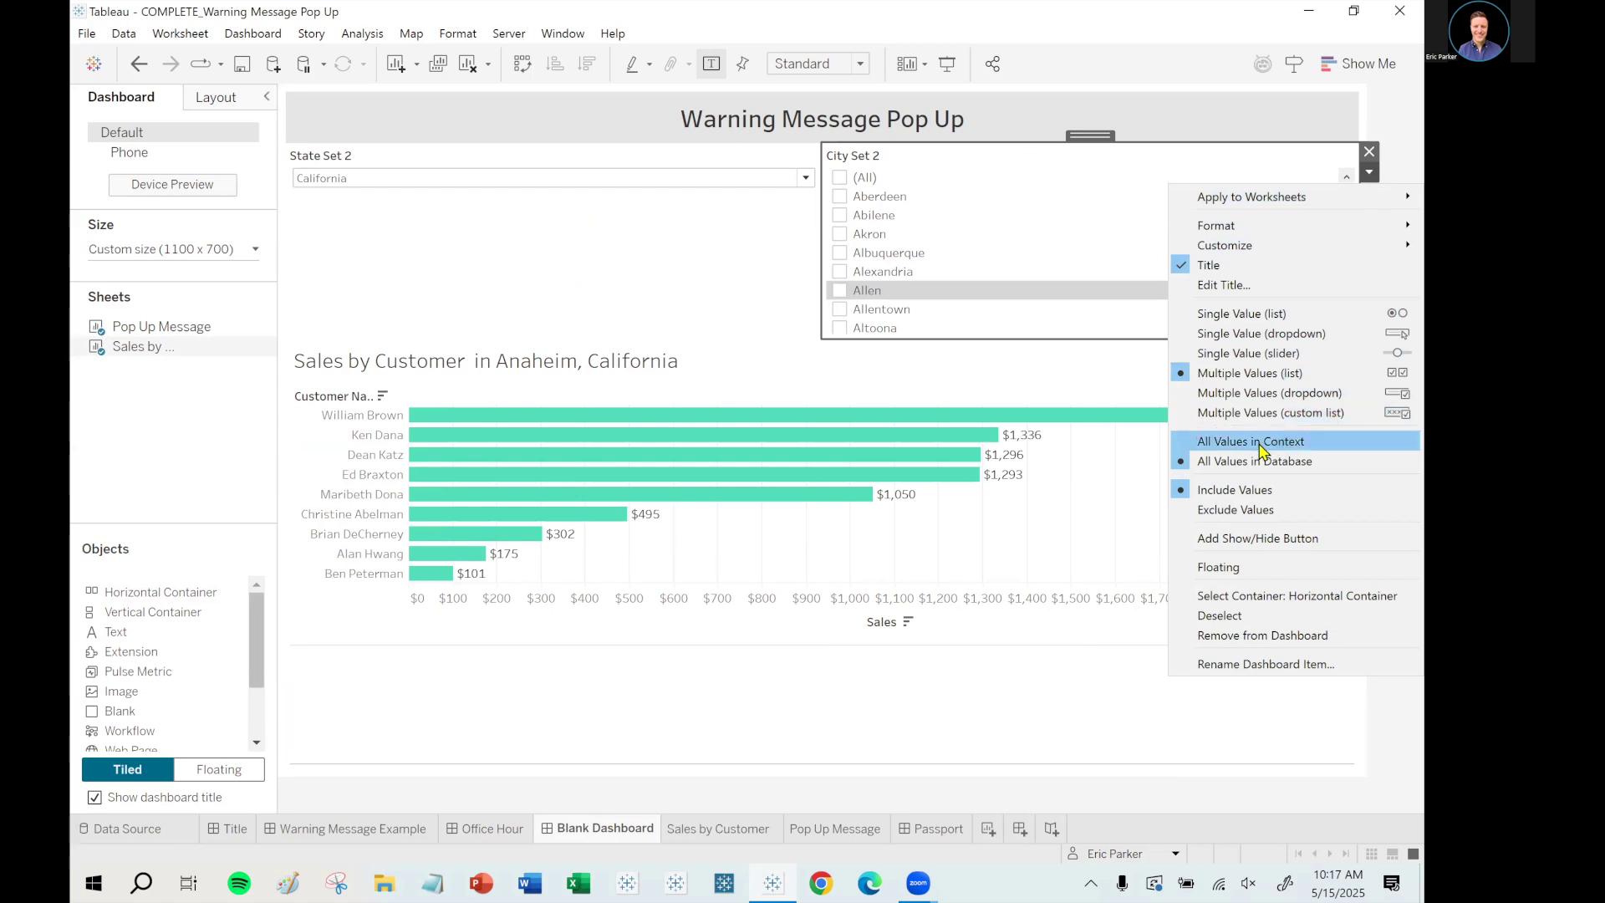
pyautogui.click(1290, 448)
pyautogui.click(1295, 448)
pyautogui.click(1371, 175)
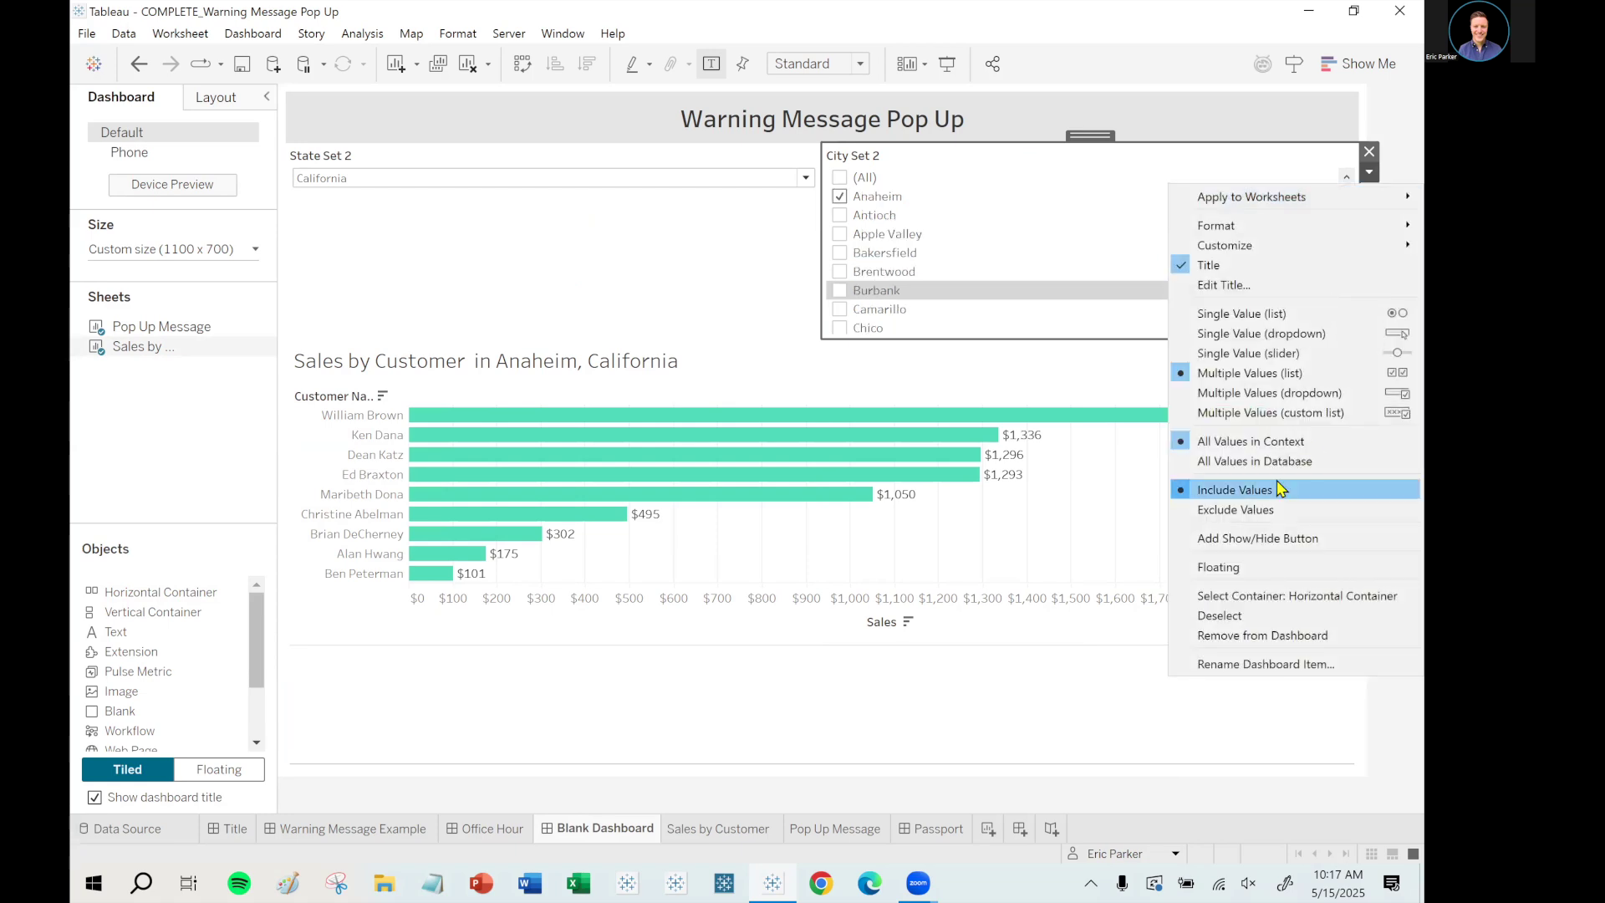
pyautogui.click(1276, 333)
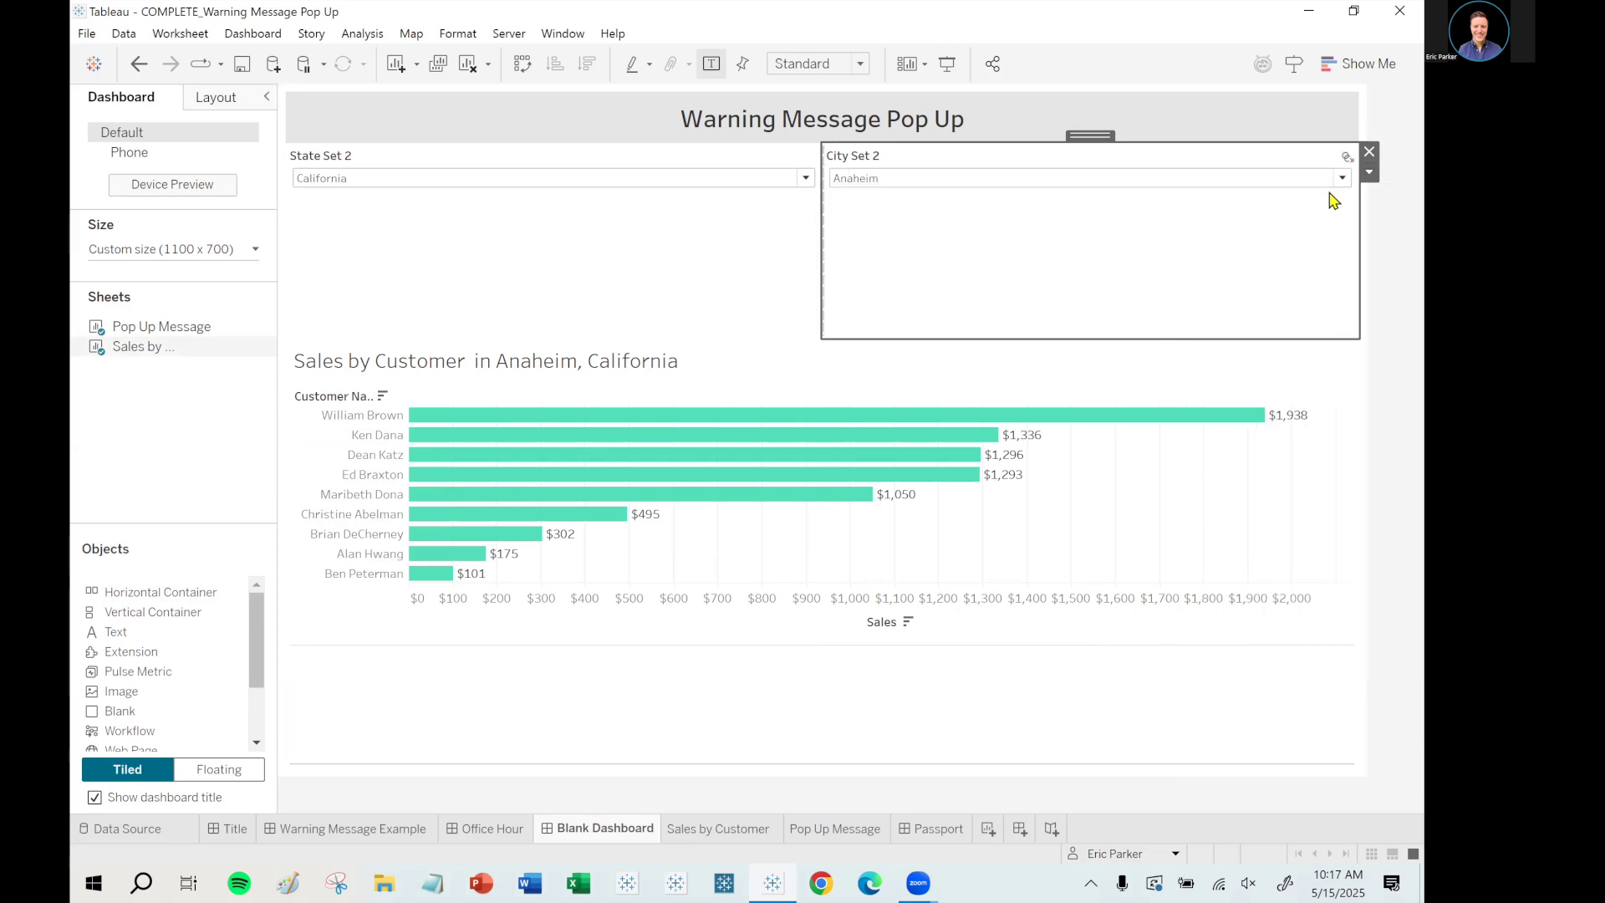
pyautogui.click(1368, 174)
pyautogui.click(1128, 250)
pyautogui.moveTo(890, 336); pyautogui.dragTo(892, 201)
# - Choose Arizona in State Set 2 so the red invalid-combination warning appears
pyautogui.click(903, 183)
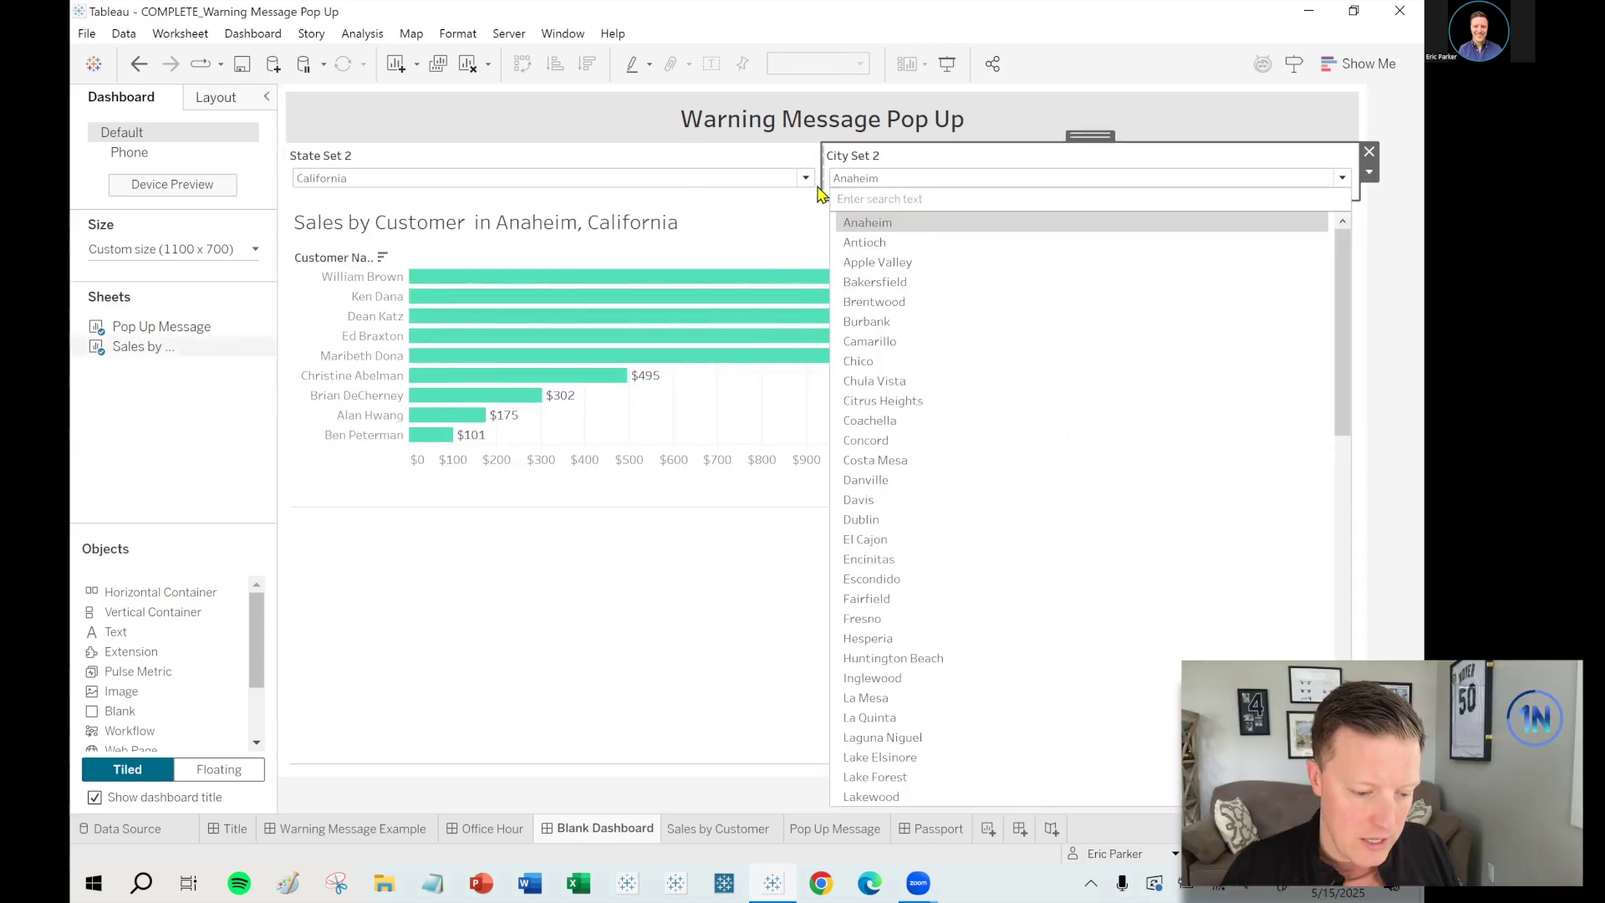
pyautogui.click(787, 180)
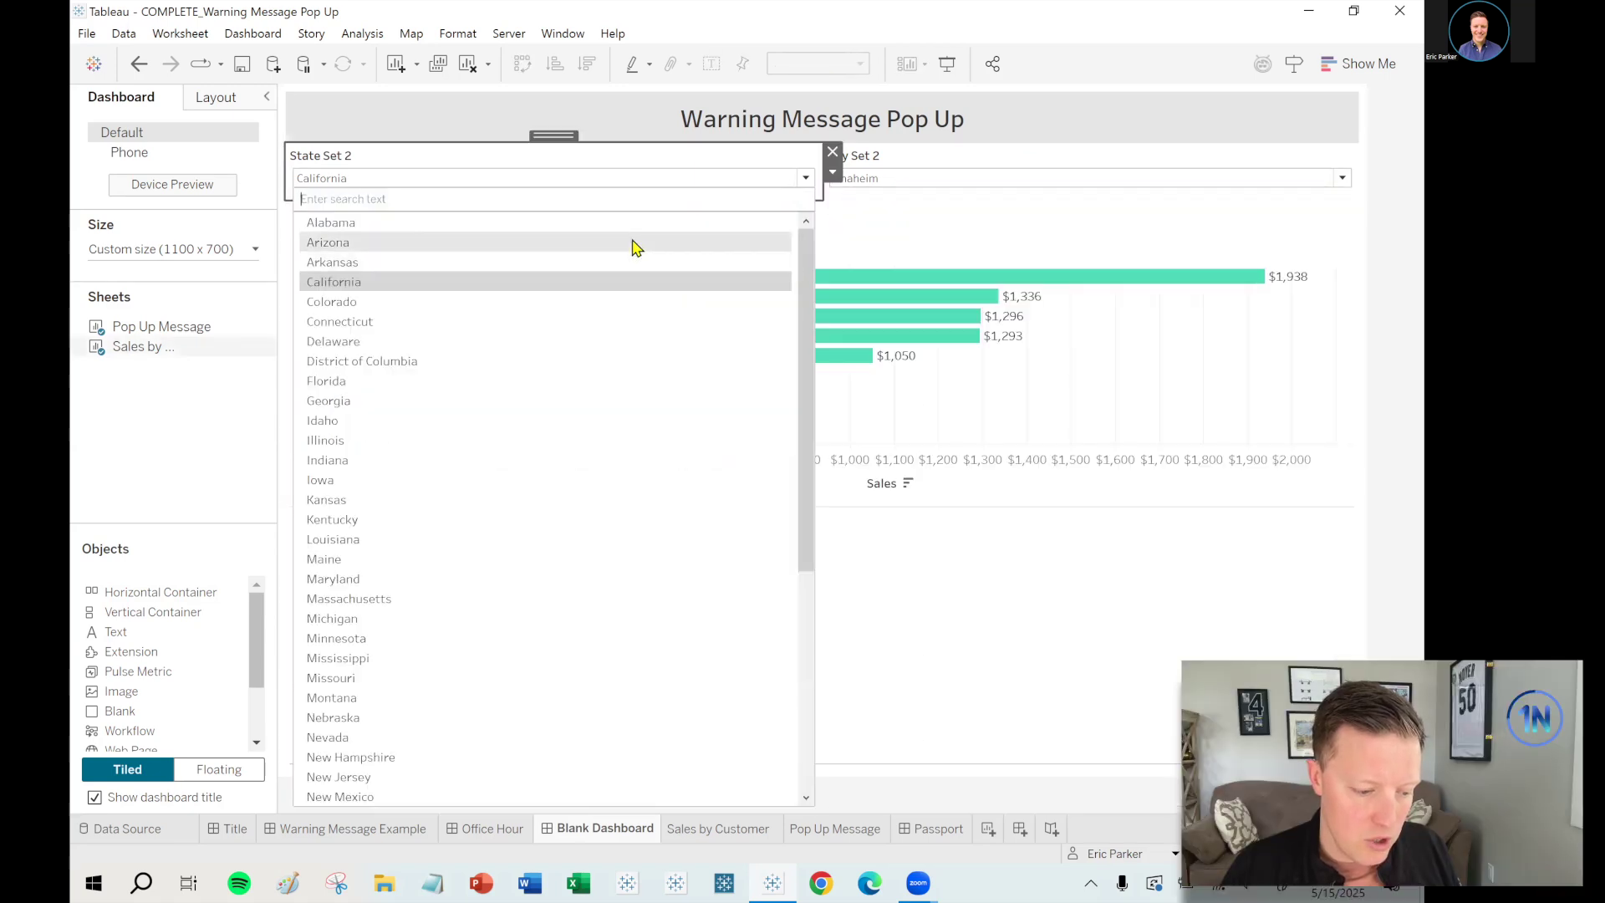
pyautogui.click(1041, 326)
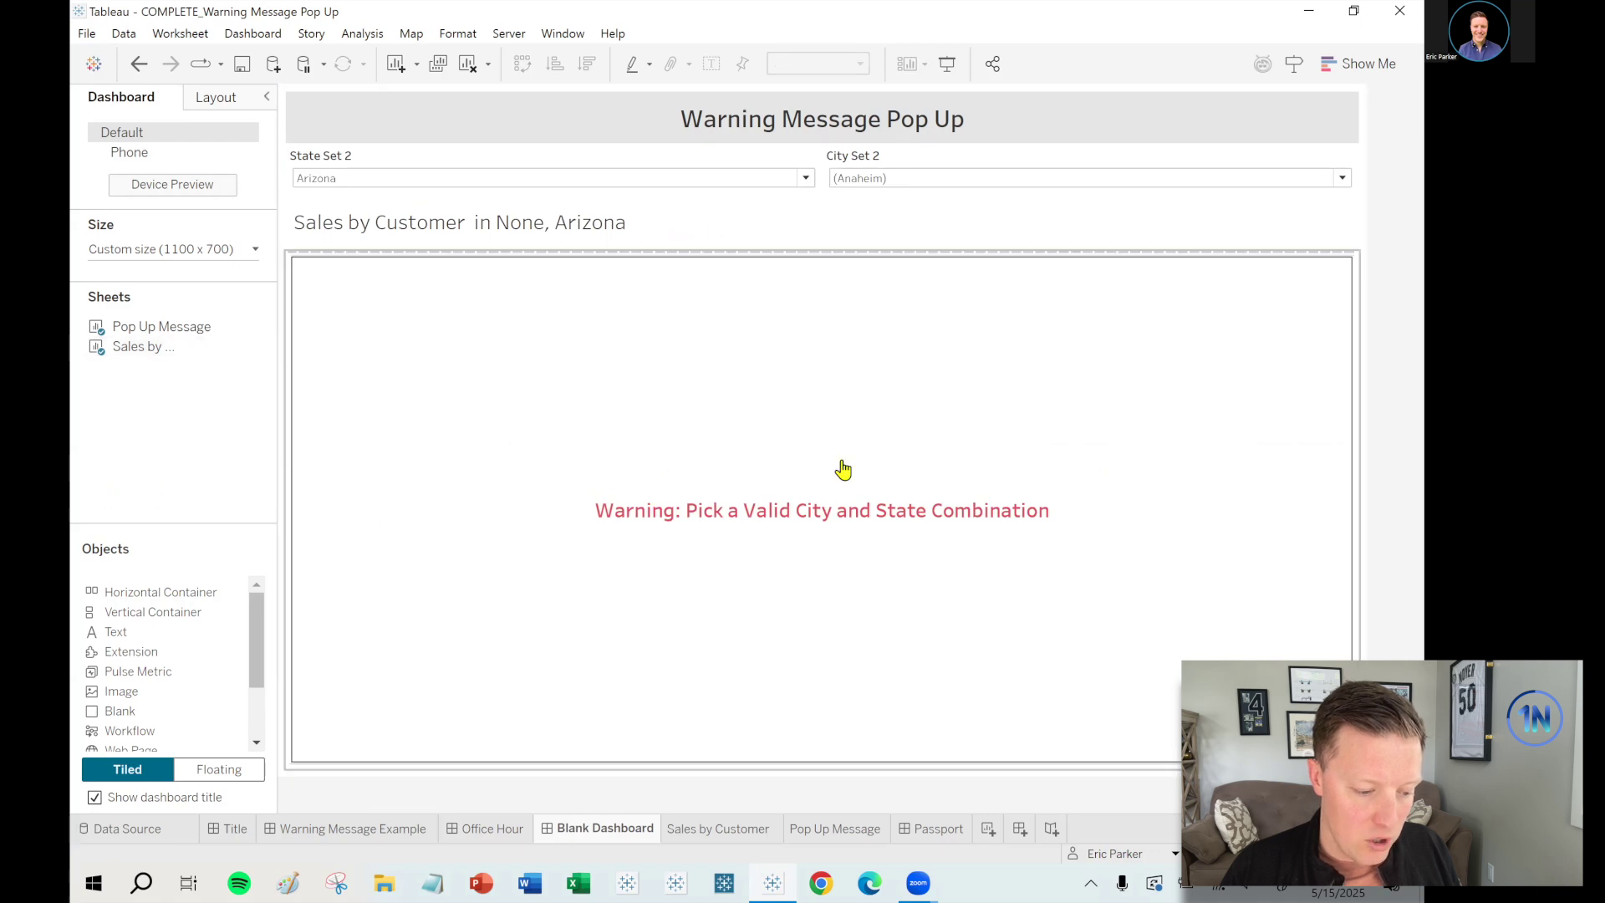
pyautogui.moveTo(993, 428)
pyautogui.mouseDown()
pyautogui.moveTo(369, 476)
pyautogui.moveTo(886, 426)
pyautogui.mouseUp()
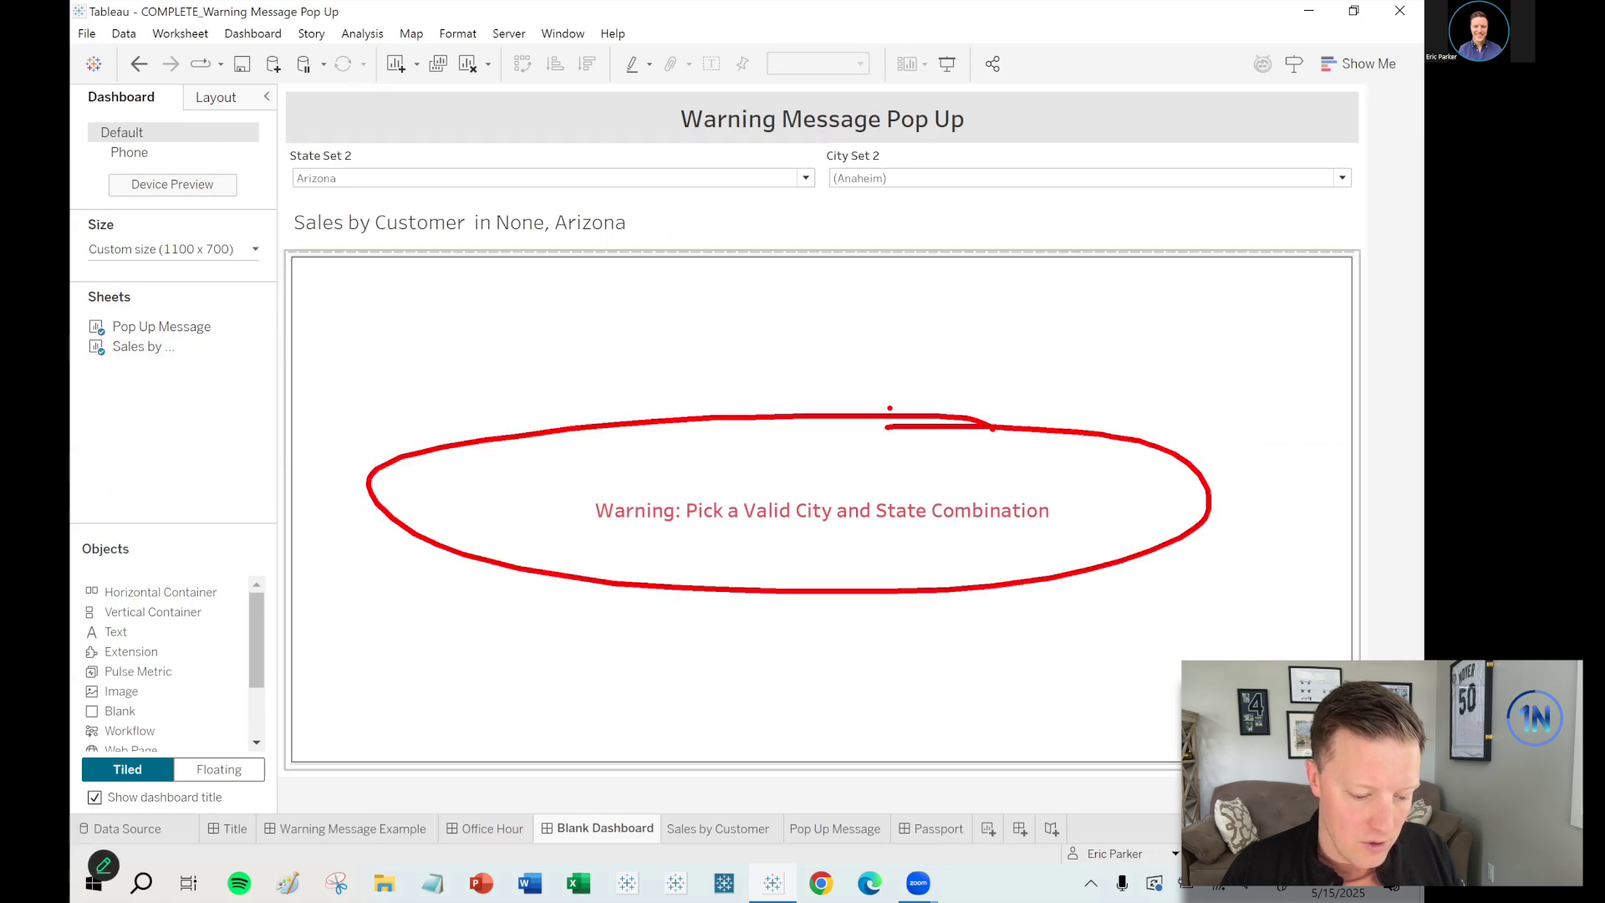
# - Choose Peoria in City Set 2 so the chart shows Peoria, Arizona sales without the warning
pyautogui.click(895, 177)
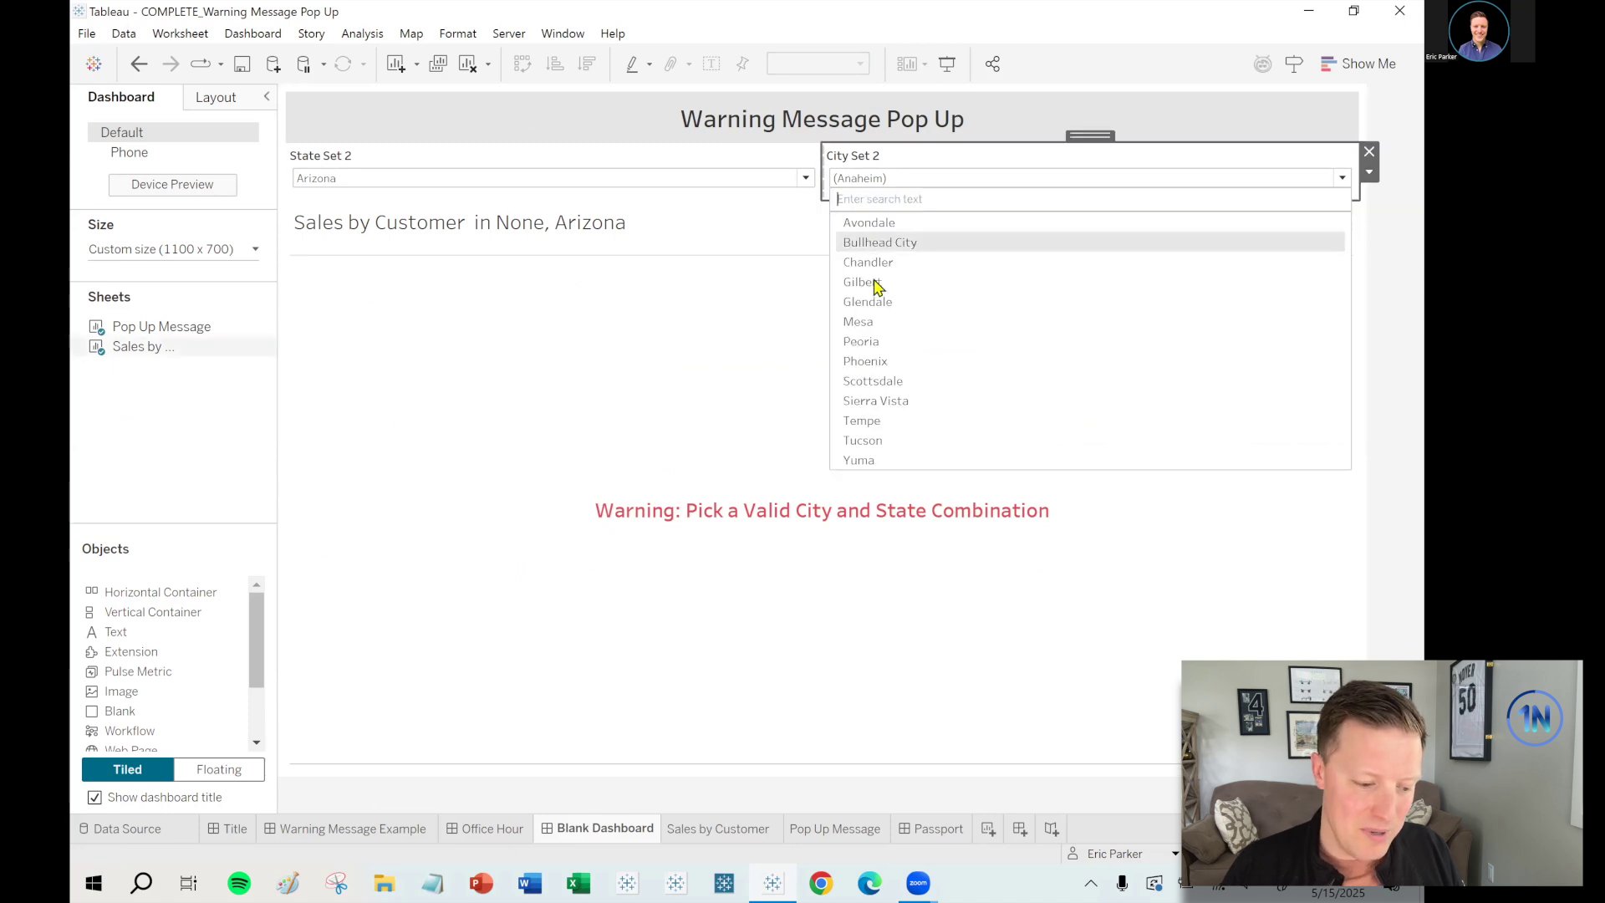
pyautogui.click(872, 343)
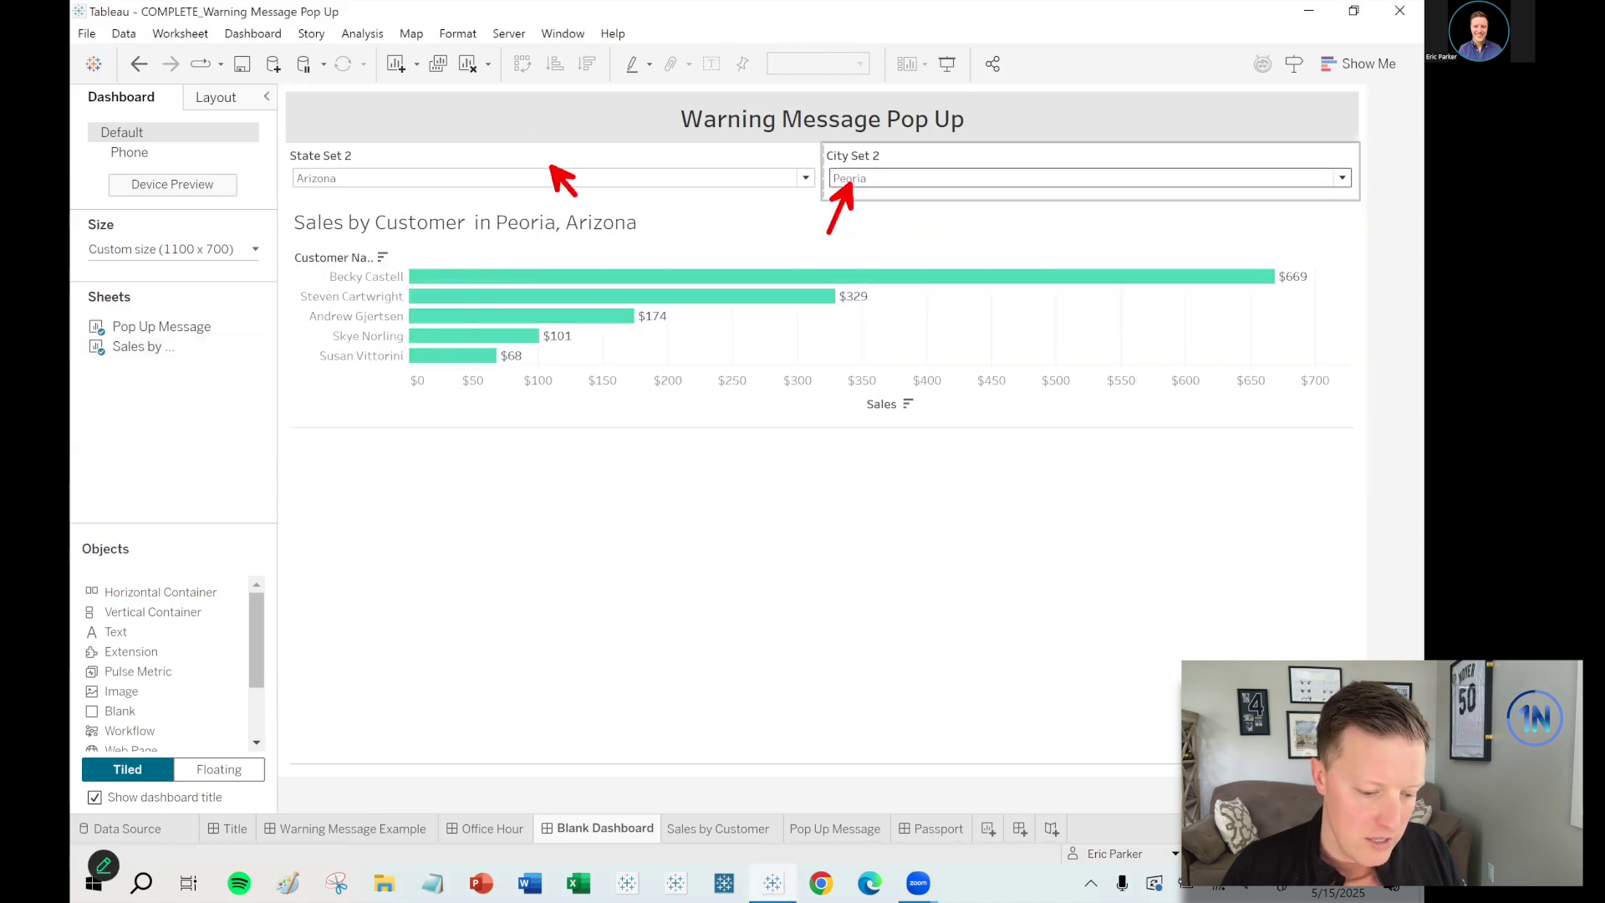
pyautogui.moveTo(577, 195); pyautogui.dragTo(691, 262)
pyautogui.moveTo(536, 541)
pyautogui.mouseDown()
pyautogui.moveTo(1100, 638)
pyautogui.moveTo(1144, 629)
pyautogui.mouseUp()
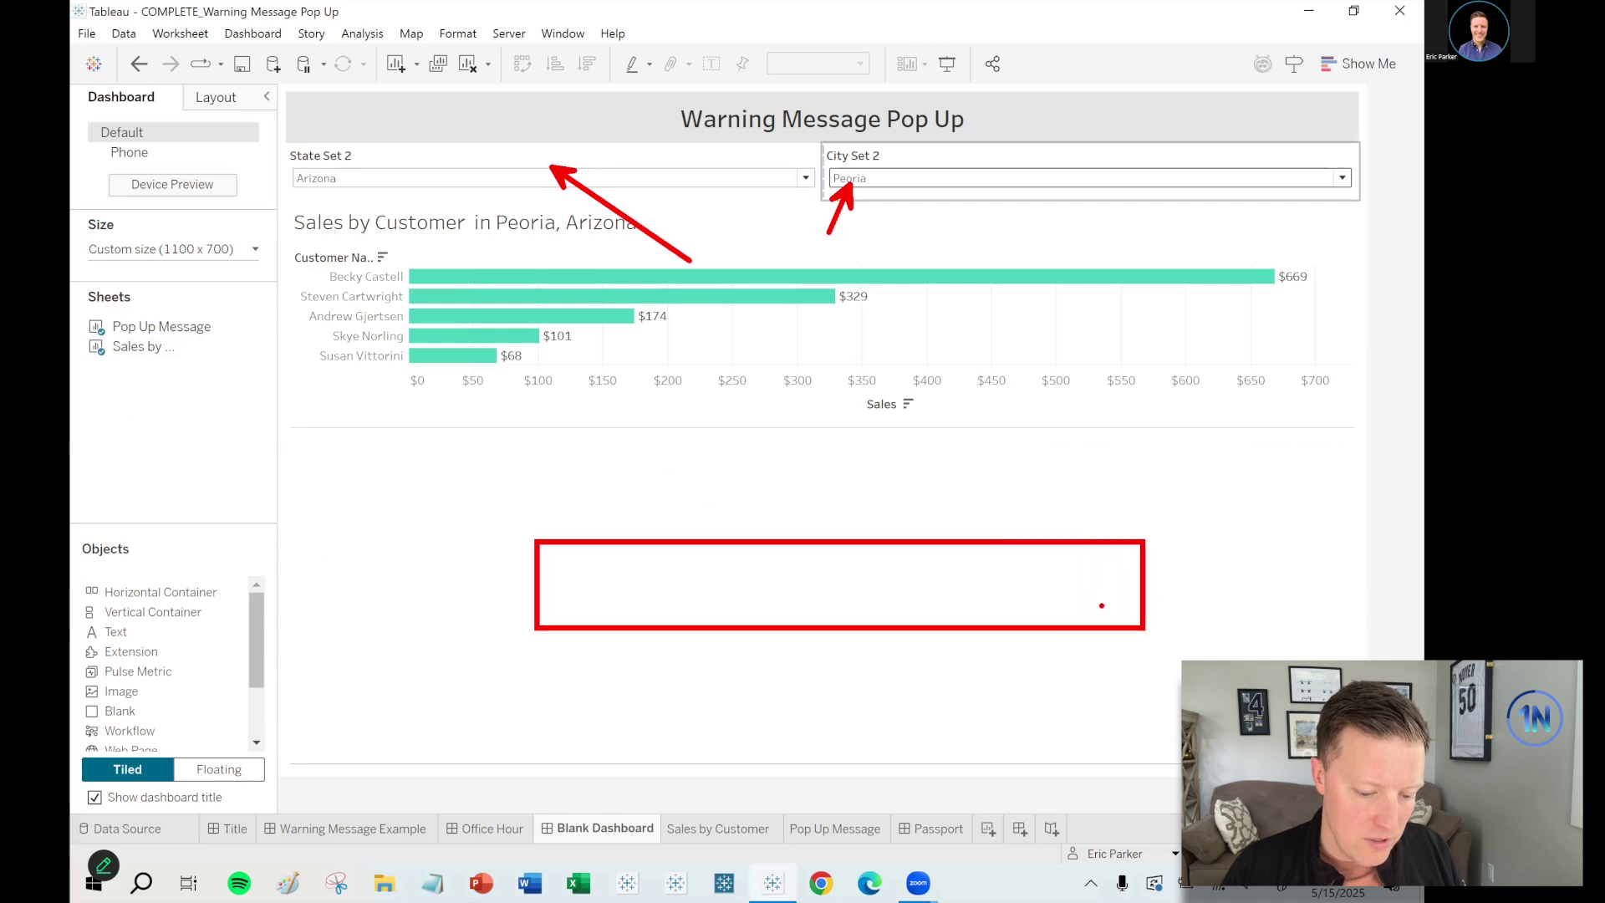
pyautogui.press('Escape')
pyautogui.click(895, 529)
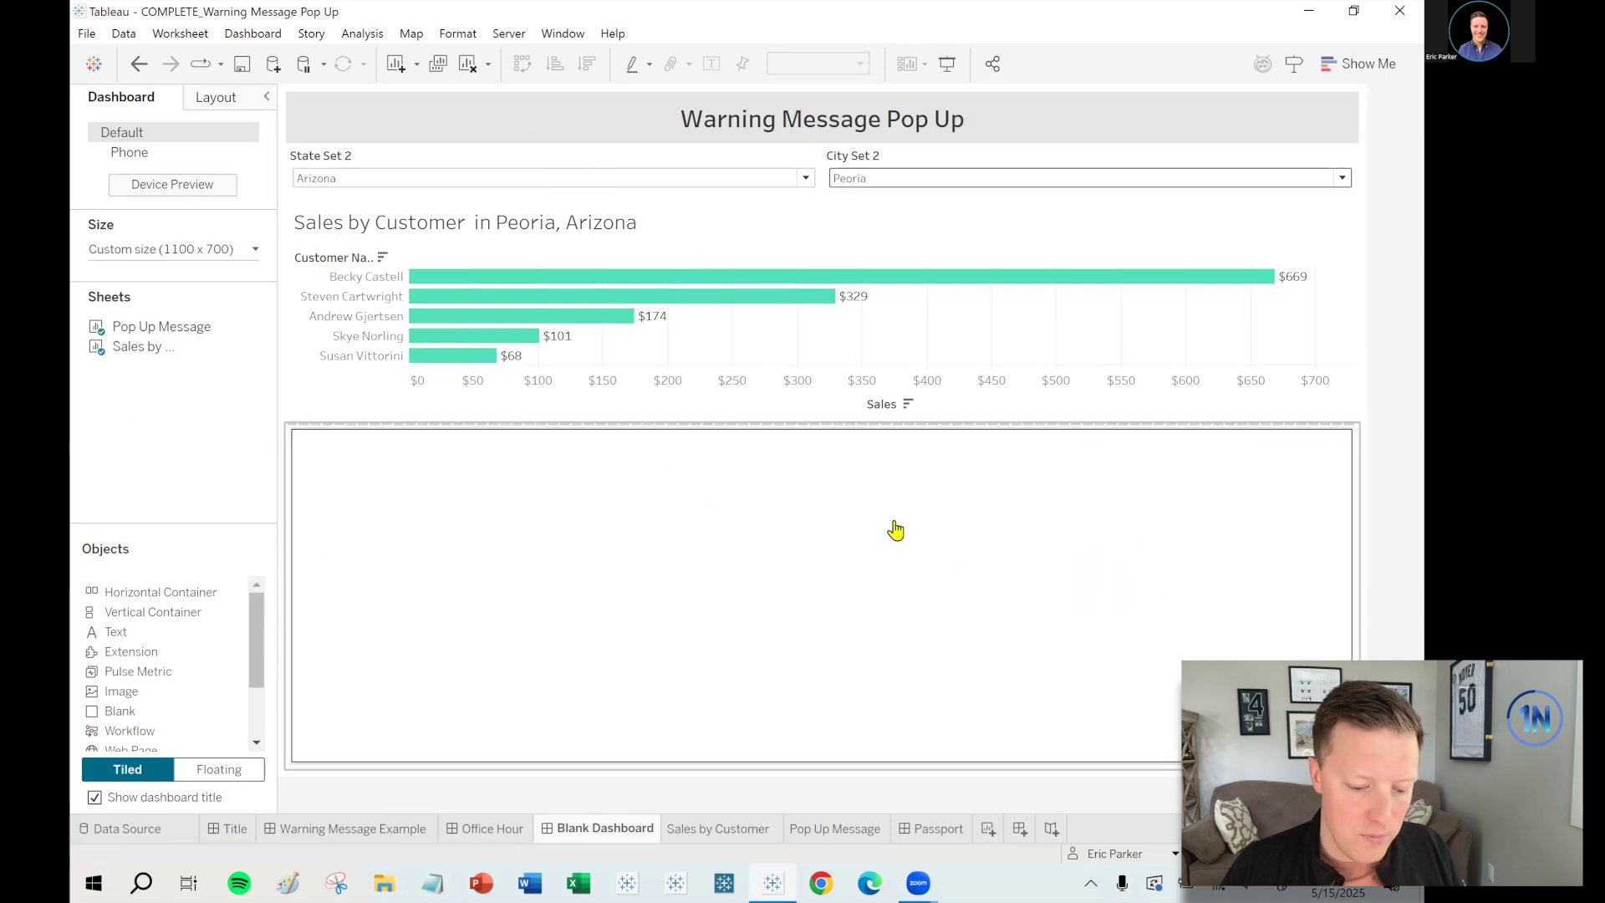
pyautogui.click(891, 527)
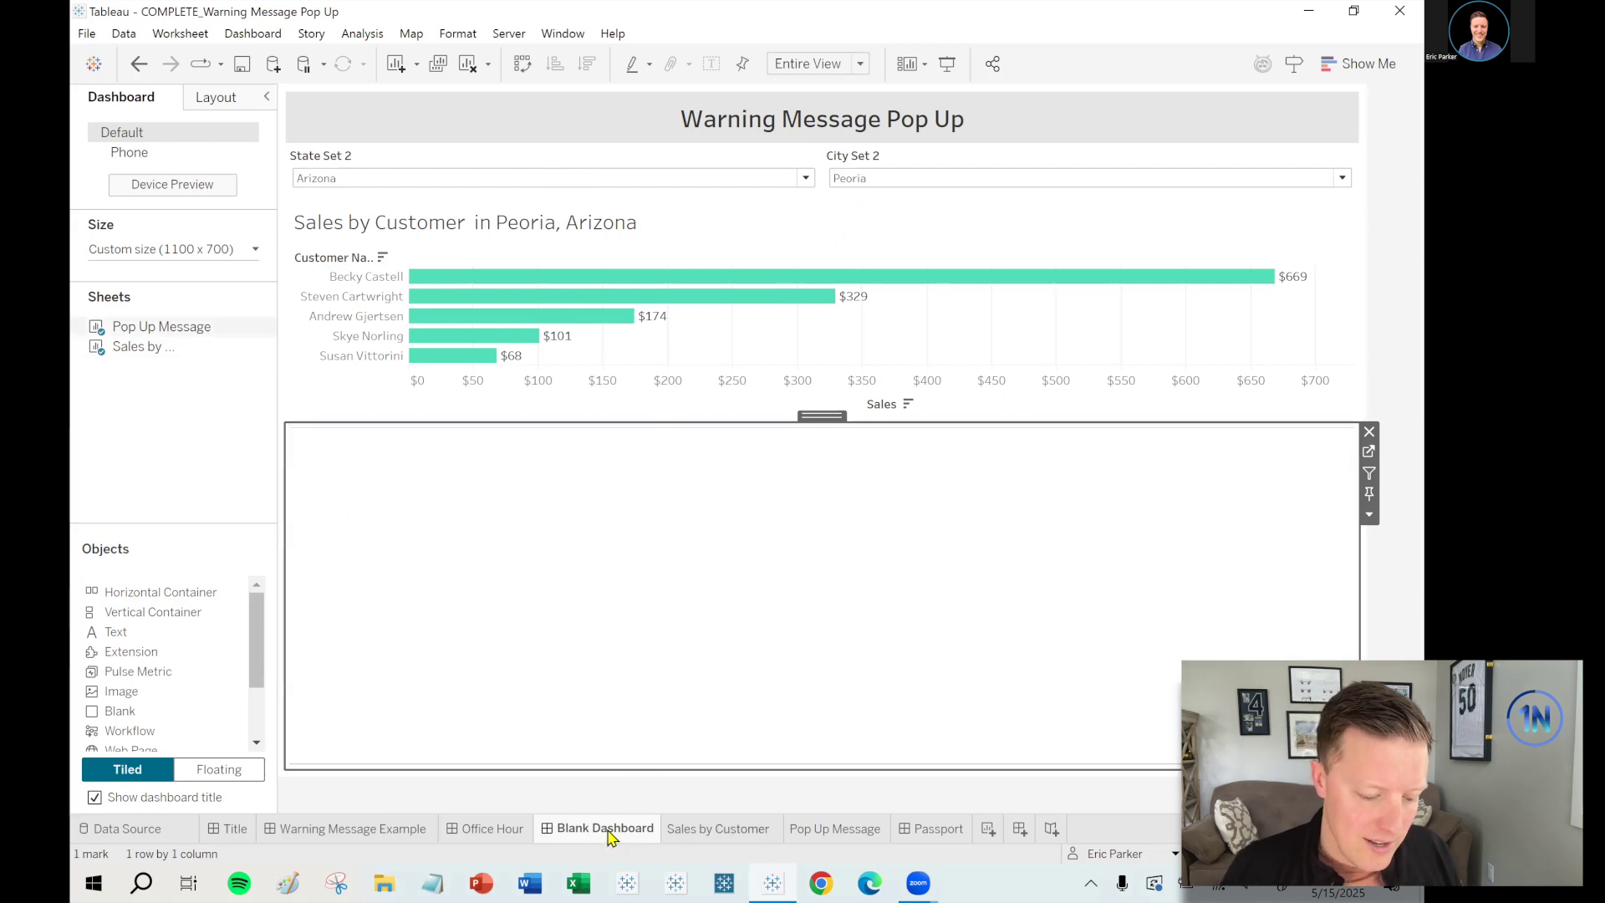
# - Look over the Sales by Customer and Pop Up Message sheets, then go to the Office Hour dashboard
pyautogui.click(718, 829)
pyautogui.click(840, 828)
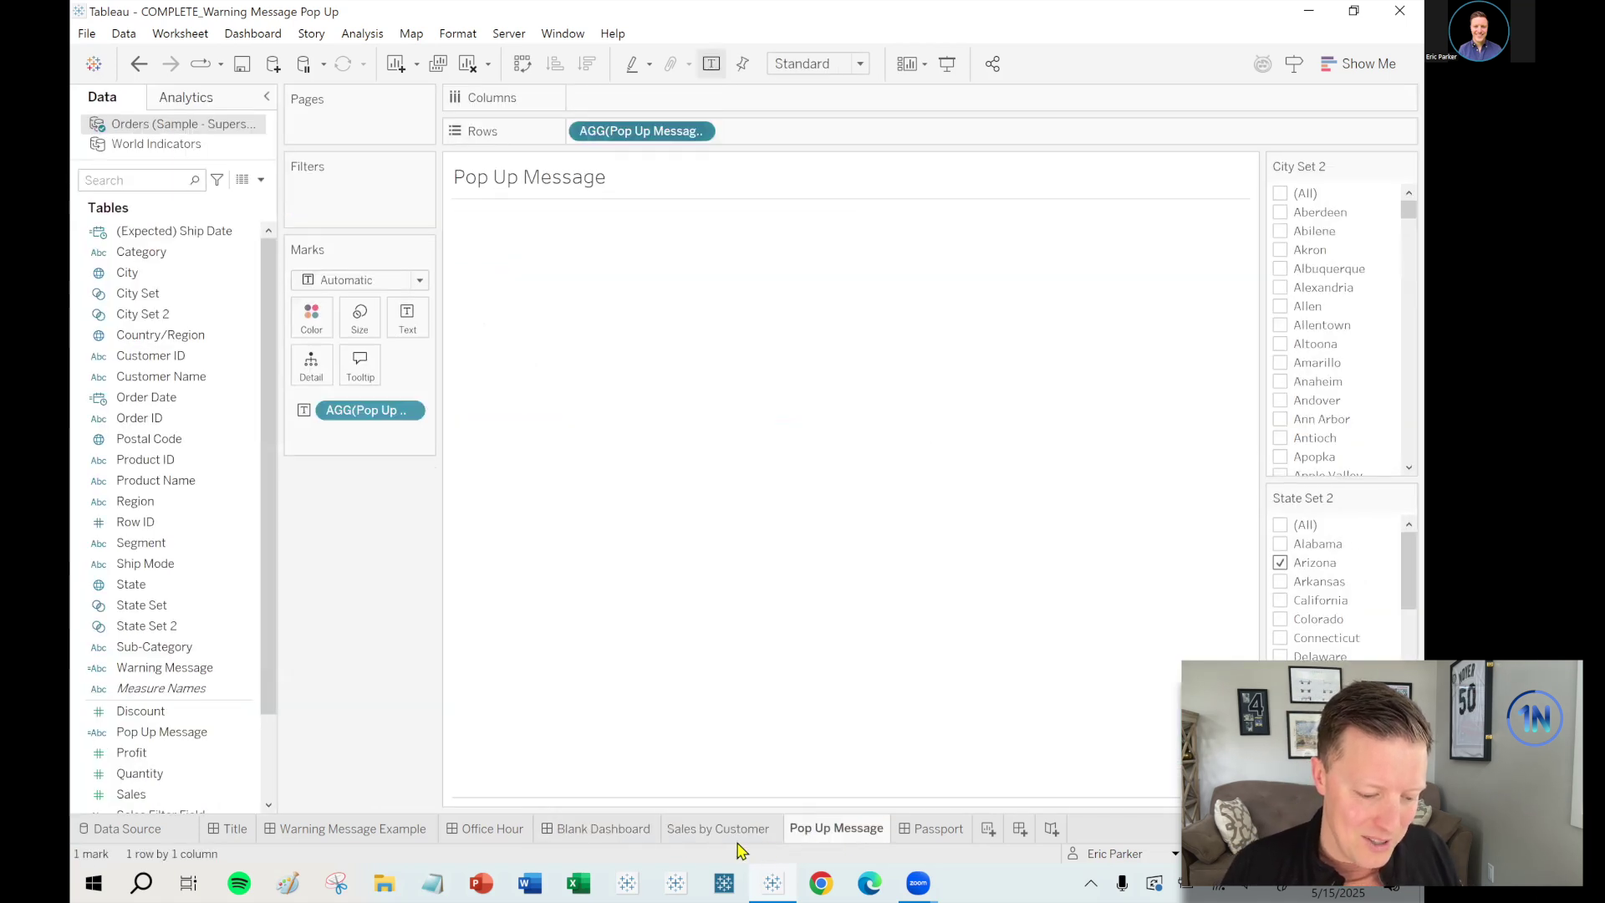
pyautogui.click(724, 828)
pyautogui.hotkey('ctrl', 'shift', 'Tab')
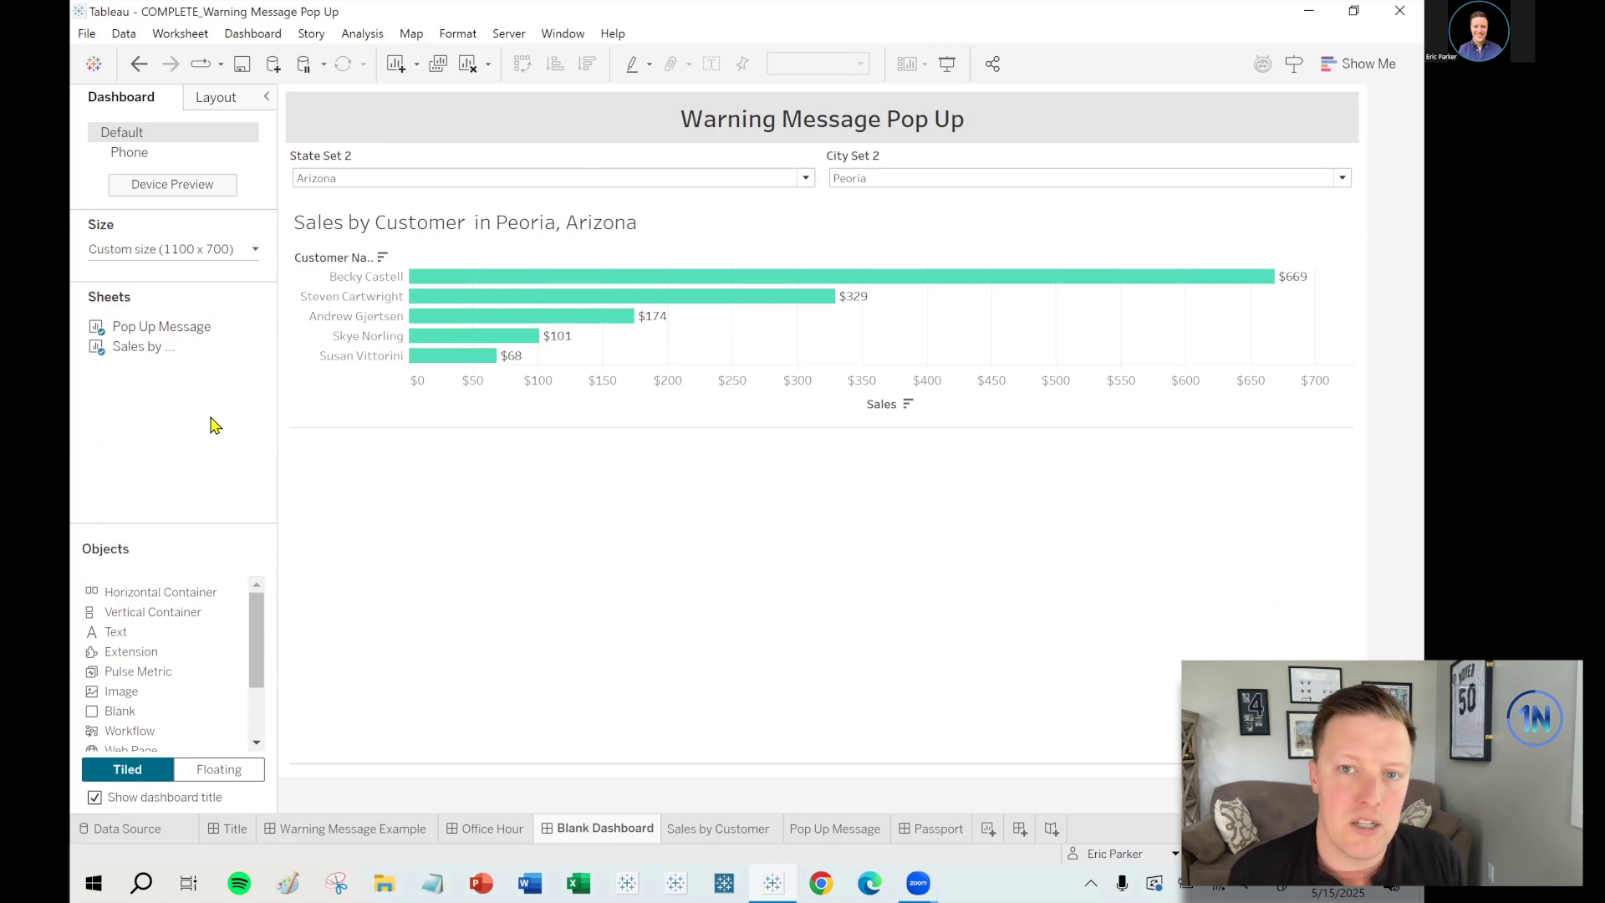
pyautogui.click(679, 829)
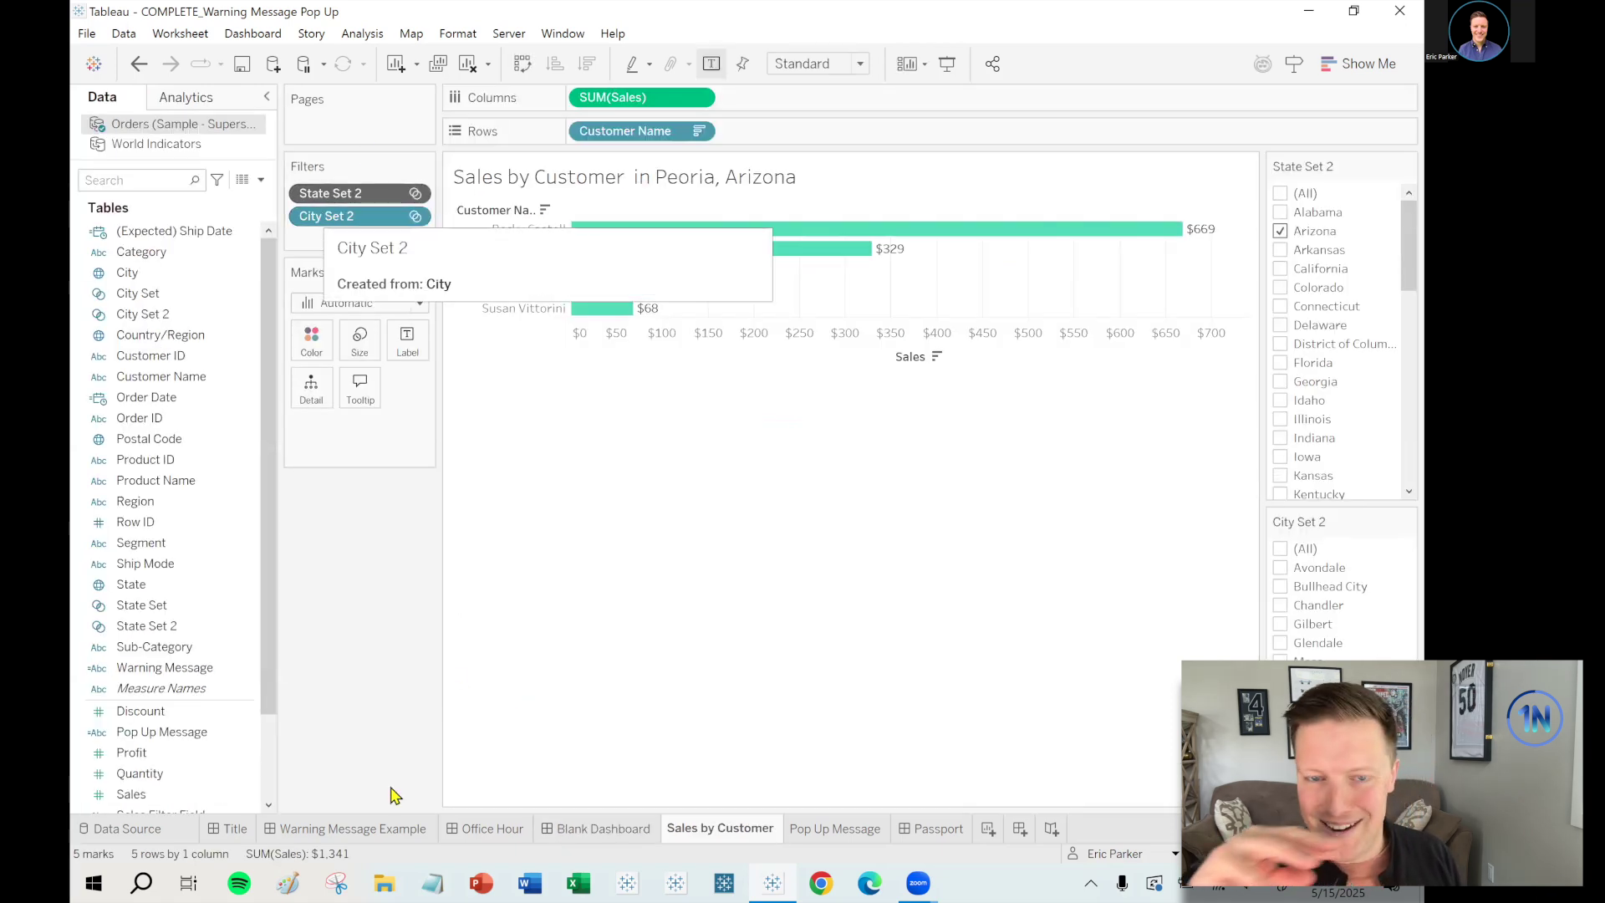
pyautogui.click(494, 828)
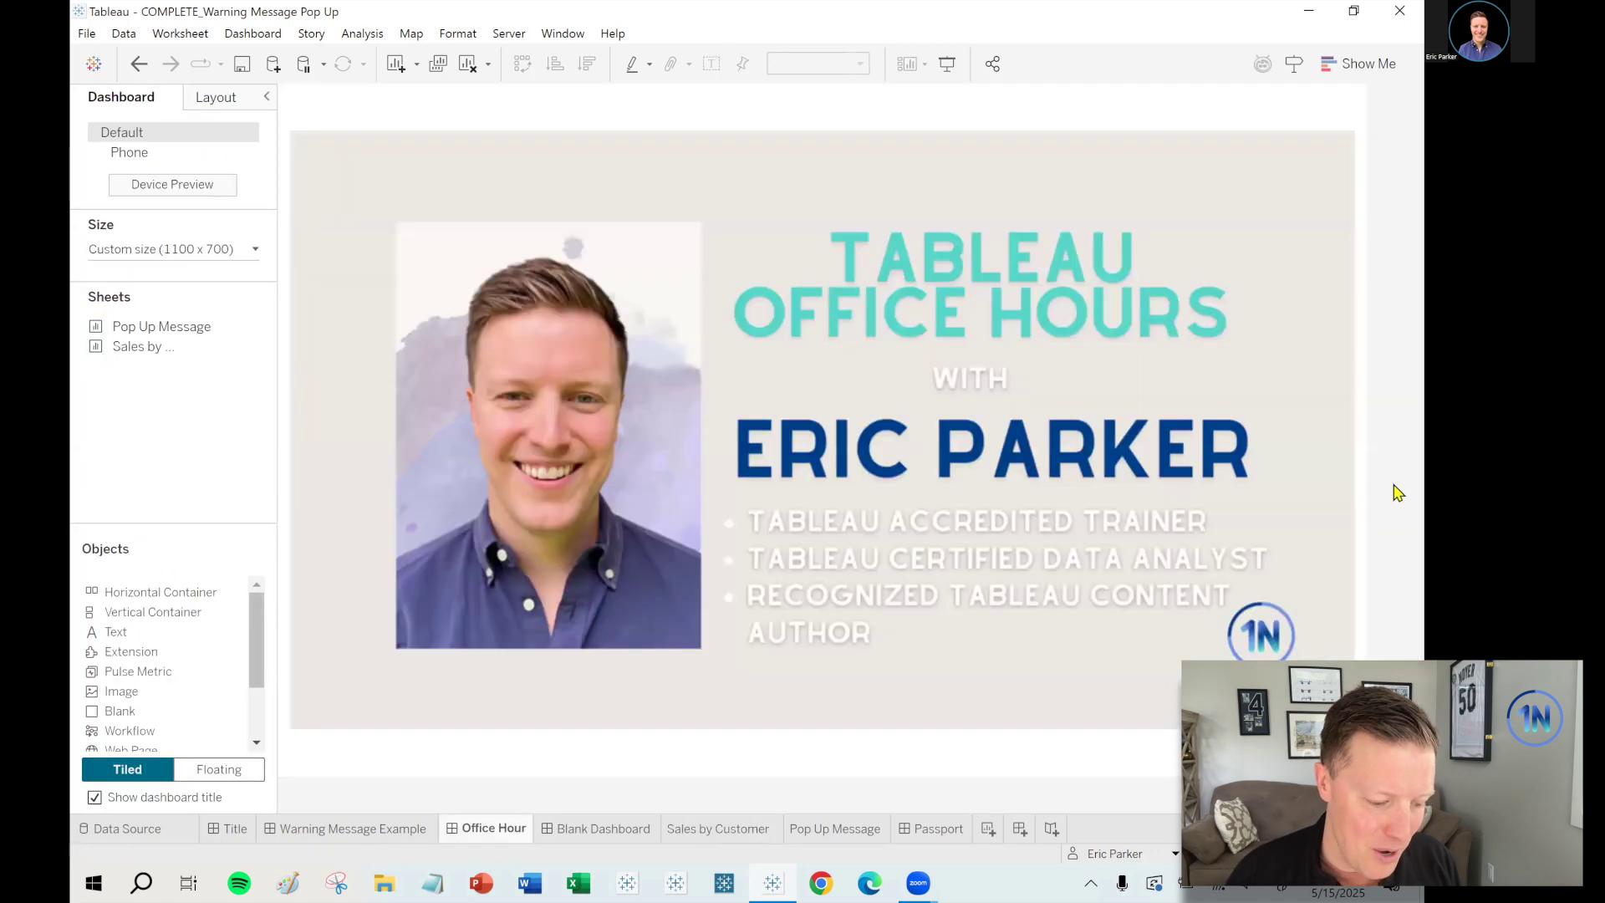